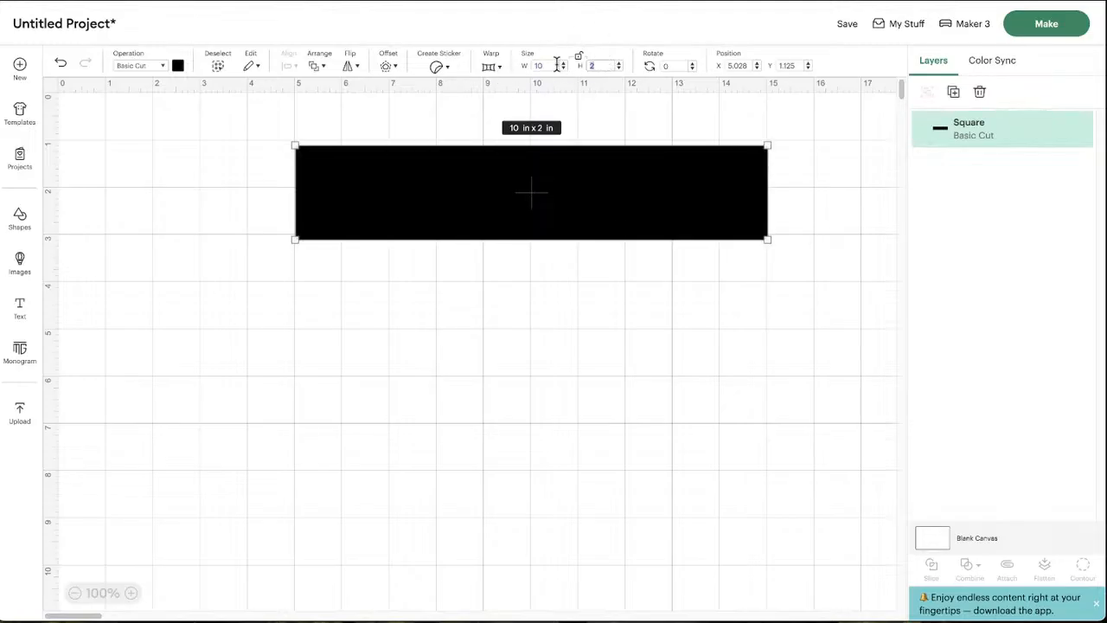
Set the rectangle's height to 7 in and recolor it dark green
type("7")
key("Return")
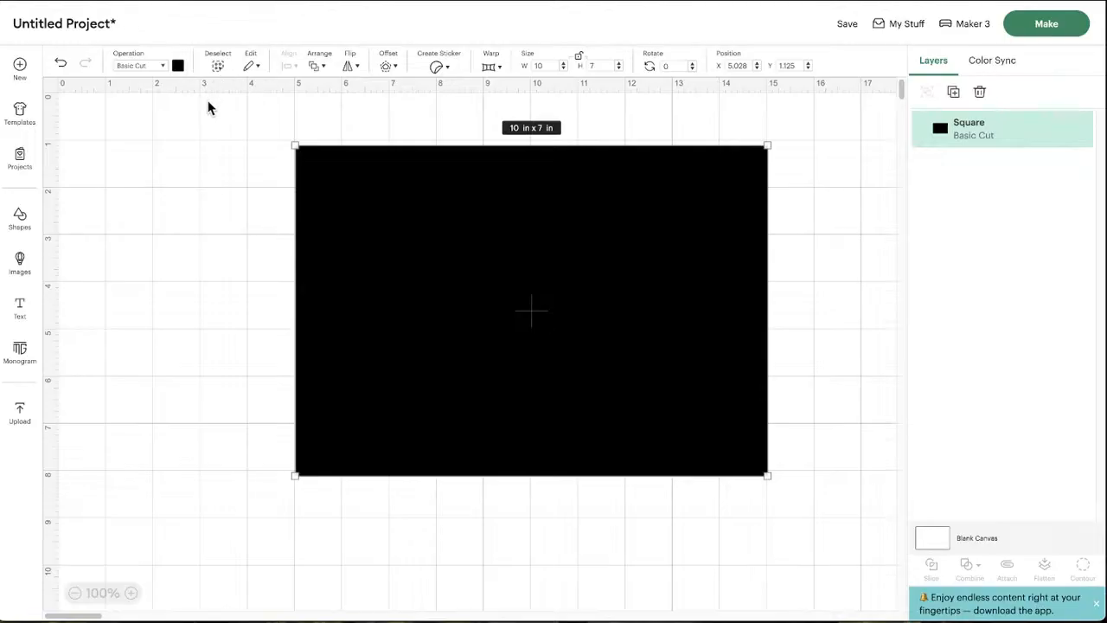
left_click(177, 66)
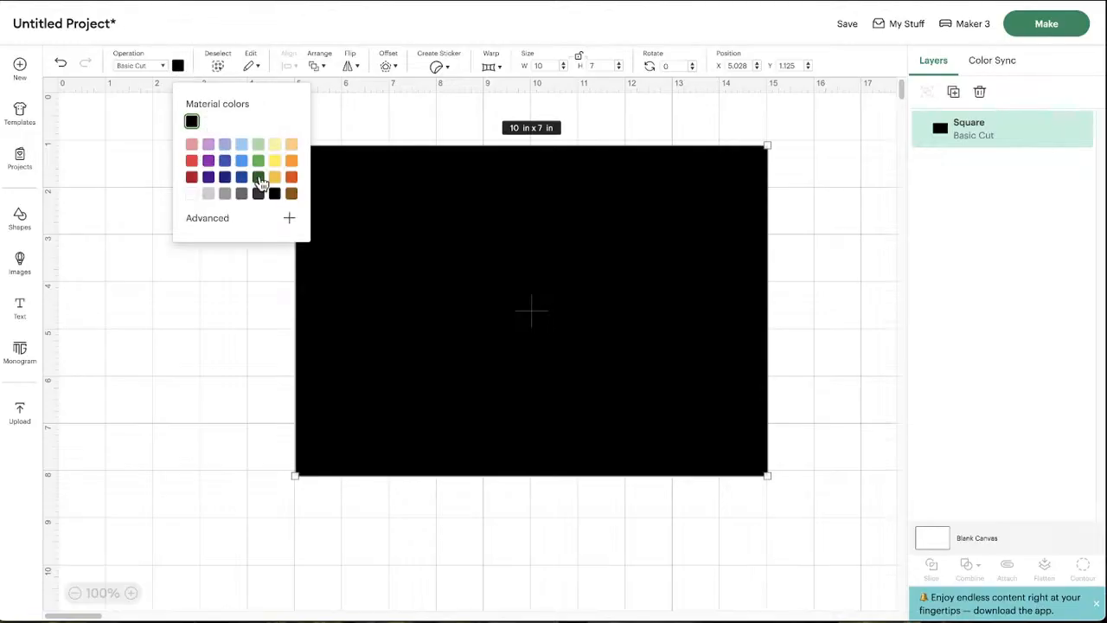
left_click(258, 177)
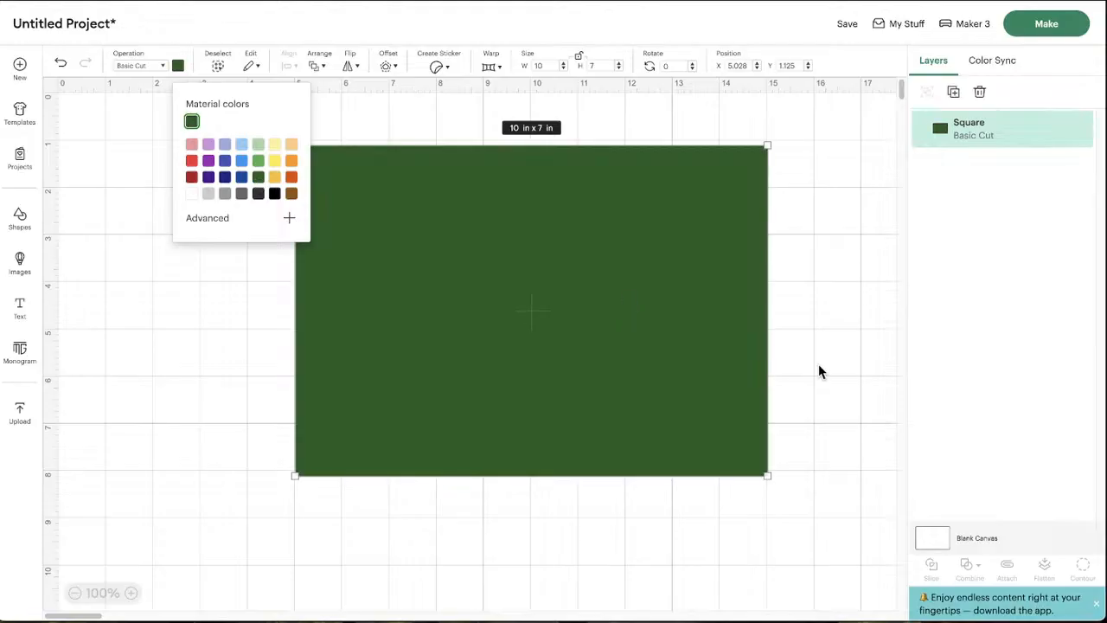
left_click(794, 346)
left_click_drag(689, 331, 556, 292)
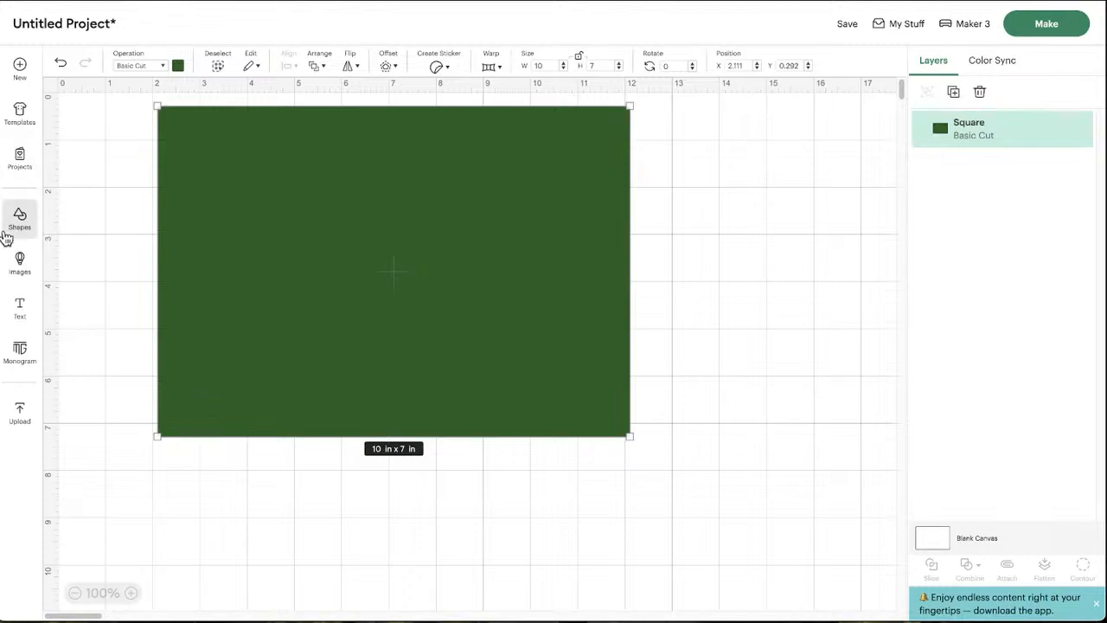
Search the image library for "norhern lights"
left_click(18, 264)
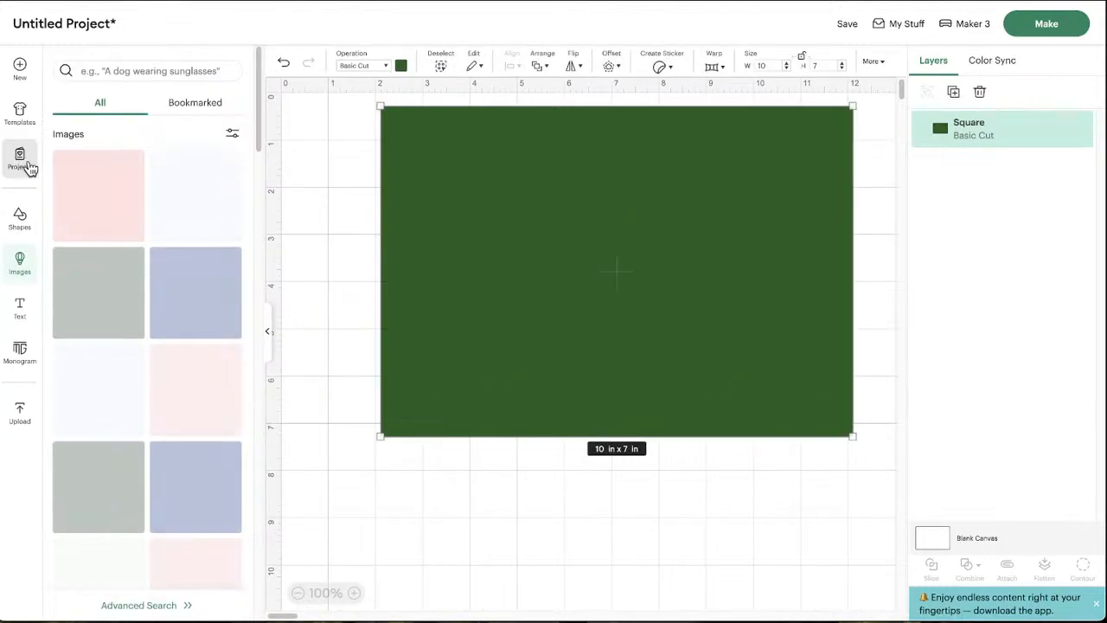
left_click(121, 71)
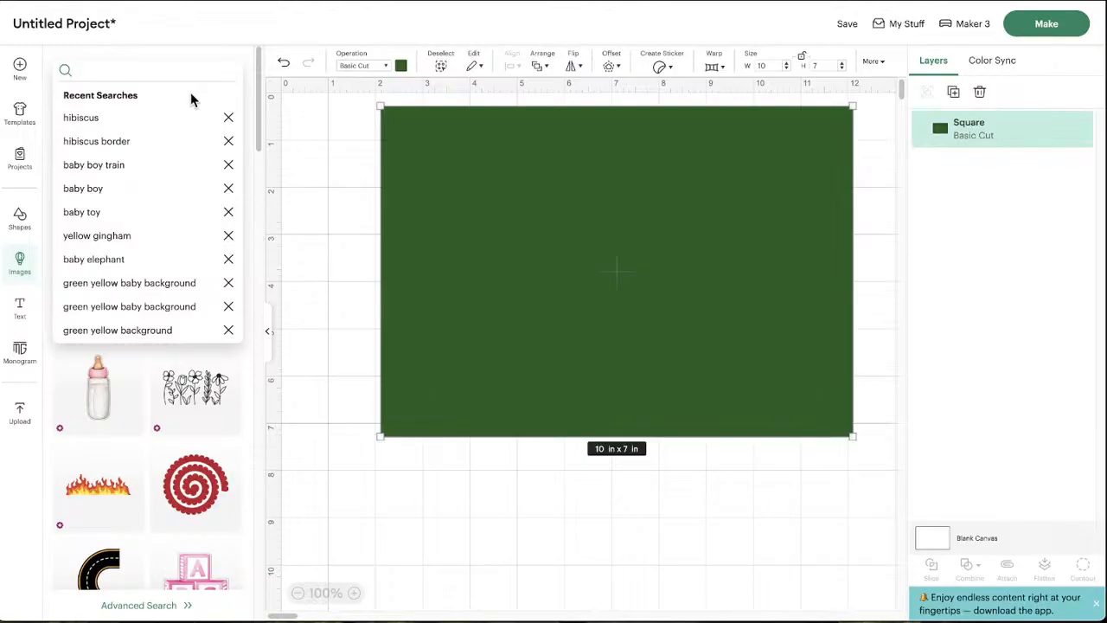
type("norht")
key("Return")
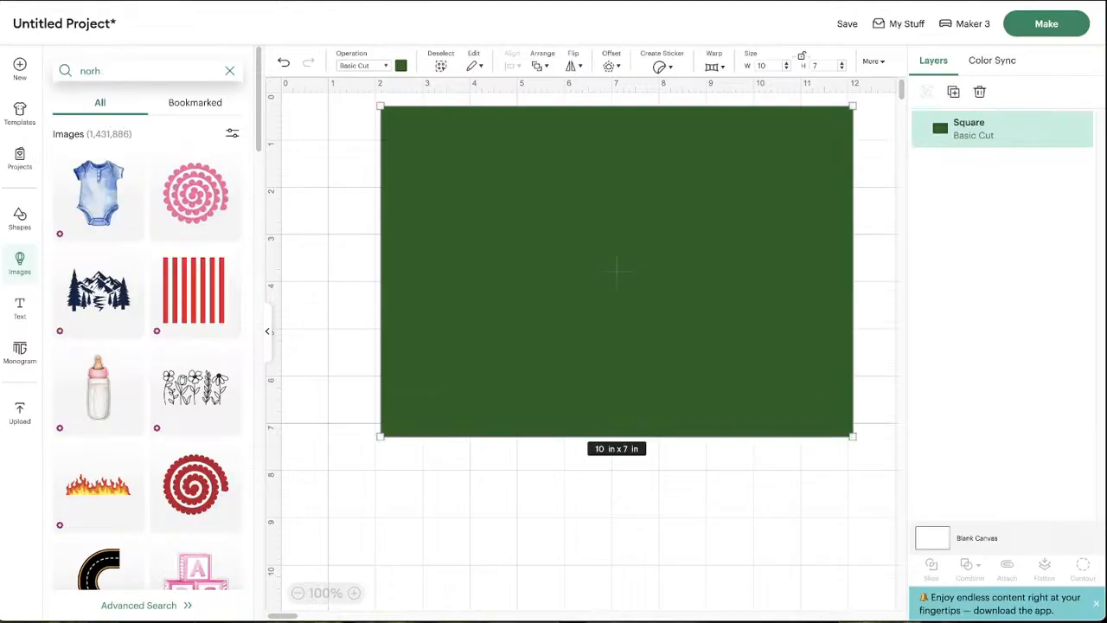
key("BackSpace")
type("hern lights")
key("Return")
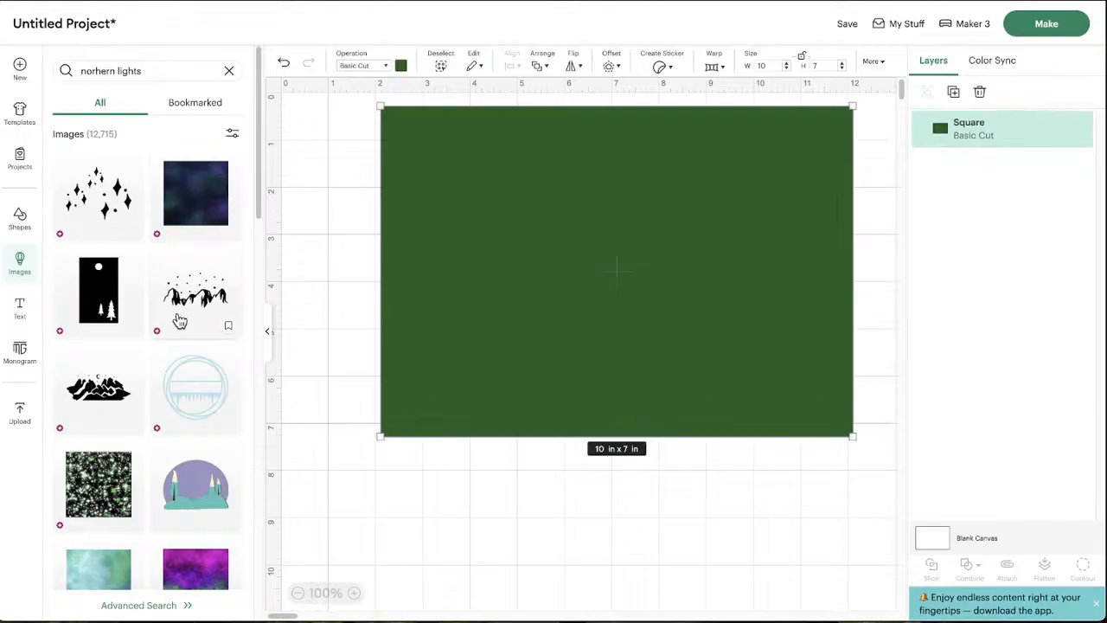
Add the dark purple-blue galaxy background image to the canvas and place it over the right part of the green rectangle
scroll(143, 376, "down", 2)
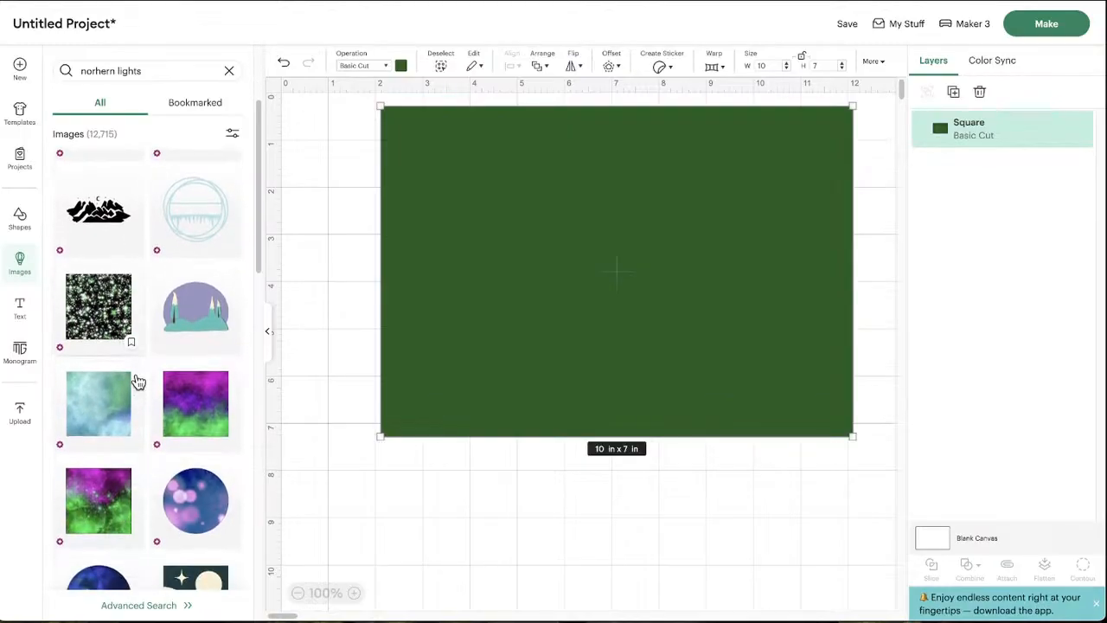
scroll(137, 387, "up", 2)
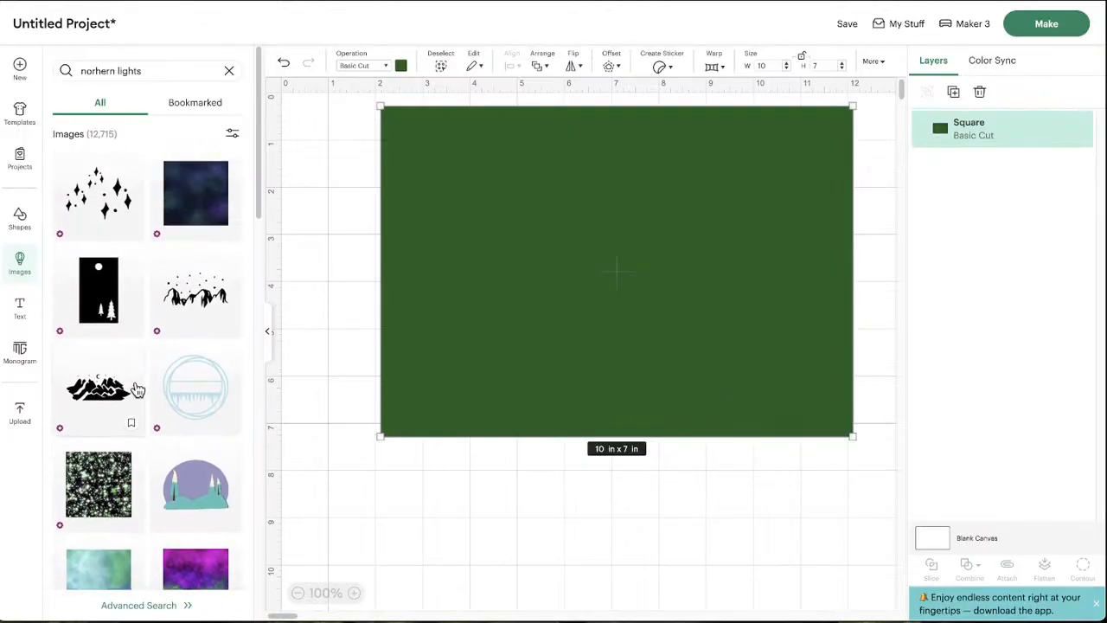
left_click(188, 223)
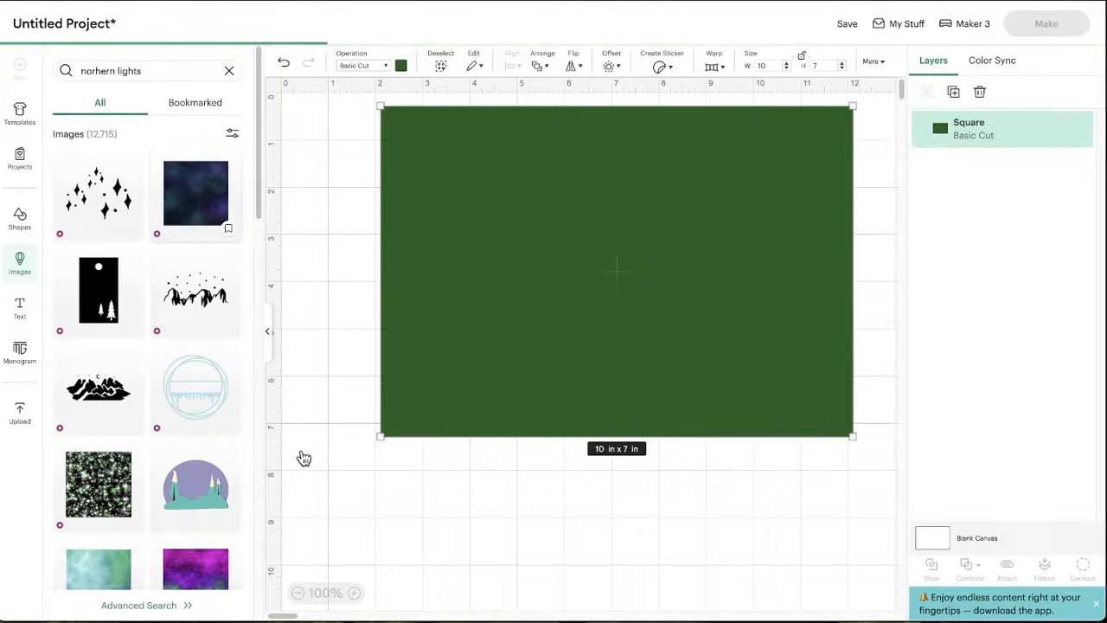
left_click_drag(405, 320, 677, 287)
Look through the northern lights image results for another suitable background
scroll(145, 421, "down", 5)
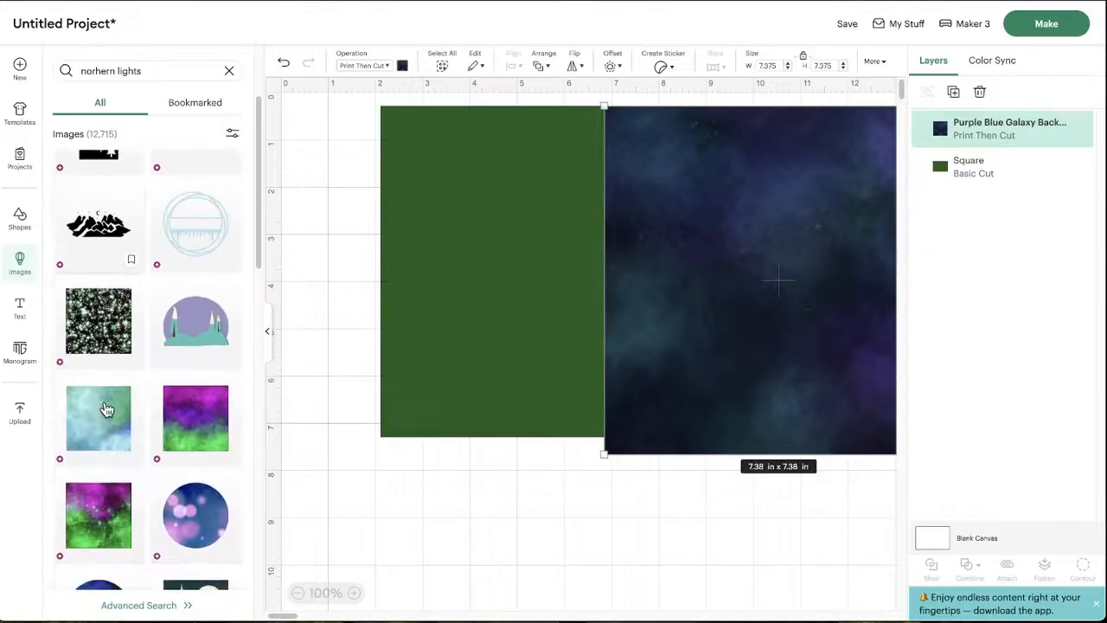
scroll(146, 421, "down", 10)
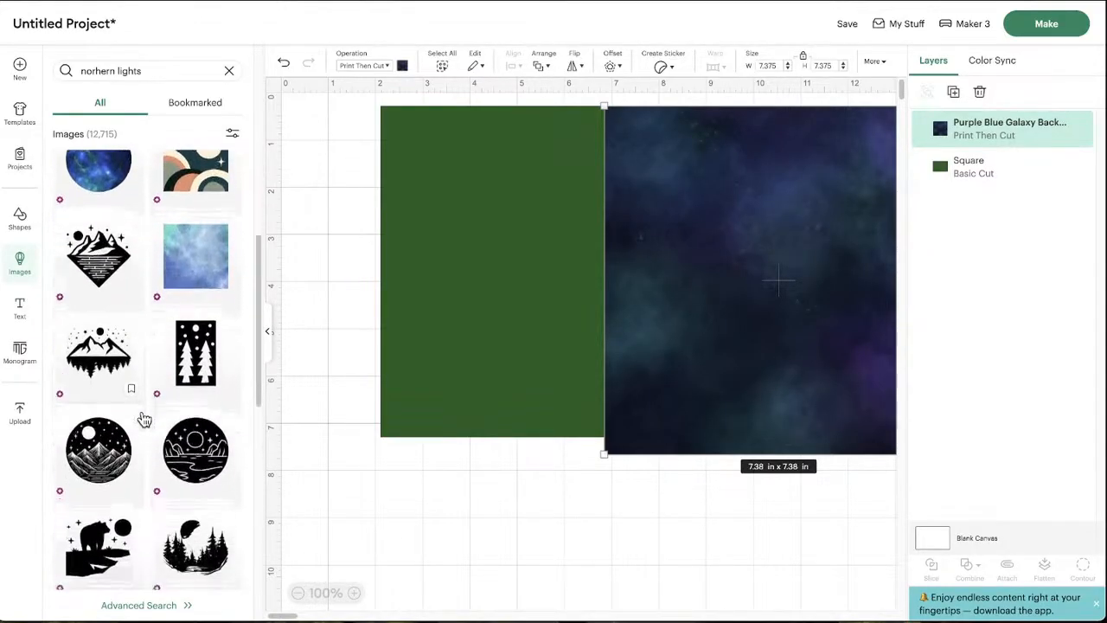
scroll(118, 424, "down", 5)
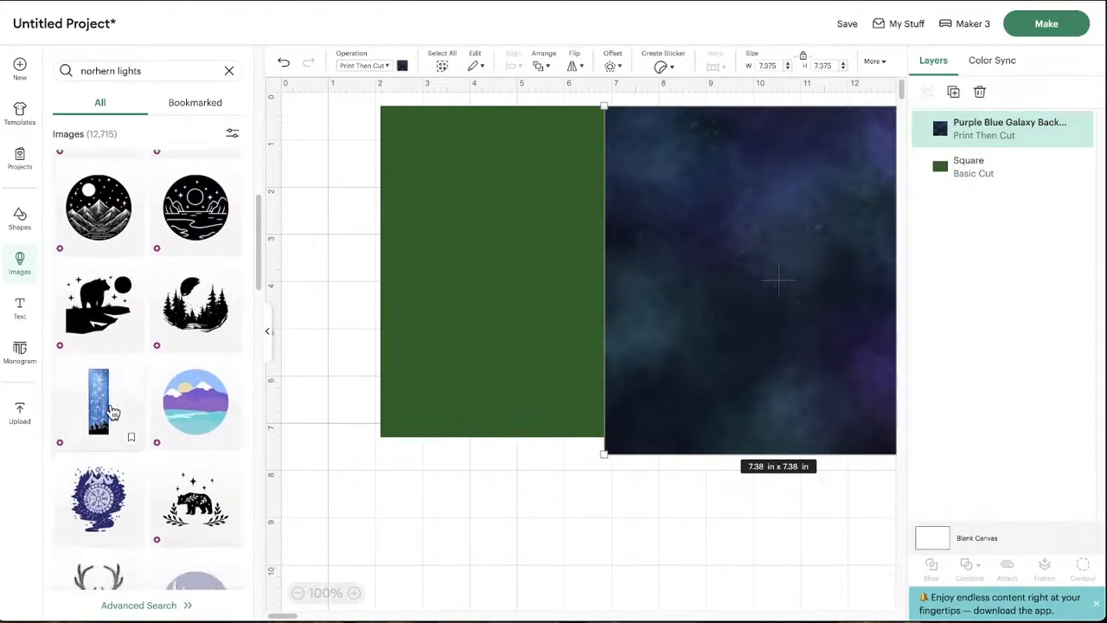
scroll(112, 428, "down", 2)
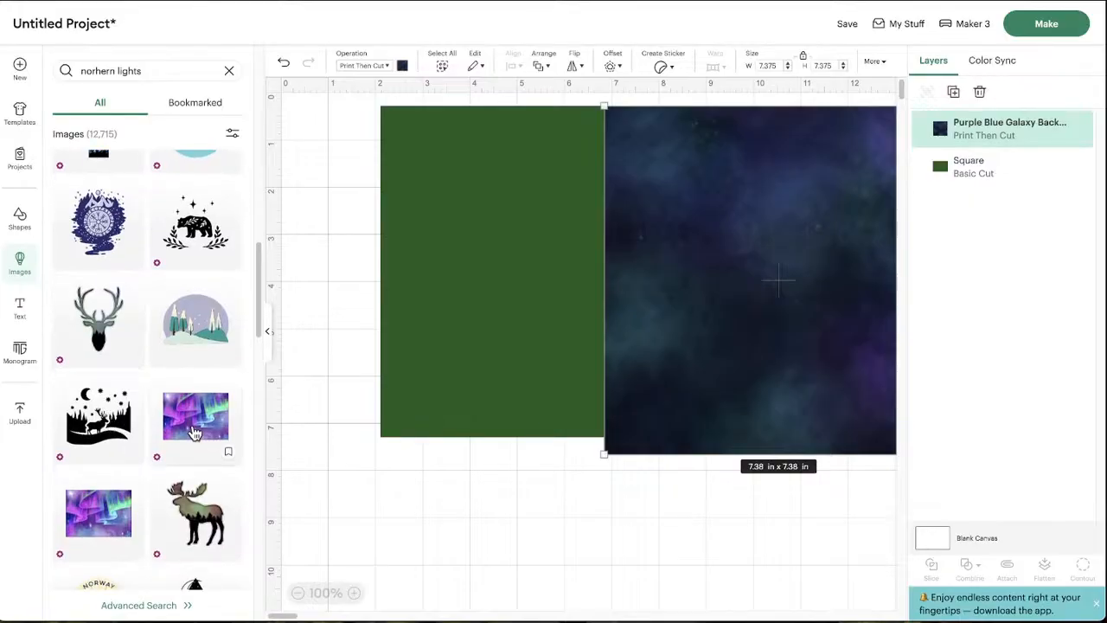
scroll(103, 485, "down", 5)
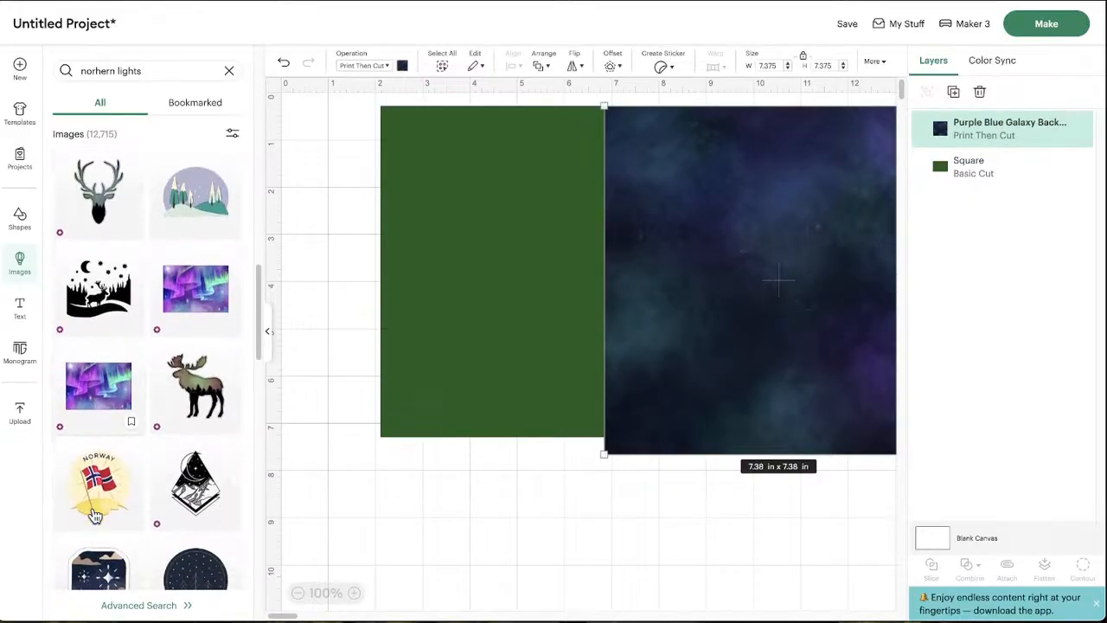
scroll(87, 444, "down", 2)
scroll(87, 444, "up", 3)
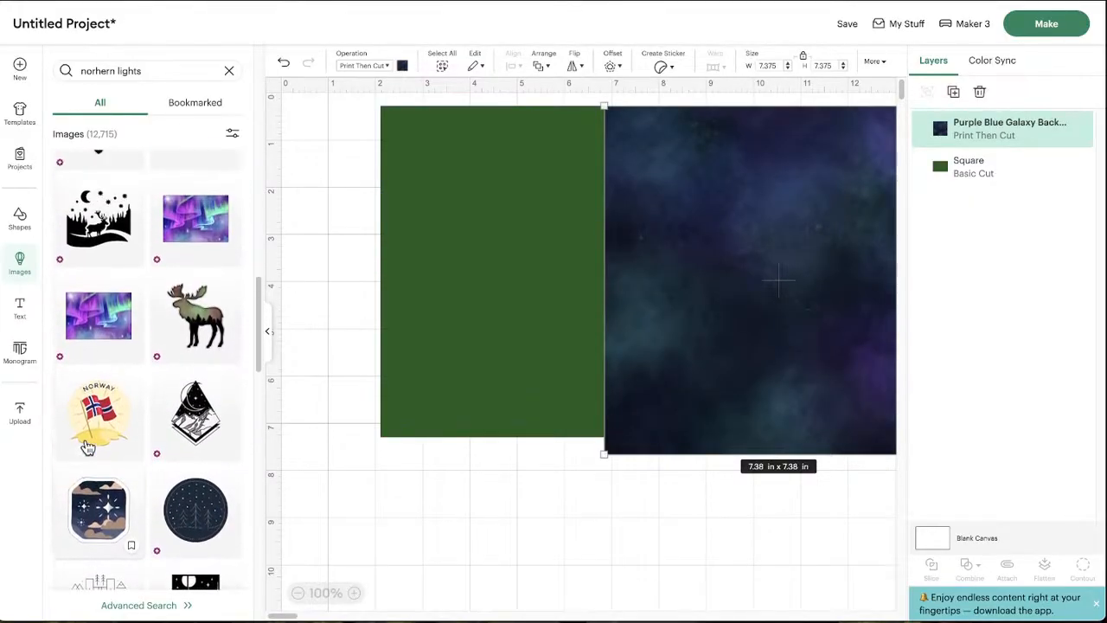
scroll(115, 465, "down", 6)
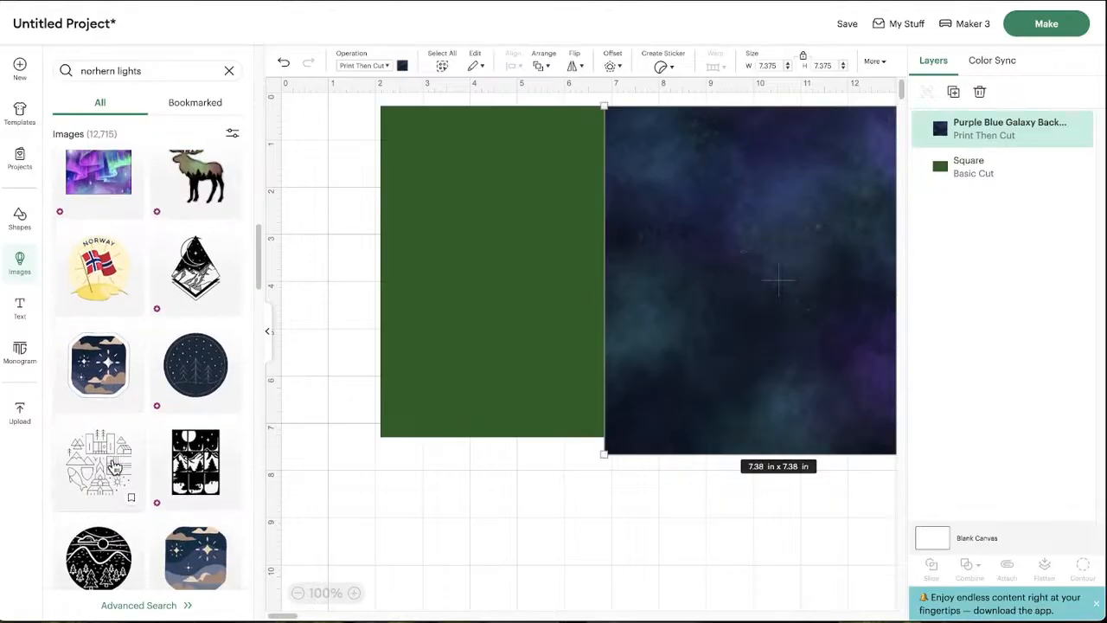
scroll(115, 464, "up", 7)
scroll(115, 465, "up", 3)
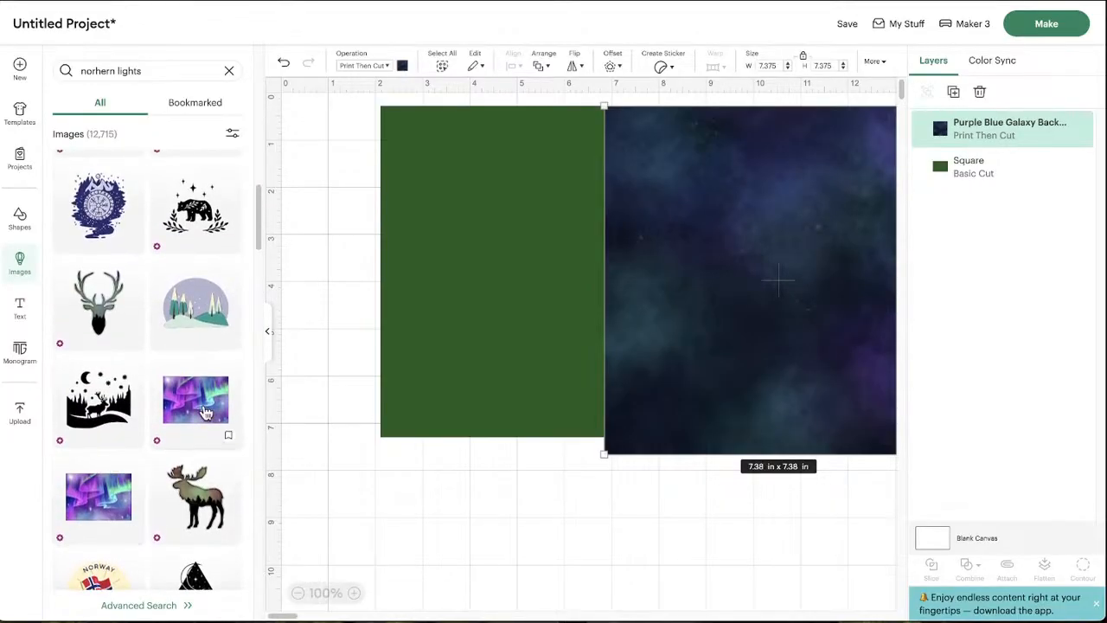
Try the landscape-format purple and green aurora image on the canvas, and delete it
left_click(200, 421)
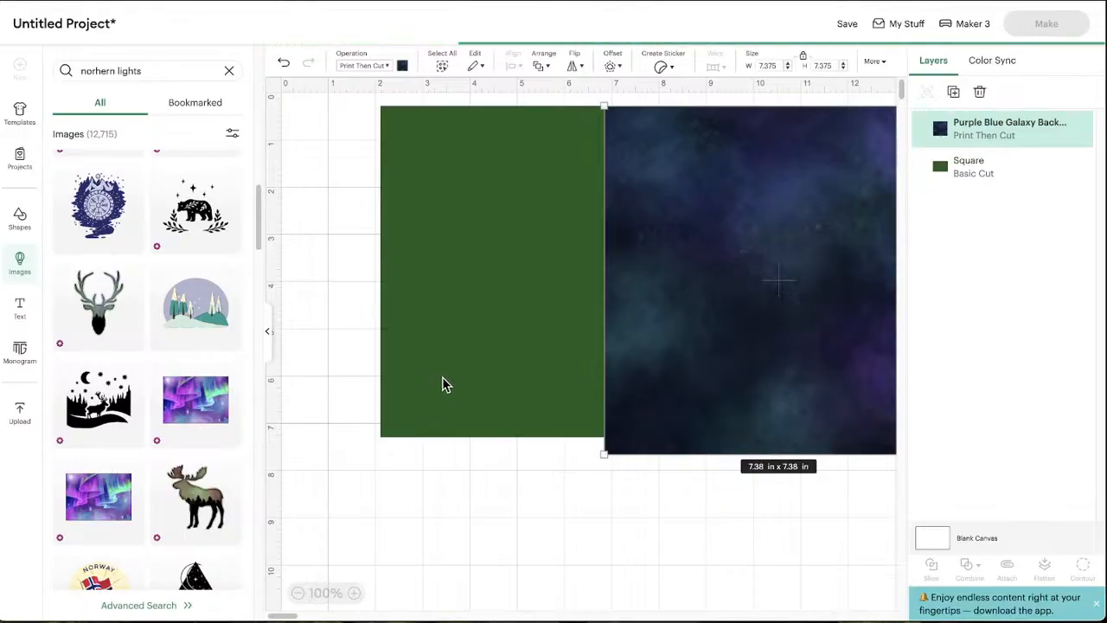
left_click_drag(474, 331, 474, 354)
key("Delete")
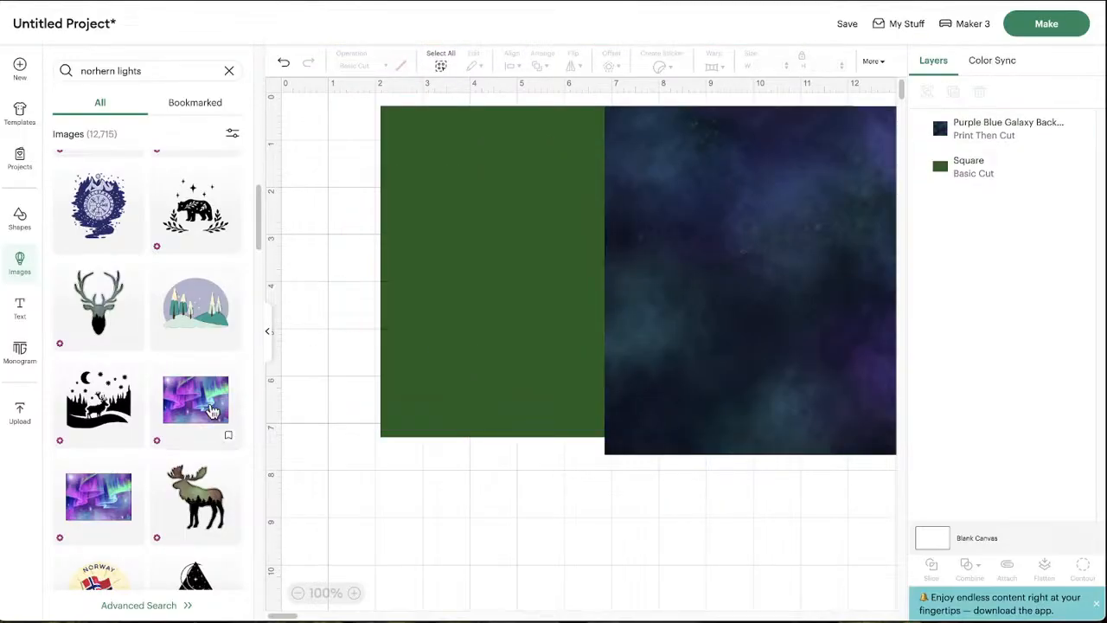
Try the round blue-green Waves Coaster image over the green rectangle, and delete it
scroll(232, 398, "down", 10)
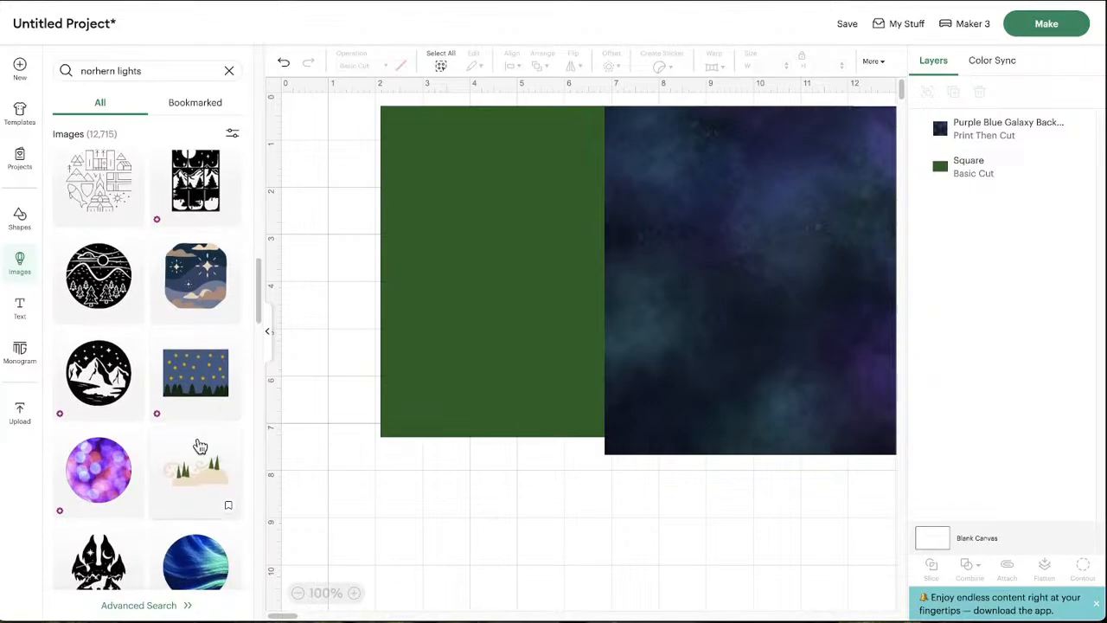
scroll(200, 446, "down", 2)
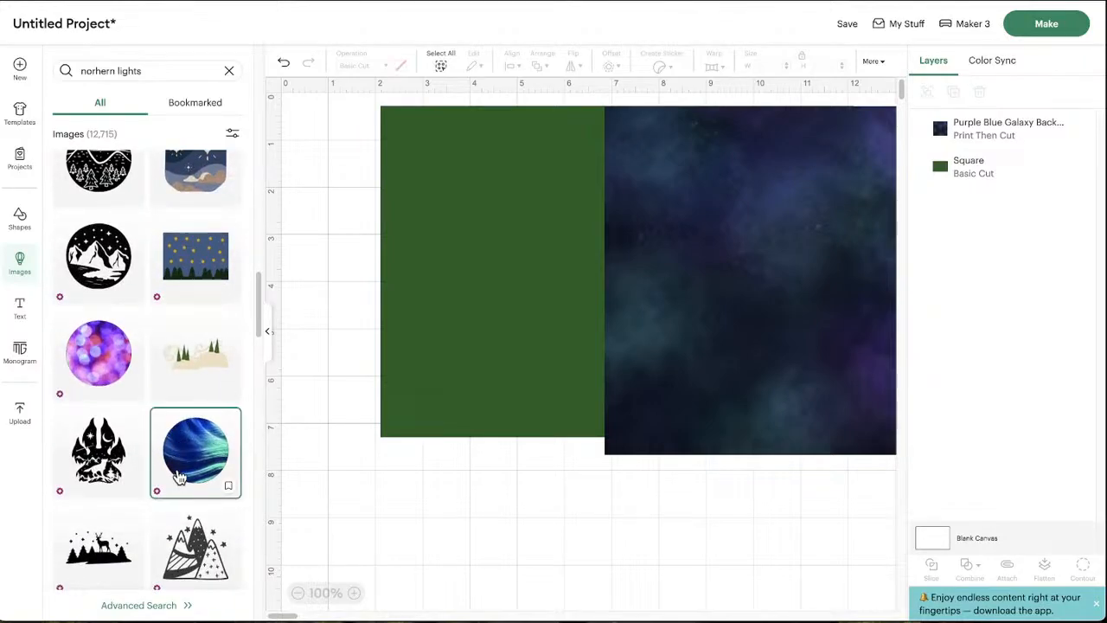
left_click(177, 476)
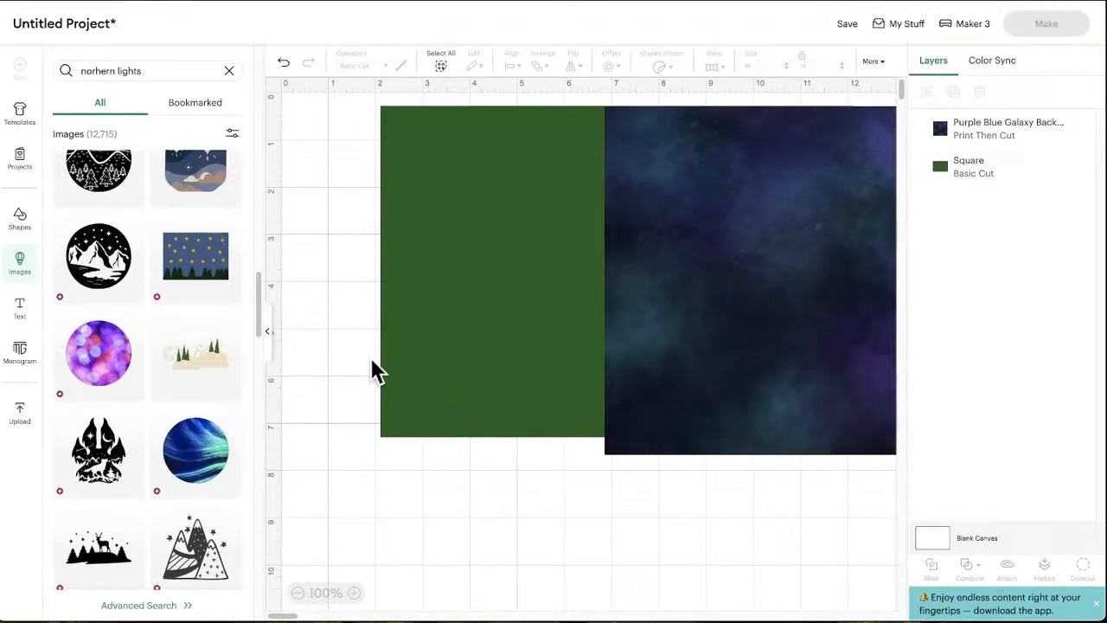
left_click_drag(433, 331, 465, 319)
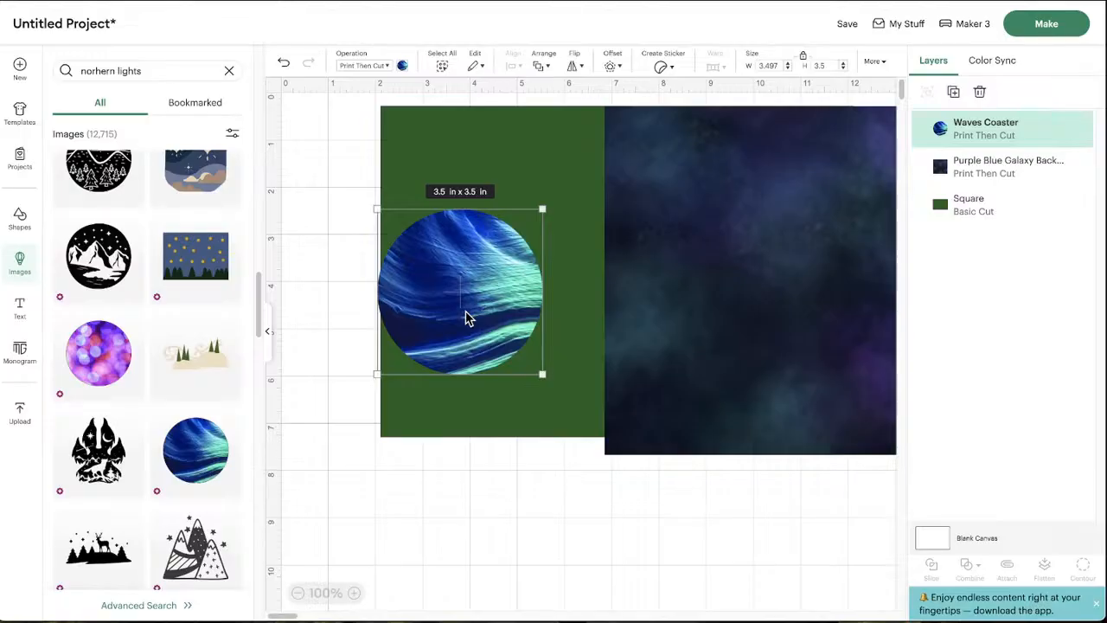
key("Delete")
scroll(173, 443, "down", 5)
scroll(173, 443, "down", 3)
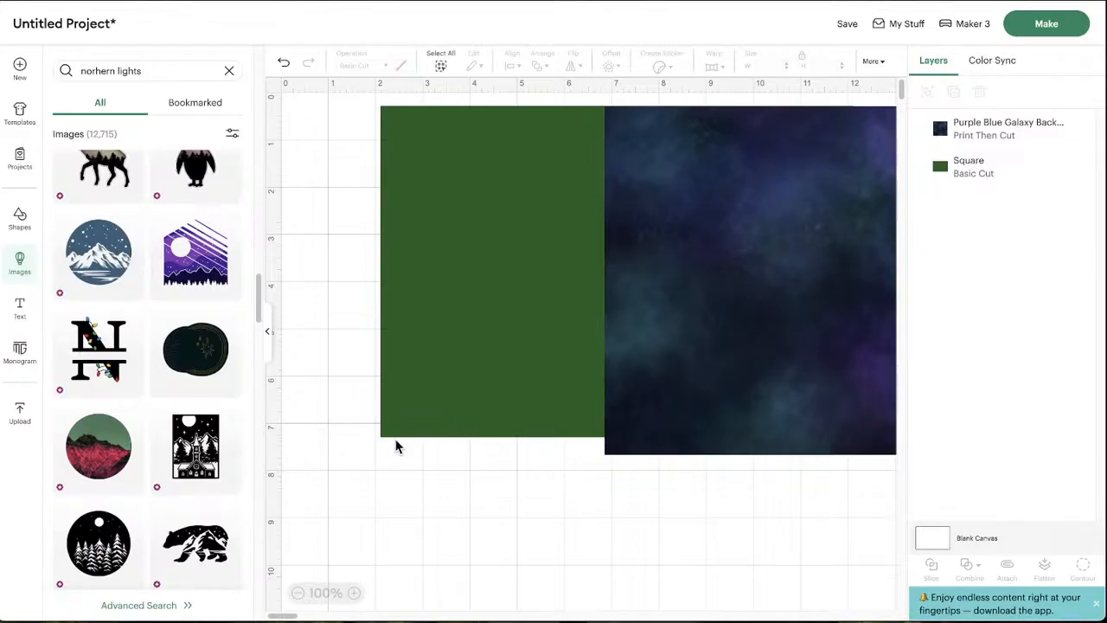
Move the green rectangle and the galaxy image apart so they sit side by side, with the galaxy image to the right
scroll(396, 447, "right", 3)
left_click_drag(679, 375, 854, 390)
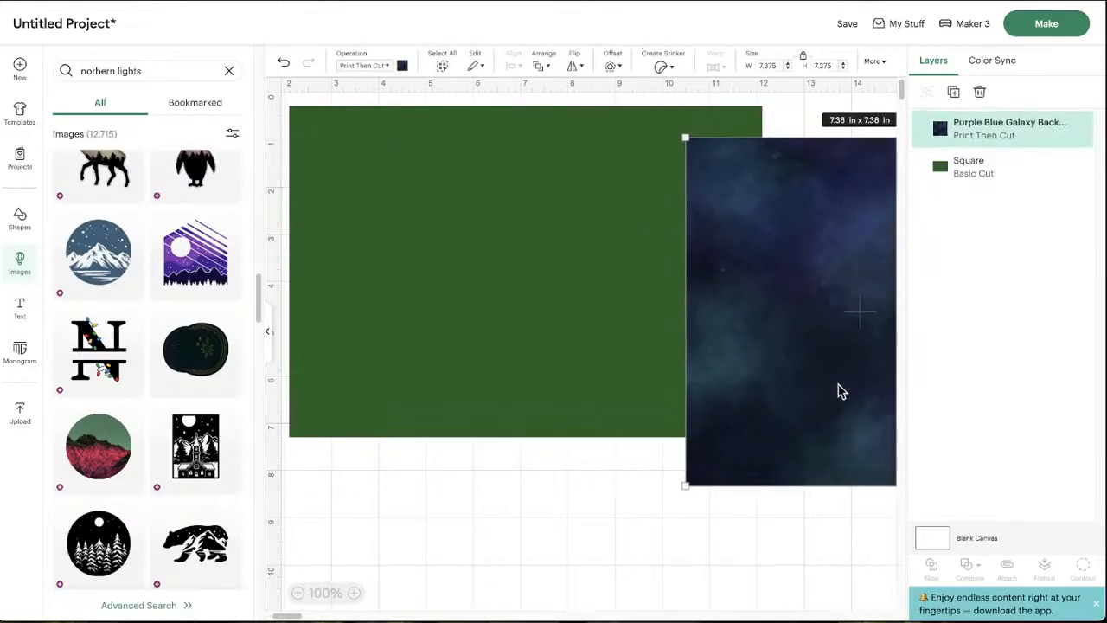
left_click_drag(477, 312, 495, 411)
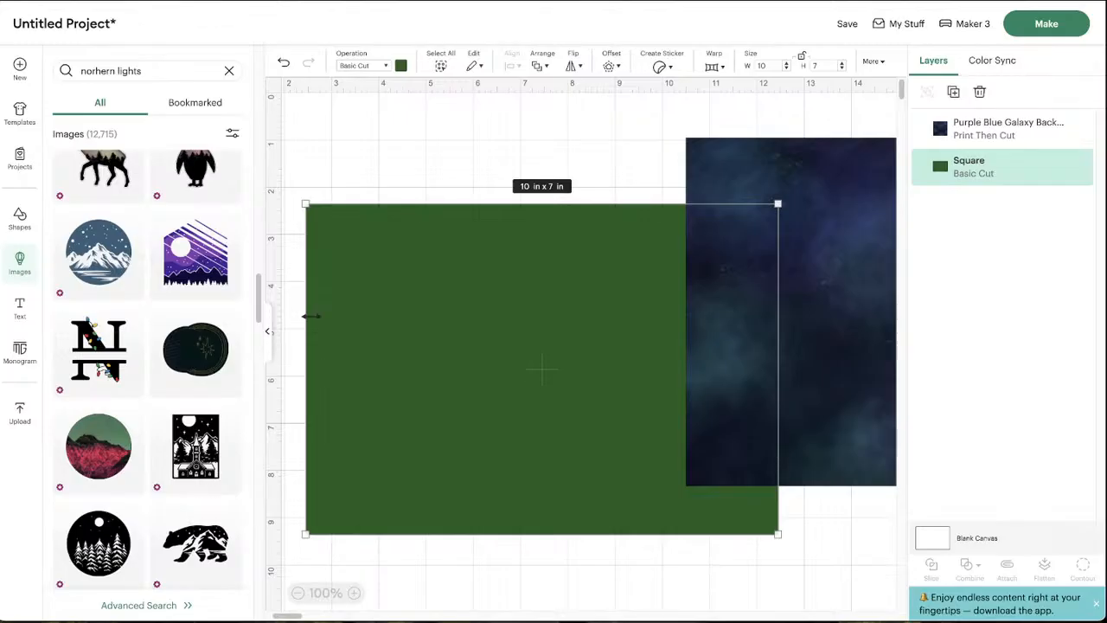
left_click(270, 339)
left_click_drag(407, 391, 383, 415)
left_click_drag(692, 321, 602, 406)
left_click_drag(547, 380, 696, 341)
left_click_drag(556, 467, 619, 273)
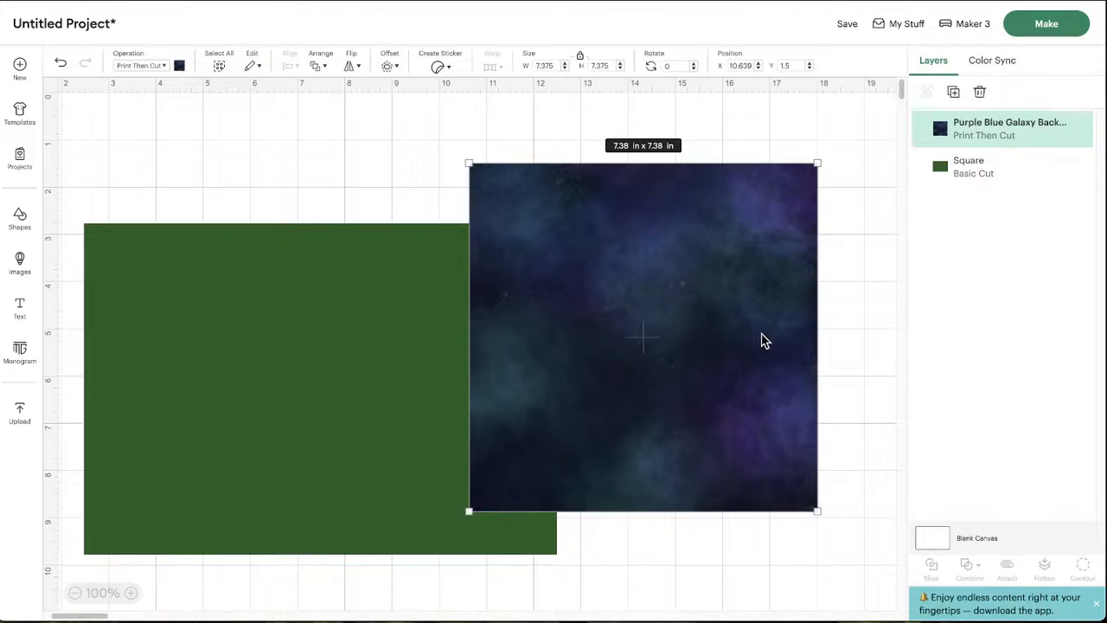
left_click_drag(711, 315, 885, 316)
Add a score line from the free shapes, move it over the green rectangle and set its height to 7 in
left_click(446, 362)
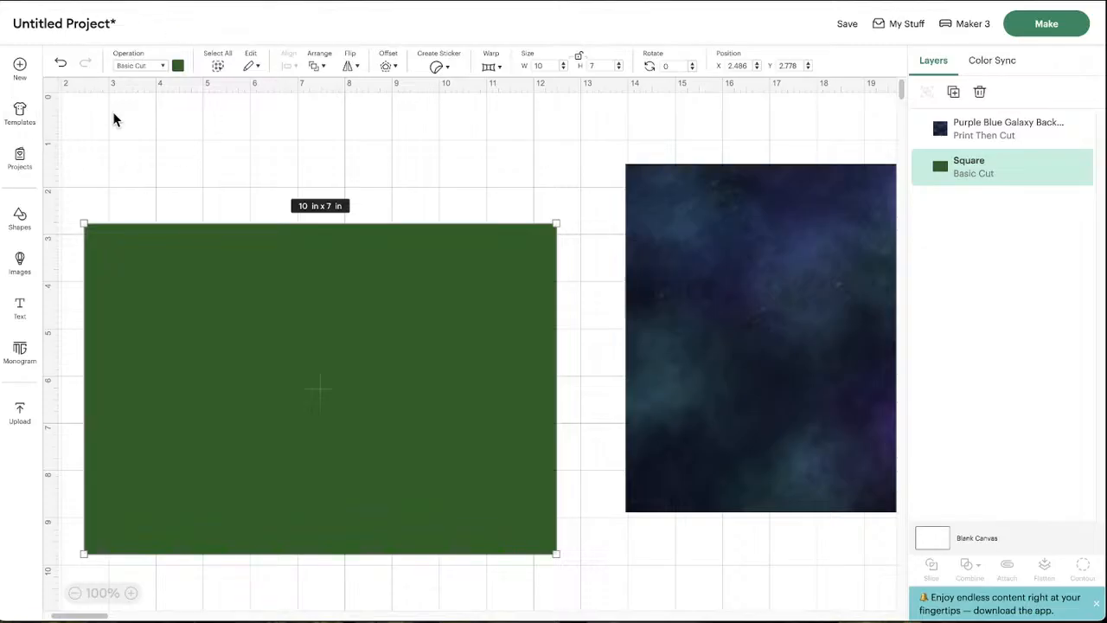
left_click(21, 220)
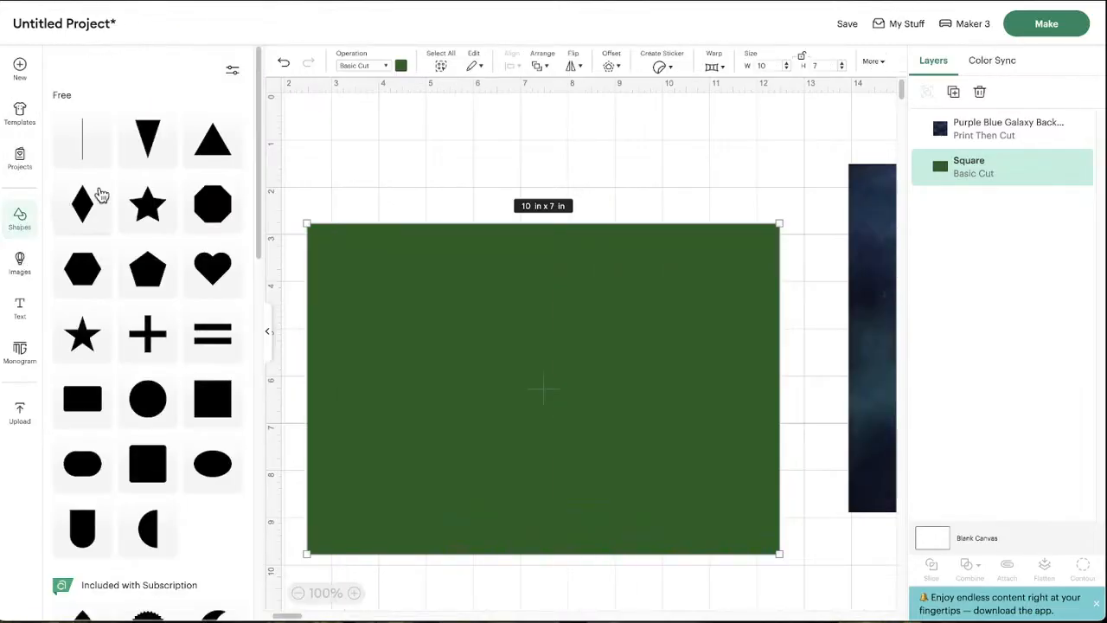
left_click(82, 135)
left_click(403, 164)
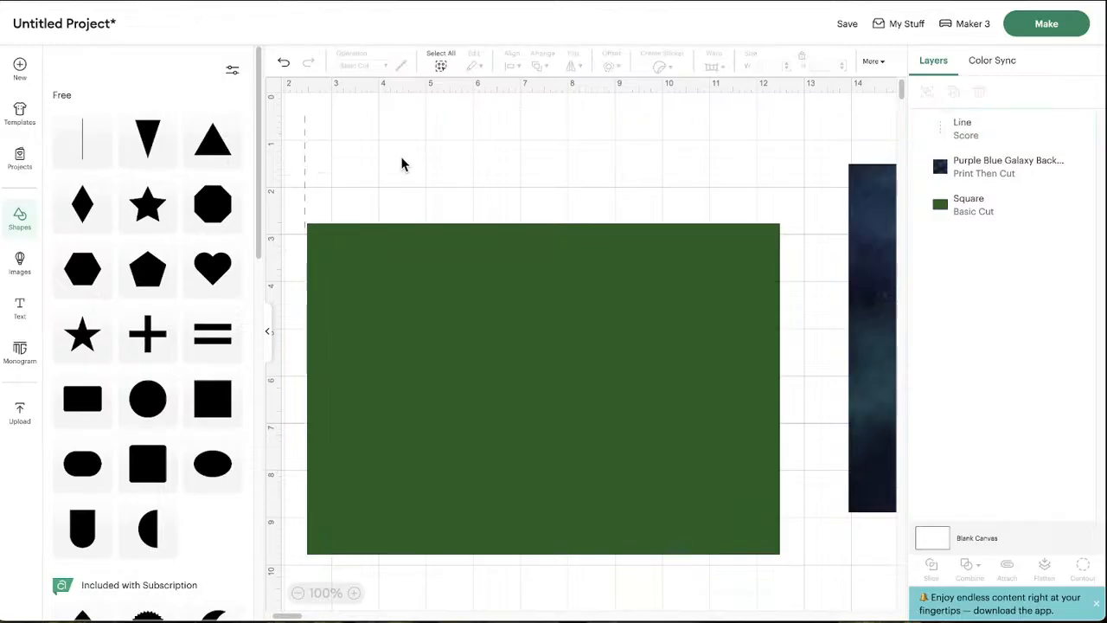
left_click(268, 329)
left_click_drag(83, 194, 323, 272)
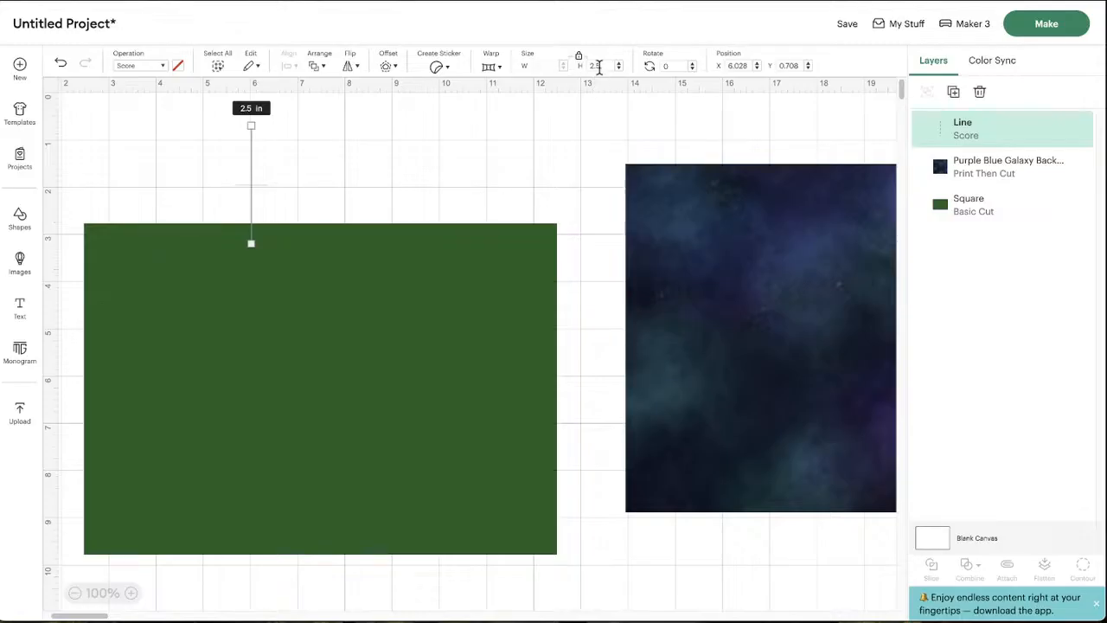
type("7")
key("Return")
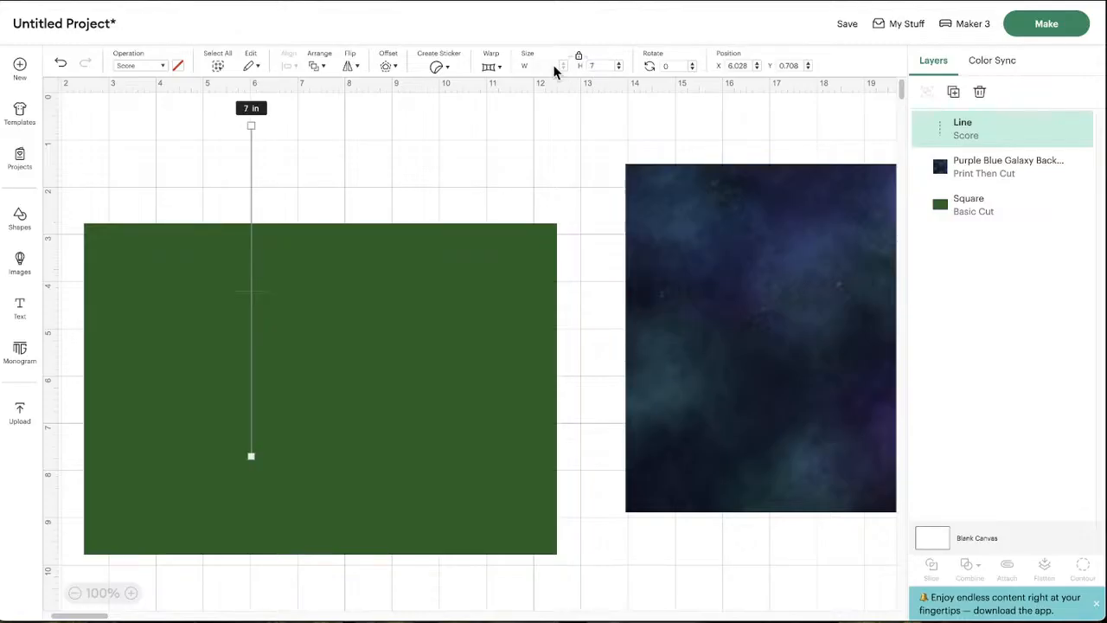
Center the score line on the green rectangle and attach the two together
left_click_drag(192, 136, 337, 315)
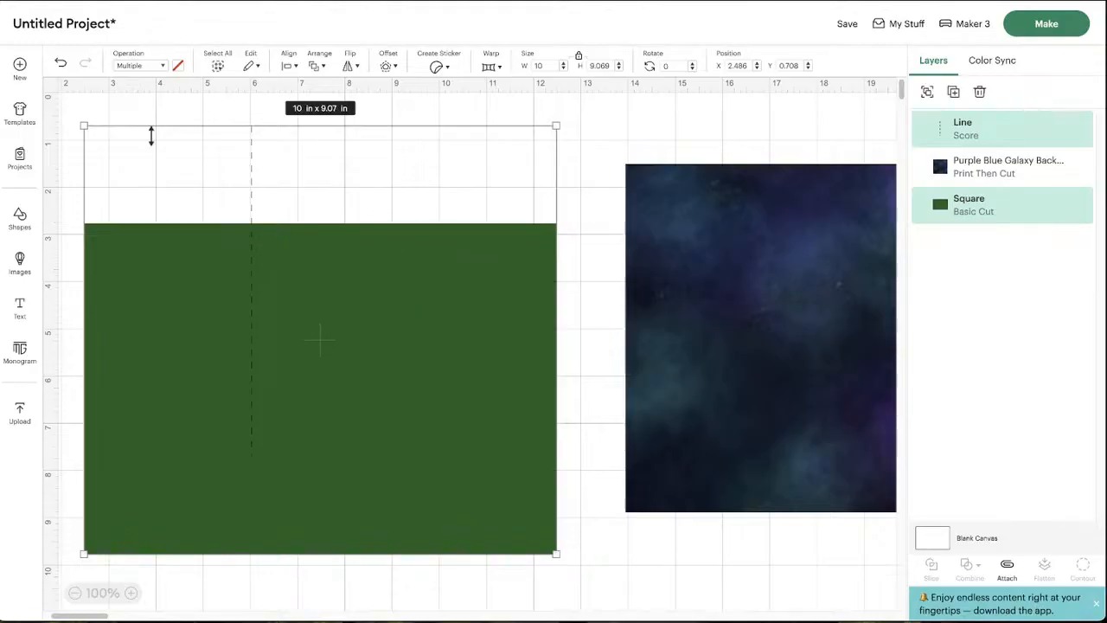
left_click(291, 67)
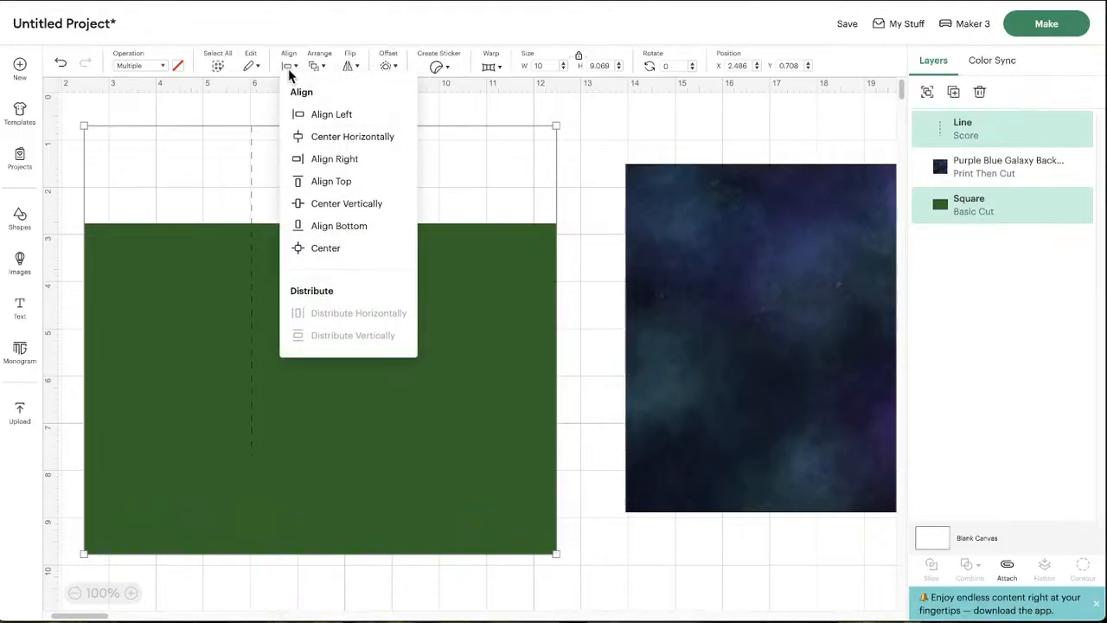
left_click(350, 249)
left_click_drag(280, 129, 423, 331)
left_click(1007, 569)
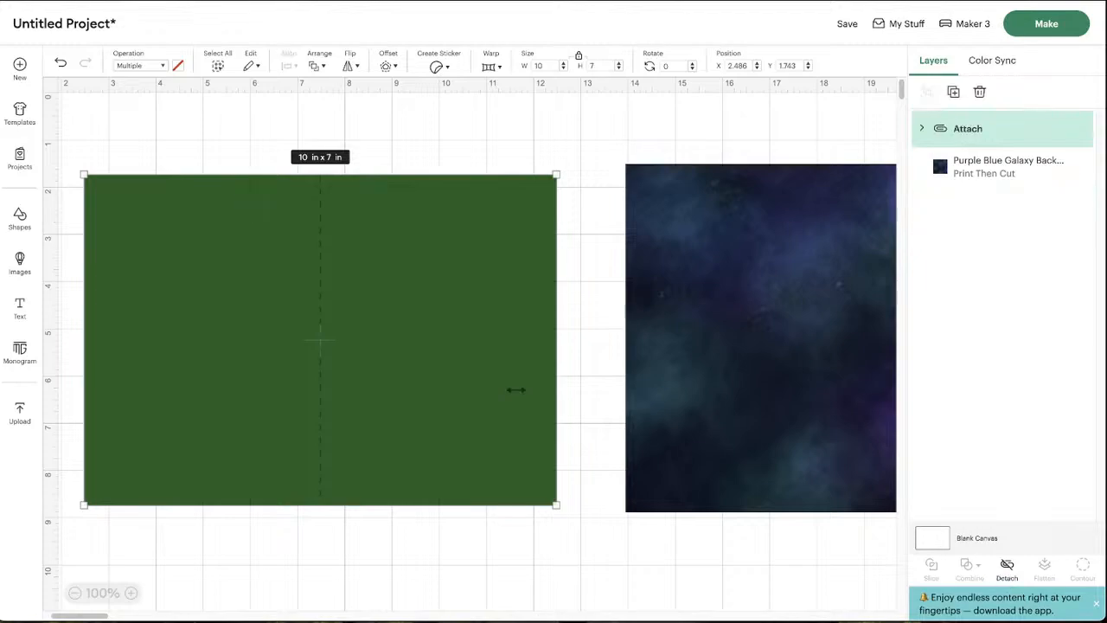
Narrow the galaxy image to about 4.17 in wide, move it close to the green rectangle and bring it to the front
left_click_drag(673, 372, 628, 393)
left_click_drag(574, 322, 722, 339)
left_click_drag(812, 346, 685, 351)
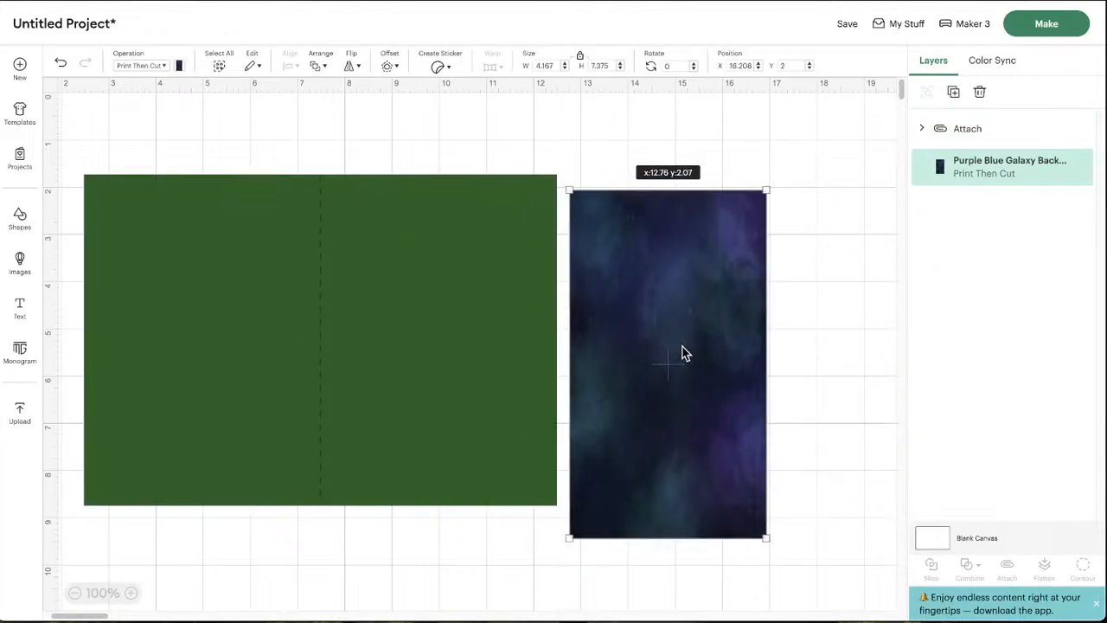
right_click(685, 352)
left_click(718, 222)
Place the galaxy image over the right half of the card base and resize it to about 4.76 x 6.79 in
left_click_drag(706, 234, 386, 280)
left_click_drag(527, 289, 555, 289)
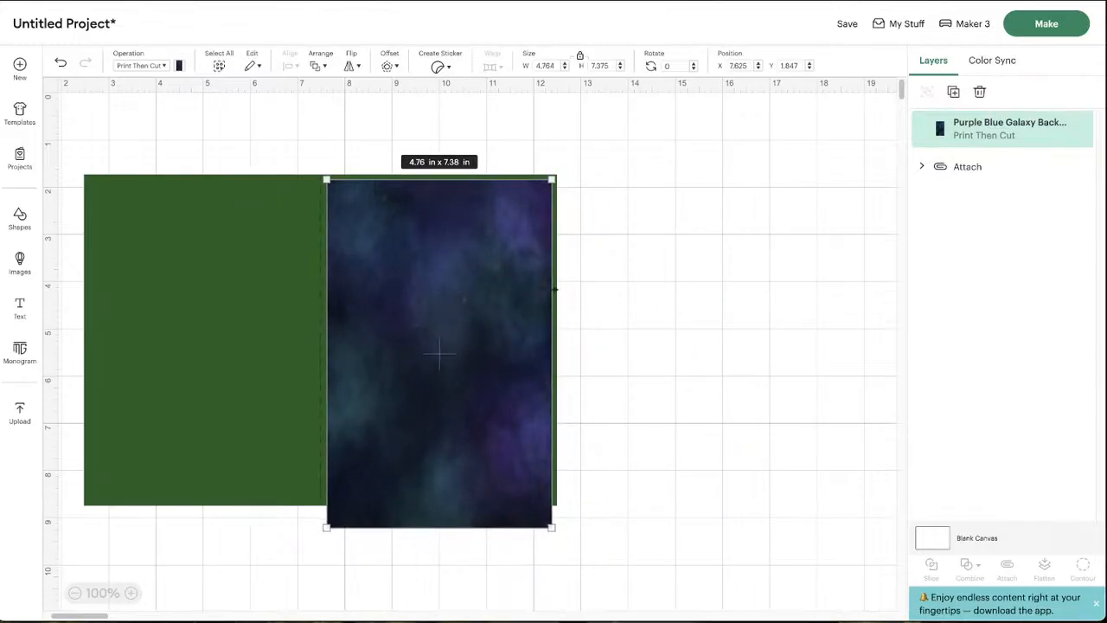
left_click_drag(415, 537, 421, 510)
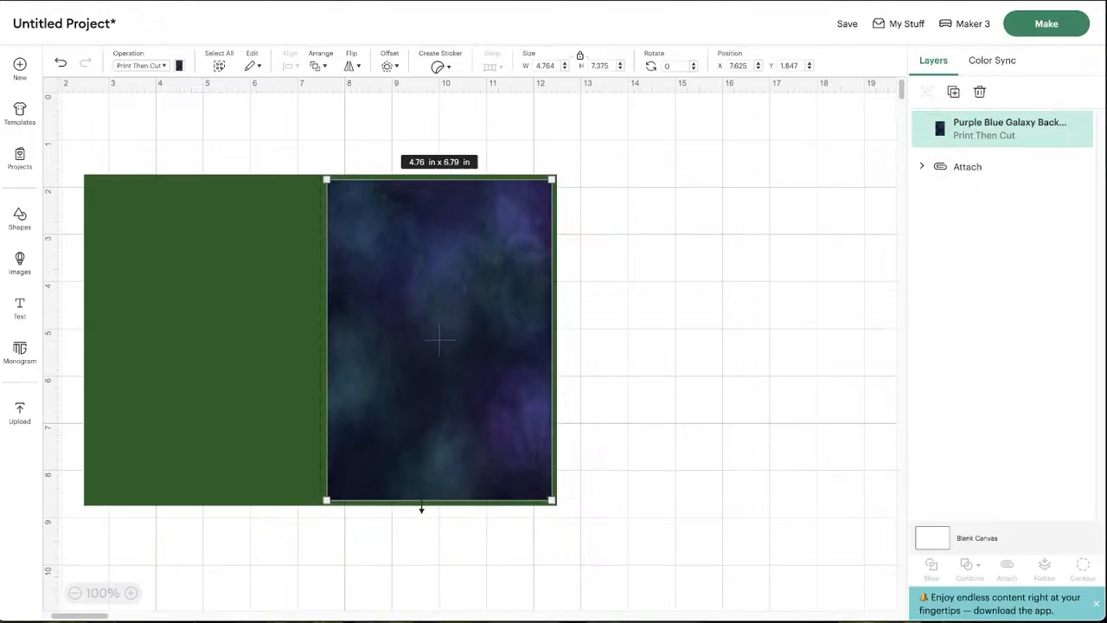
Fine-tune the galaxy image's position and stretch it to about 4.87 x 6.86 in, leaving a narrow green border
left_click(441, 424)
left_click_drag(423, 390, 418, 392)
left_click(419, 392)
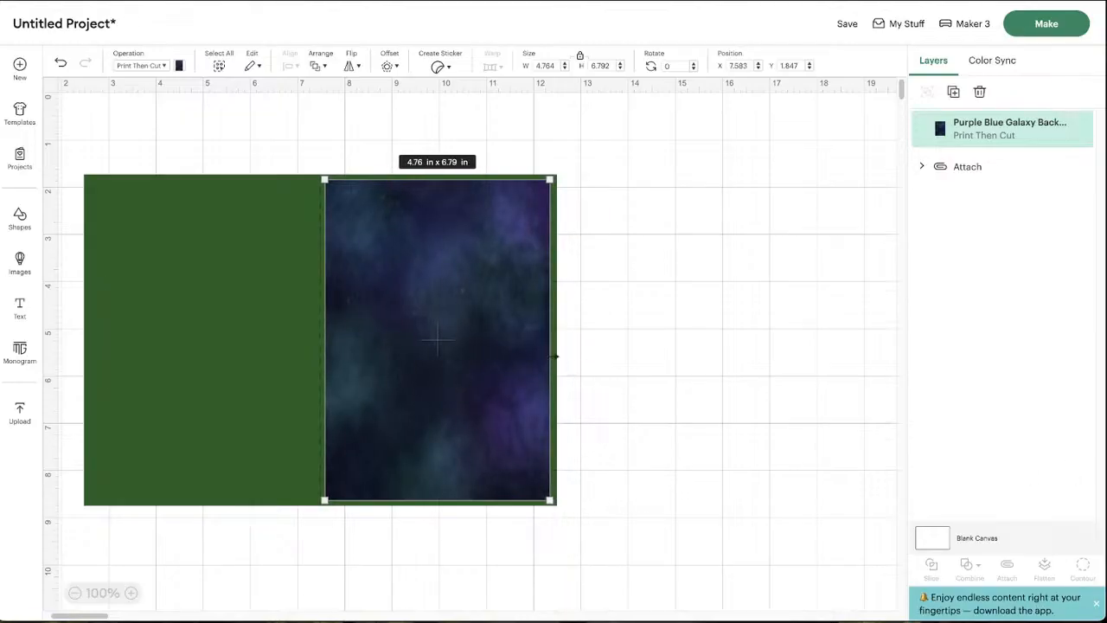
left_click_drag(553, 356, 555, 355)
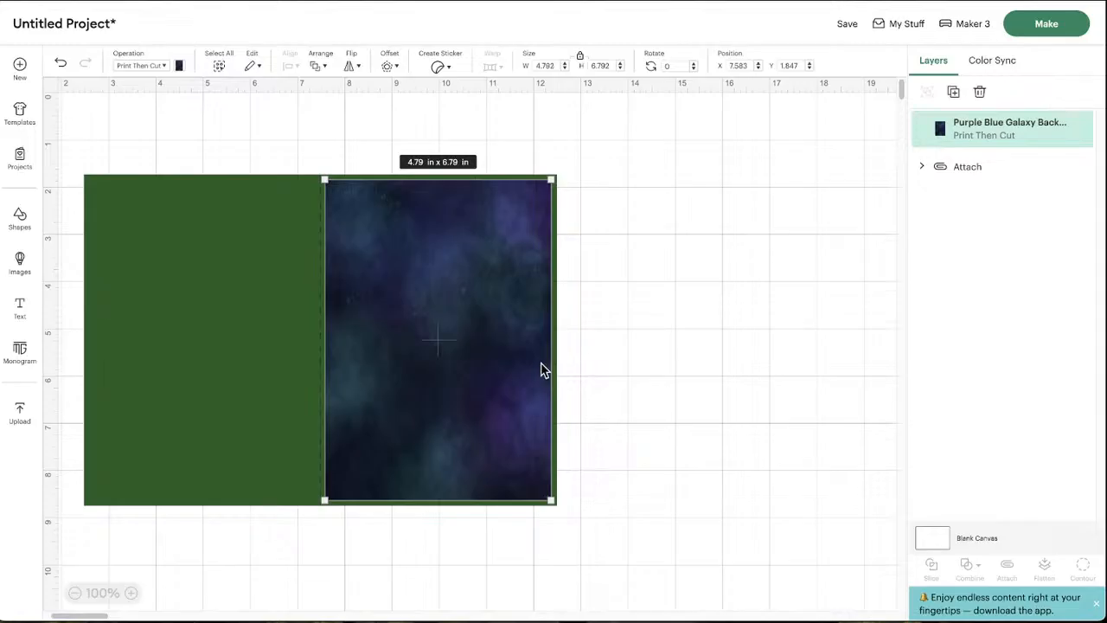
left_click_drag(437, 411, 435, 414)
left_click_drag(553, 179, 529, 174)
left_click_drag(558, 224, 561, 225)
left_click(688, 249)
Rotate the card base and galaxy image together by 90 degrees, image half downward, and position them fully on the canvas
left_click_drag(471, 136, 372, 467)
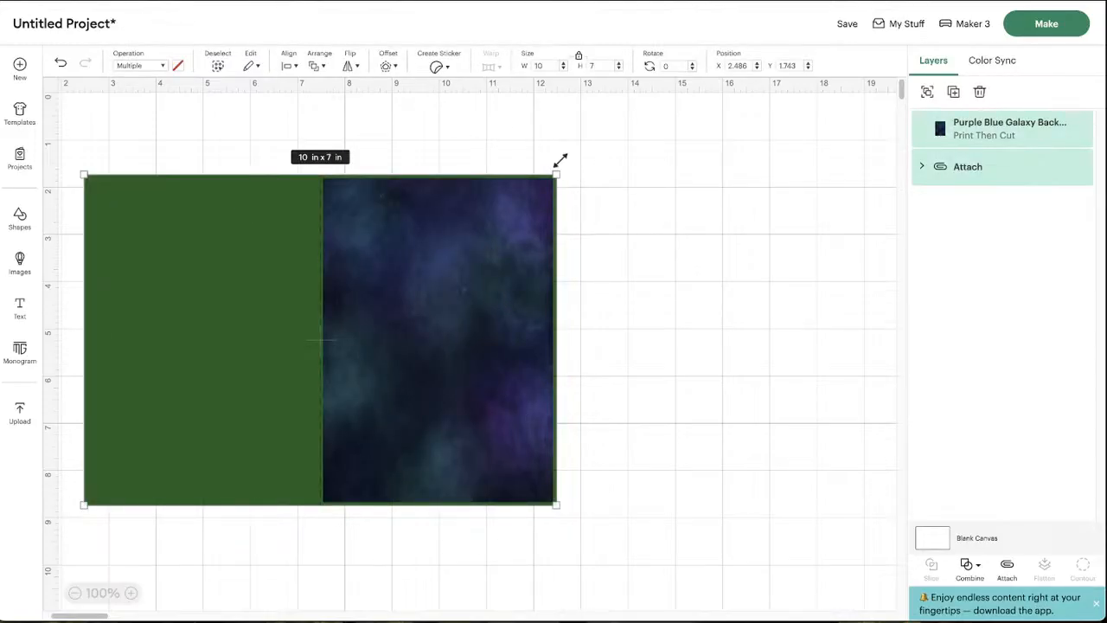
left_click_drag(563, 166, 485, 581)
left_click_drag(390, 200, 561, 180)
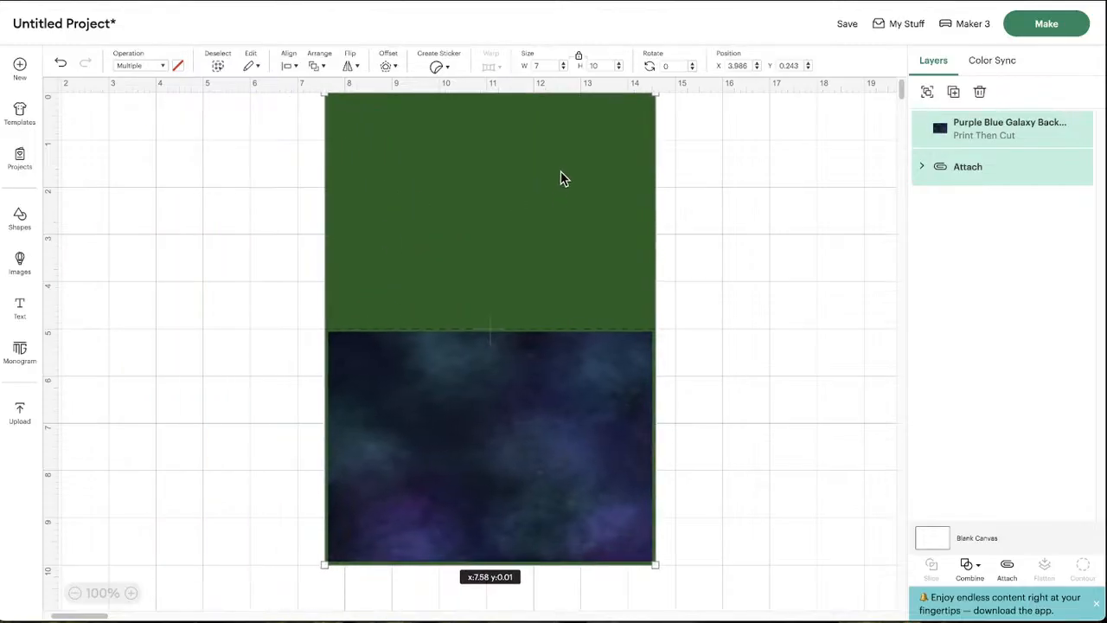
scroll(761, 355, "down", 3)
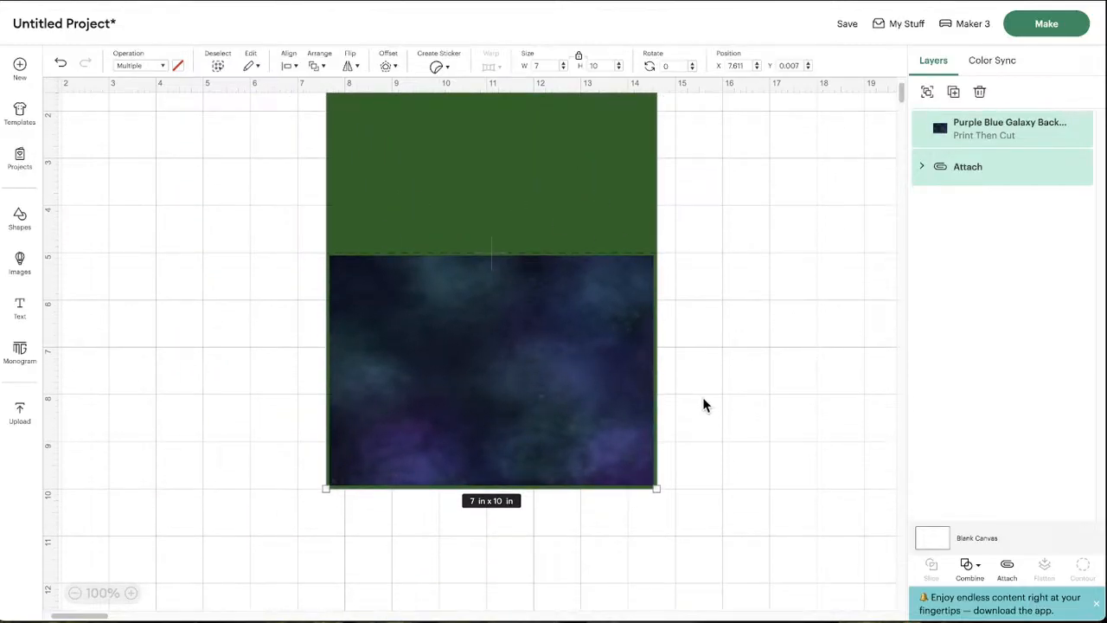
left_click_drag(506, 415, 440, 487)
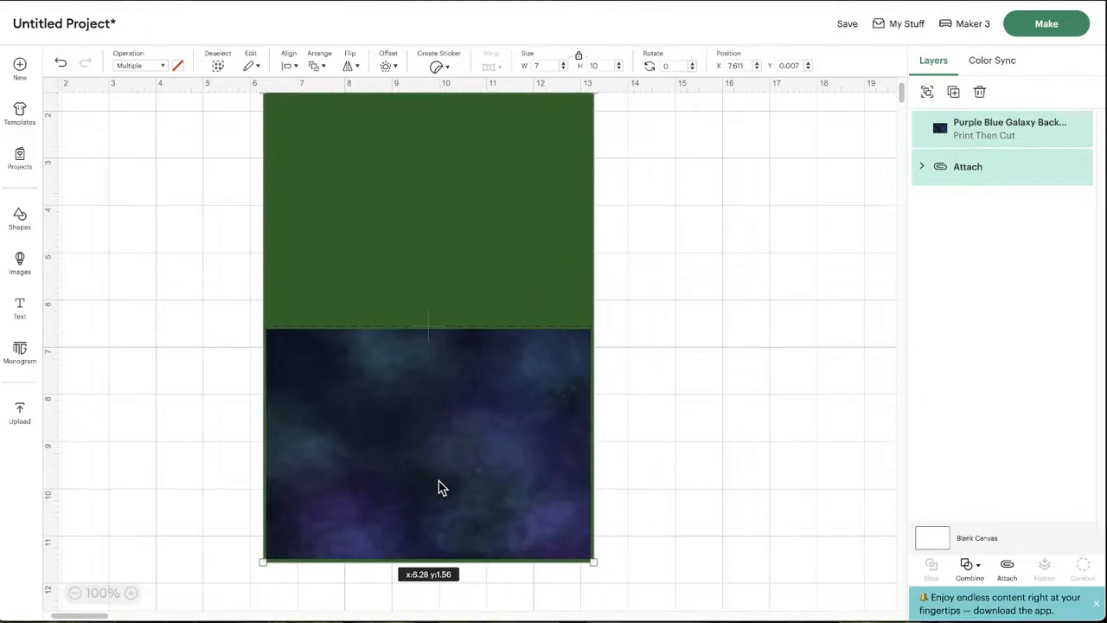
left_click(713, 397)
scroll(713, 397, "down", 2)
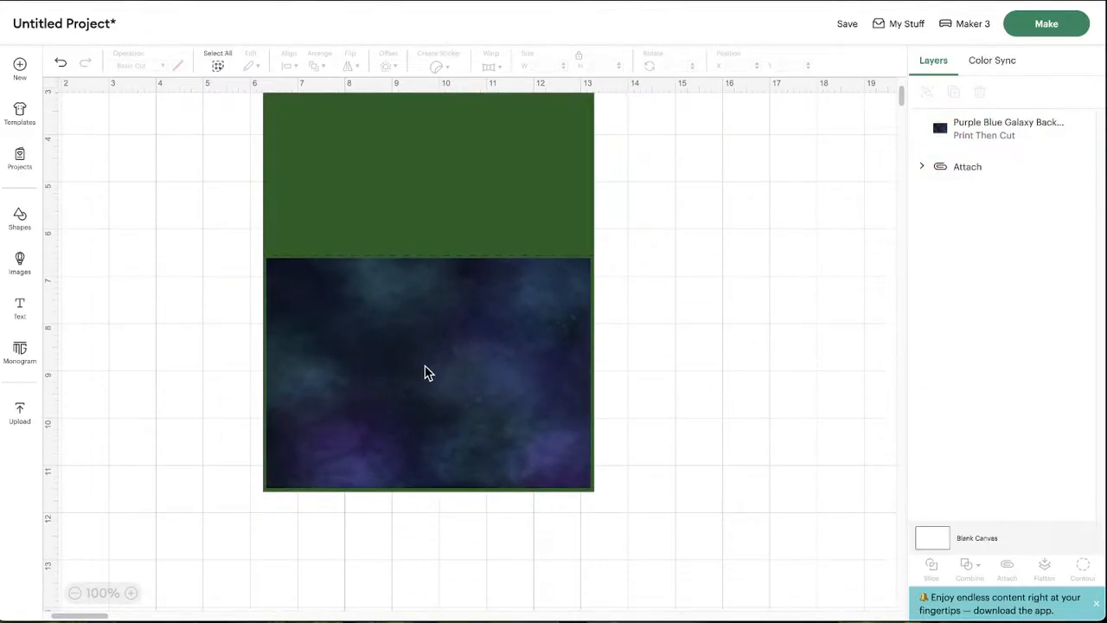
left_click(75, 593)
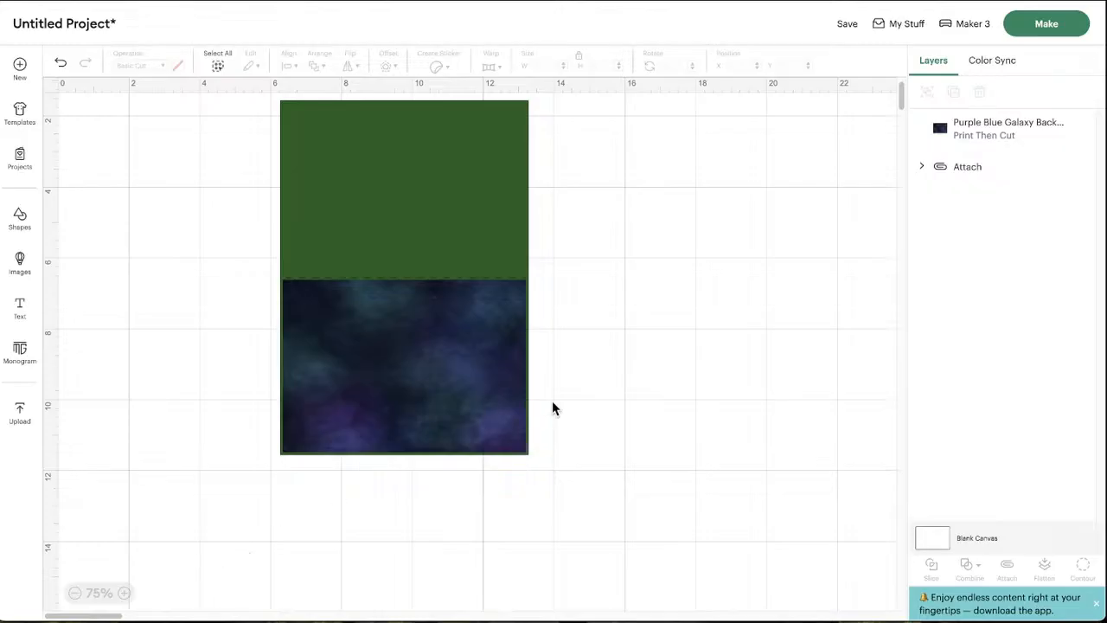
left_click(340, 387)
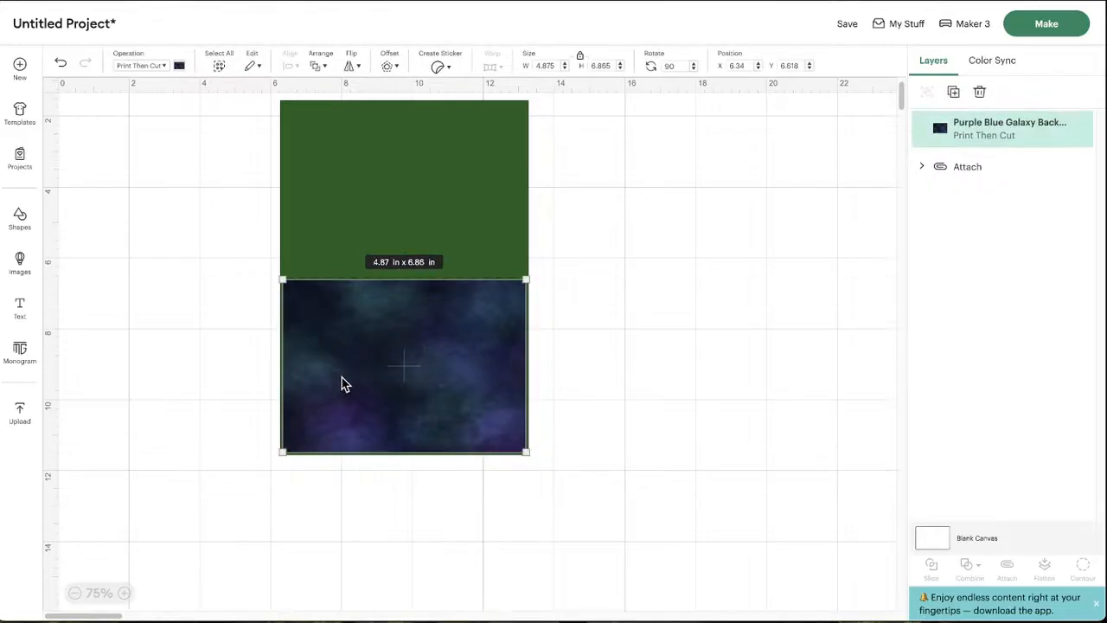
left_click(571, 374)
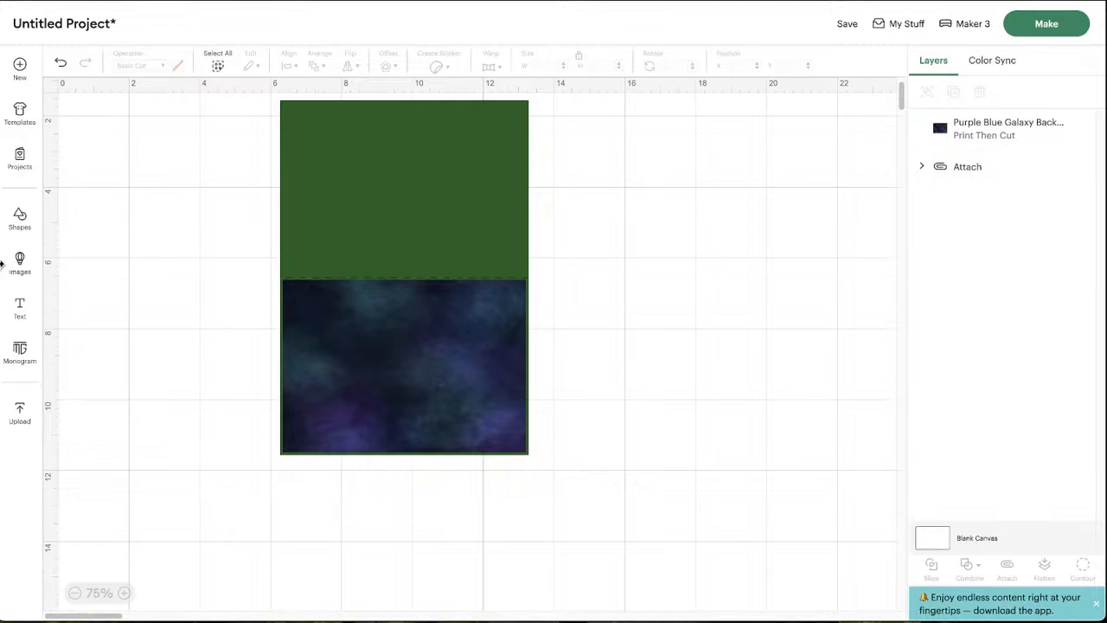
left_click(400, 350)
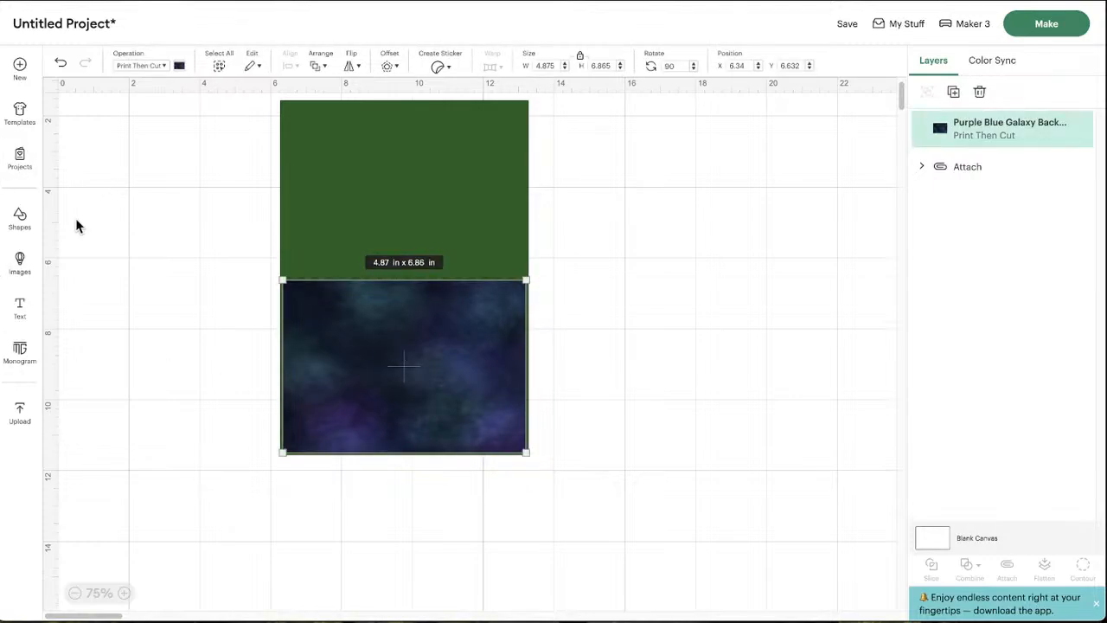
Add the Blue Galaxy and Trees And Night Sky images from the "norhern lights" image search results
left_click(20, 262)
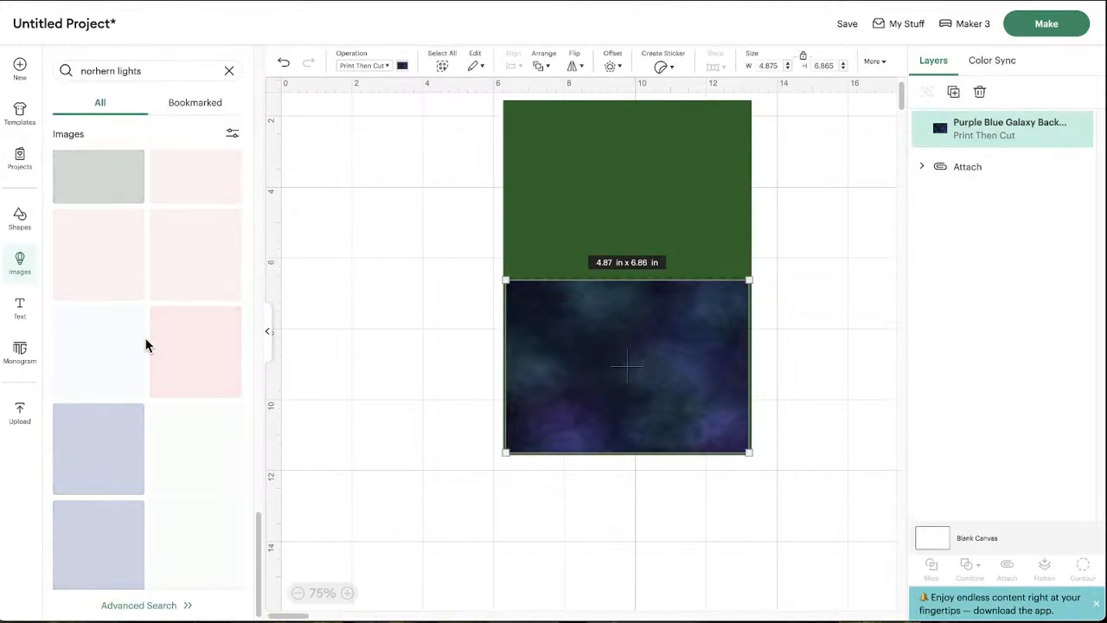
scroll(147, 343, "up", 3)
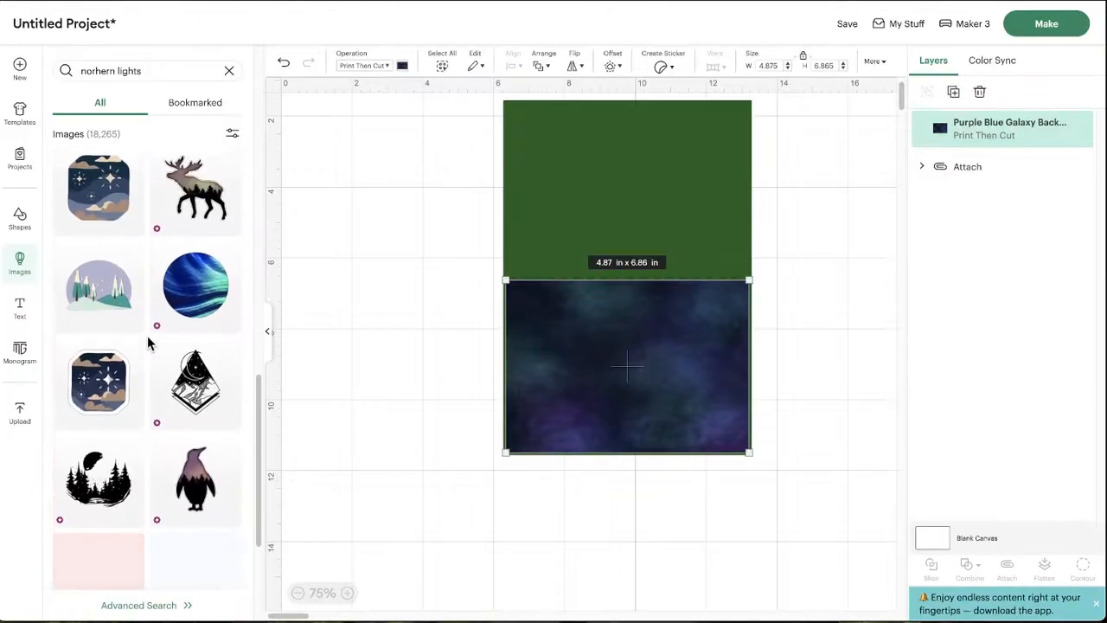
scroll(148, 343, "up", 3)
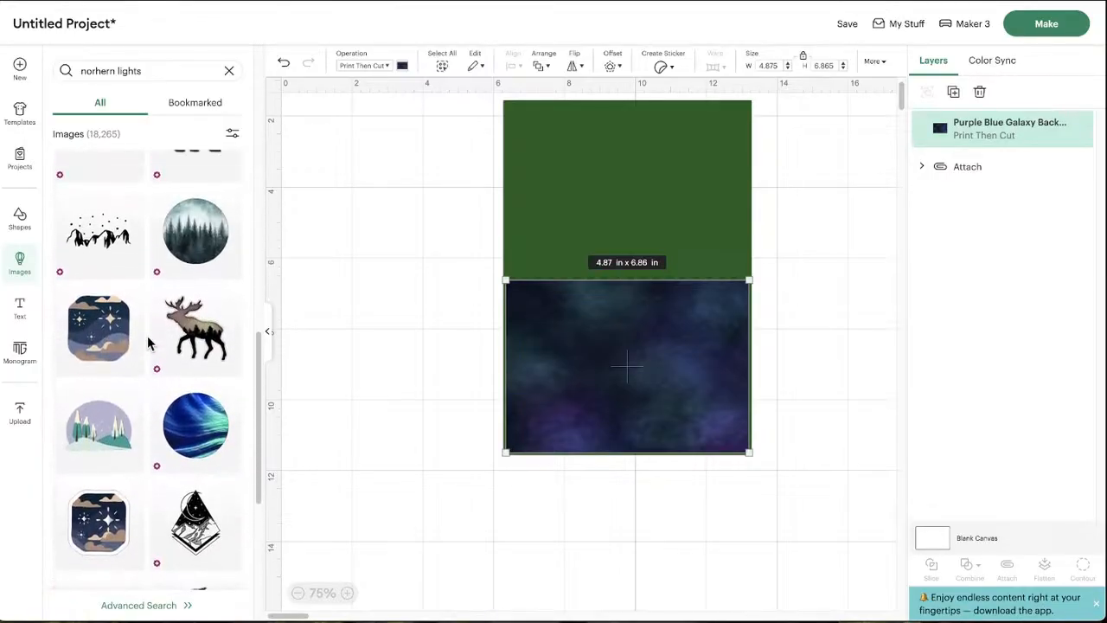
scroll(164, 398, "down", 10)
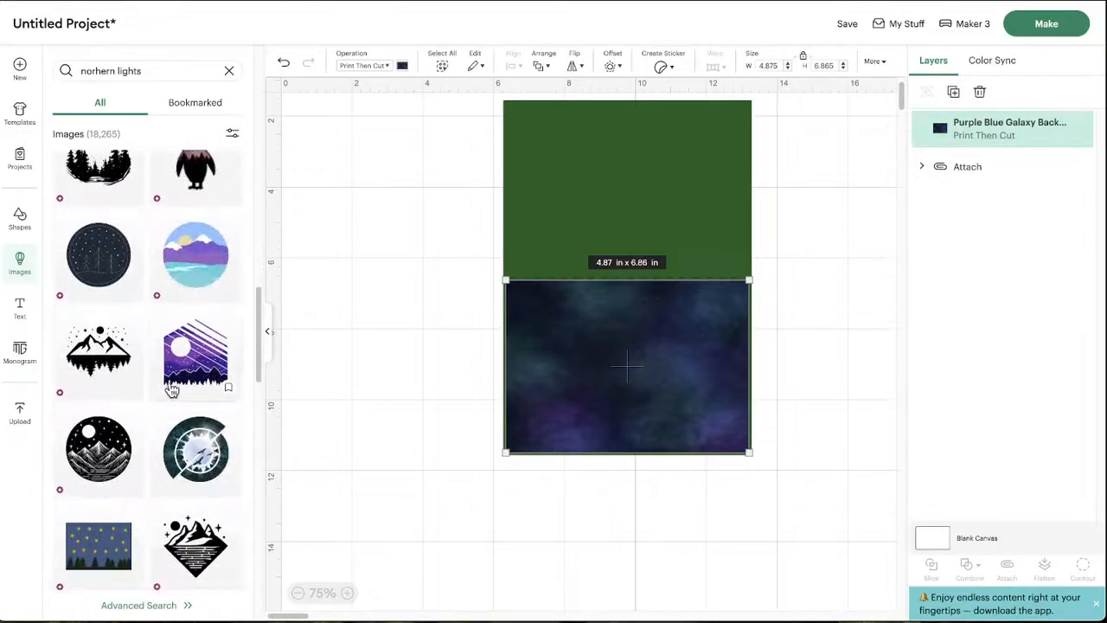
scroll(138, 424, "down", 4)
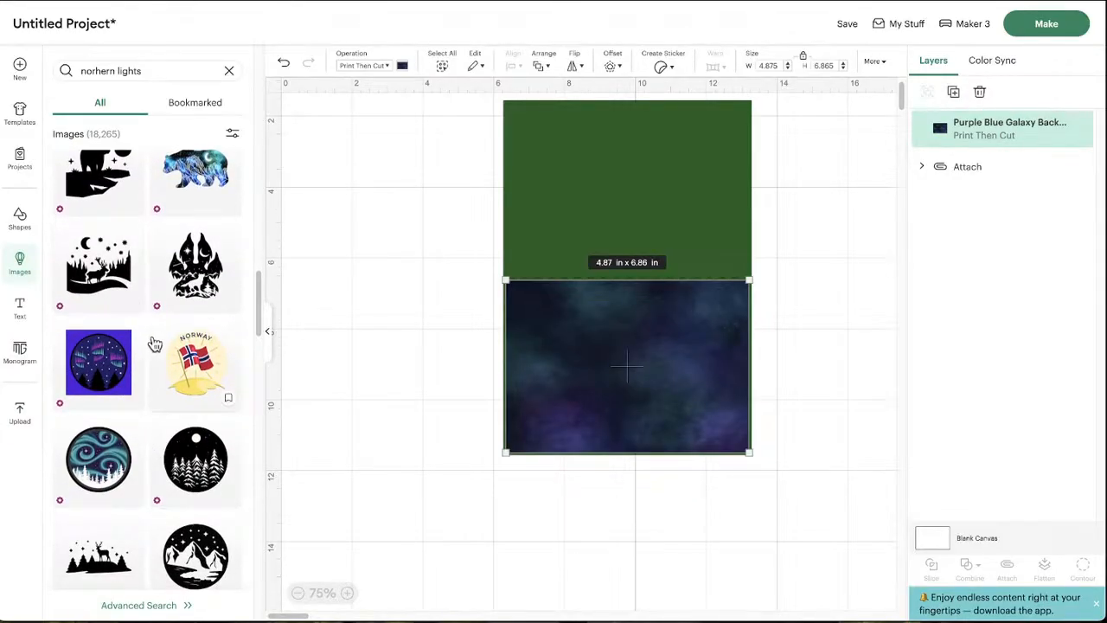
scroll(154, 344, "down", 8)
scroll(146, 405, "down", 15)
scroll(146, 405, "down", 15)
scroll(147, 406, "down", 15)
scroll(147, 406, "down", 3)
left_click(97, 414)
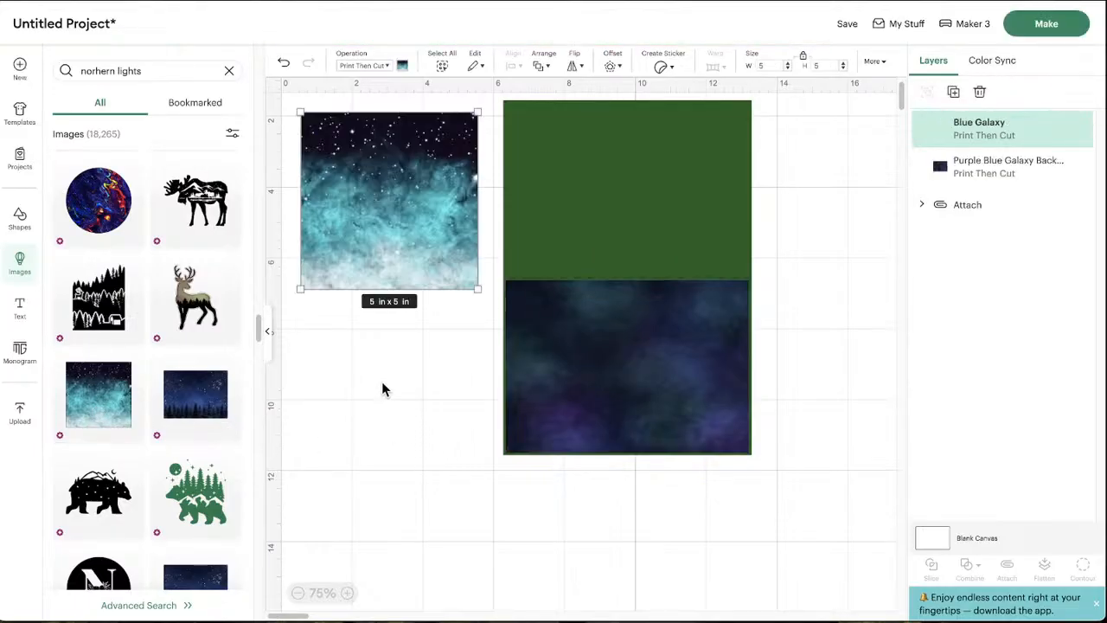
left_click(197, 400)
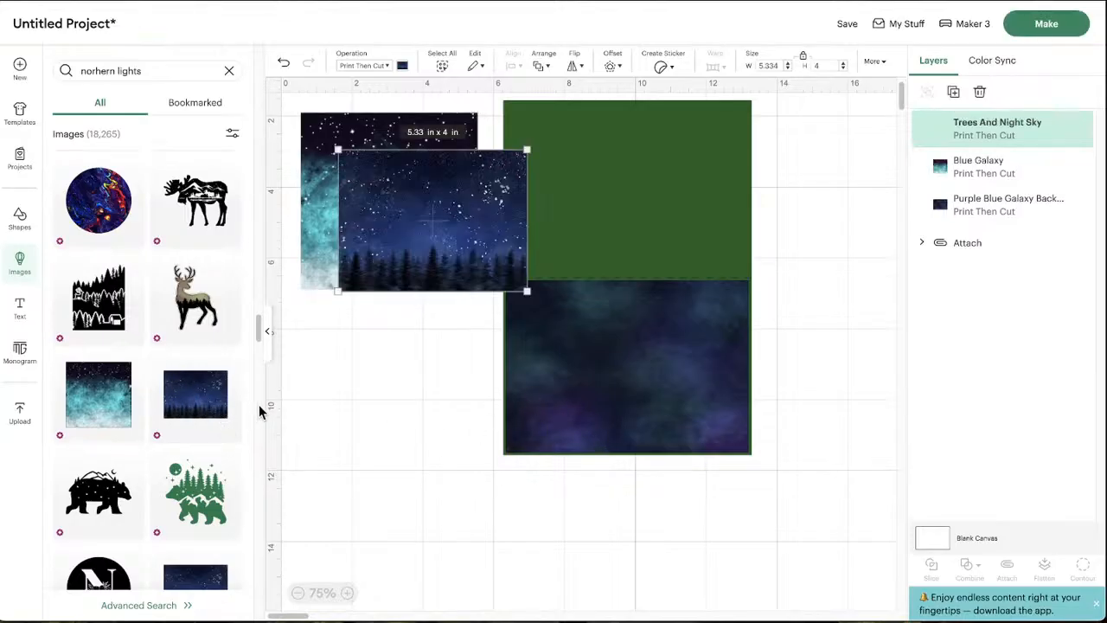
Move the Trees And Night Sky image below Blue Galaxy beside the card, and the purple galaxy image off the card base
left_click_drag(398, 279, 400, 383)
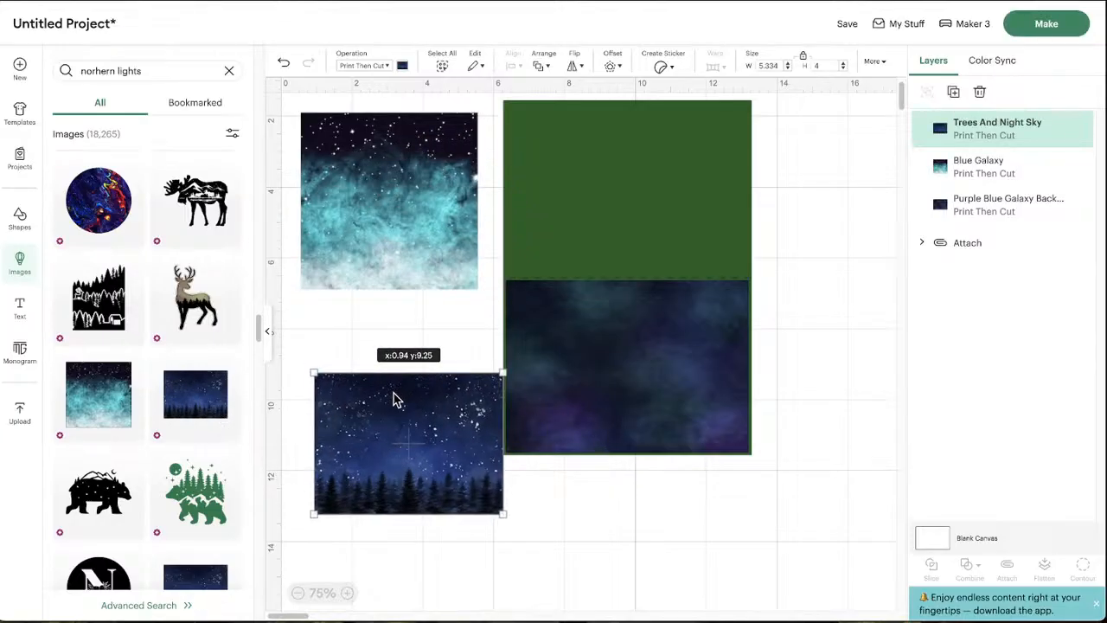
left_click_drag(411, 491, 399, 429)
left_click_drag(405, 261, 430, 270)
left_click_drag(693, 388, 455, 554)
scroll(752, 424, "down", 1)
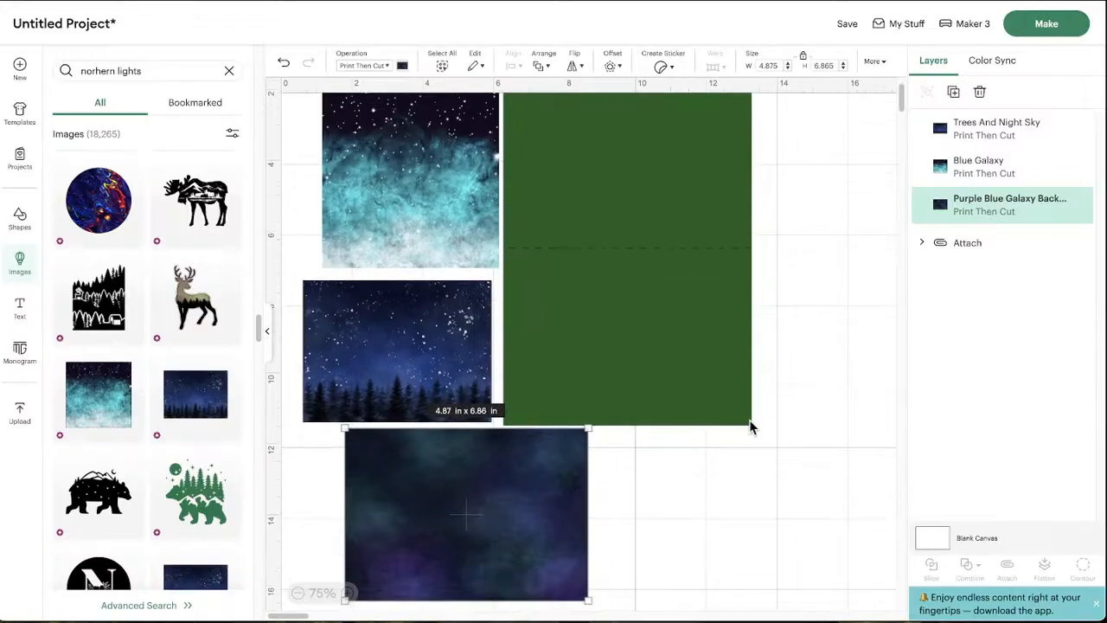
Place the Blue Galaxy image over the lower half of the card base and resize it to about 6.87 x 4.74 in
left_click_drag(441, 199, 618, 353)
left_click_drag(683, 346, 752, 354)
left_click_drag(672, 422, 677, 382)
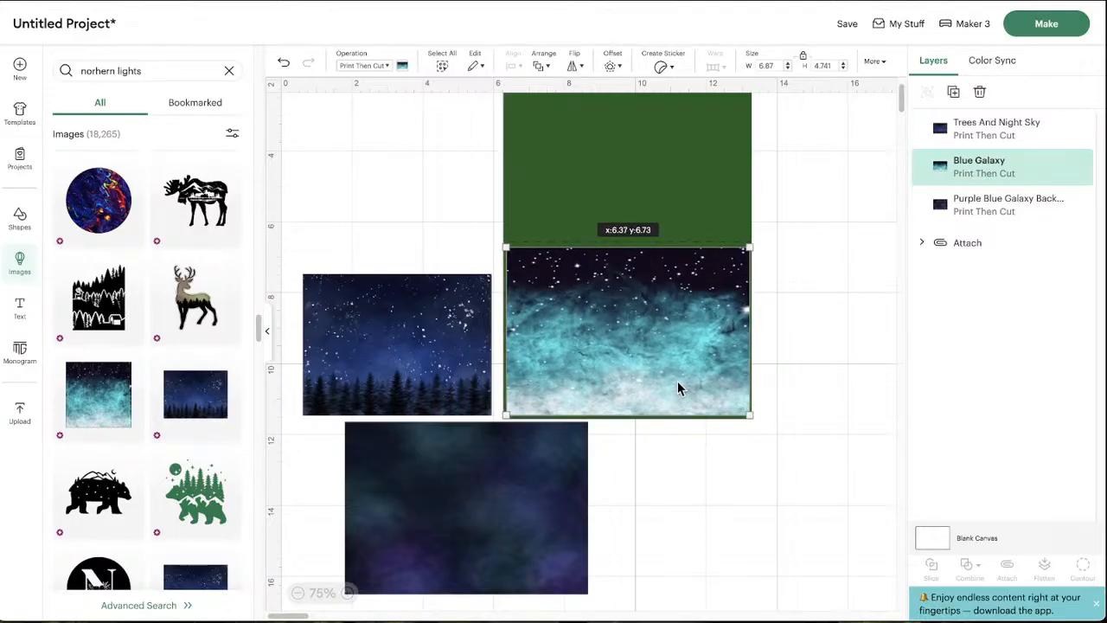
left_click_drag(636, 396, 635, 397)
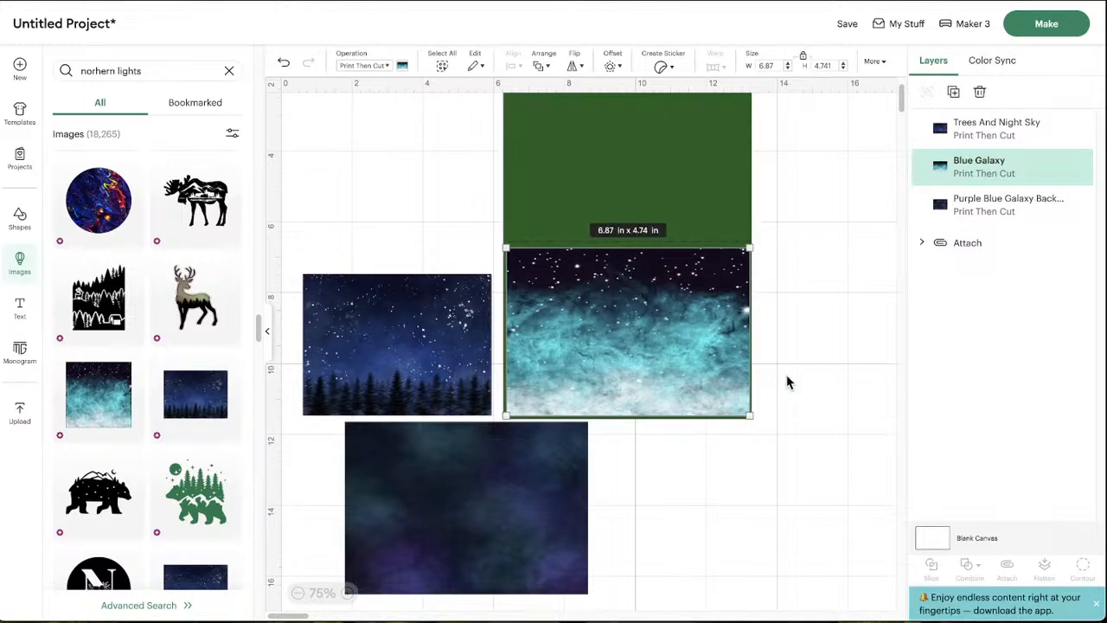
Replace Blue Galaxy on the card's lower half with the Trees And Night Sky image, resized to about 6.87 x 4.83 in
left_click_drag(562, 352, 685, 530)
left_click_drag(383, 336, 588, 310)
left_click_drag(697, 331, 753, 337)
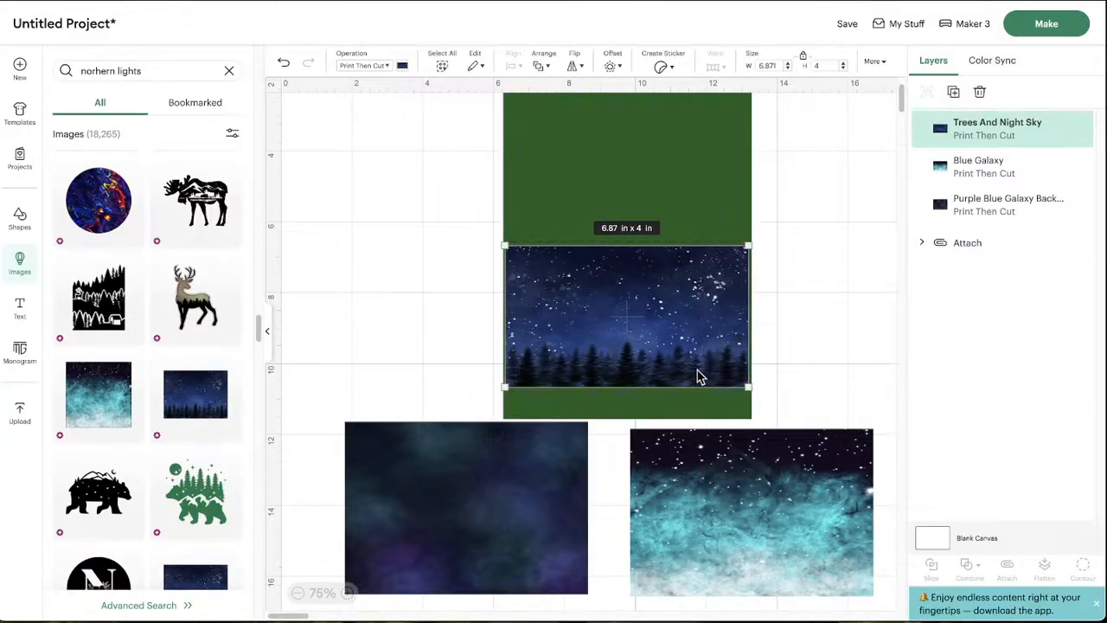
left_click_drag(641, 392, 640, 422)
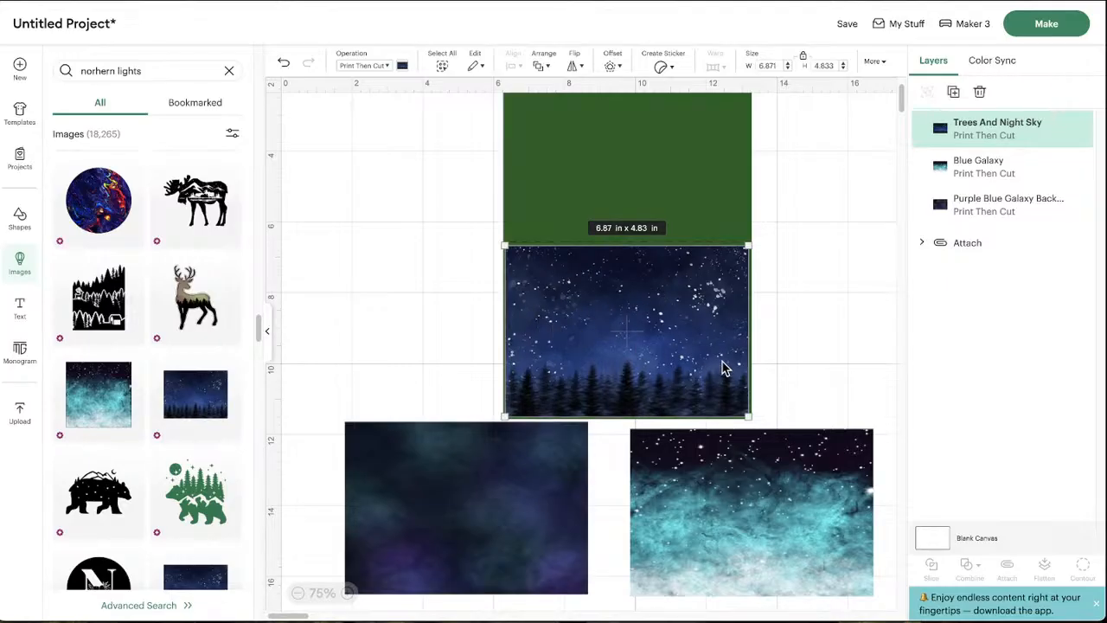
Delete the purple blue galaxy image and set the Blue Galaxy image aside below the card base
left_click_drag(789, 540, 774, 561)
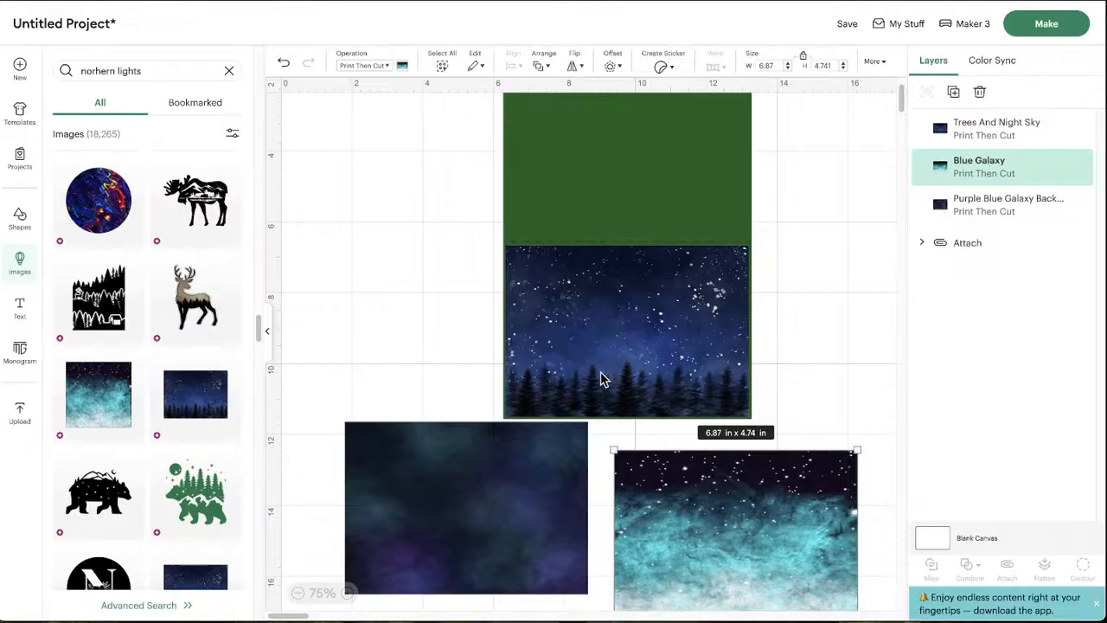
left_click(655, 378)
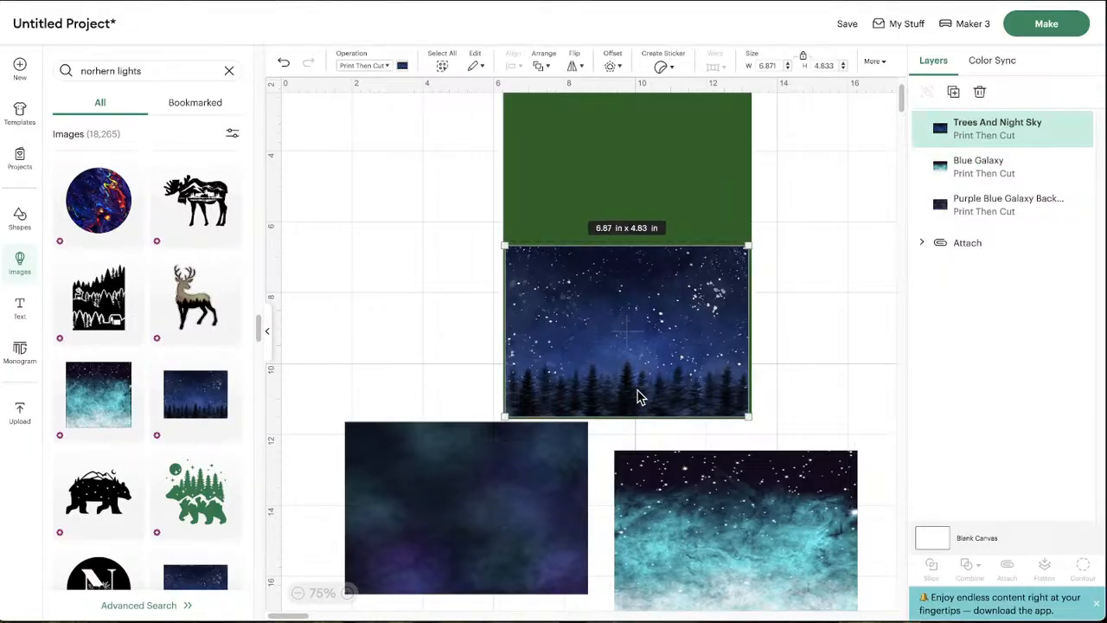
left_click_drag(484, 489, 424, 506)
key("Delete")
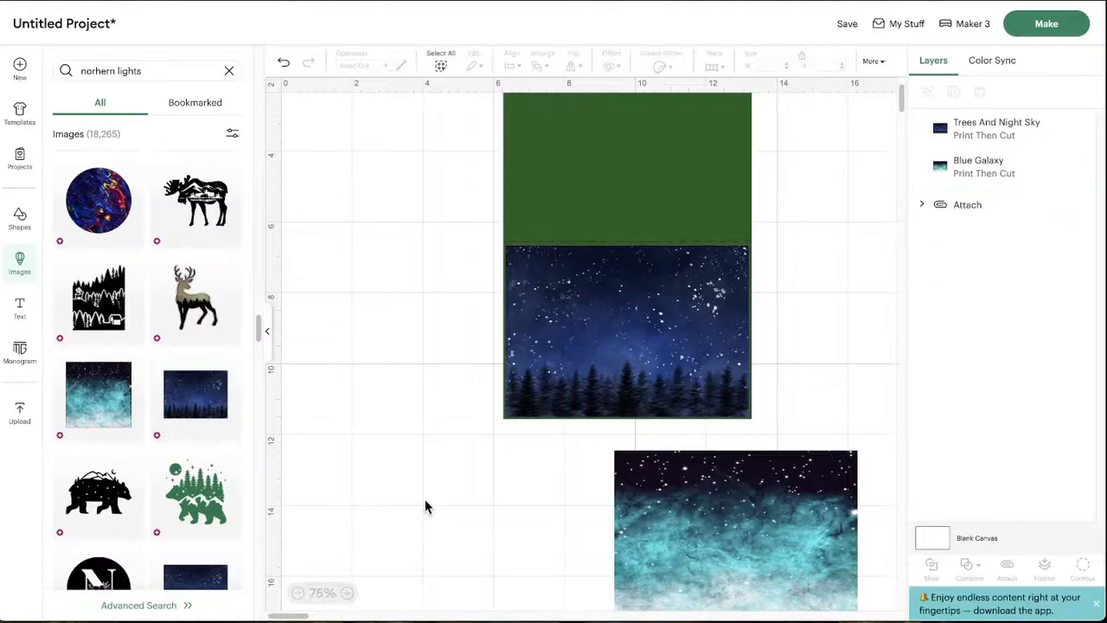
left_click_drag(655, 507, 378, 491)
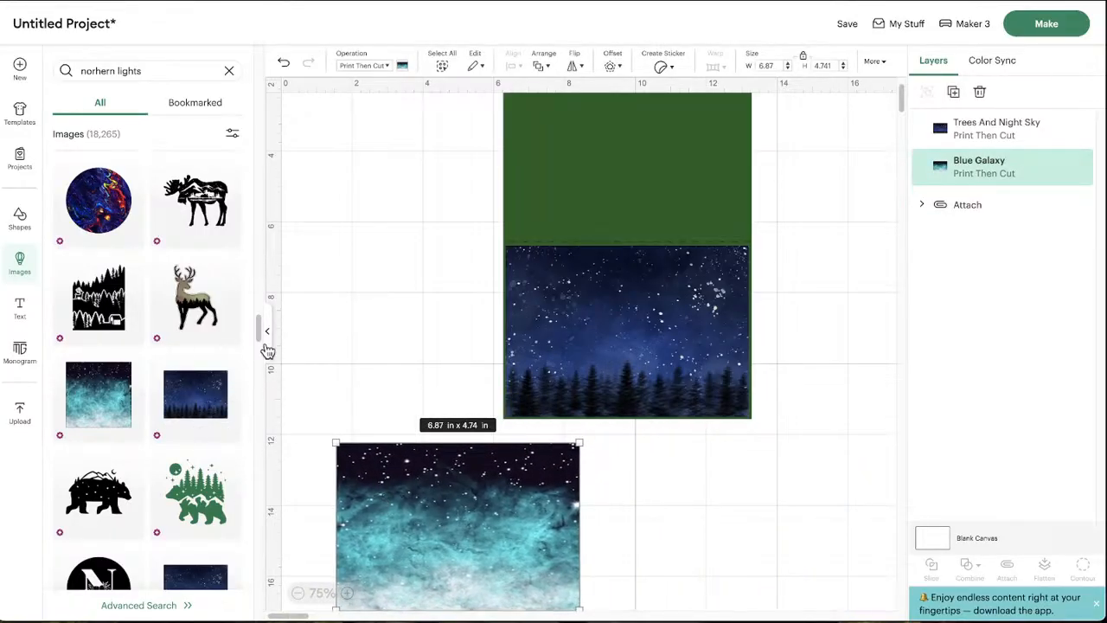
Search the image library for "camper" and browse the results
scroll(230, 374, "up", 5)
scroll(229, 374, "up", 10)
scroll(201, 374, "up", 10)
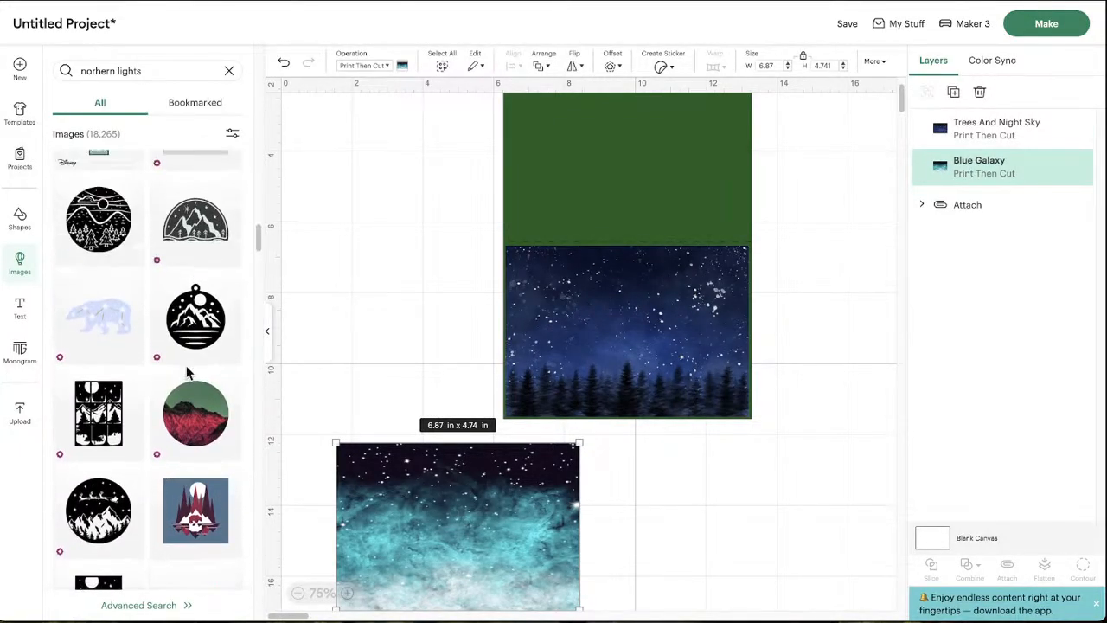
left_click(95, 70)
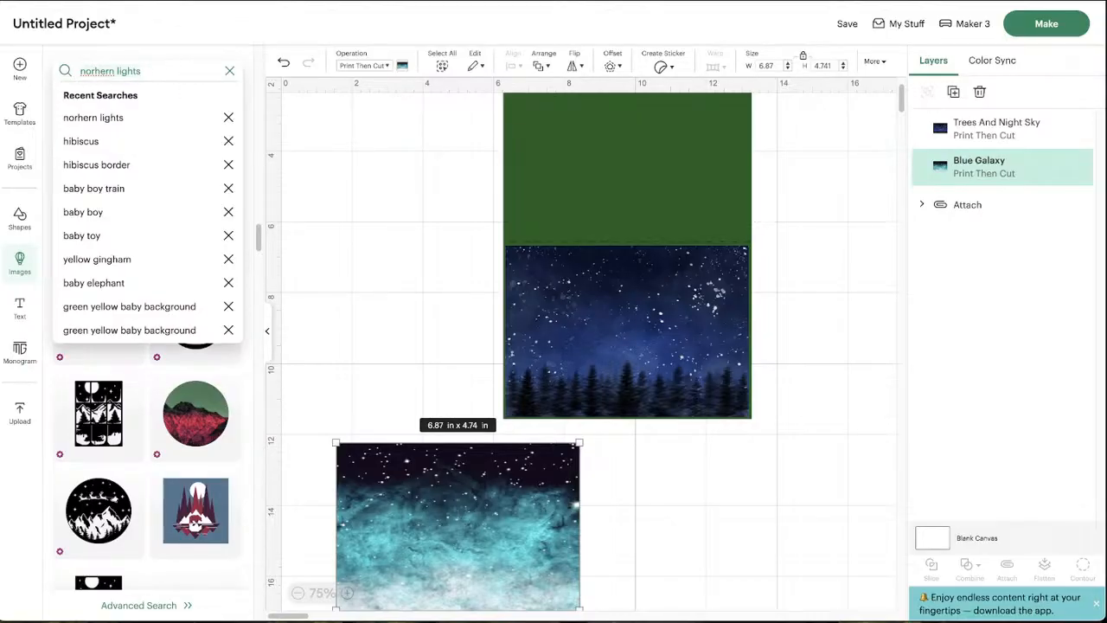
key("ctrl+a")
type("camper")
key("Return")
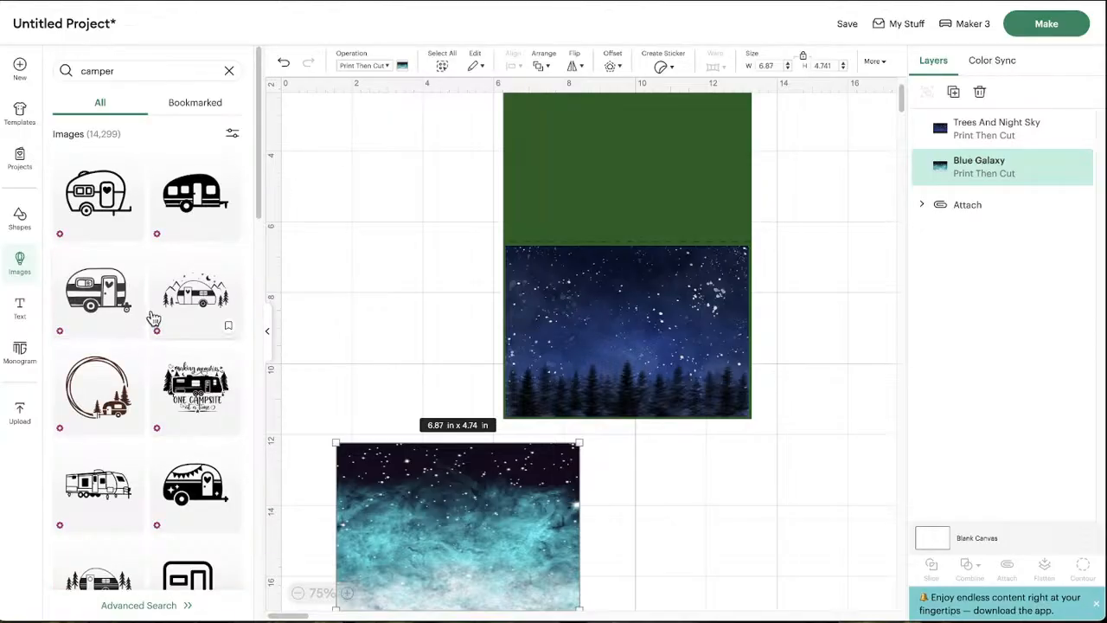
scroll(153, 319, "down", 5)
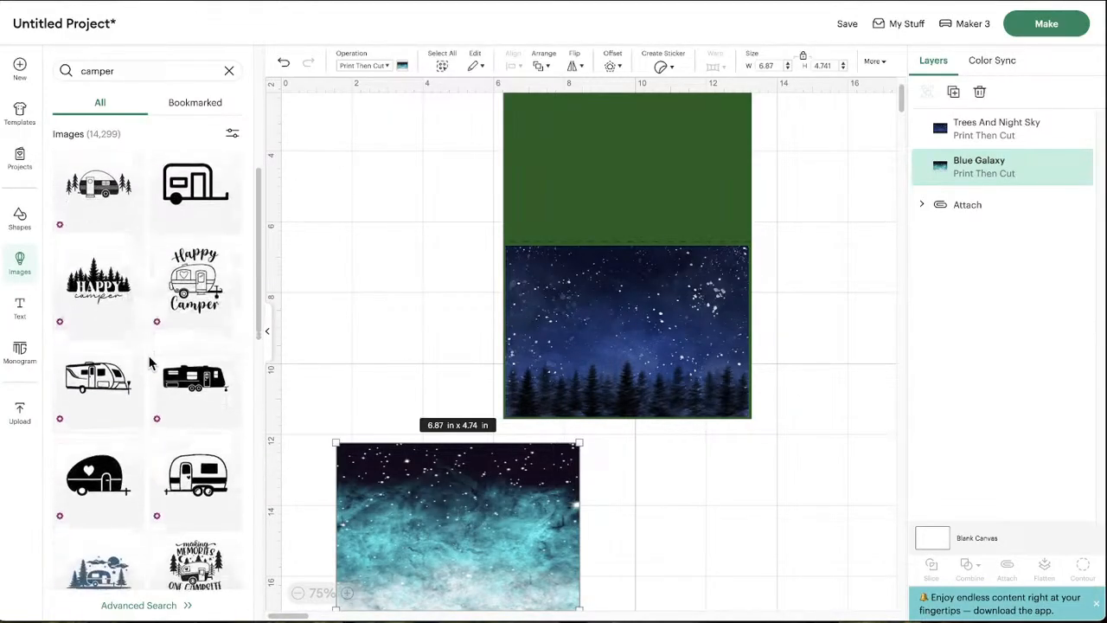
scroll(143, 302, "down", 1)
Search the image library for "car with luggage"
left_click(146, 70)
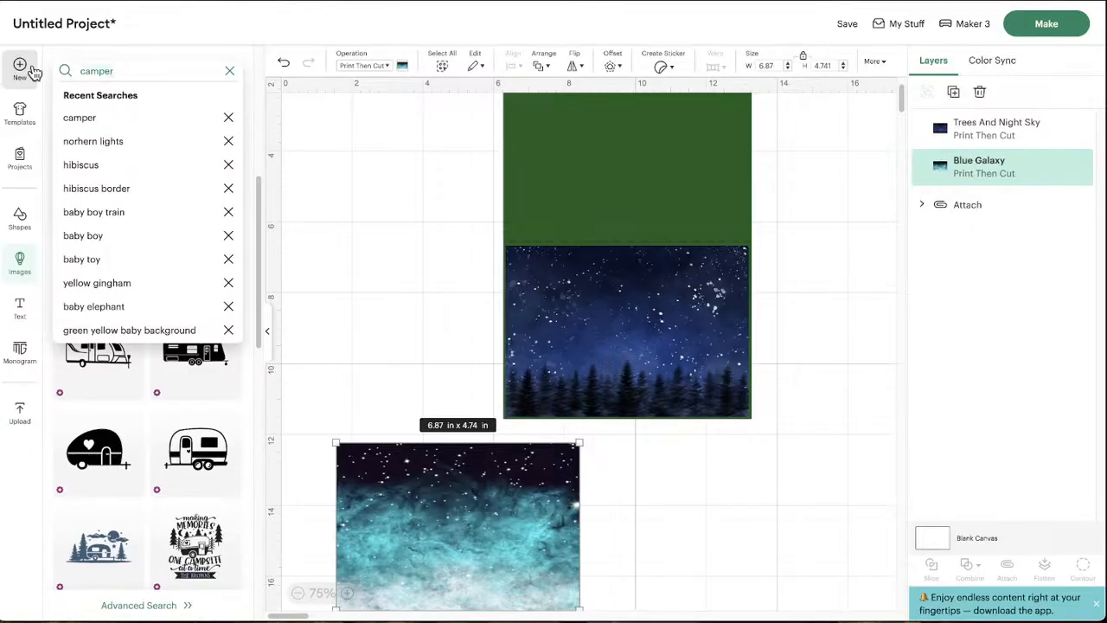
key("BackSpace")
key("BackSpace")
key("BackSpace")
key("BackSpace")
type("r wi")
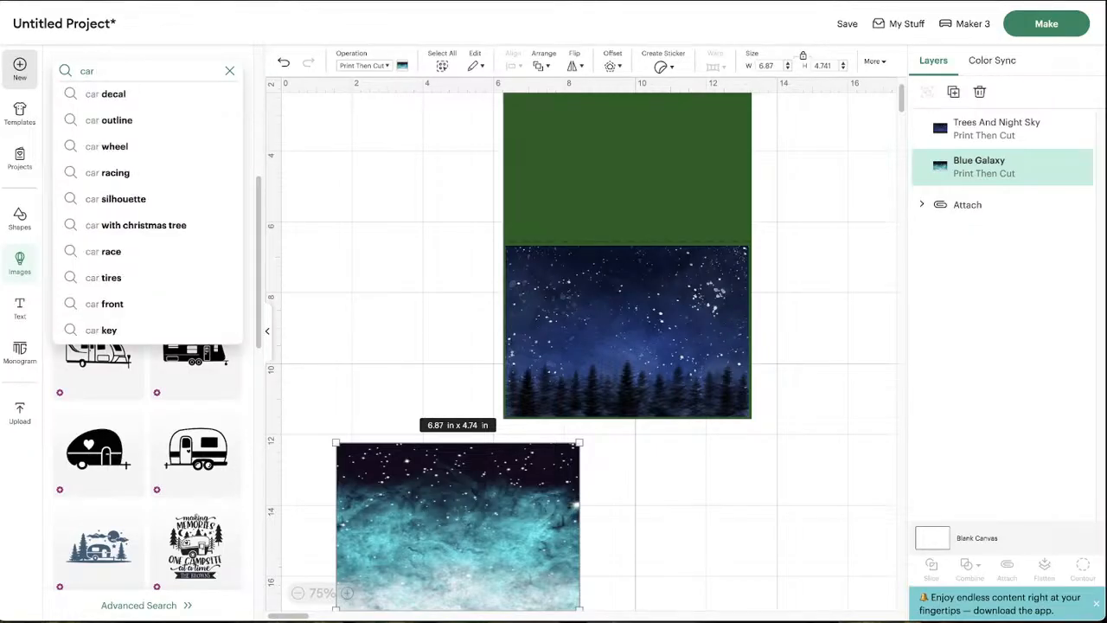
type("th luggage")
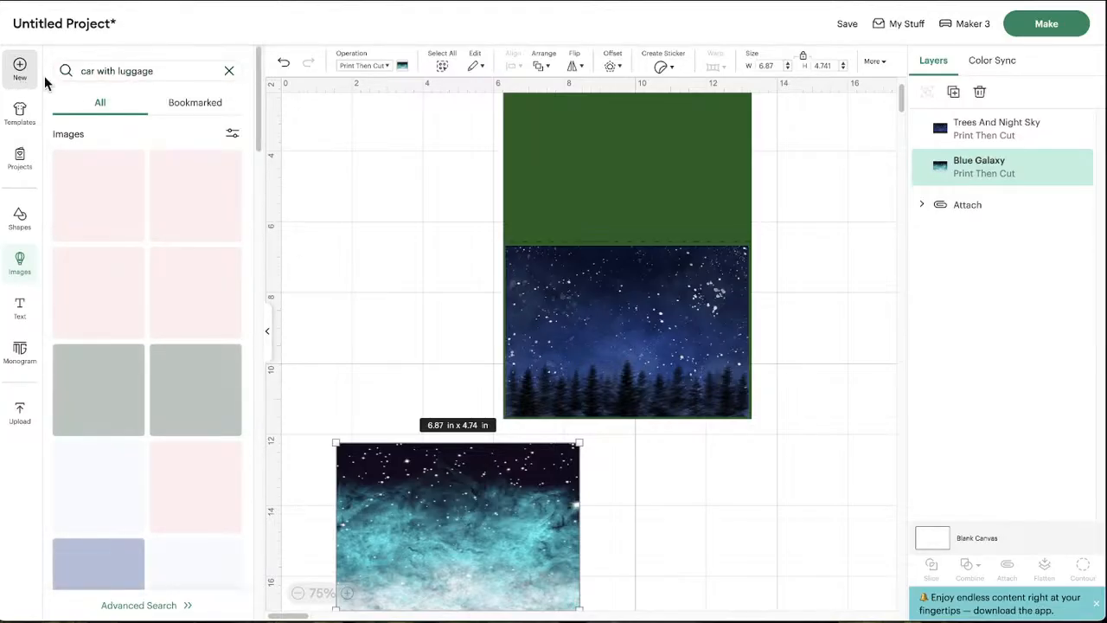
Look through the car images for one with luggage on its roof that suits the night-sky card
scroll(169, 327, "down", 1)
scroll(169, 327, "down", 3)
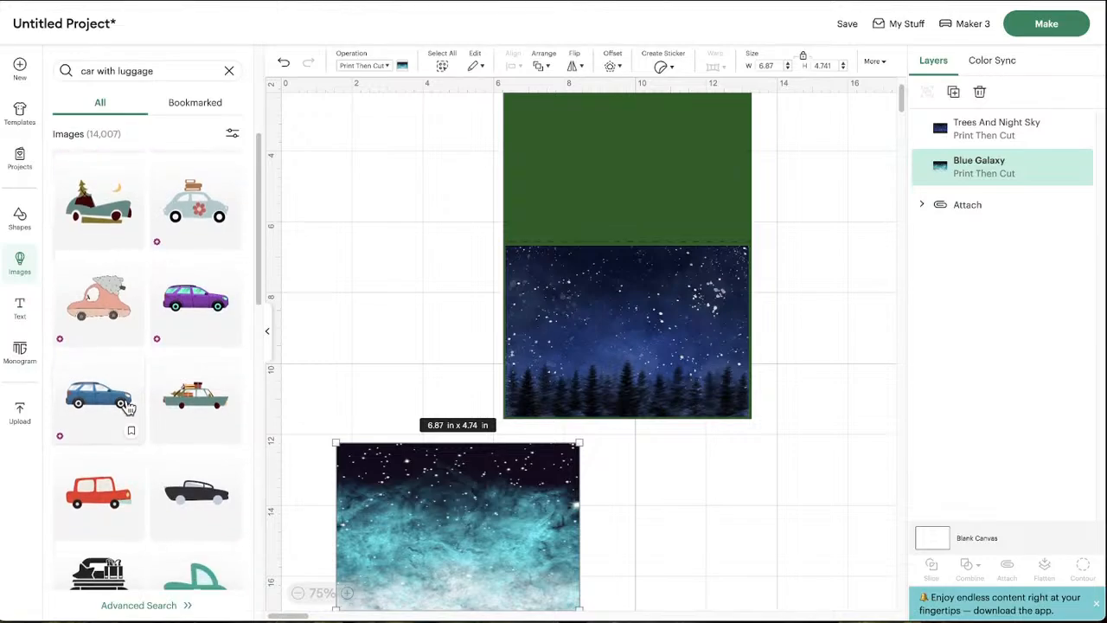
scroll(137, 407, "down", 2)
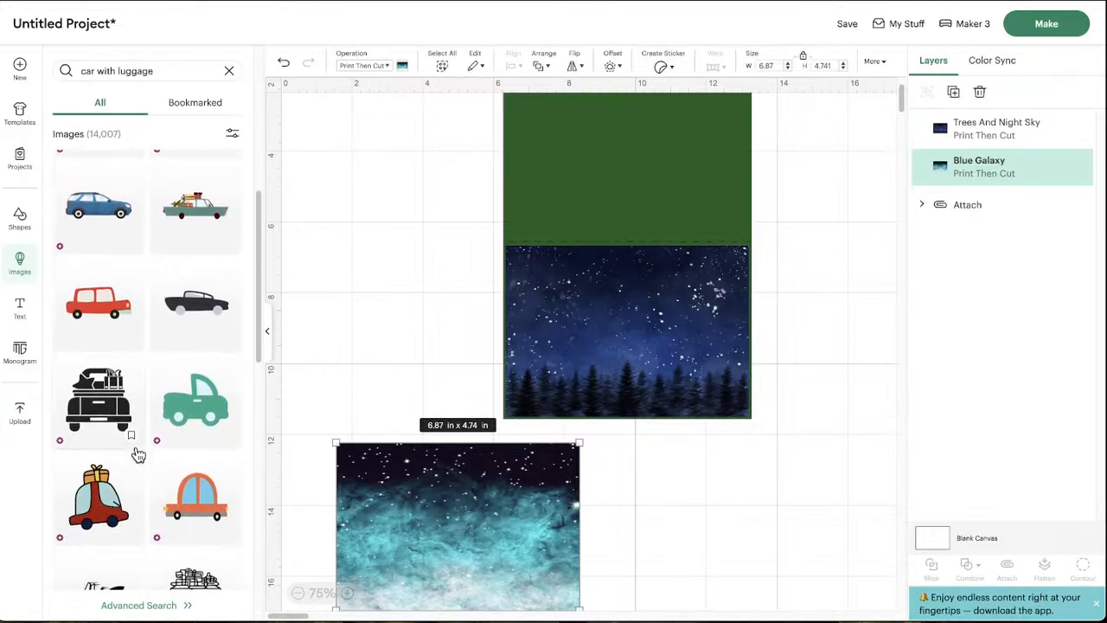
scroll(136, 448, "down", 2)
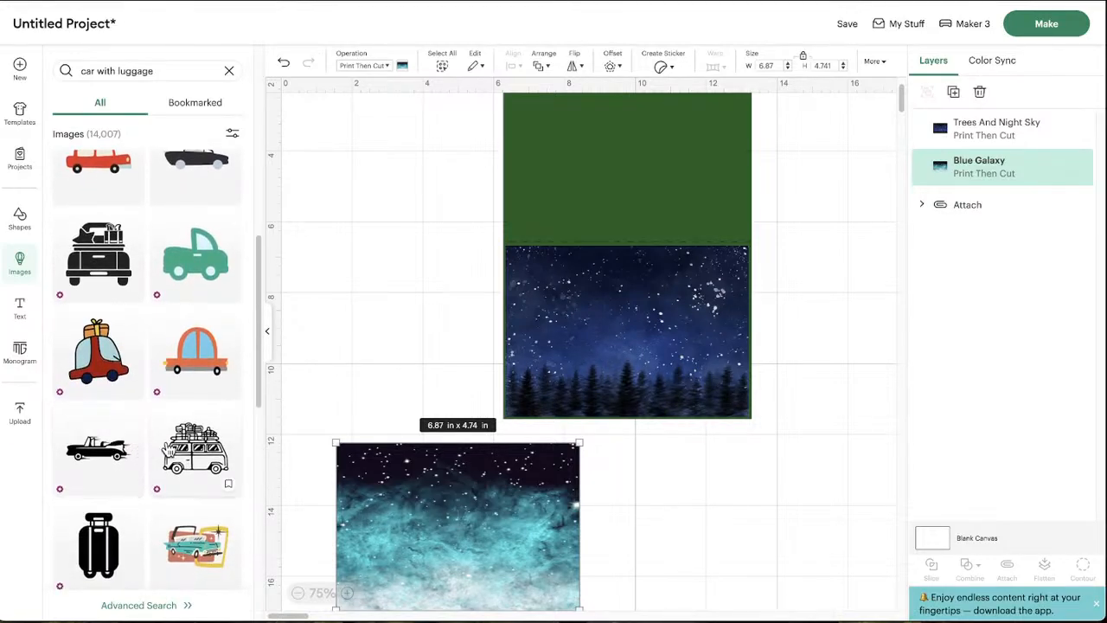
scroll(130, 474, "down", 5)
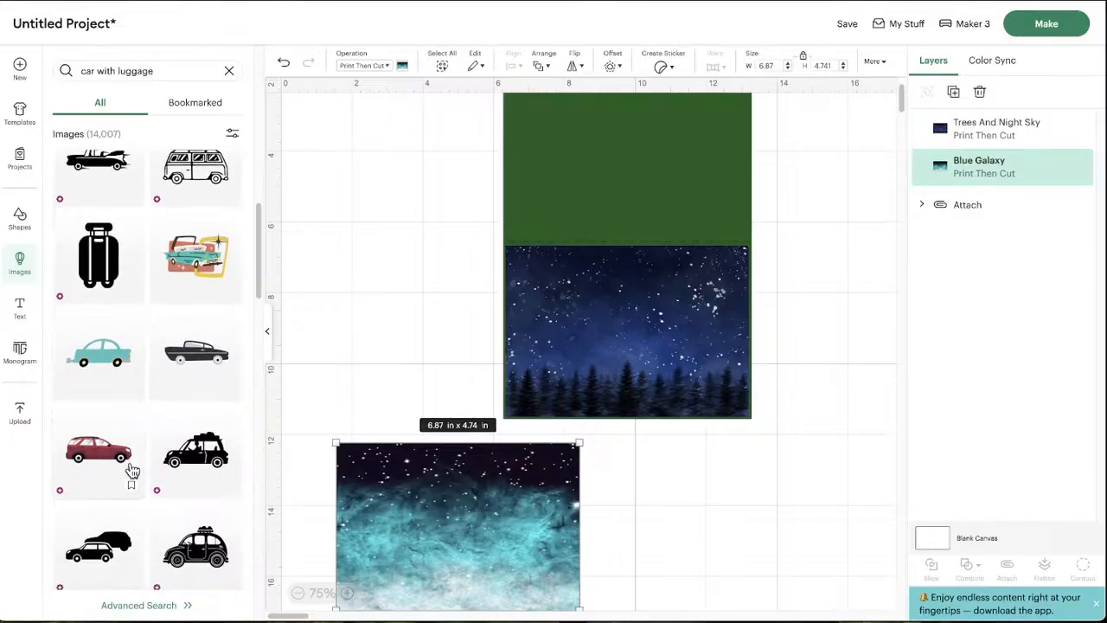
scroll(132, 471, "down", 3)
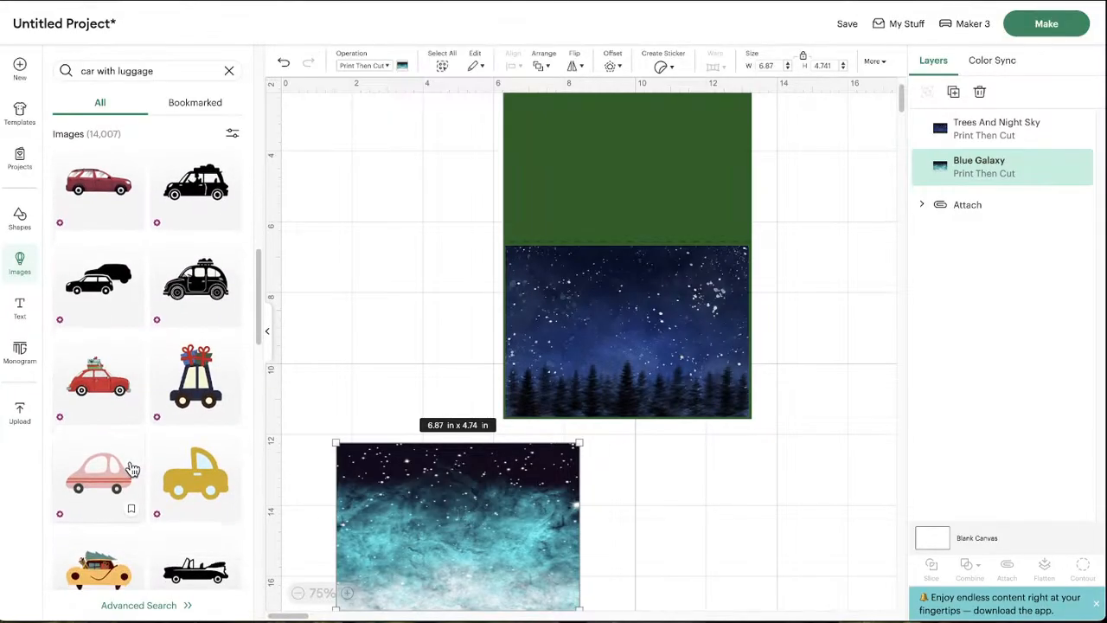
scroll(132, 469, "down", 1)
scroll(147, 466, "down", 1)
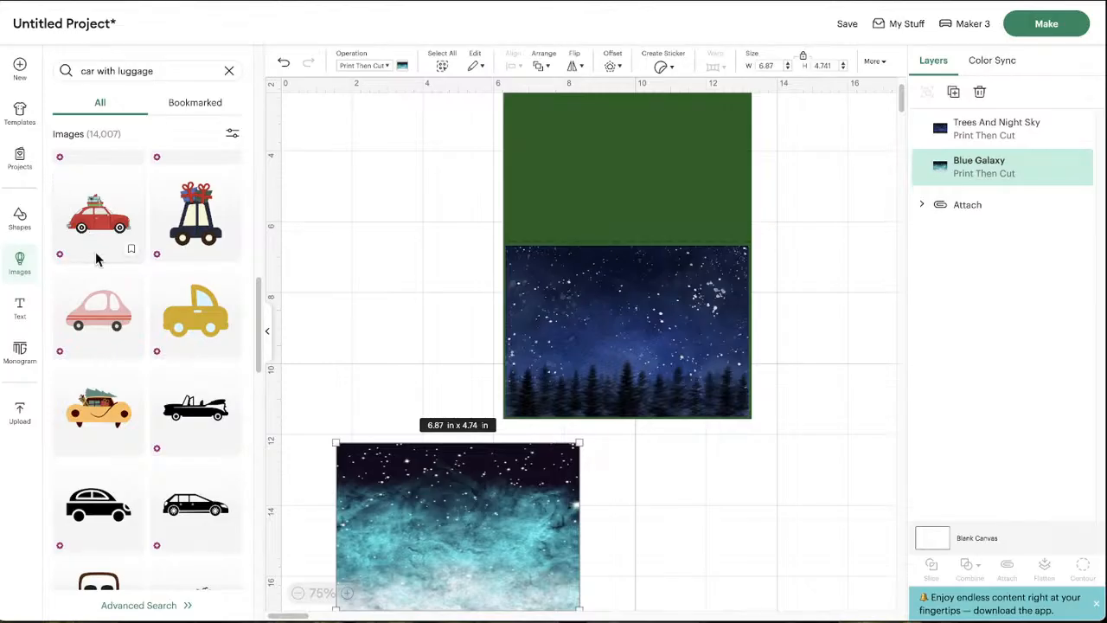
scroll(115, 392, "down", 4)
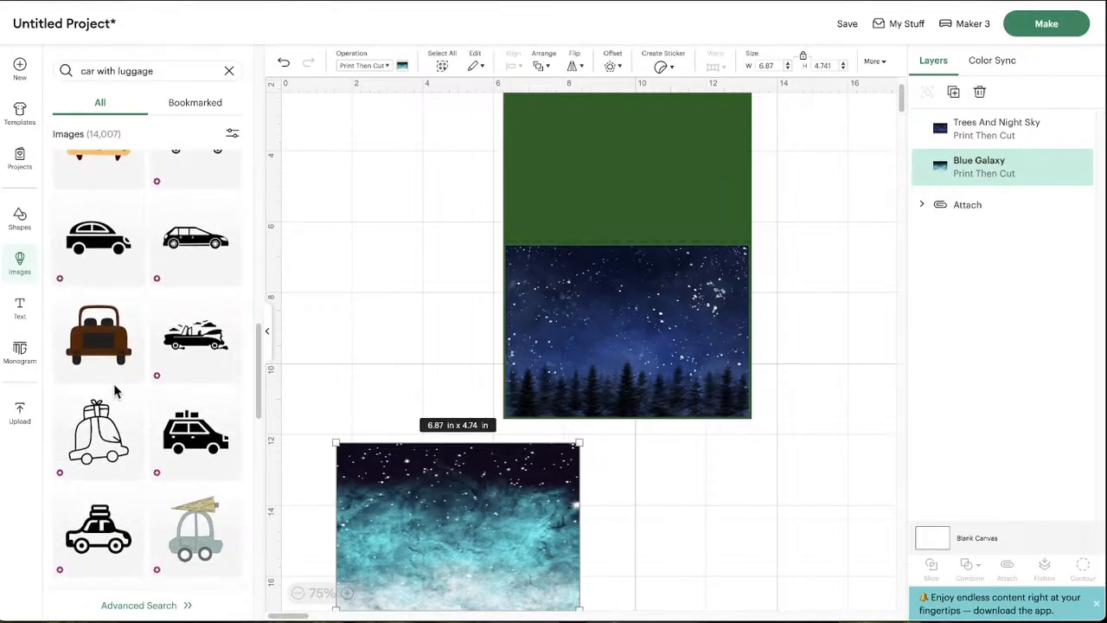
scroll(116, 392, "down", 2)
scroll(115, 392, "up", 8)
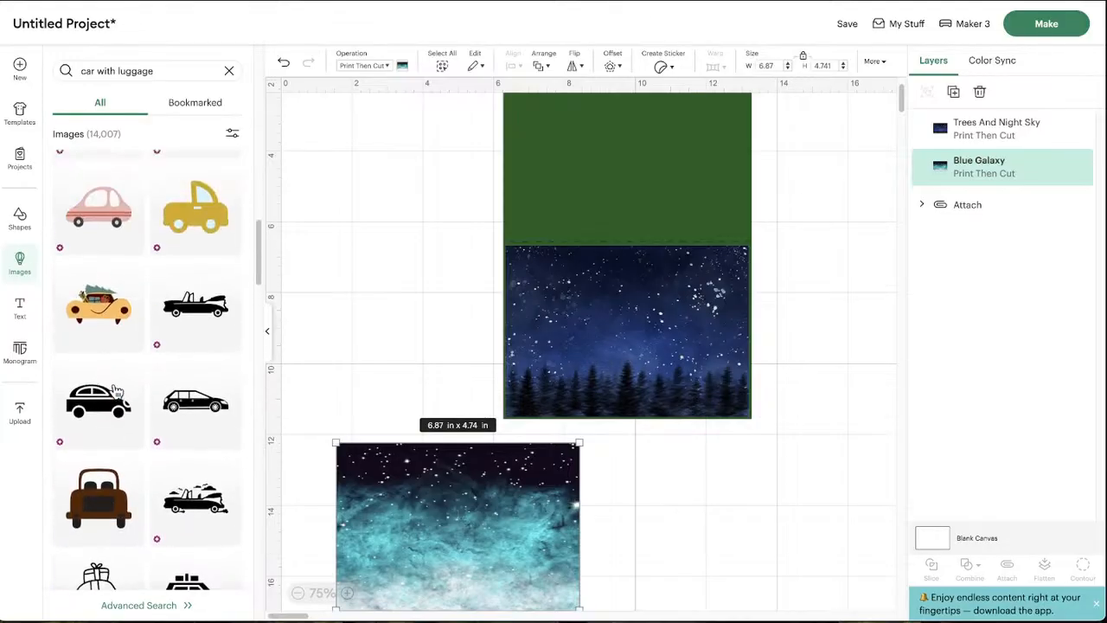
Add the red Car With Presents image, resize it to about 3.24 x 1.98 in and place it at the night sky's lower left
left_click(76, 346)
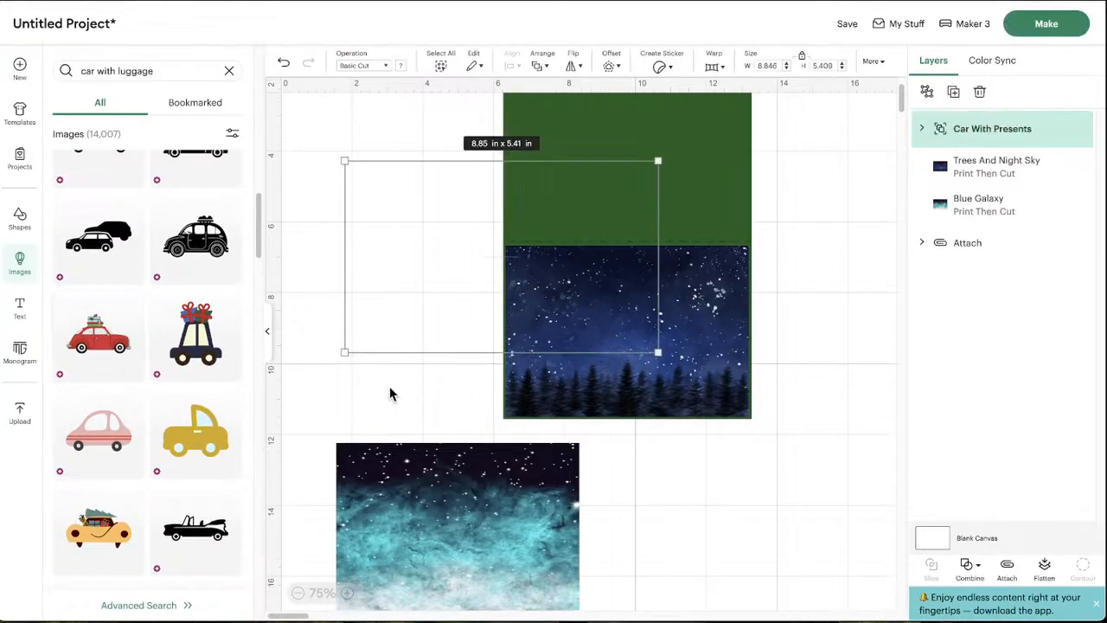
left_click_drag(465, 283, 467, 337)
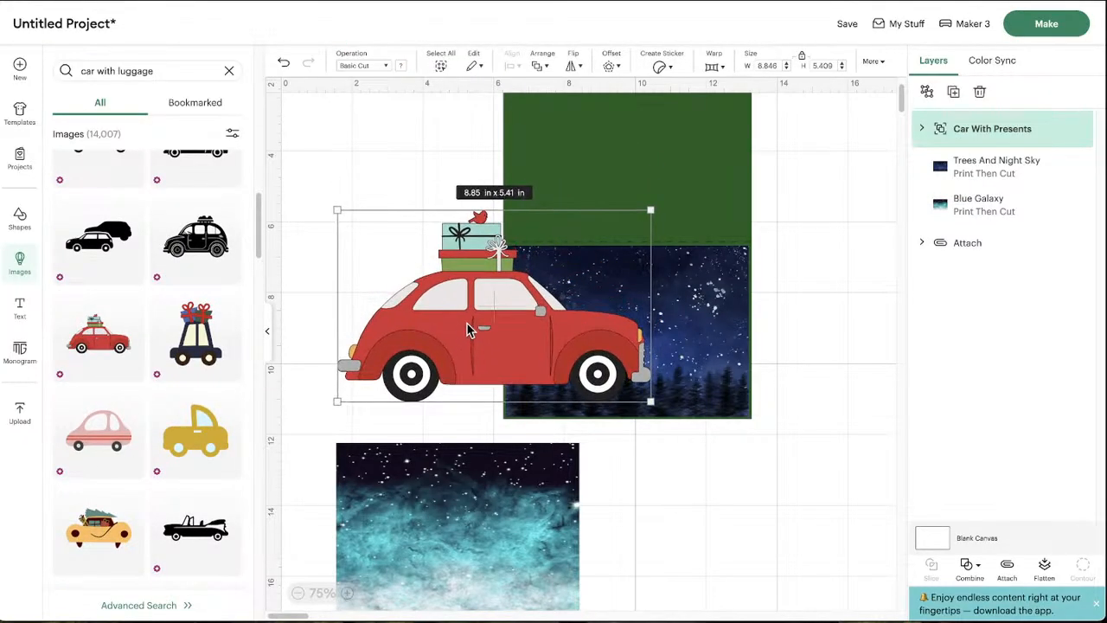
left_click_drag(335, 207, 486, 284)
left_click_drag(546, 370, 578, 386)
left_click_drag(499, 304, 557, 342)
left_click_drag(614, 403, 571, 403)
left_click_drag(516, 341, 525, 345)
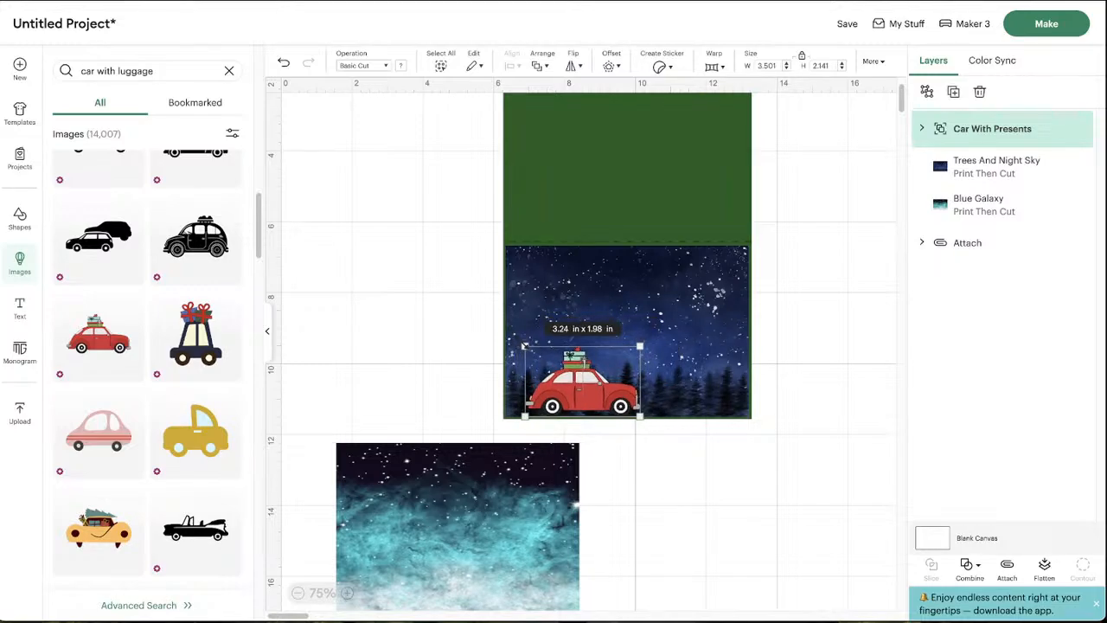
Move the Blue Galaxy image beside the card's lower half and place the red car on its lower-left corner
left_click_drag(452, 490, 717, 310)
scroll(702, 336, "right", 3)
scroll(672, 312, "right", 2)
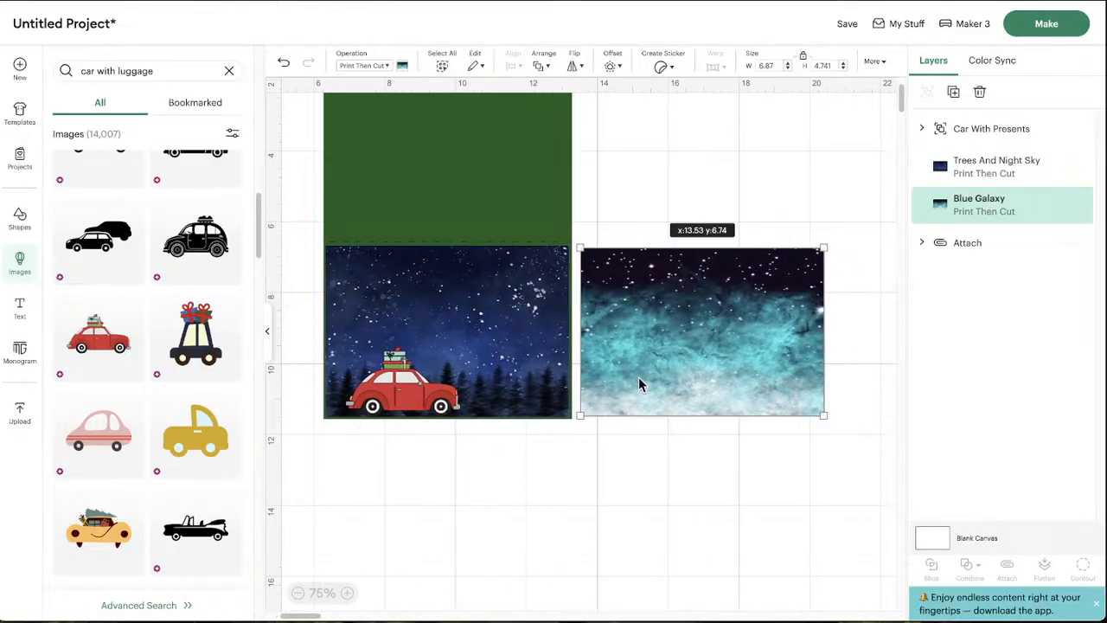
left_click_drag(638, 378, 633, 377)
left_click_drag(403, 395, 607, 400)
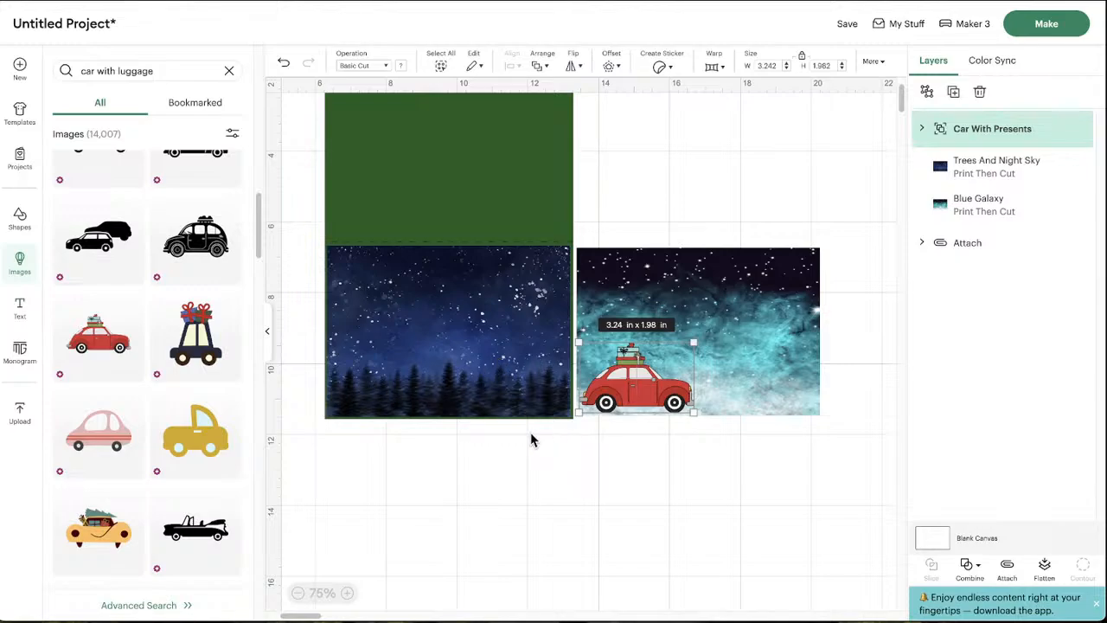
scroll(458, 422, "left", 2)
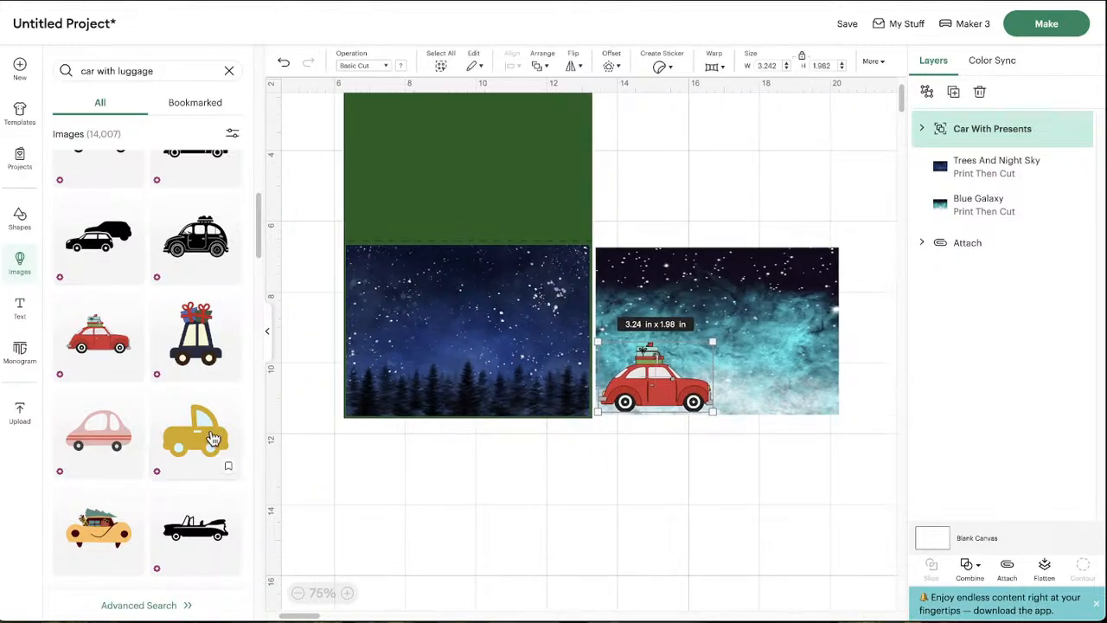
Add the blue SUV Car image from the car results and move it down to the card's lower edge
scroll(213, 438, "up", 15)
scroll(212, 436, "up", 3)
scroll(165, 435, "up", 2)
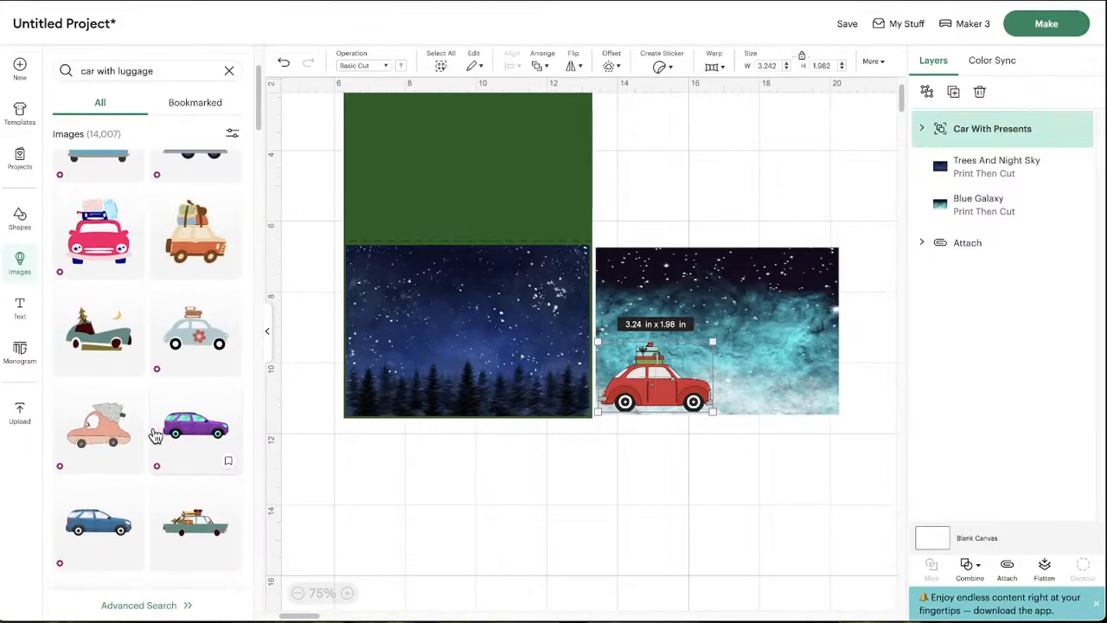
scroll(98, 526, "up", 2)
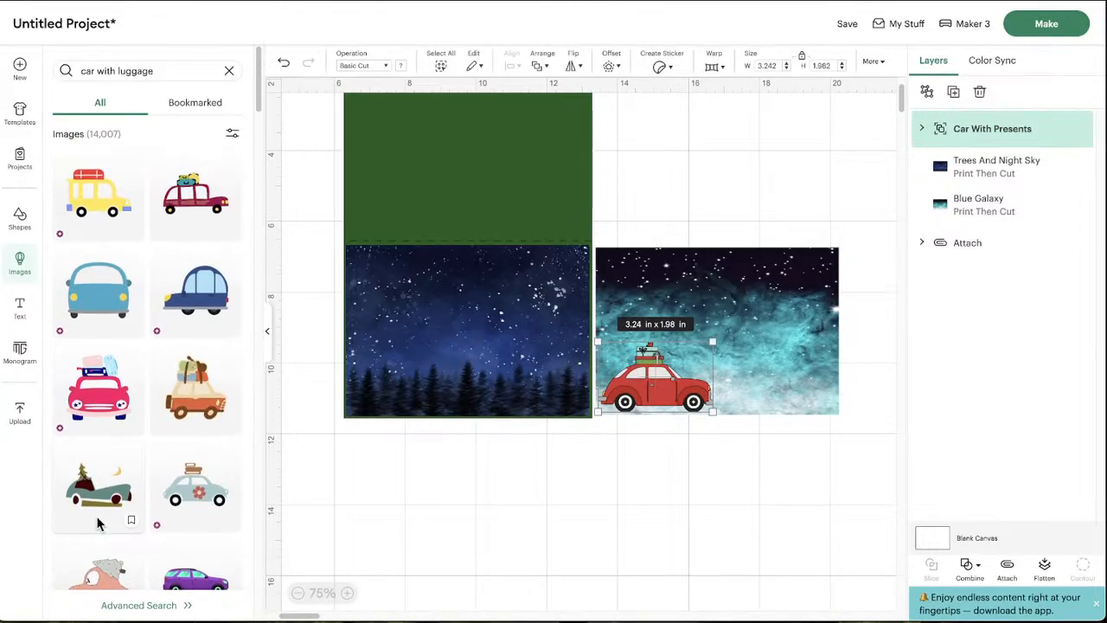
scroll(128, 472, "down", 2)
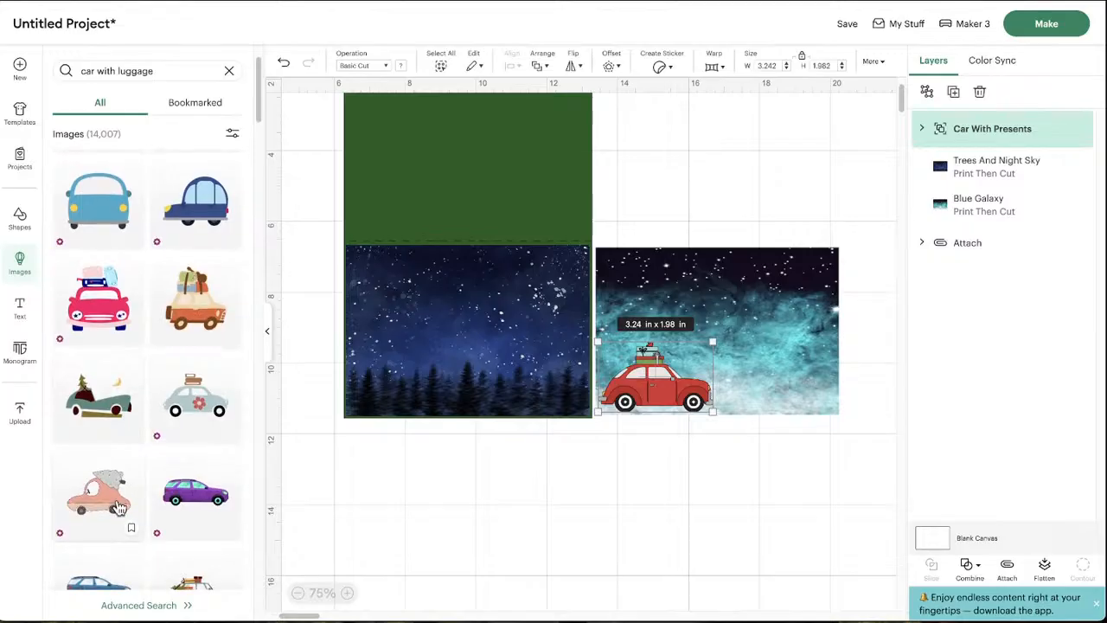
scroll(117, 493, "down", 1)
left_click(98, 527)
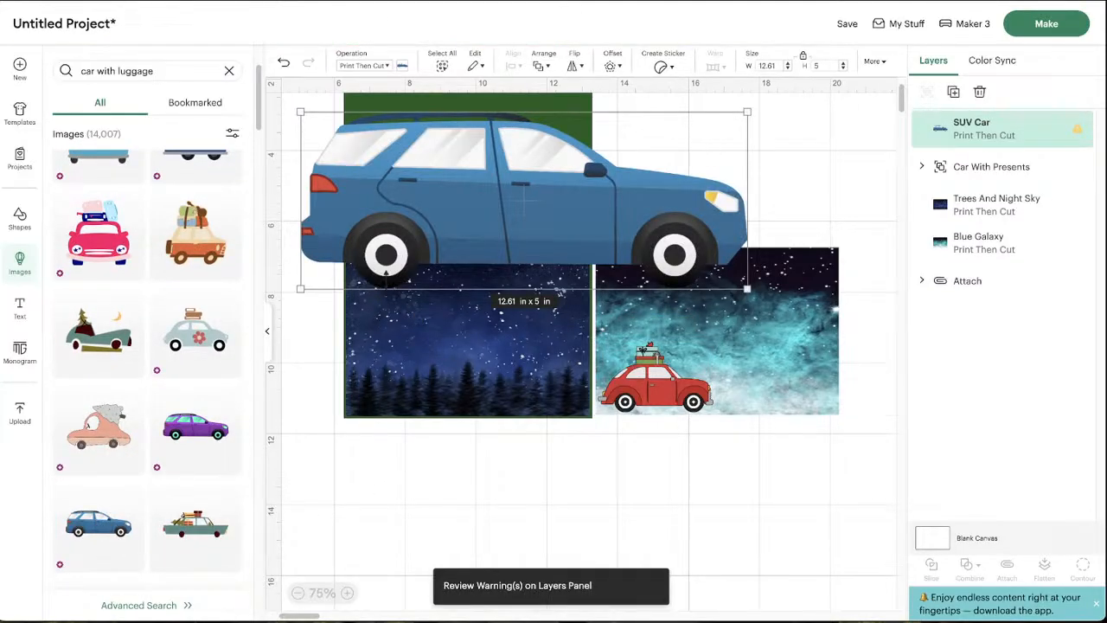
left_click_drag(462, 193, 484, 486)
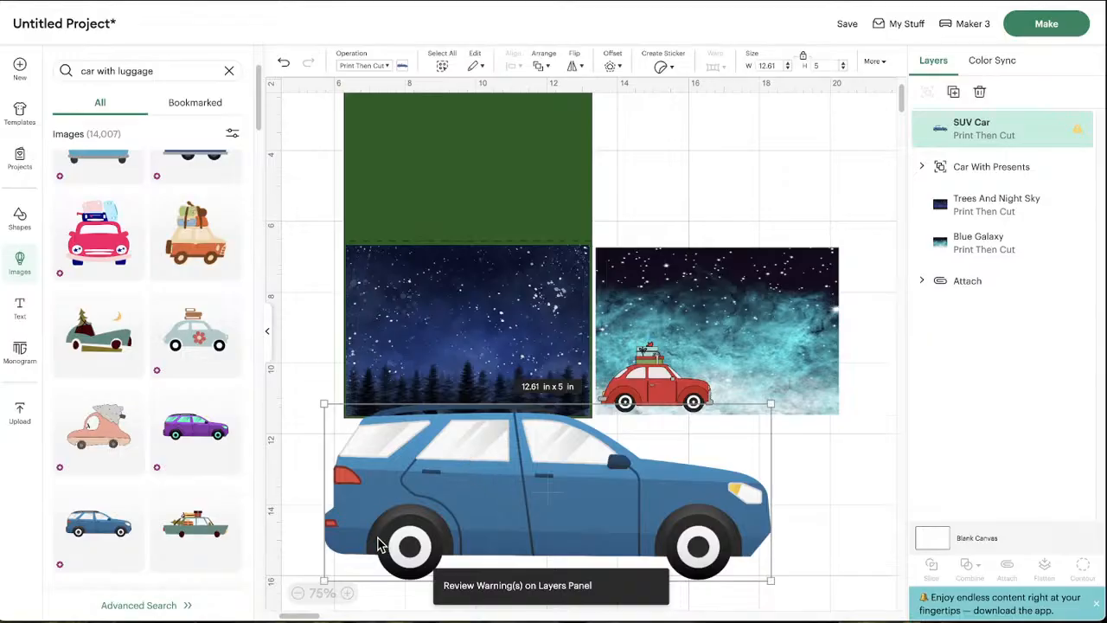
Set the red car below the card base and place the blue SUV, resized to about 2.73 x 1.08 in, at the night sky's lower left
left_click_drag(311, 391, 657, 487)
left_click_drag(637, 395, 453, 538)
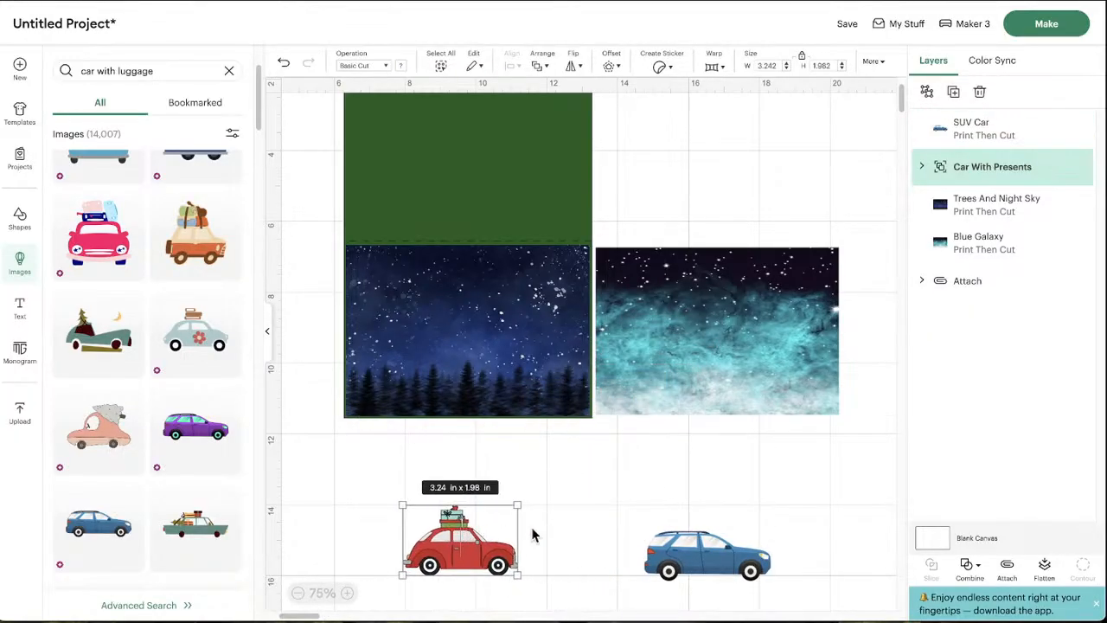
left_click_drag(708, 553, 680, 512)
left_click_drag(617, 485, 648, 499)
left_click(781, 521)
left_click_drag(711, 523, 416, 401)
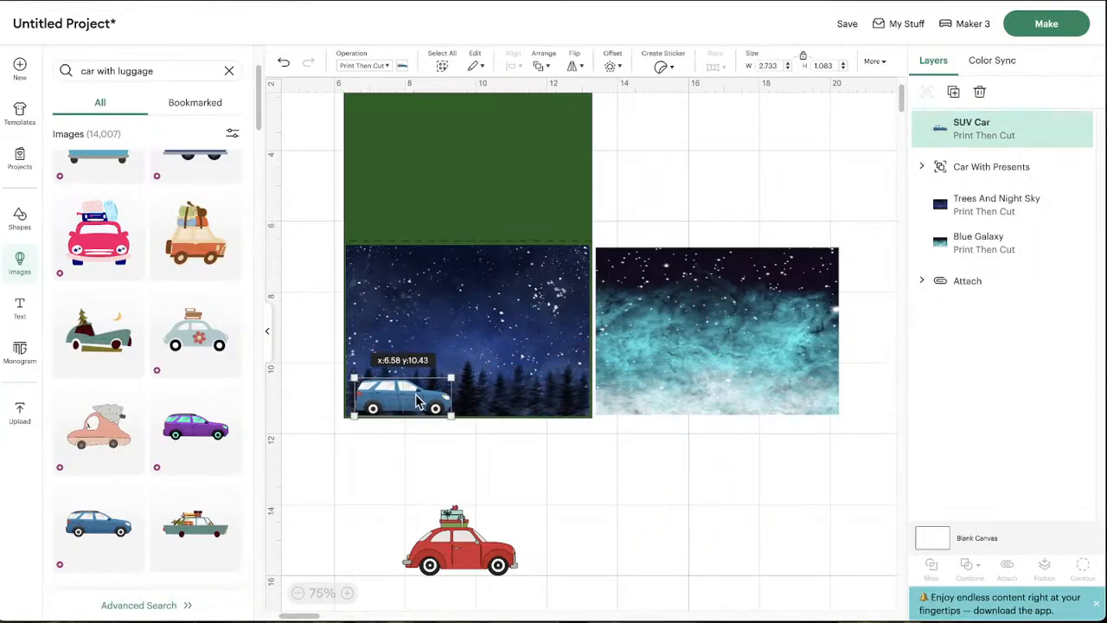
Delete the red Car With Presents image and nudge the blue SUV into place in the card's lower-left corner
left_click(603, 504)
left_click(440, 552)
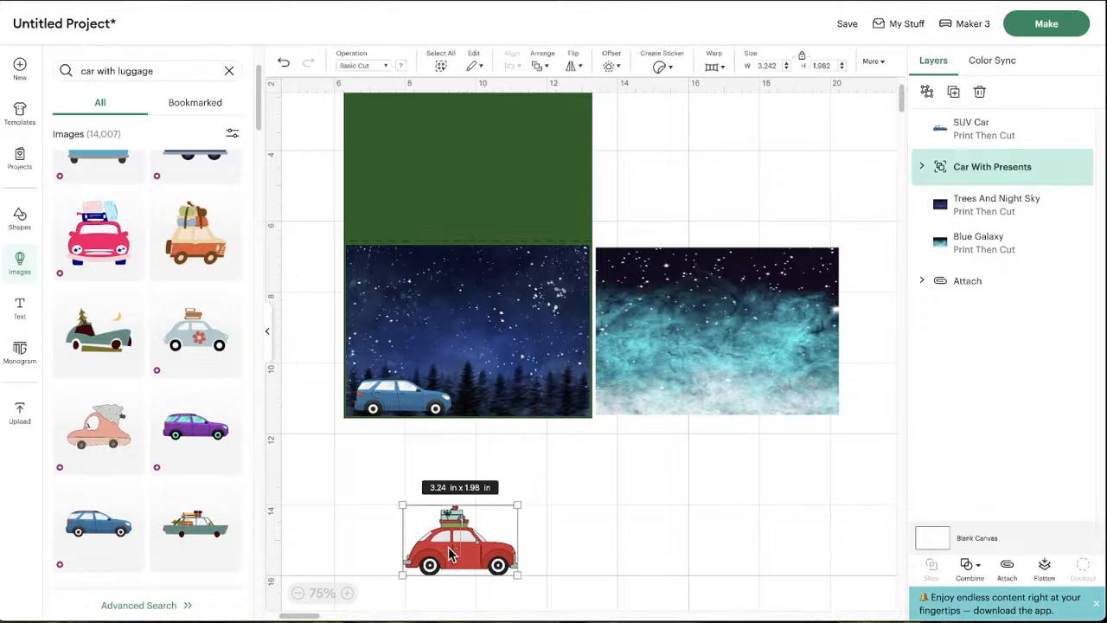
key("Delete")
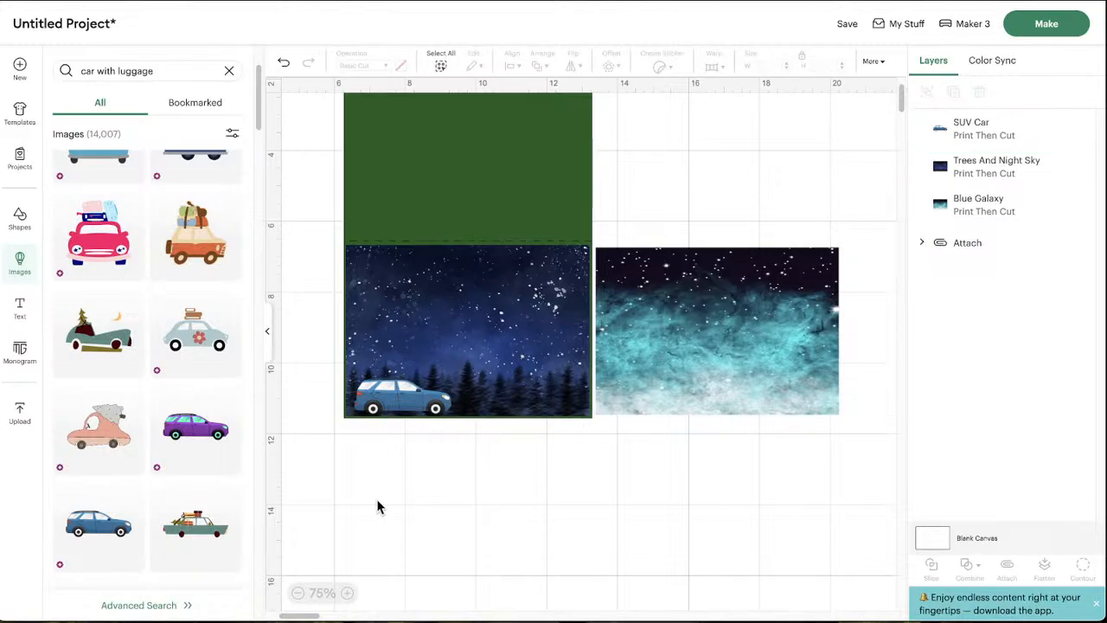
left_click_drag(390, 402, 389, 398)
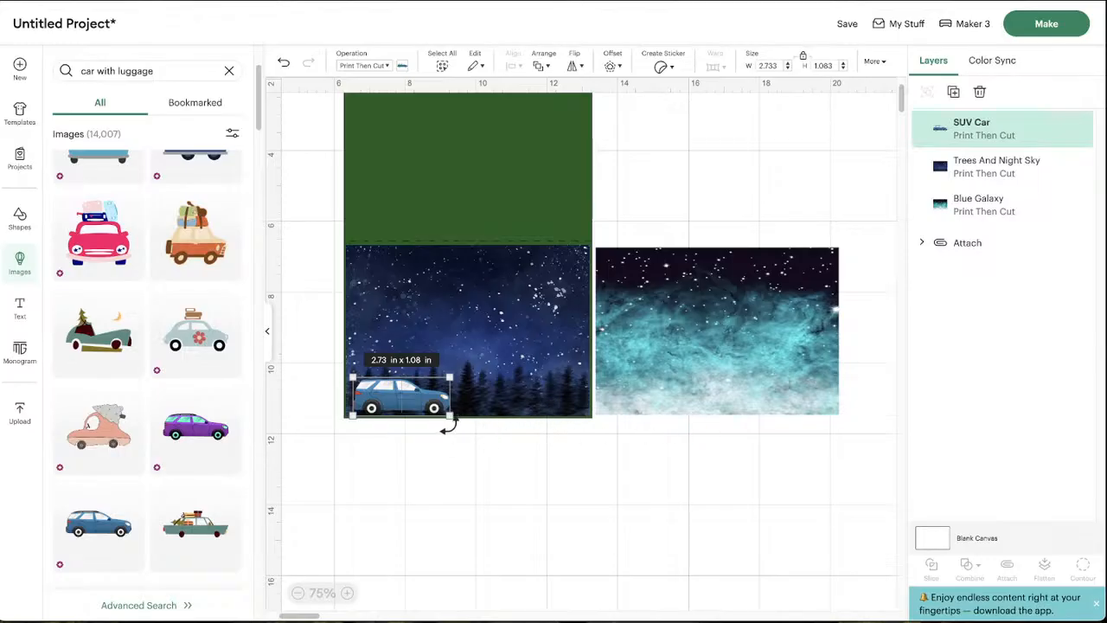
Move the blue SUV onto the Blue Galaxy image and stretch that image to about 6.87 x 4.81 in
left_click(415, 472)
left_click_drag(392, 398, 640, 396)
left_click(730, 416)
left_click_drag(725, 414, 724, 416)
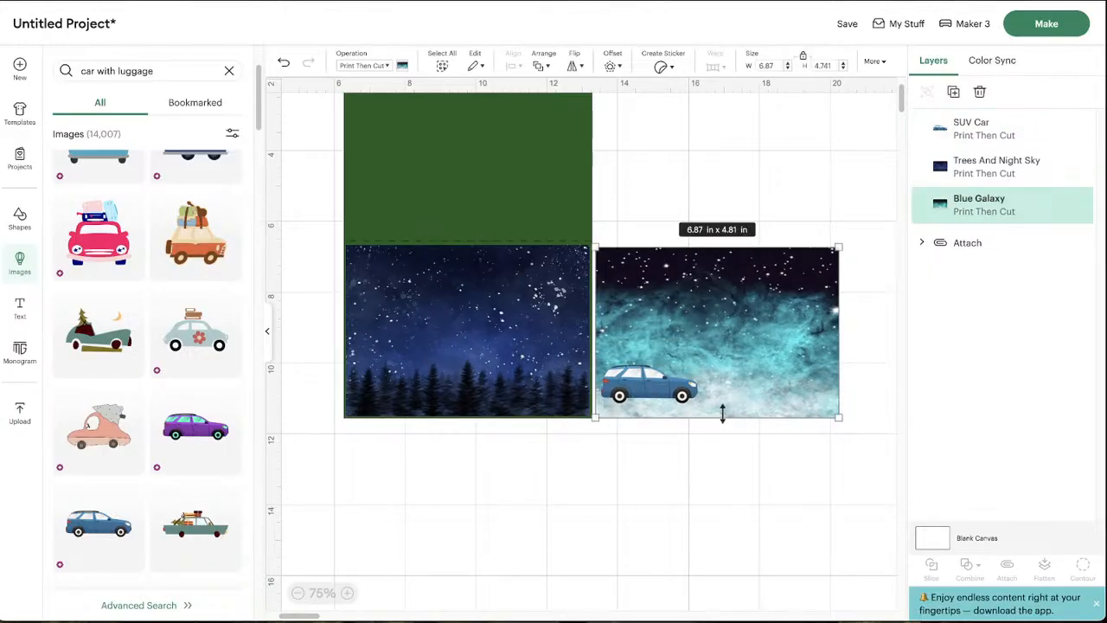
Return the blue SUV to the night sky's lower-left corner, shrink it to about 2.4 x 0.95 in and fine-tune its position
left_click_drag(645, 385, 397, 407)
left_click_drag(349, 377, 380, 410)
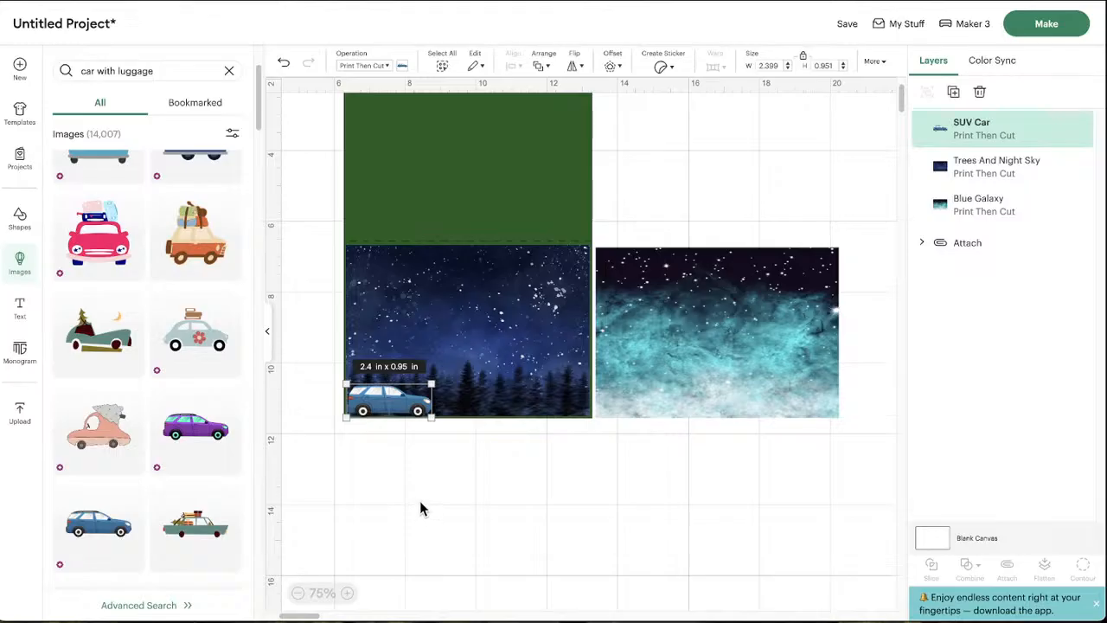
left_click(347, 593)
scroll(454, 494, "left", 4)
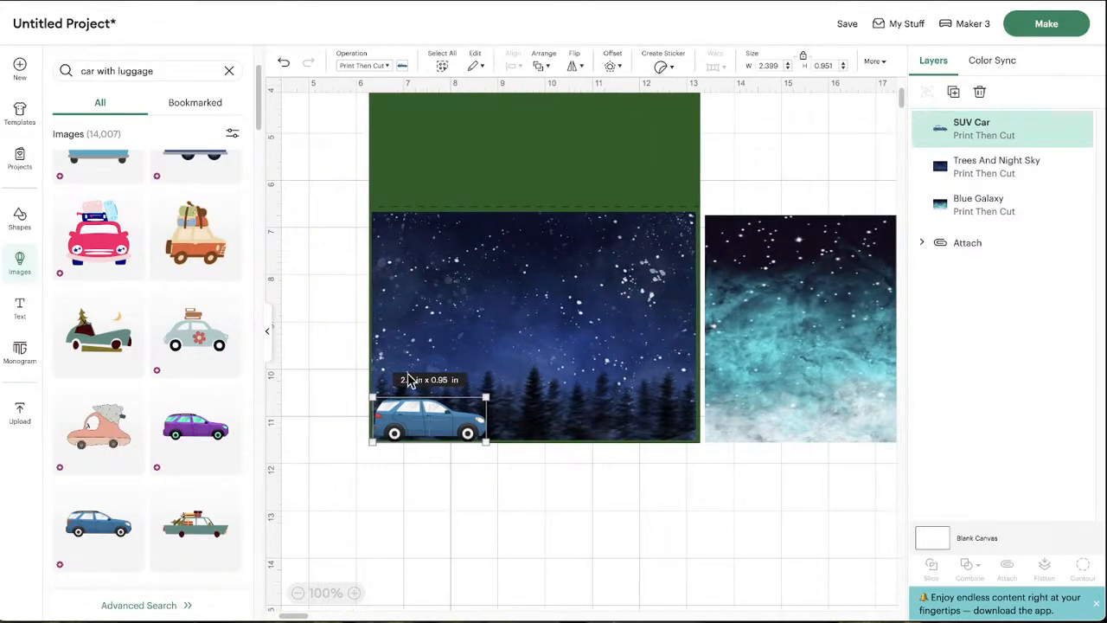
left_click(419, 487)
left_click_drag(419, 424, 418, 421)
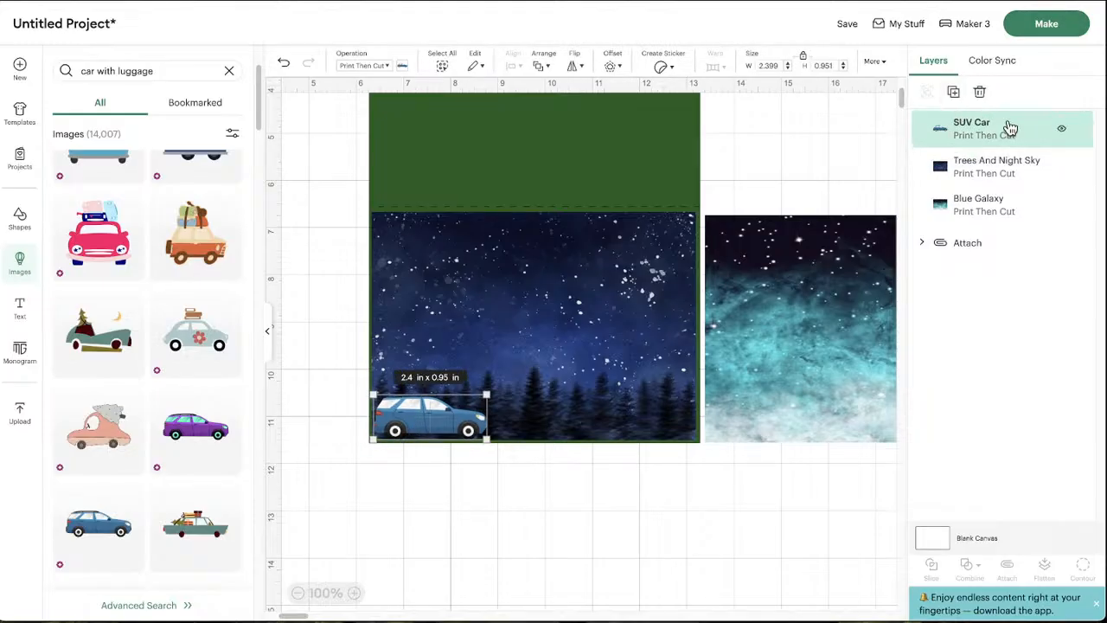
Try a duplicate of the blue SUV just below the card base, and delete the copy
left_click(953, 91)
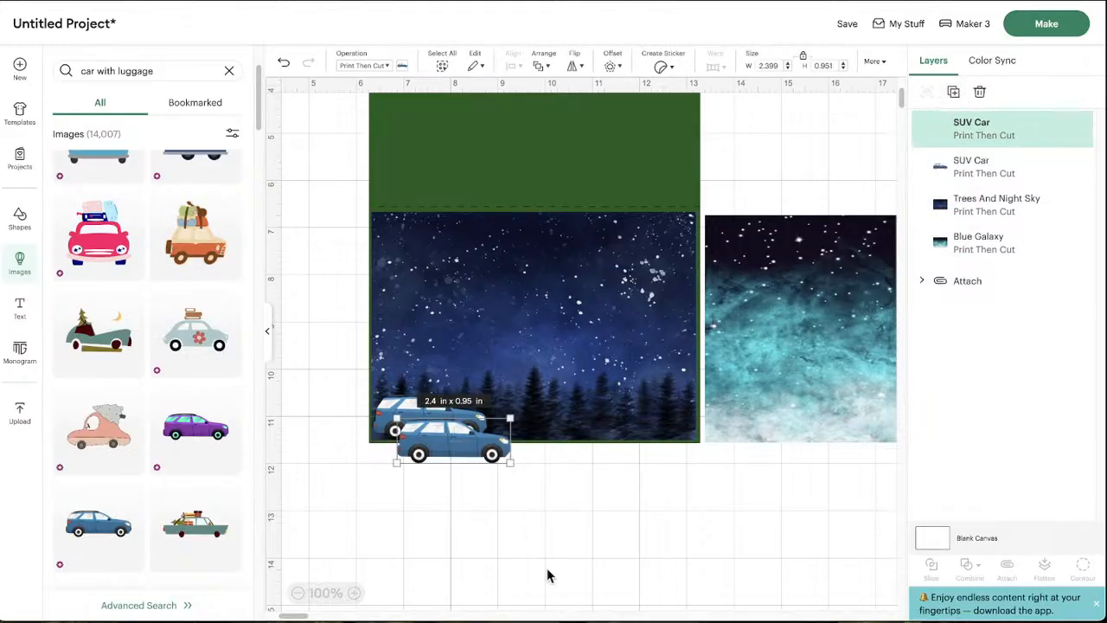
left_click_drag(461, 449, 428, 486)
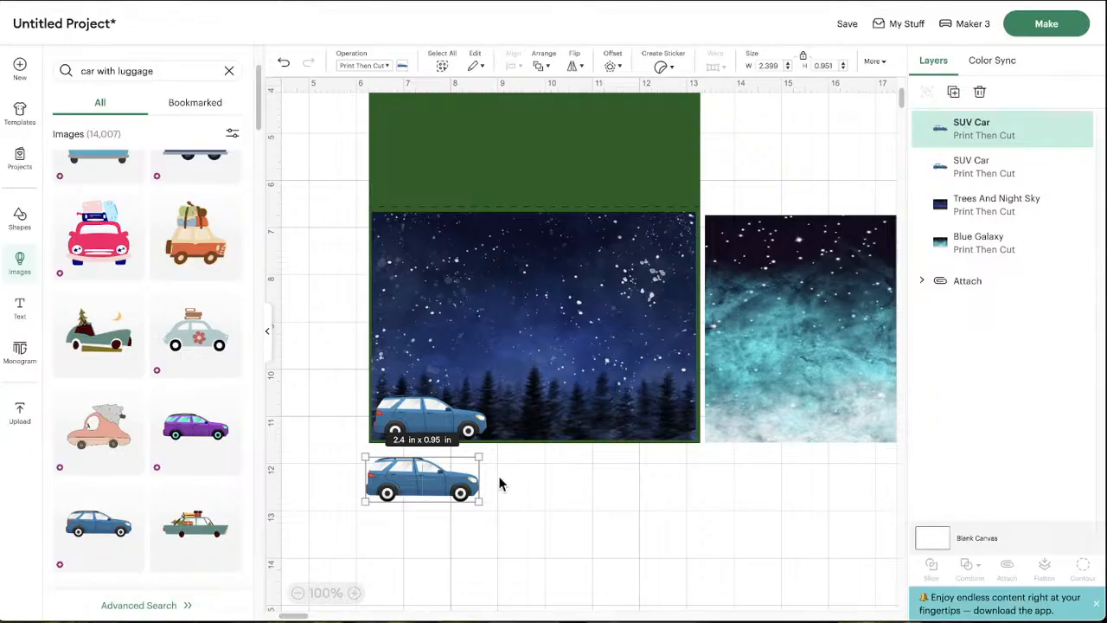
key("Delete")
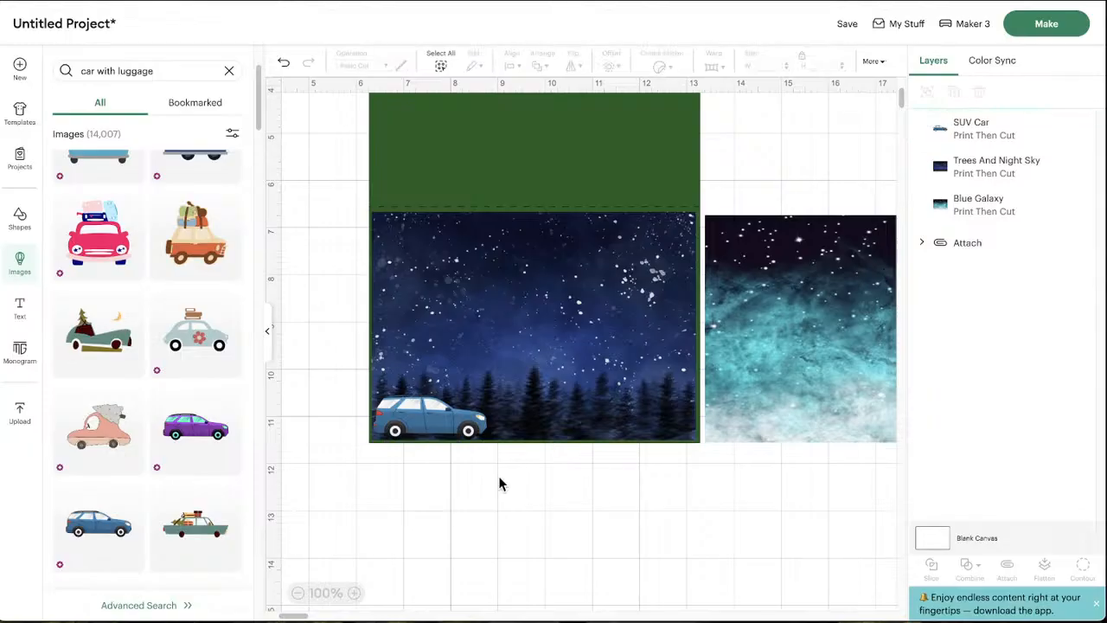
Look through the car with luggage images, try adding the purple SUV to the card, and delete it
left_click(426, 431)
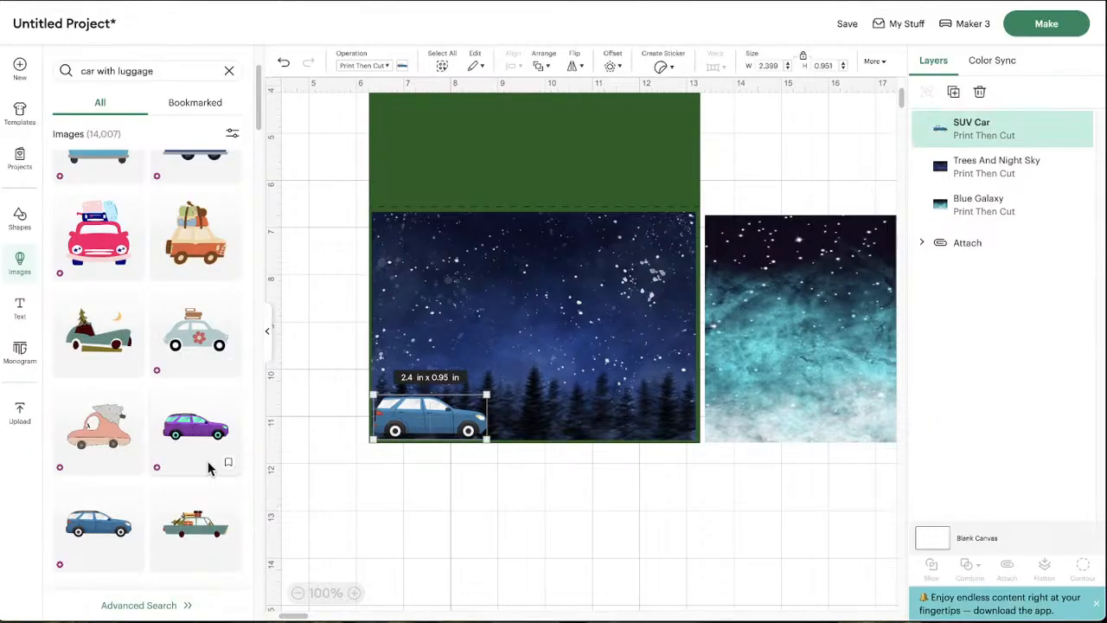
scroll(199, 467, "up", 3)
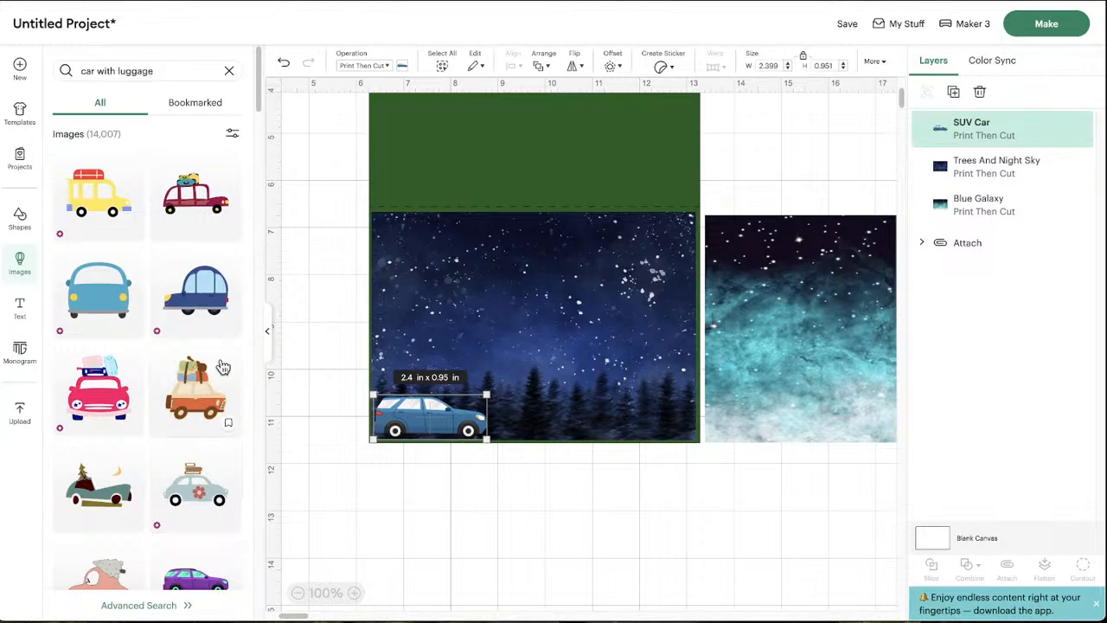
scroll(147, 378, "down", 1)
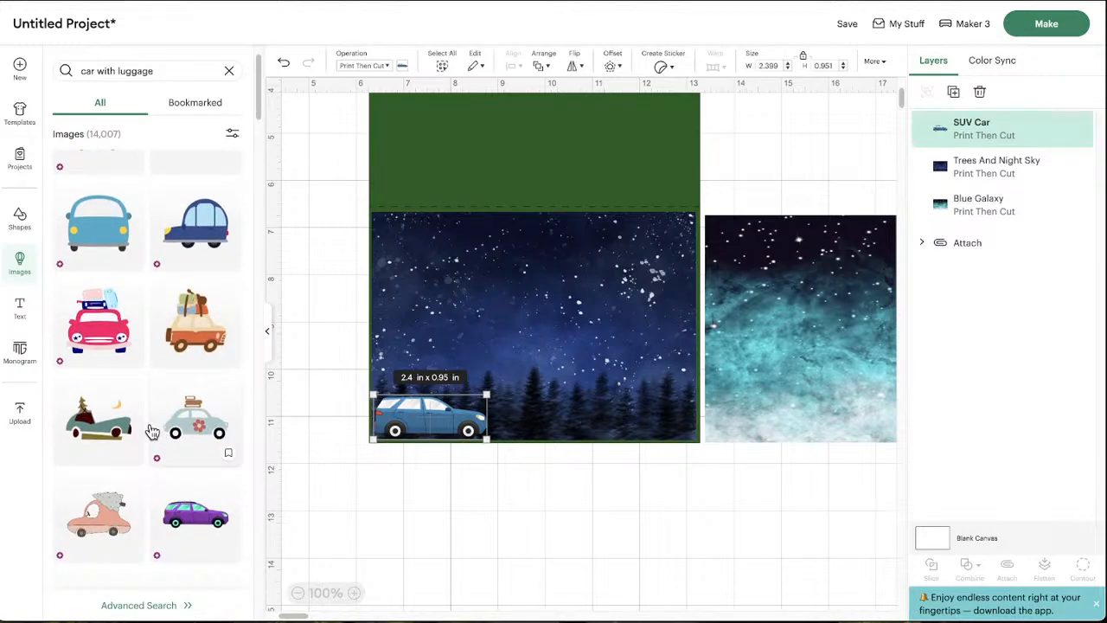
scroll(142, 482, "down", 1)
scroll(147, 480, "down", 3)
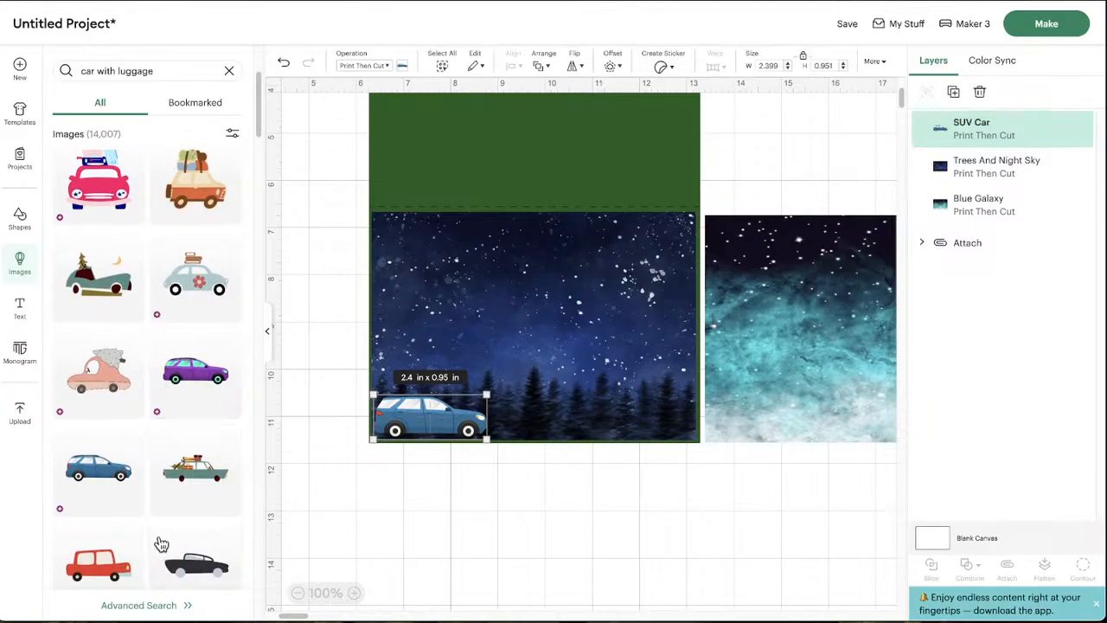
left_click(198, 398)
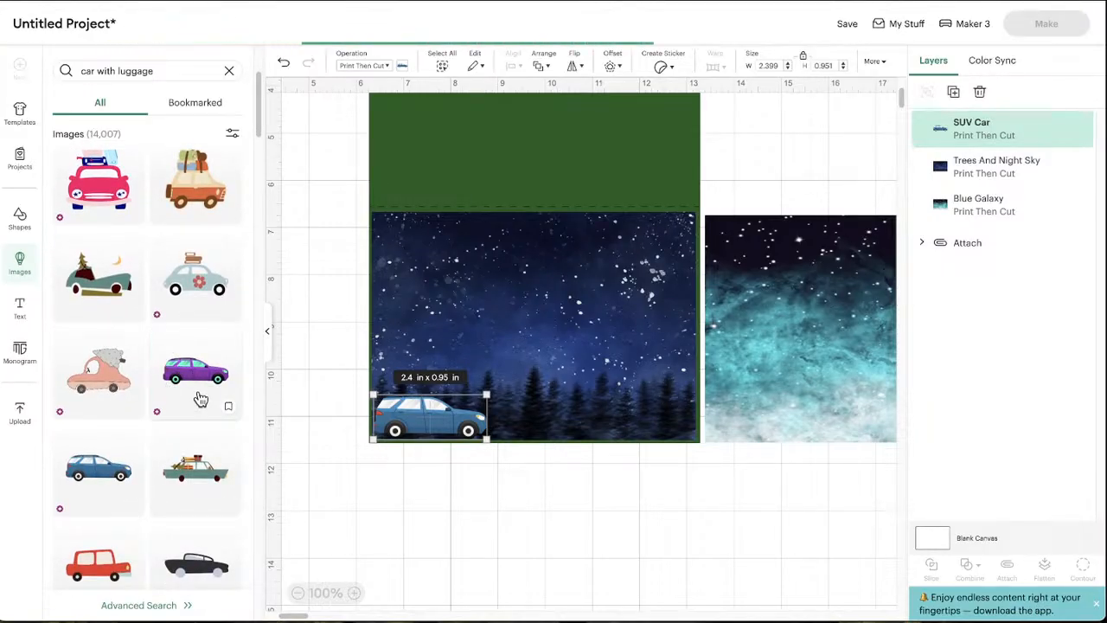
left_click_drag(517, 216, 504, 257)
key("Delete")
Look through further car with luggage images and nudge the blue SUV slightly inward on the night sky
scroll(151, 376, "down", 5)
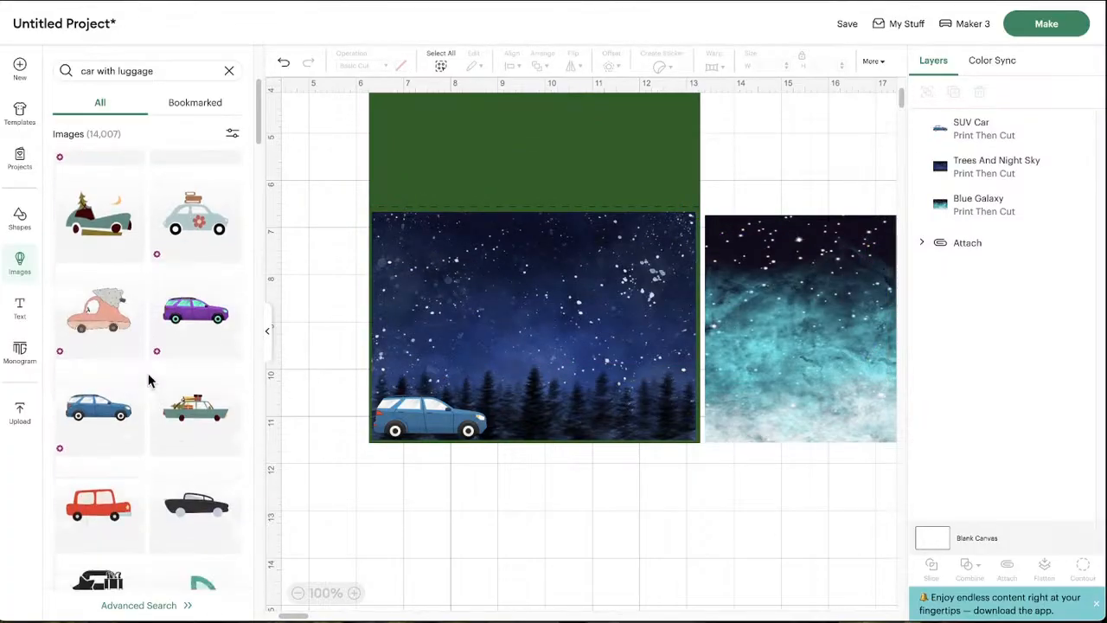
scroll(128, 403, "down", 1)
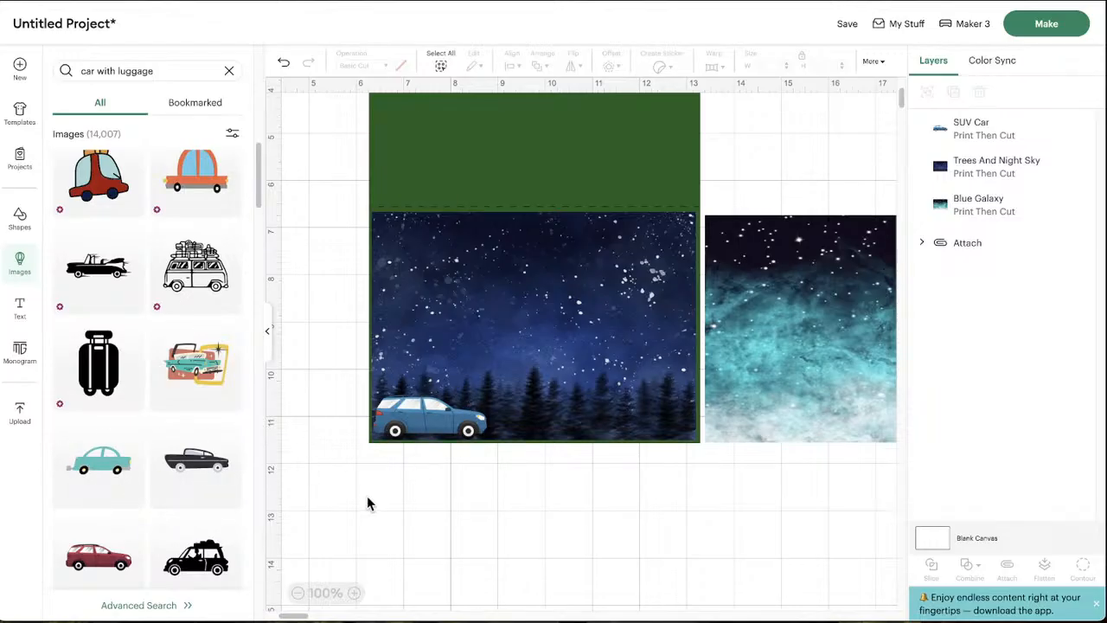
left_click_drag(414, 433, 416, 432)
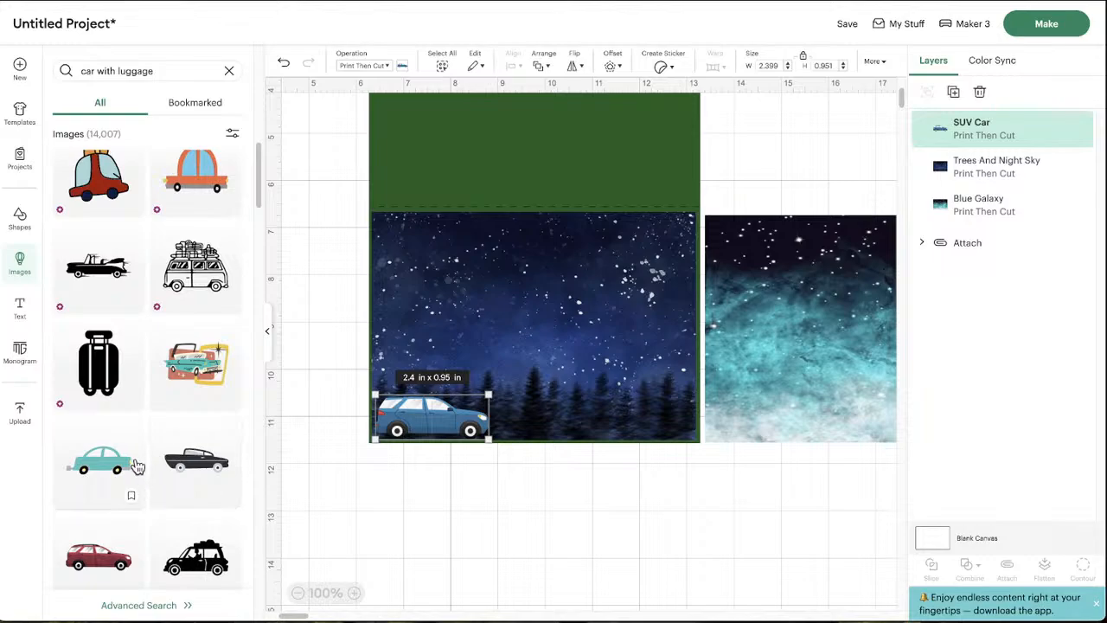
scroll(145, 425, "down", 5)
scroll(145, 424, "down", 1)
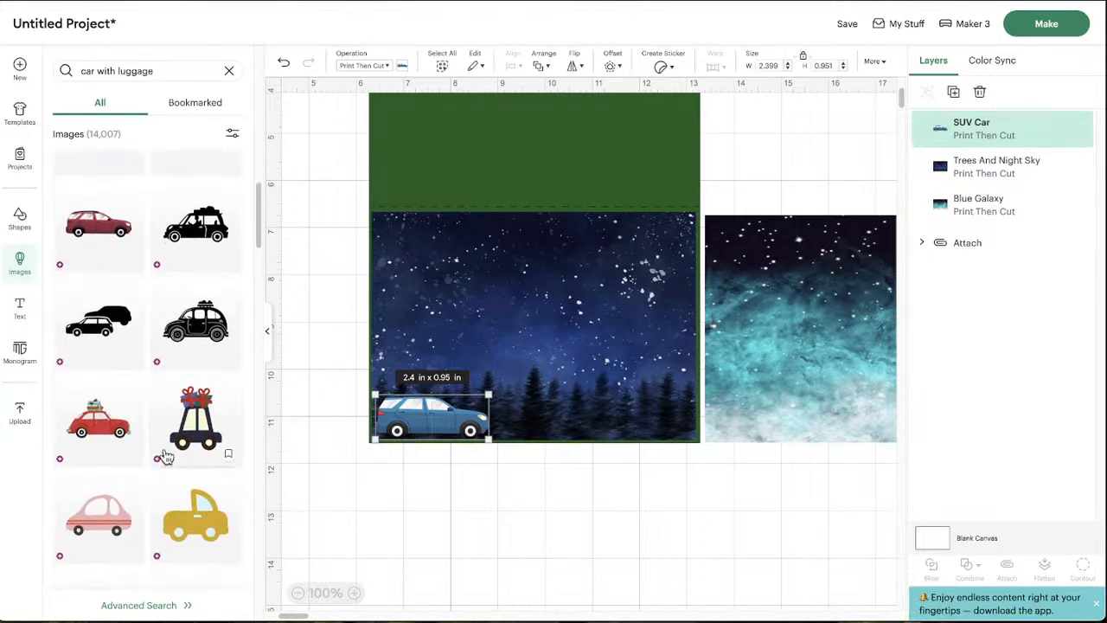
Search the image library for campfire and add the multicolored campfire with red and orange flames and brown logs
left_click(164, 70)
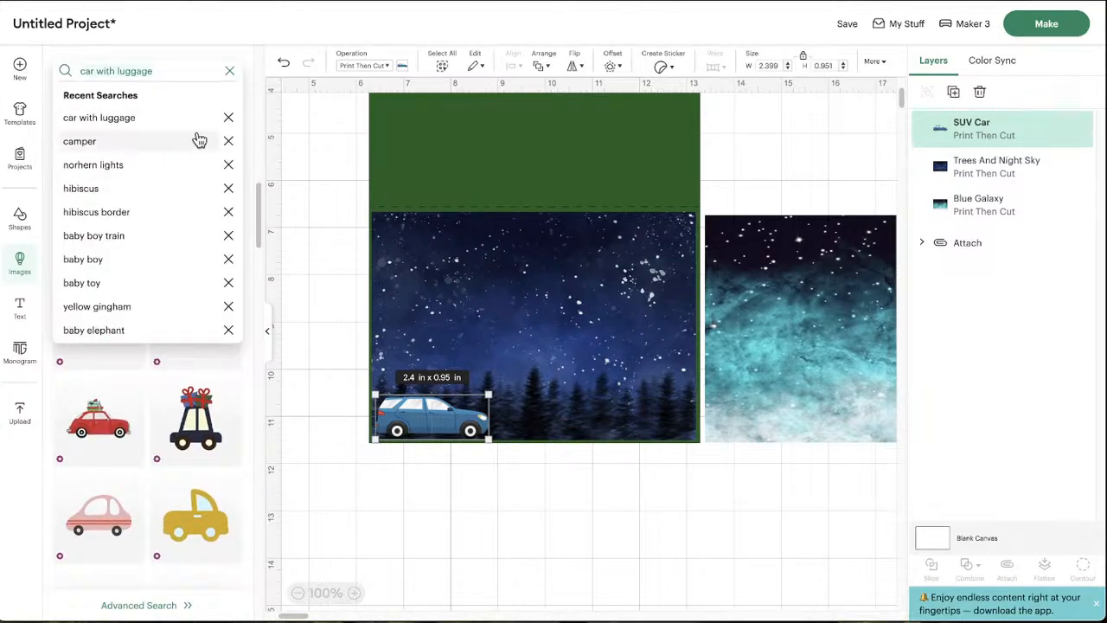
key("ctrl+a")
type("d")
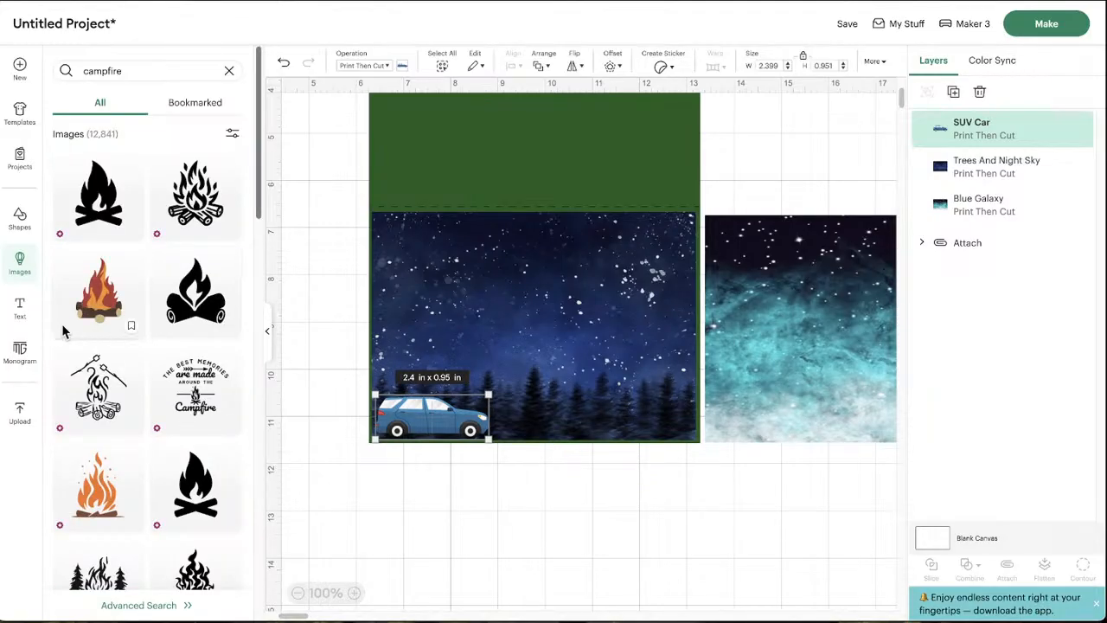
left_click(100, 300)
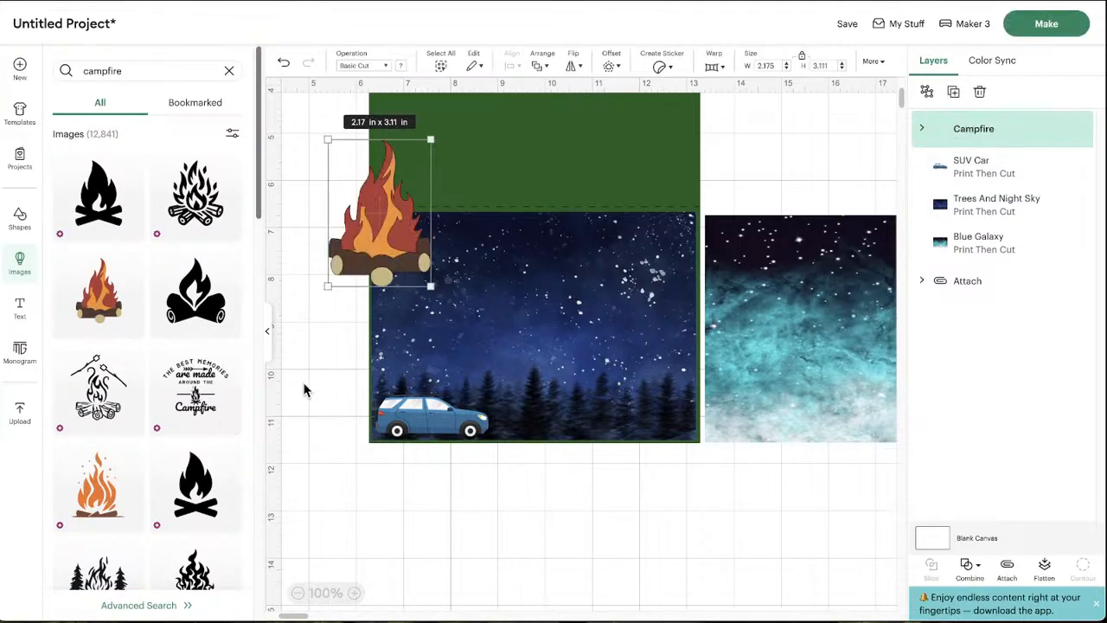
Shrink the campfire to about 0.82 x 1.18 in, place it at the night sky's lower center, and move the blue SUV below the card
left_click_drag(362, 247, 576, 418)
left_click_drag(541, 465, 575, 422)
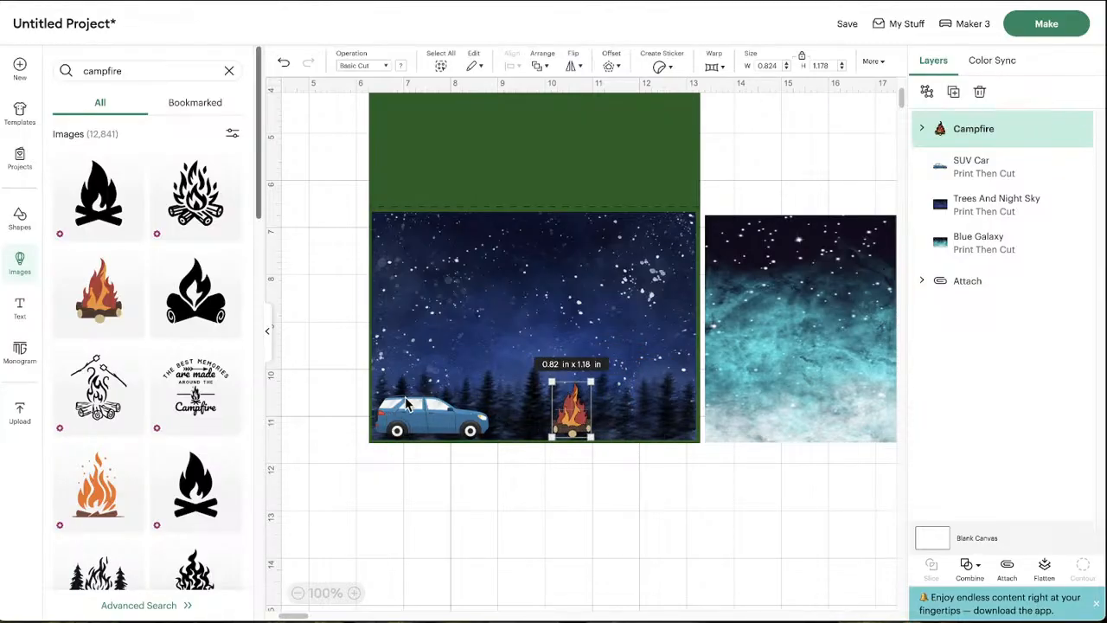
left_click_drag(426, 422, 422, 493)
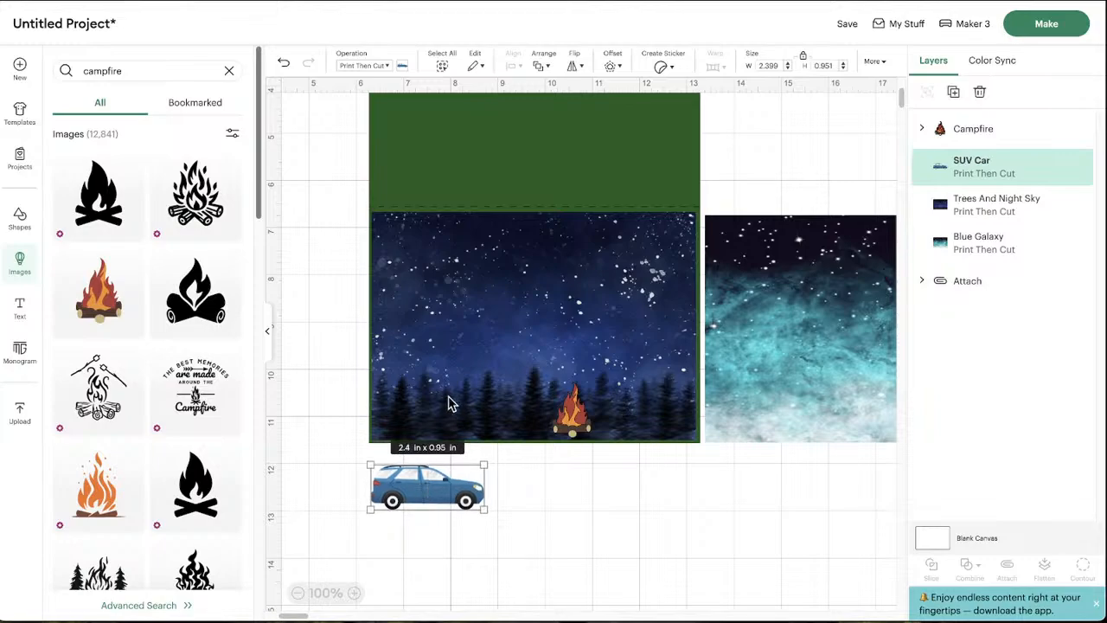
left_click_drag(582, 425, 545, 425)
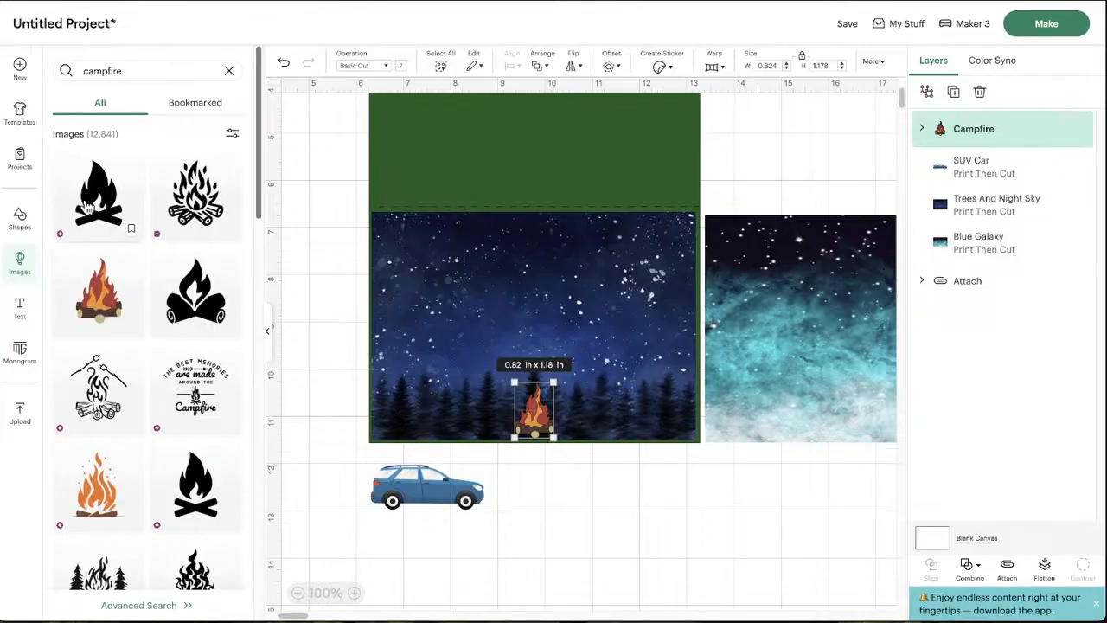
Search the image library for backpack
left_click(126, 70)
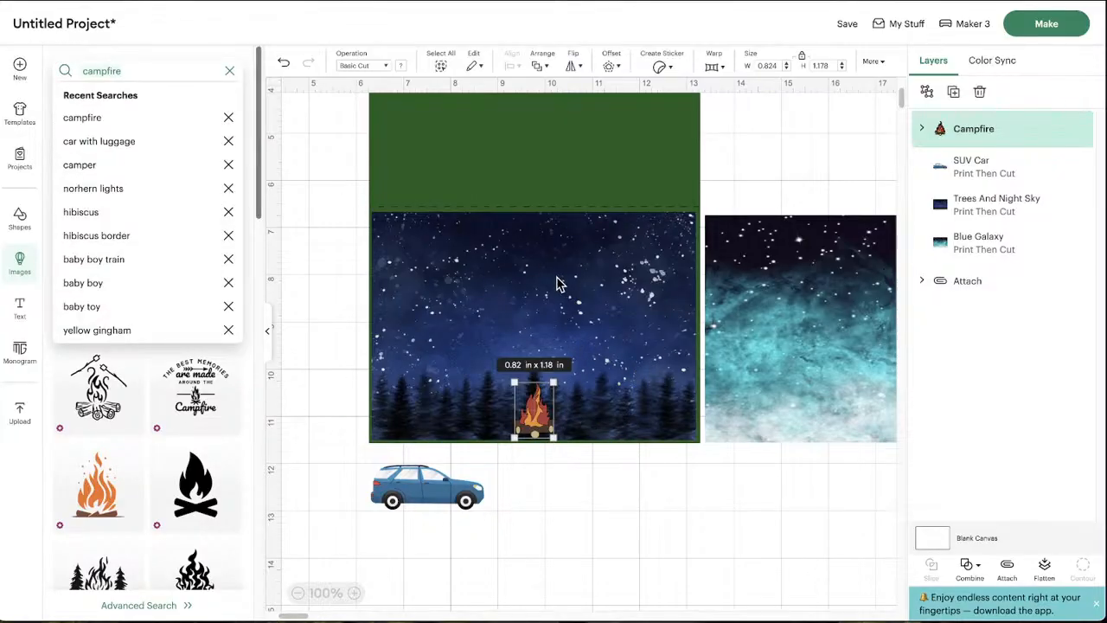
key("ctrl+a")
type("ba")
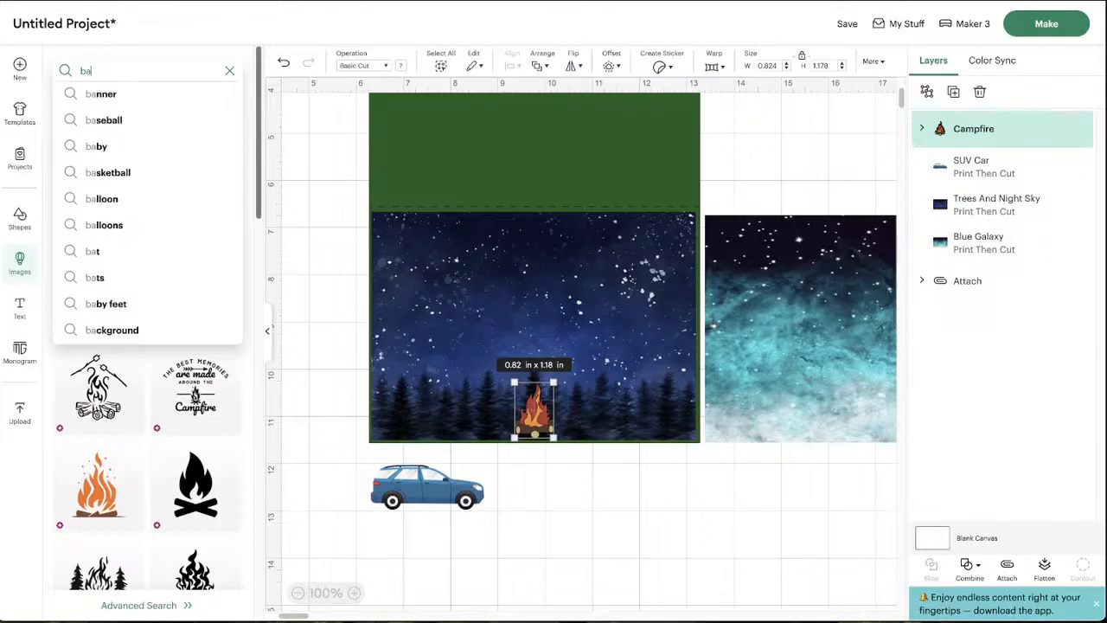
type("ckpackl")
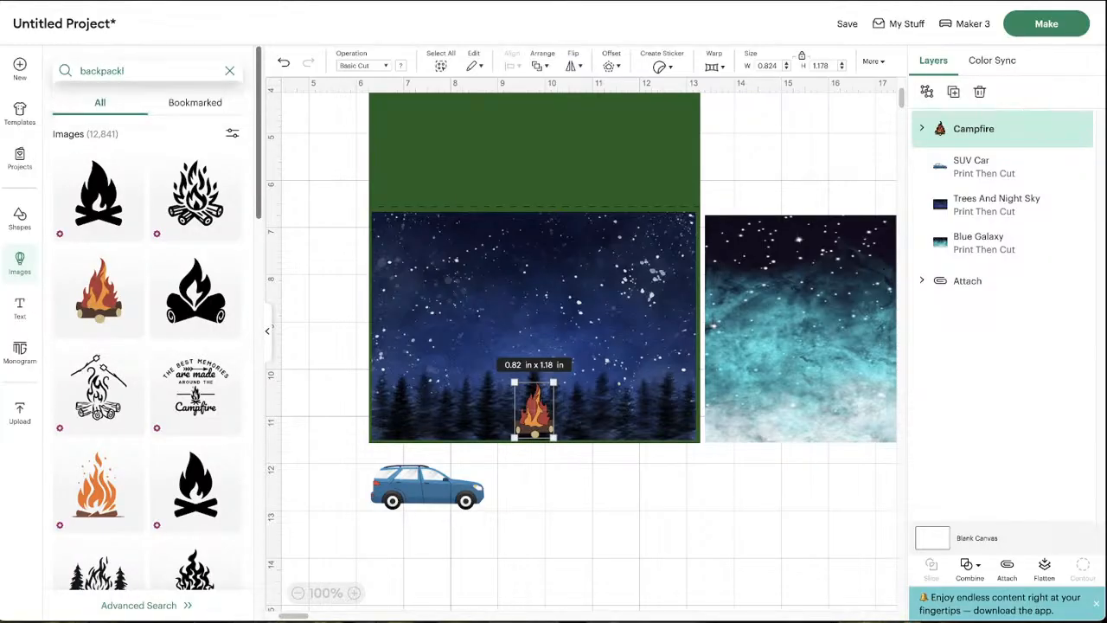
key("BackSpace")
key("Return")
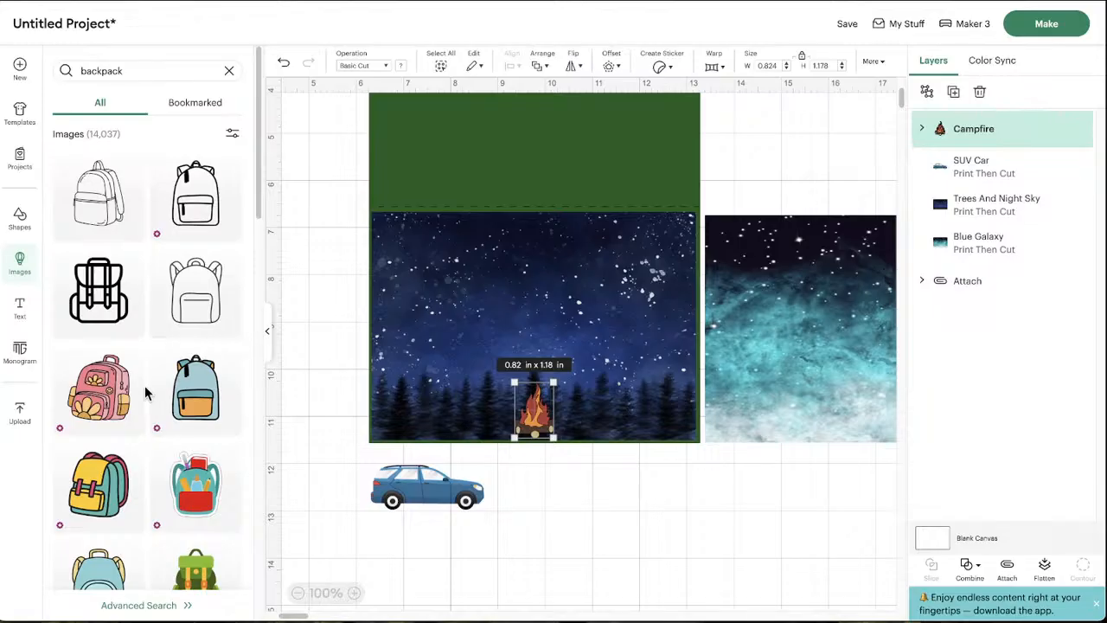
Look through the backpack images and add the tan watercolor backpack with leather straps
scroll(148, 390, "down", 2)
scroll(151, 395, "up", 2)
scroll(152, 395, "down", 5)
scroll(152, 398, "down", 3)
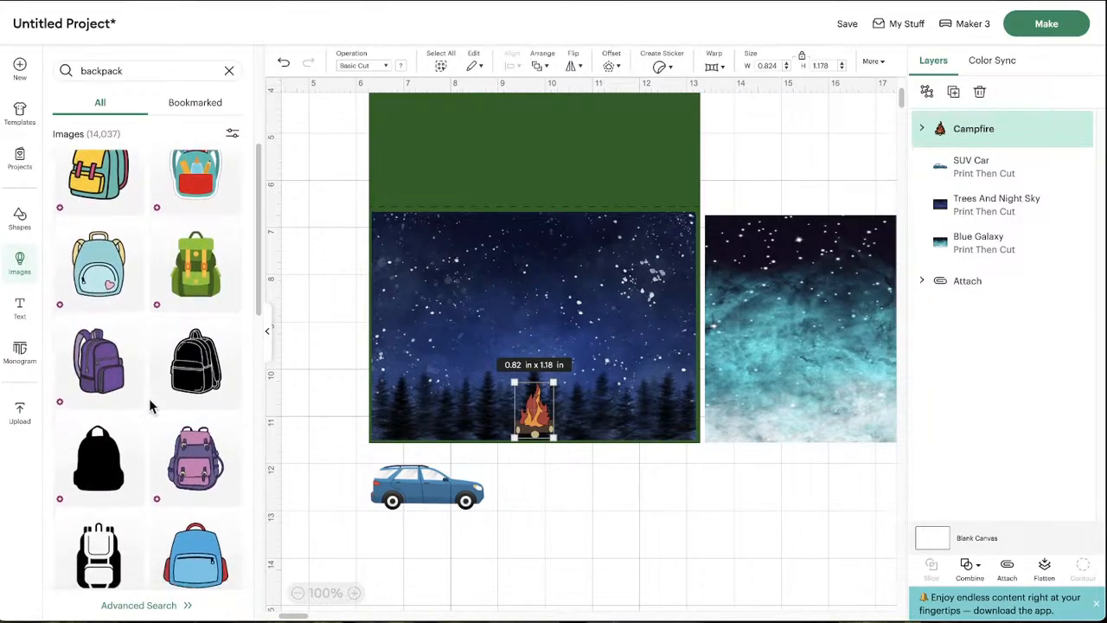
scroll(154, 407, "down", 1)
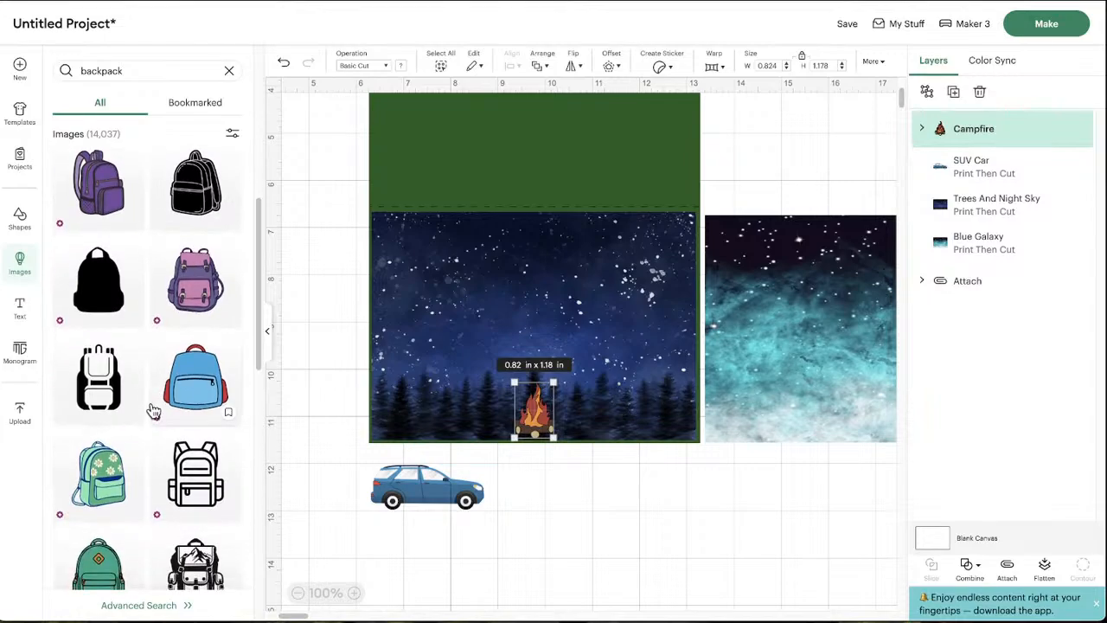
scroll(155, 415, "down", 3)
scroll(156, 423, "down", 1)
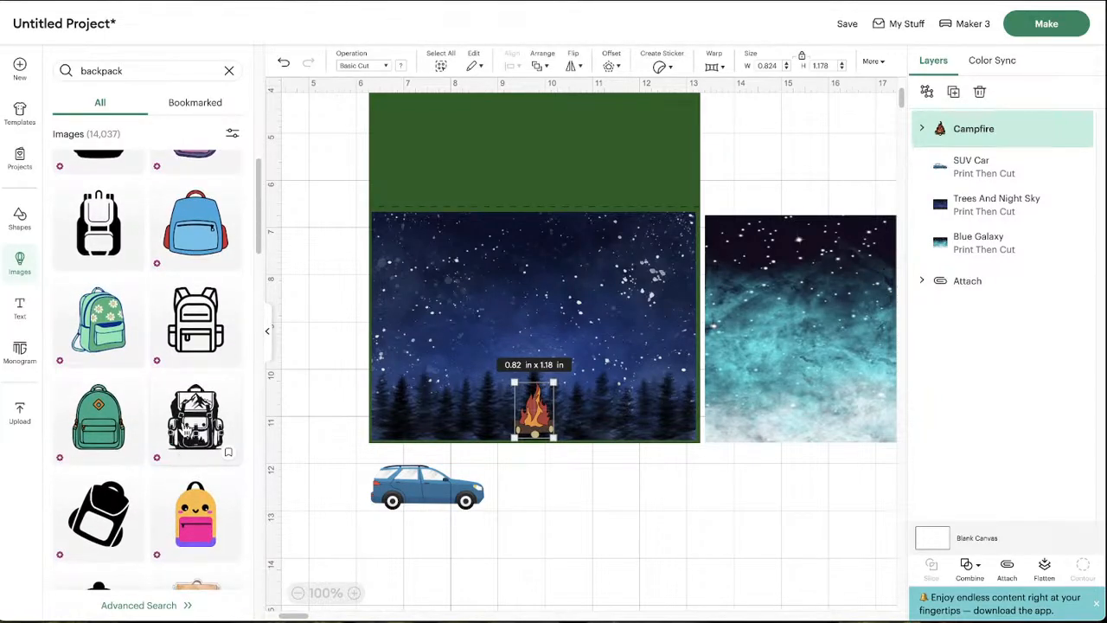
scroll(153, 425, "down", 2)
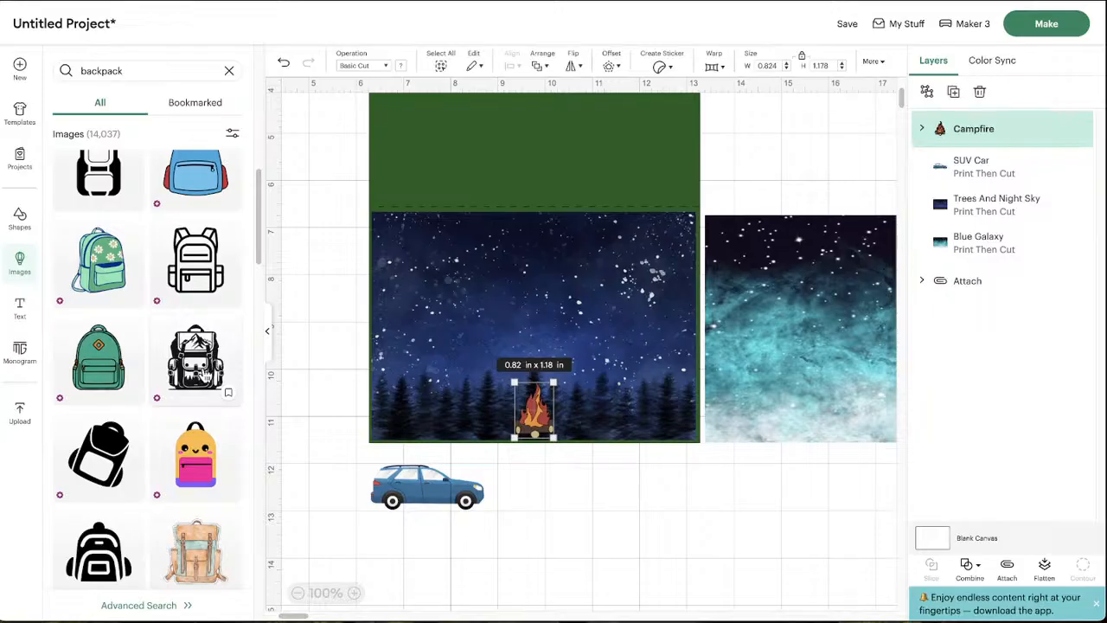
scroll(195, 371, "down", 2)
left_click(220, 524)
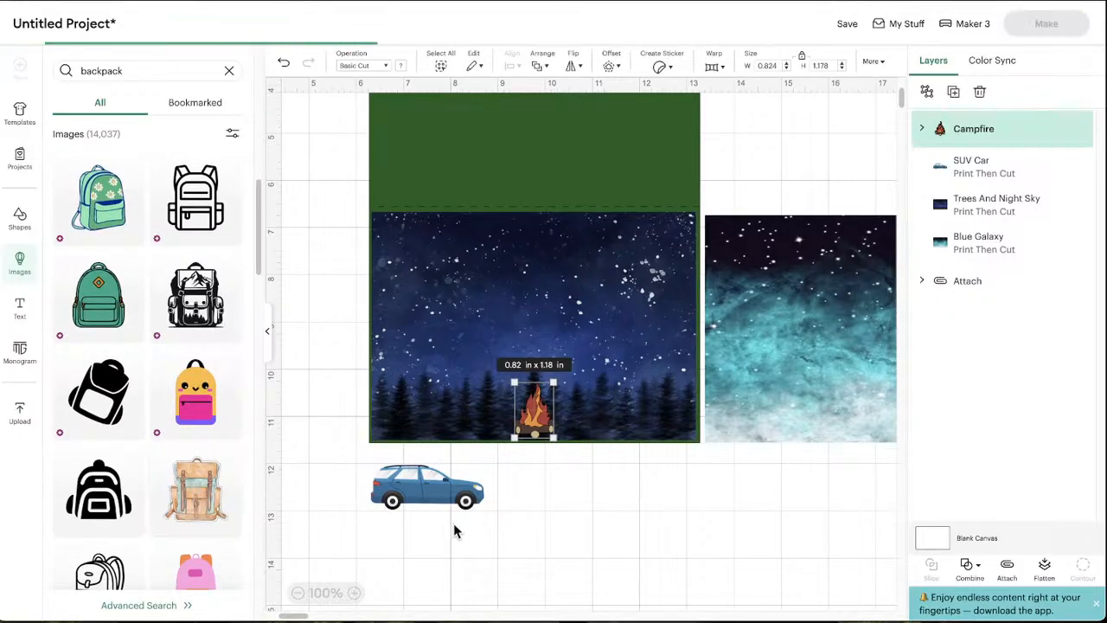
Try the tan backpack on the night sky, shrunk to about 1.91 x 1.94 in, and delete it
left_click_drag(431, 287, 539, 414)
left_click_drag(708, 519, 545, 393)
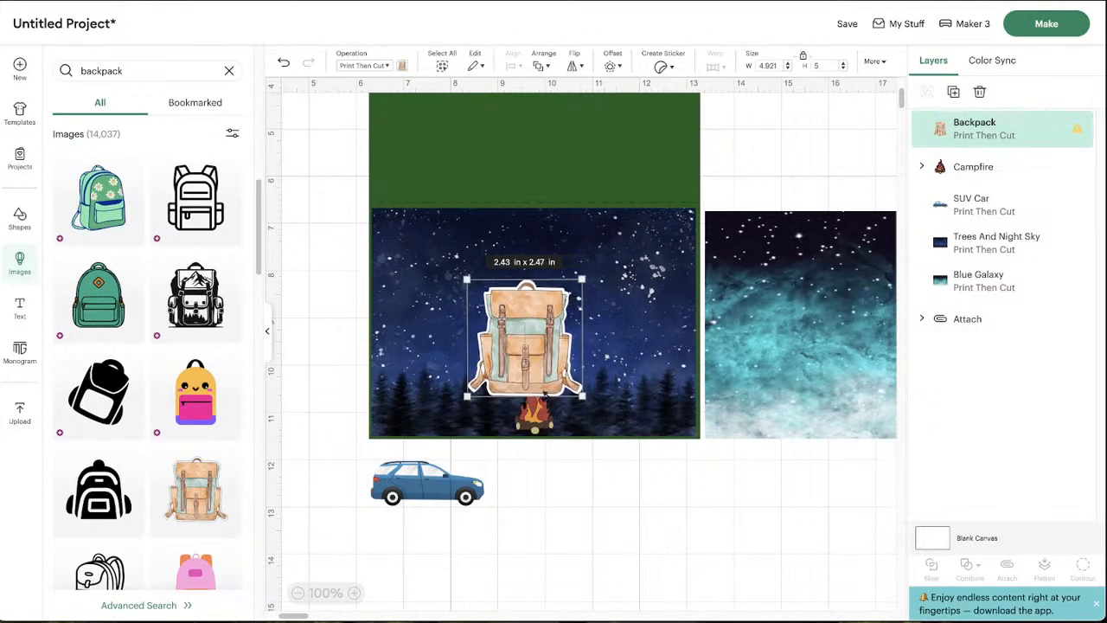
left_click_drag(522, 301, 427, 305)
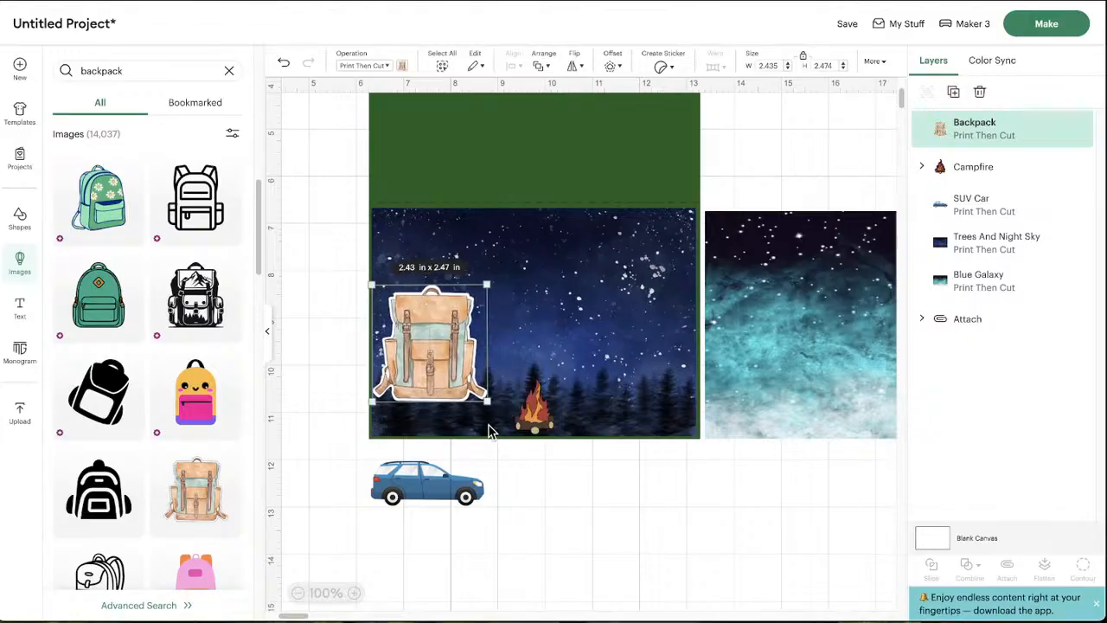
left_click_drag(487, 400, 463, 377)
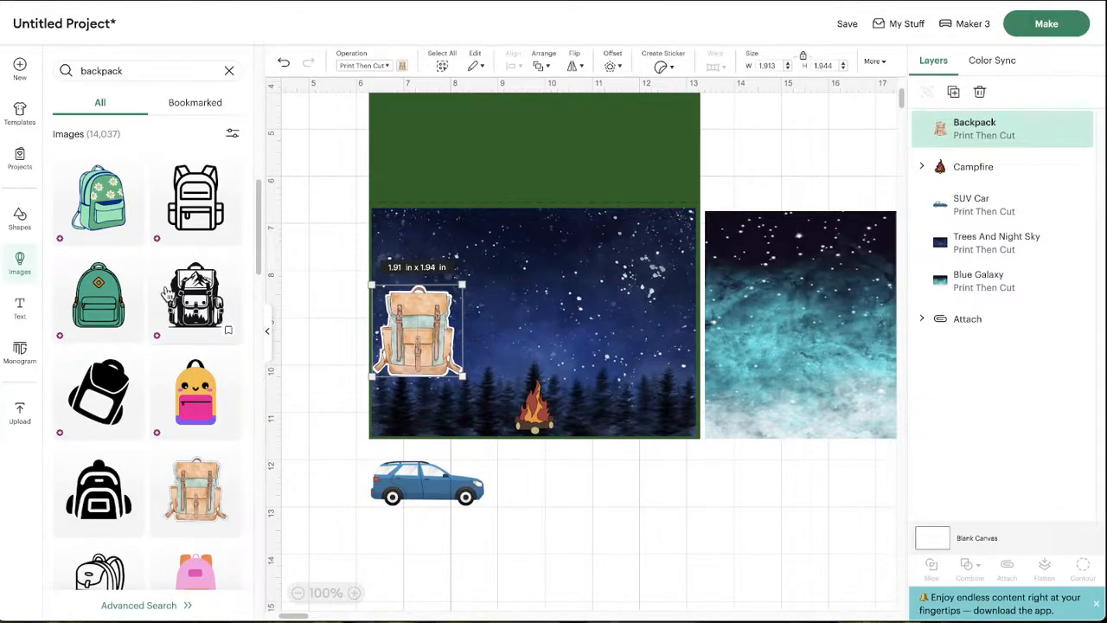
left_click_drag(432, 331, 481, 406)
key("Delete")
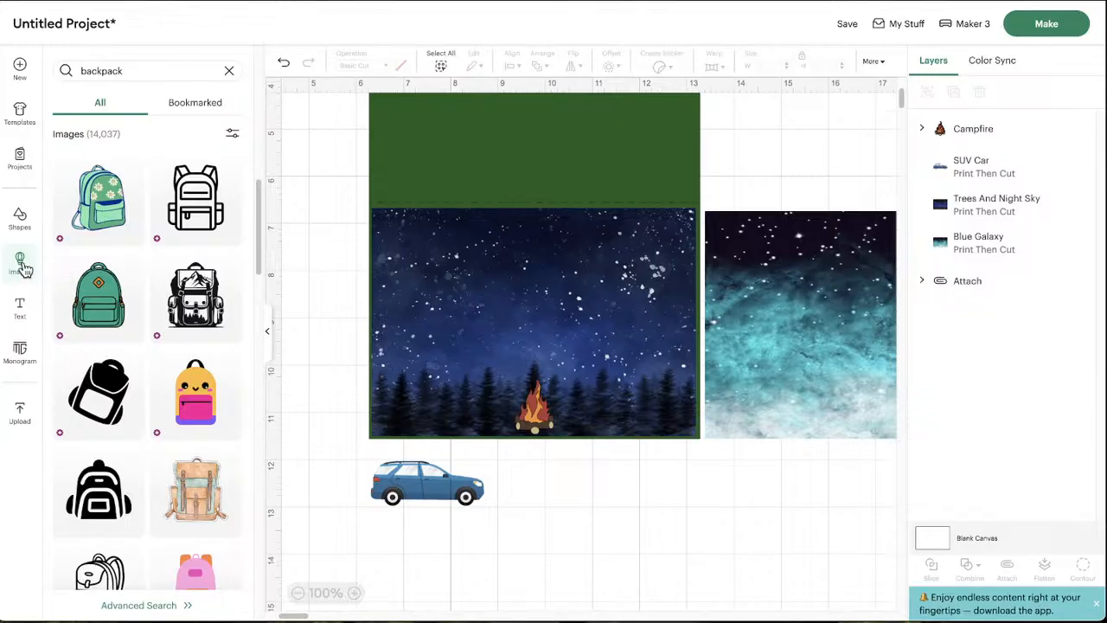
Look further through the backpack images for one that suits the camping scene
scroll(146, 387, "down", 2)
scroll(153, 391, "down", 1)
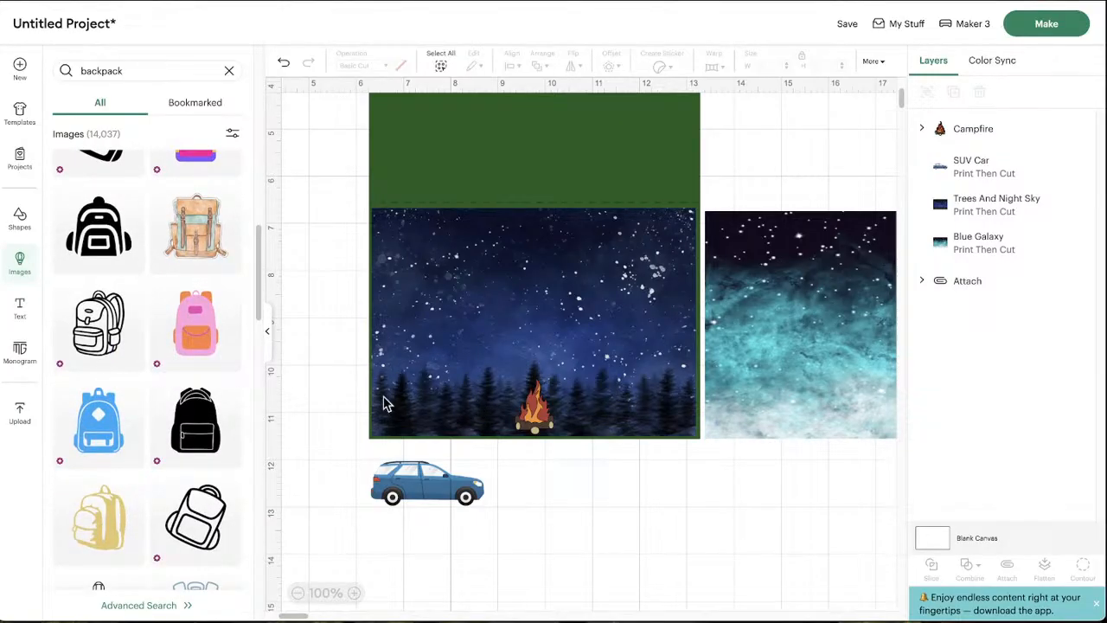
scroll(184, 392, "down", 1)
scroll(184, 392, "down", 1)
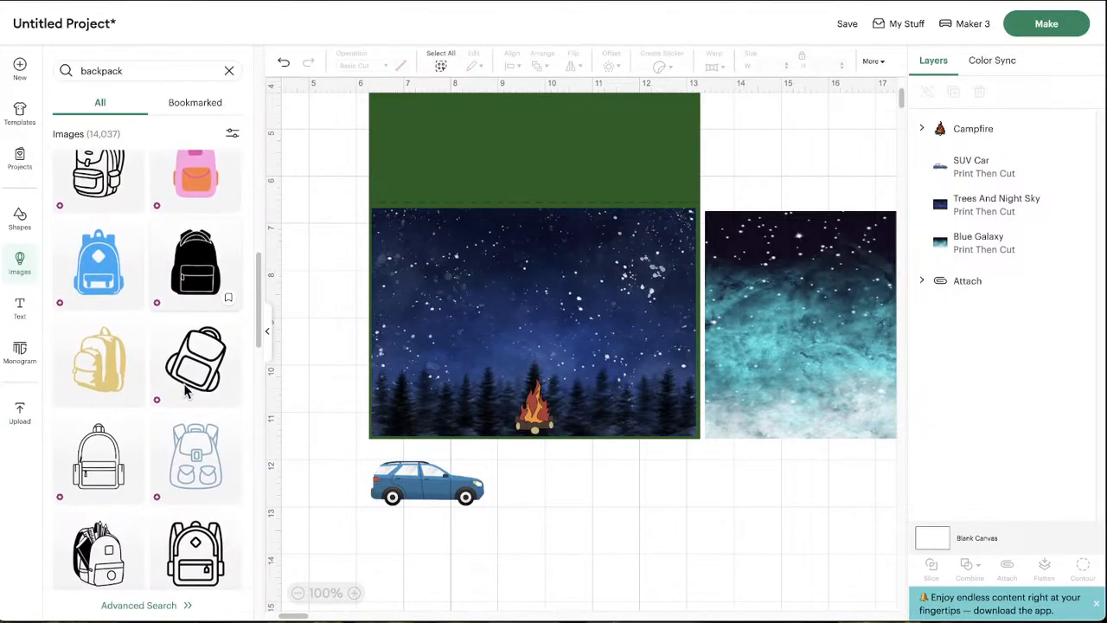
scroll(186, 391, "down", 2)
scroll(186, 391, "down", 4)
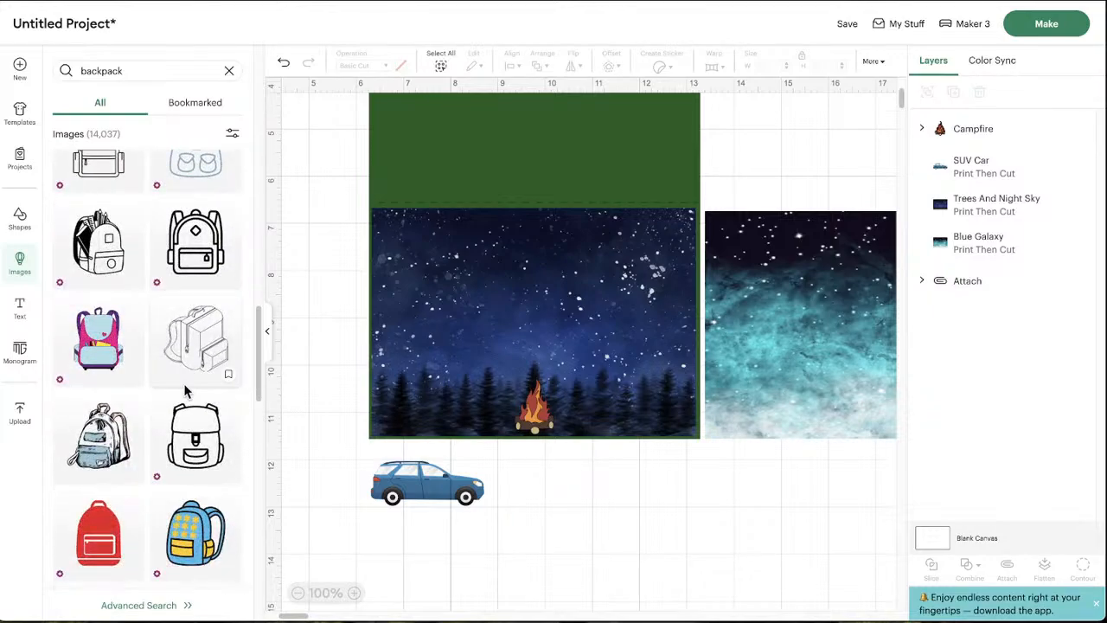
scroll(184, 391, "down", 2)
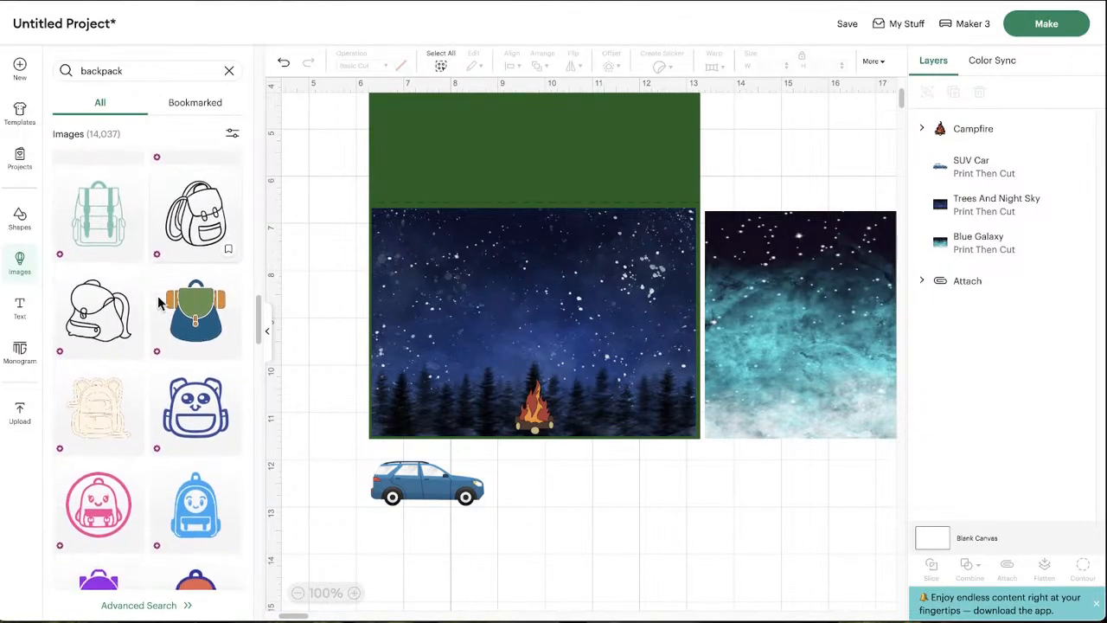
scroll(158, 300, "down", 5)
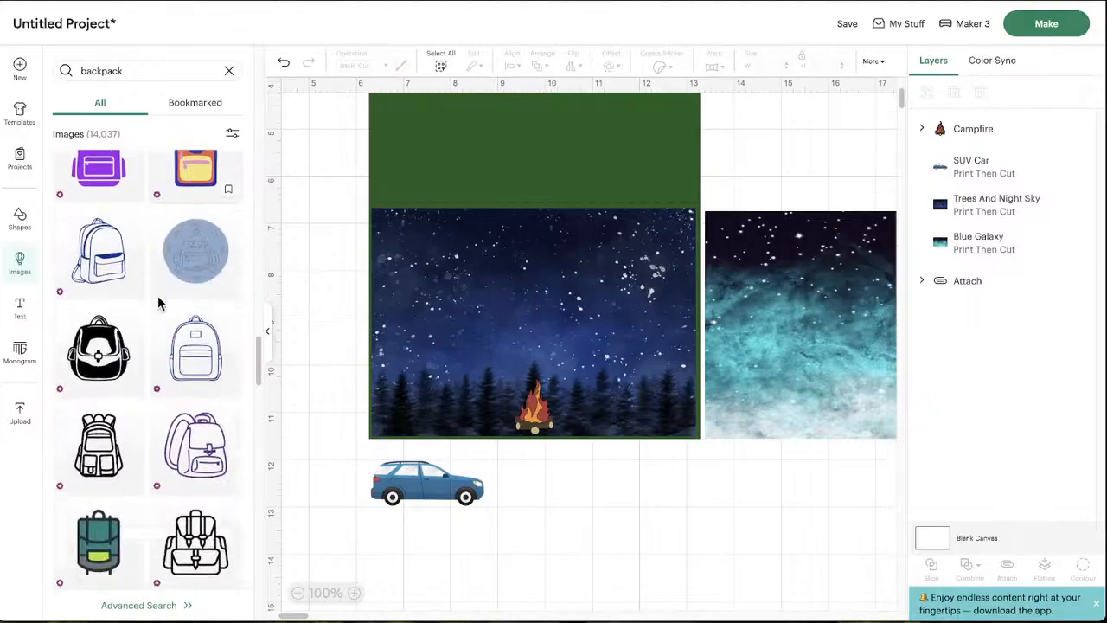
scroll(158, 302, "down", 4)
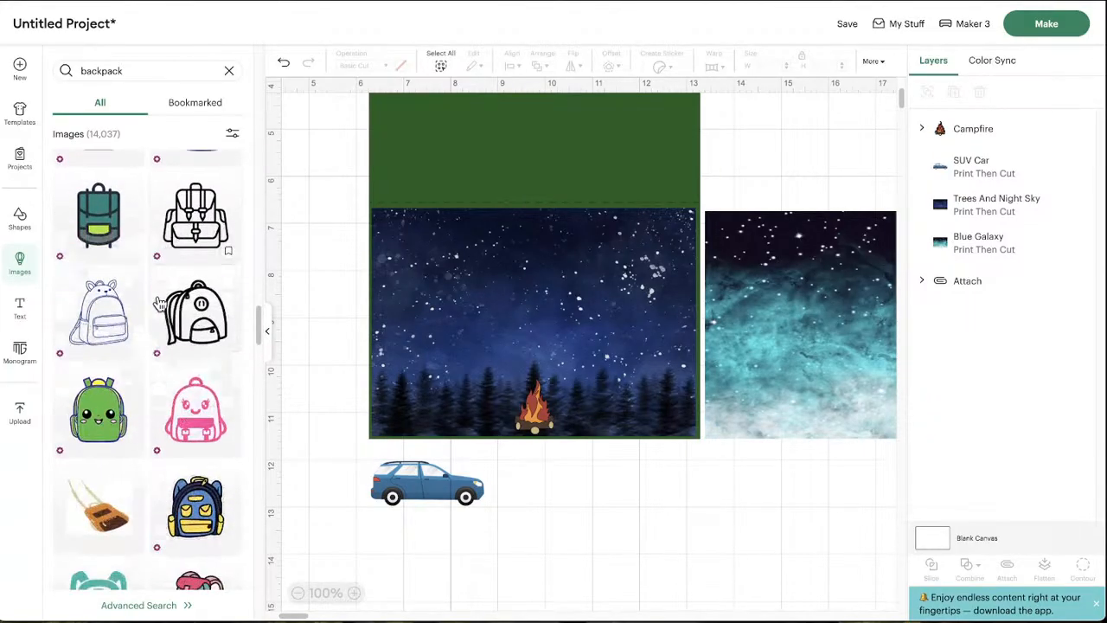
scroll(158, 301, "down", 2)
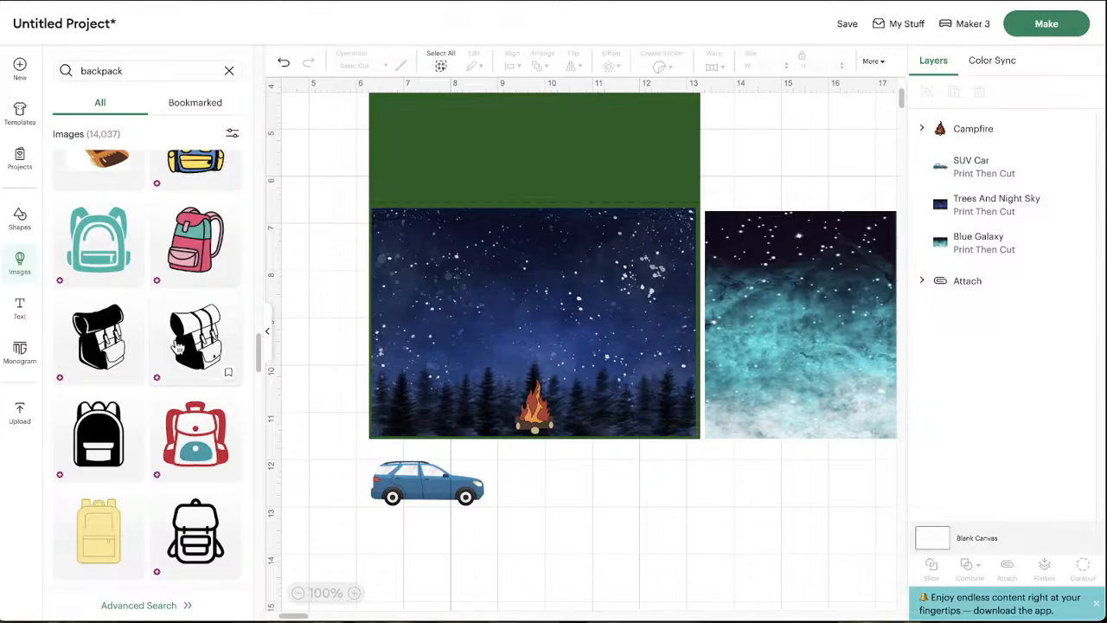
scroll(180, 346, "down", 3)
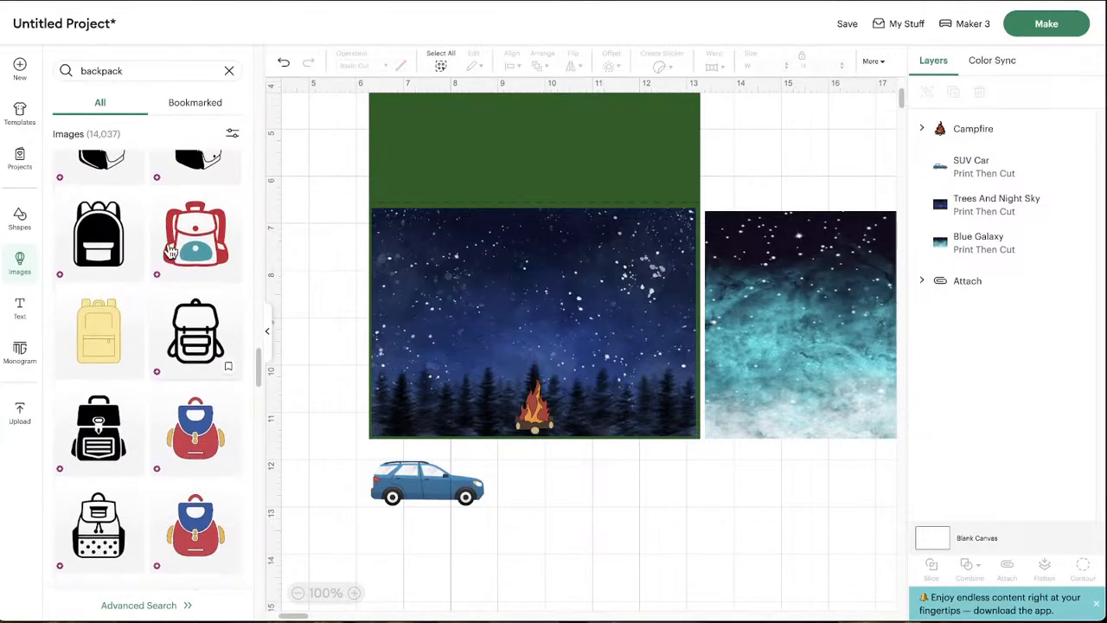
Search the image library for camping bag
left_click(119, 70)
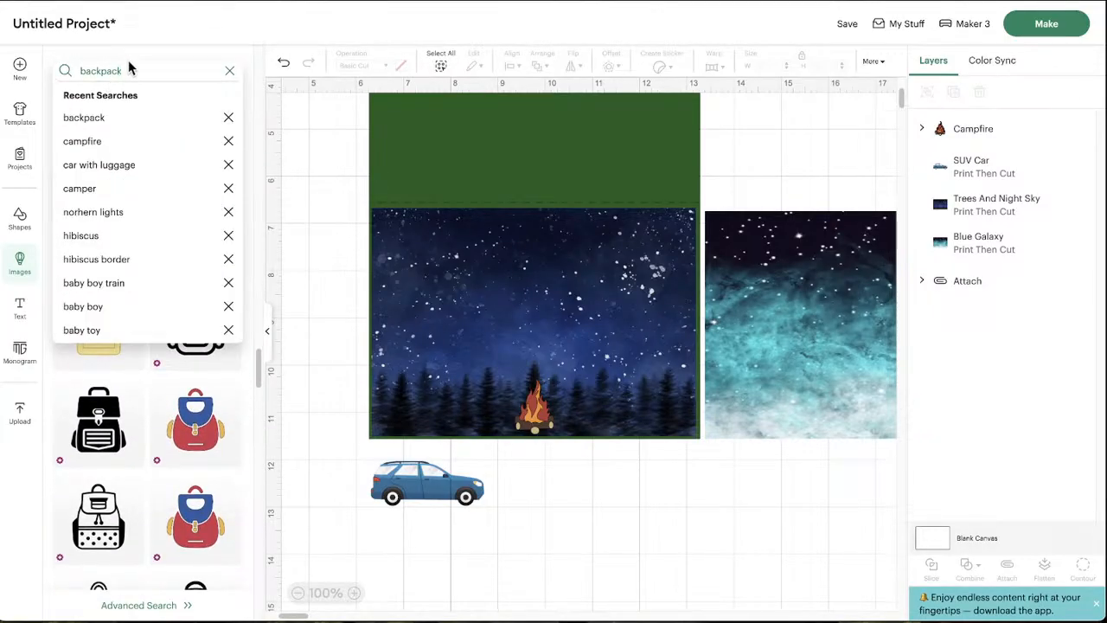
key("ctrl+a")
type("campin")
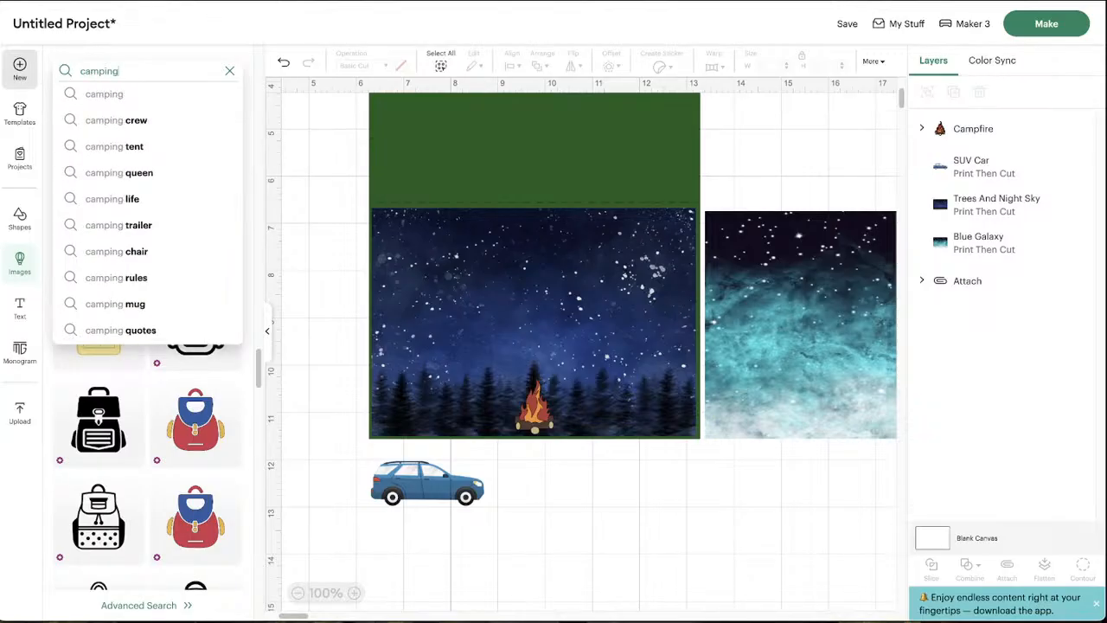
type("g bag")
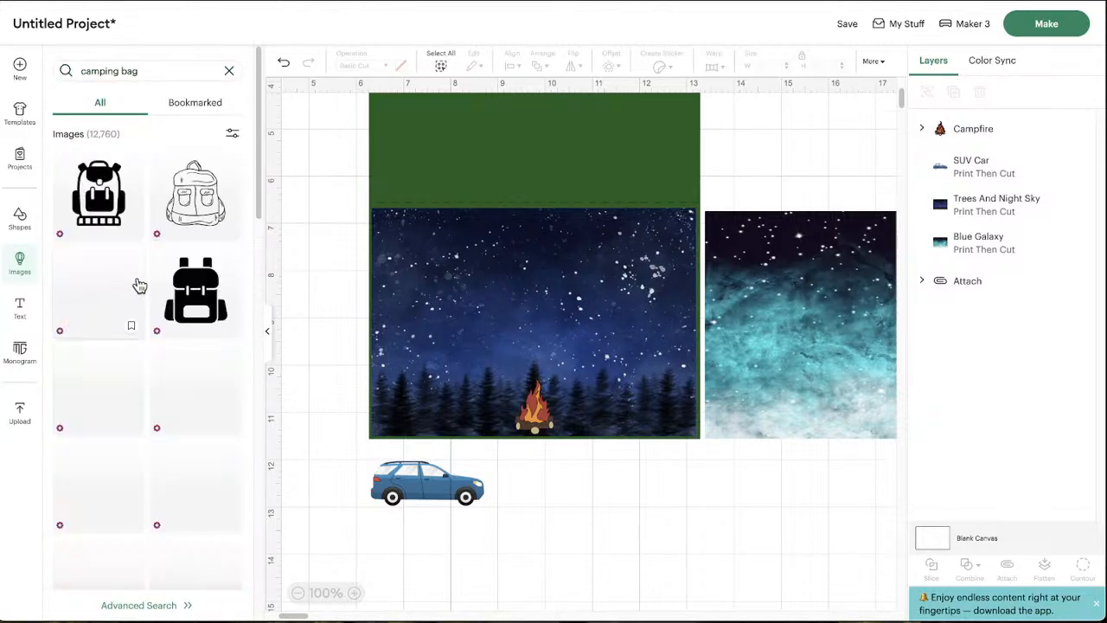
Add the blue rucksack with the red bedroll from the camping bag images and shrink it to about 1.16 x 1.48 in
scroll(98, 291, "down", 3)
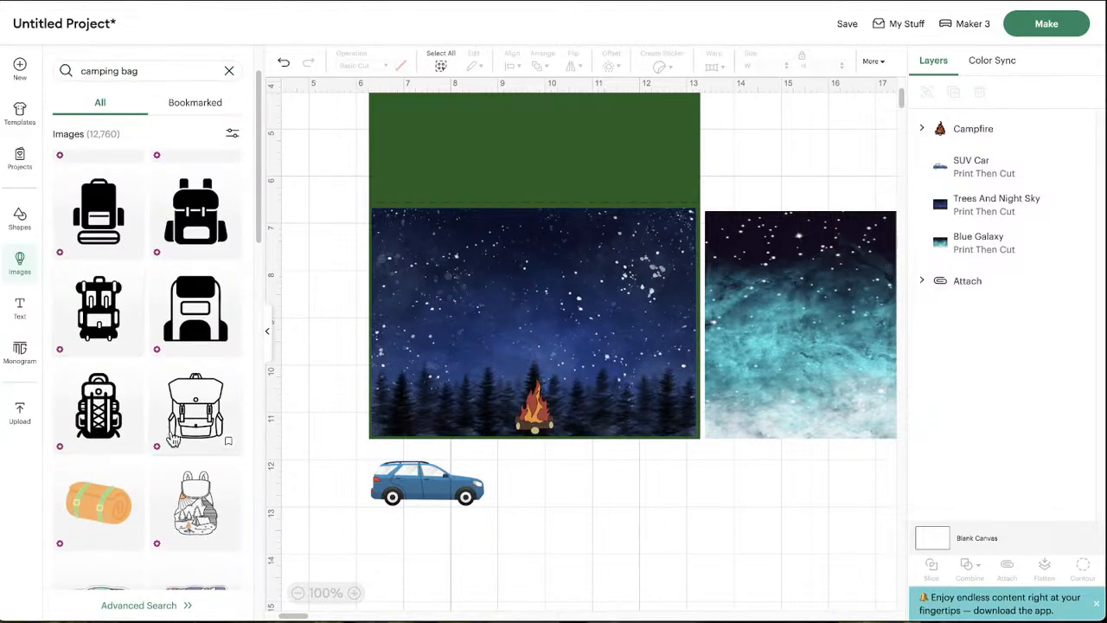
scroll(167, 436, "down", 5)
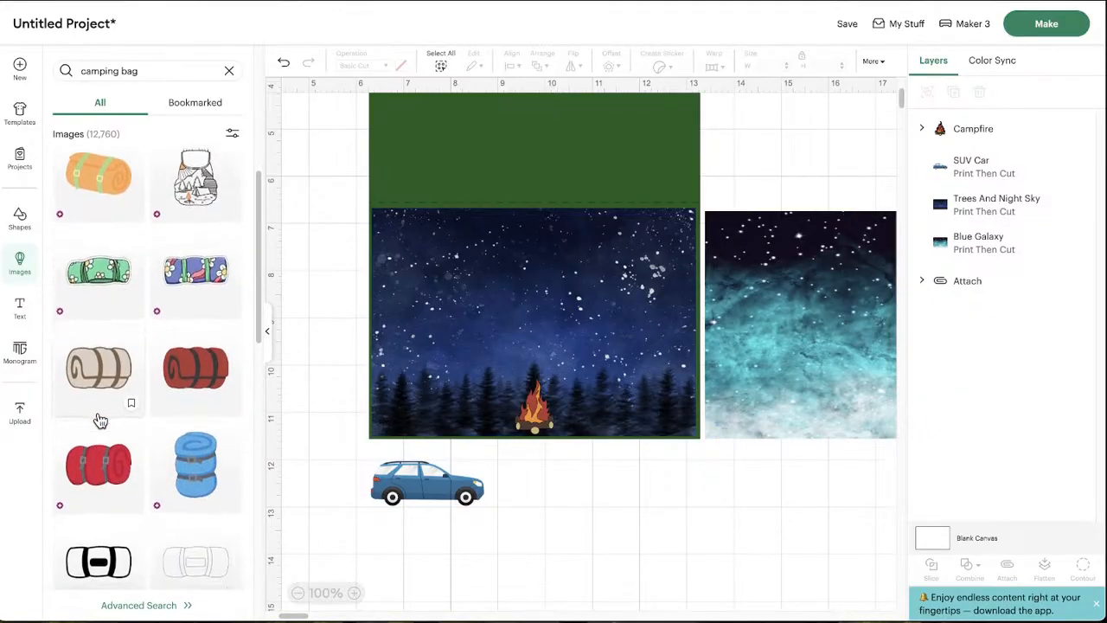
scroll(163, 485, "down", 4)
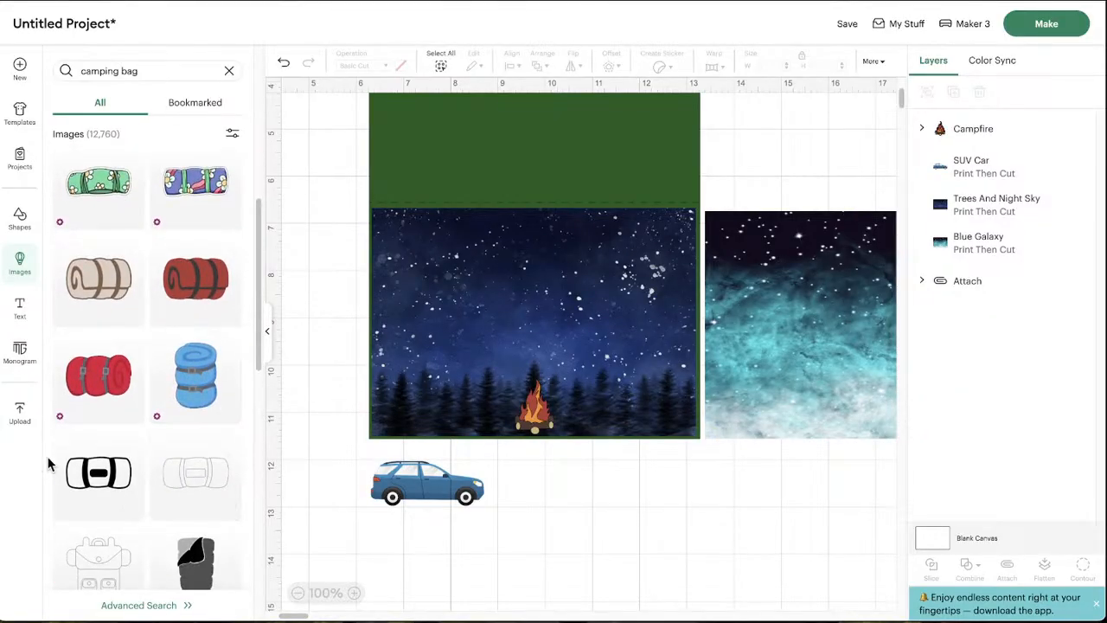
scroll(99, 469, "down", 3)
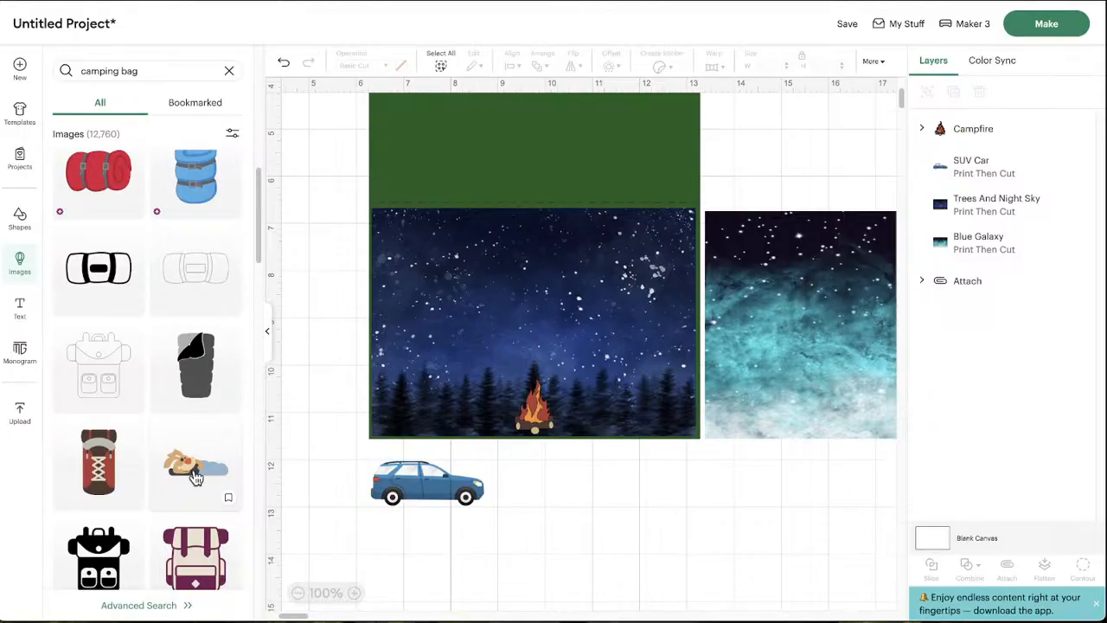
scroll(182, 478, "down", 5)
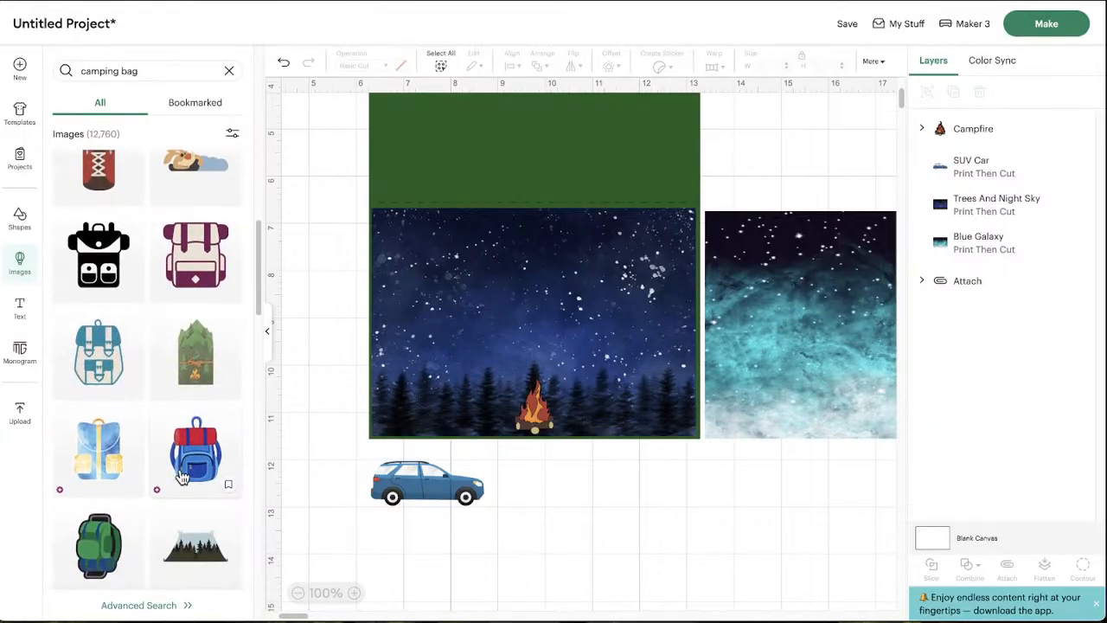
scroll(143, 469, "down", 1)
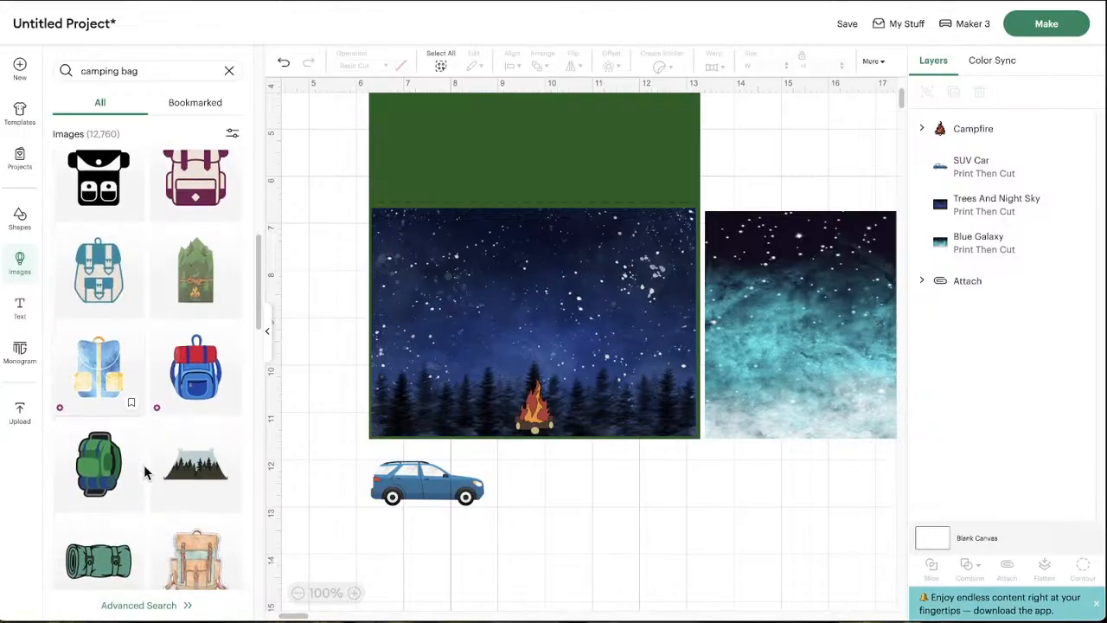
left_click(193, 405)
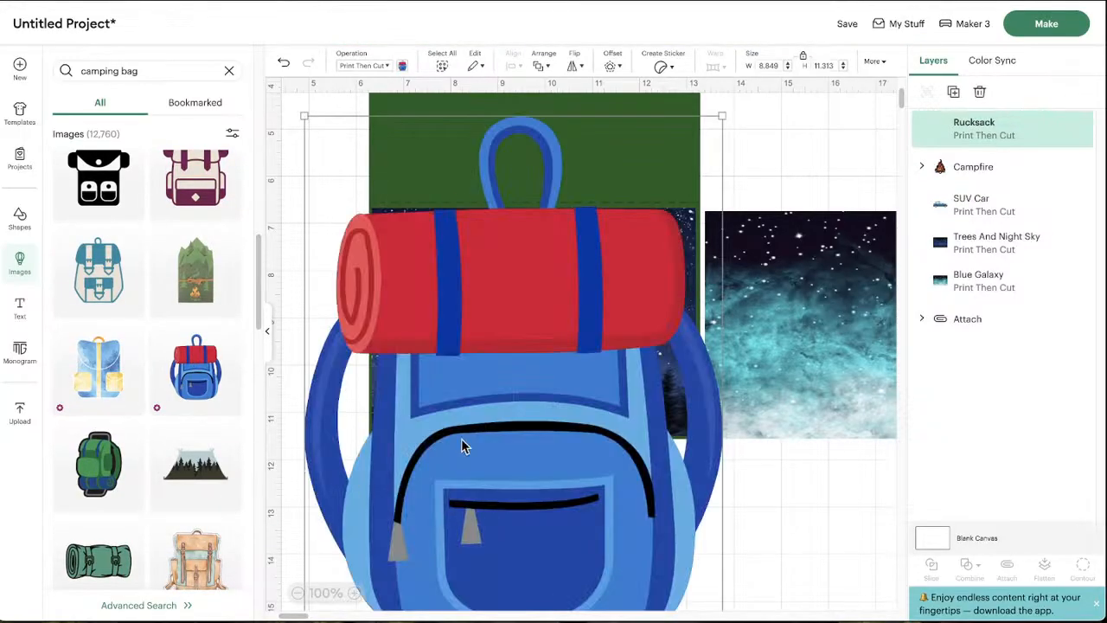
left_click_drag(363, 101, 676, 478)
left_click_drag(738, 587, 648, 432)
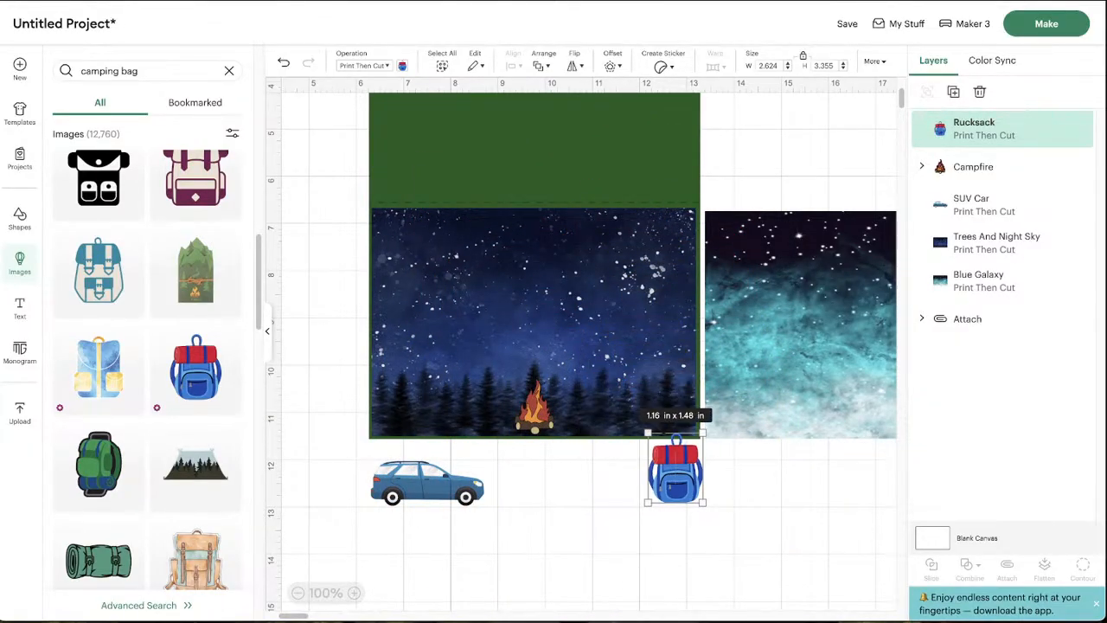
Enlarge the campfire to about 0.87 x 1.24 in and place the rucksack in the night sky's lower-left corner
left_click(543, 419)
left_click_drag(514, 378, 512, 375)
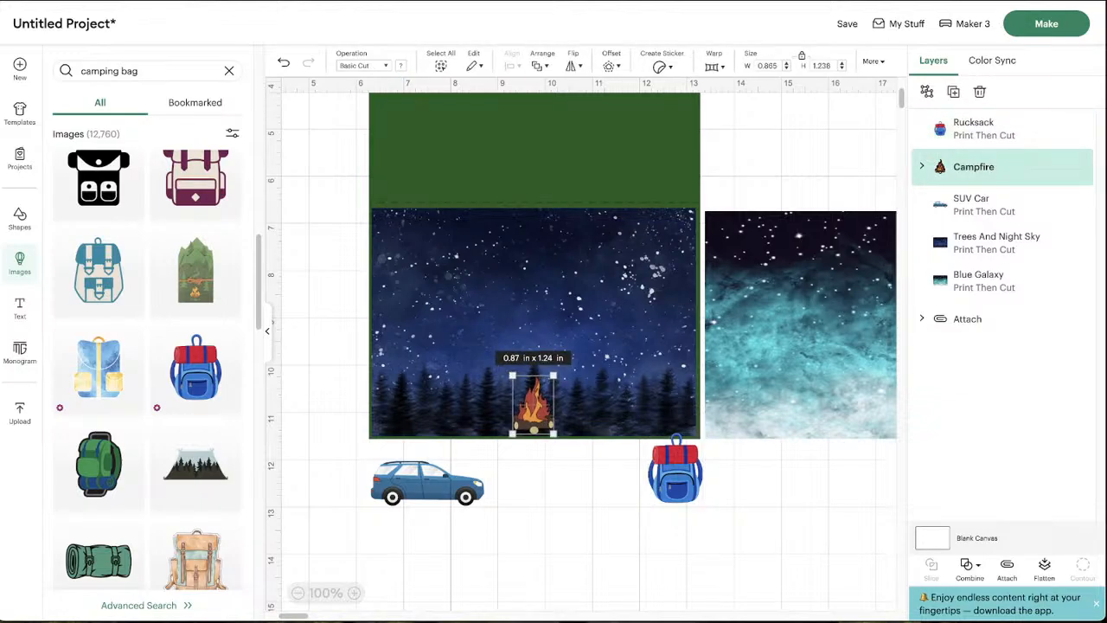
left_click_drag(677, 477, 416, 400)
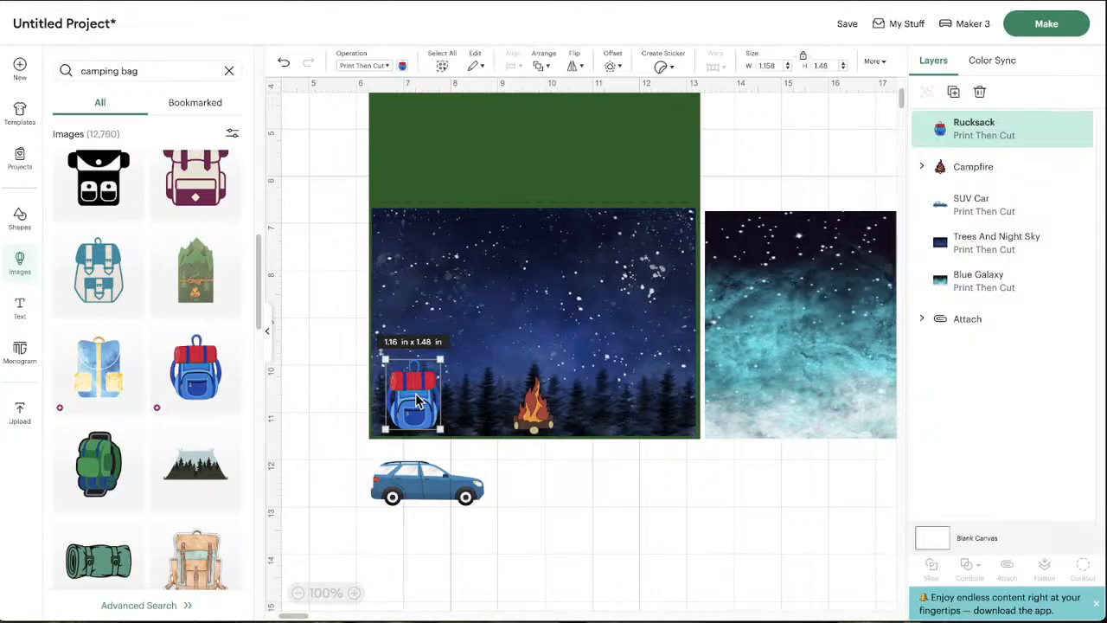
left_click_drag(414, 400, 406, 404)
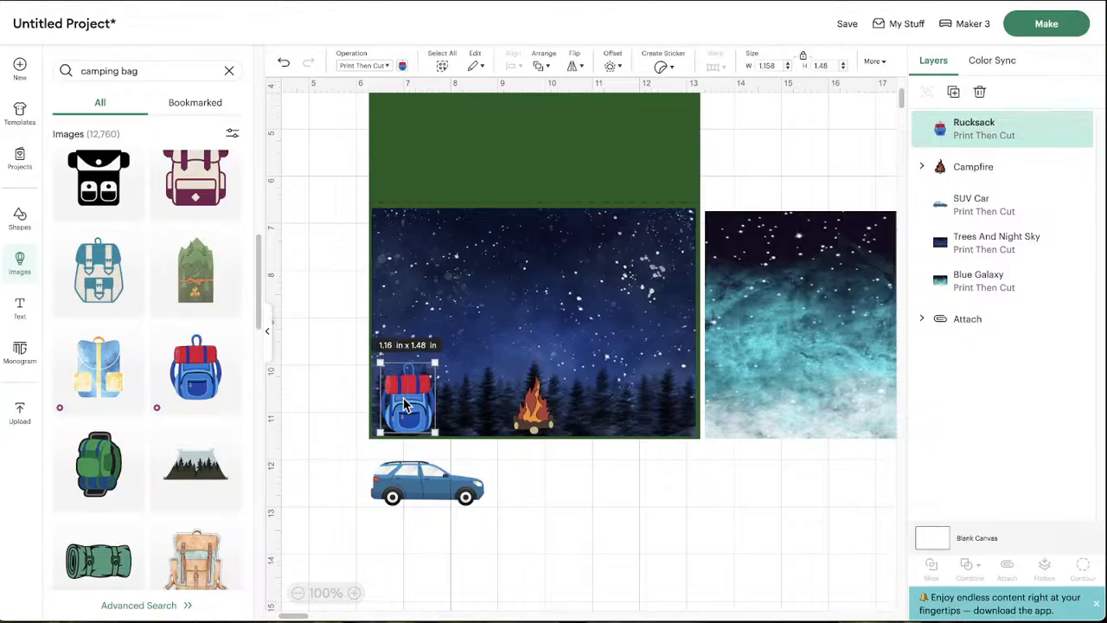
Try the campfire at the lower center of the blue galaxy image
left_click(527, 411)
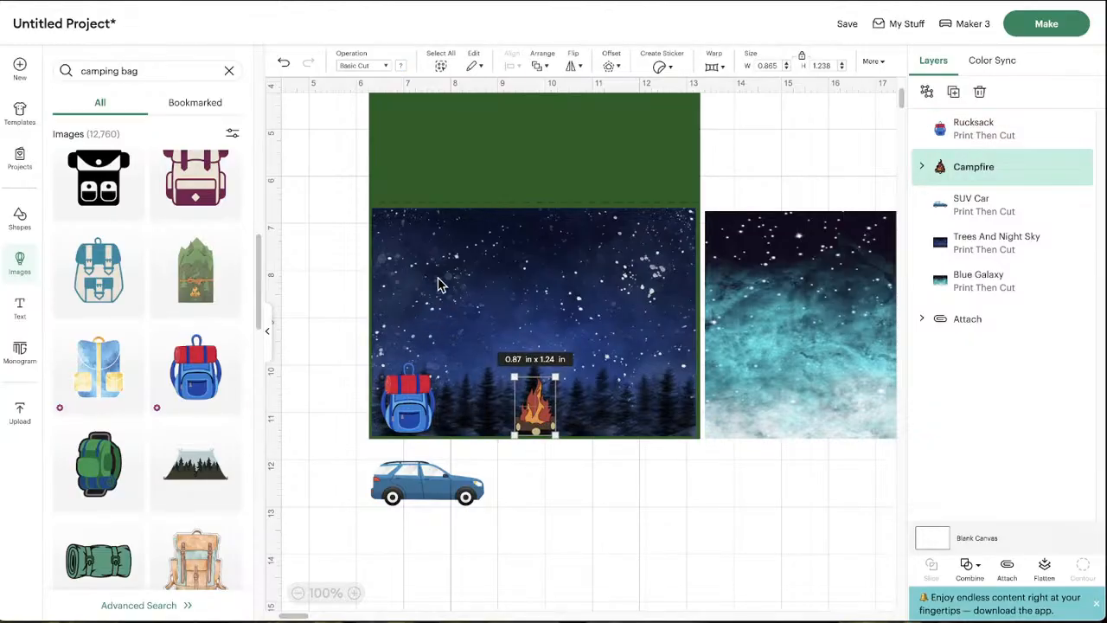
mouse_move(543, 420)
left_mouse_down()
mouse_move(536, 447)
mouse_move(574, 420)
mouse_move(510, 419)
mouse_move(545, 418)
left_mouse_up()
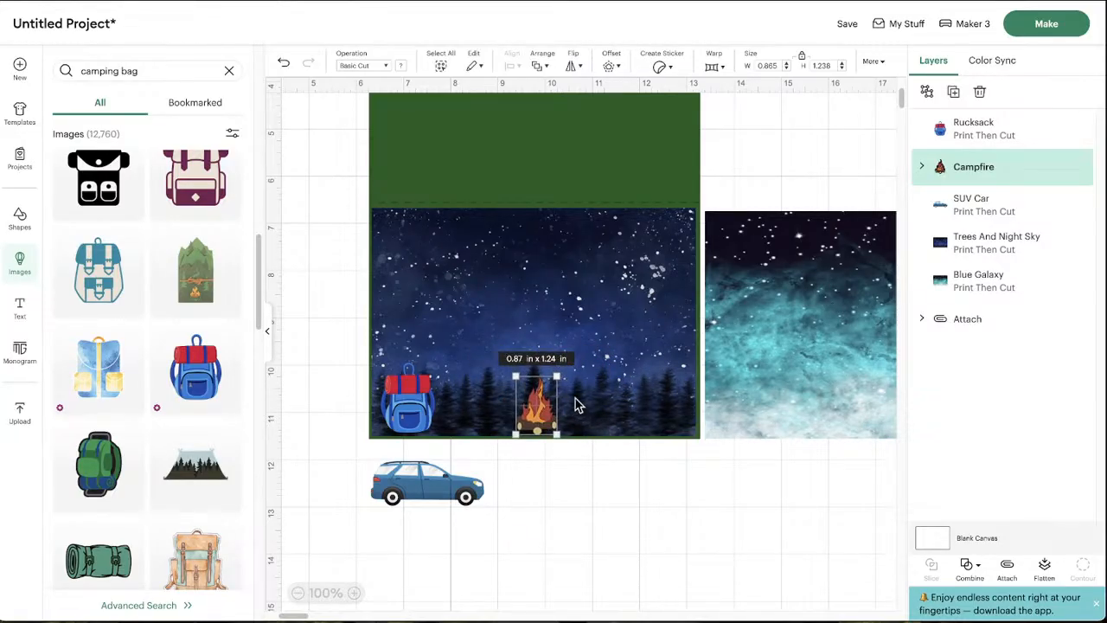
scroll(811, 391, "right", 3)
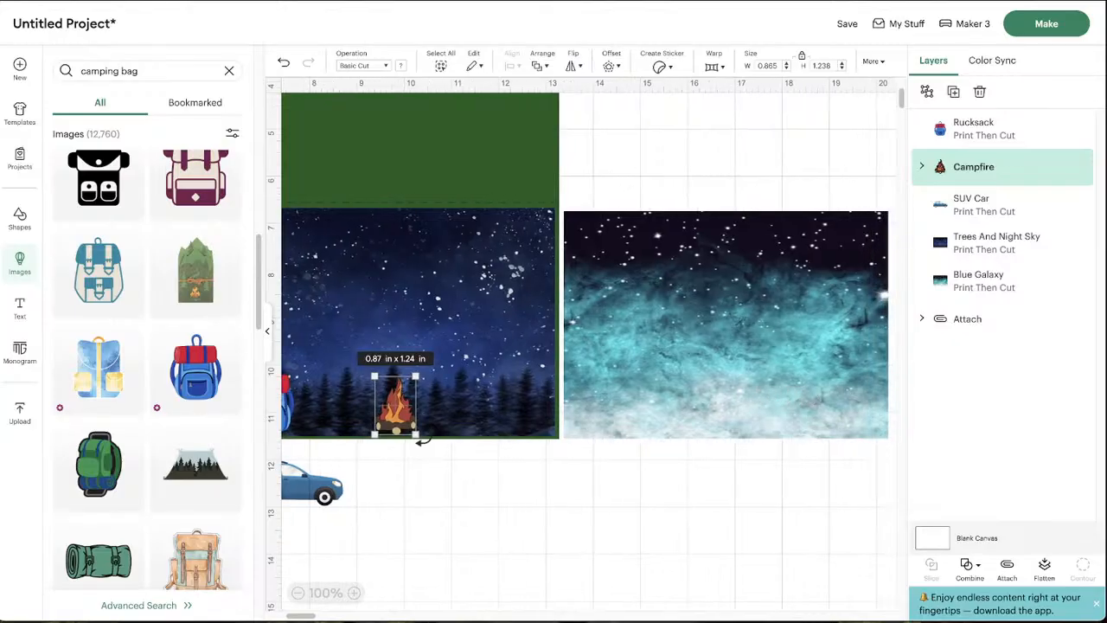
left_click_drag(402, 421, 736, 424)
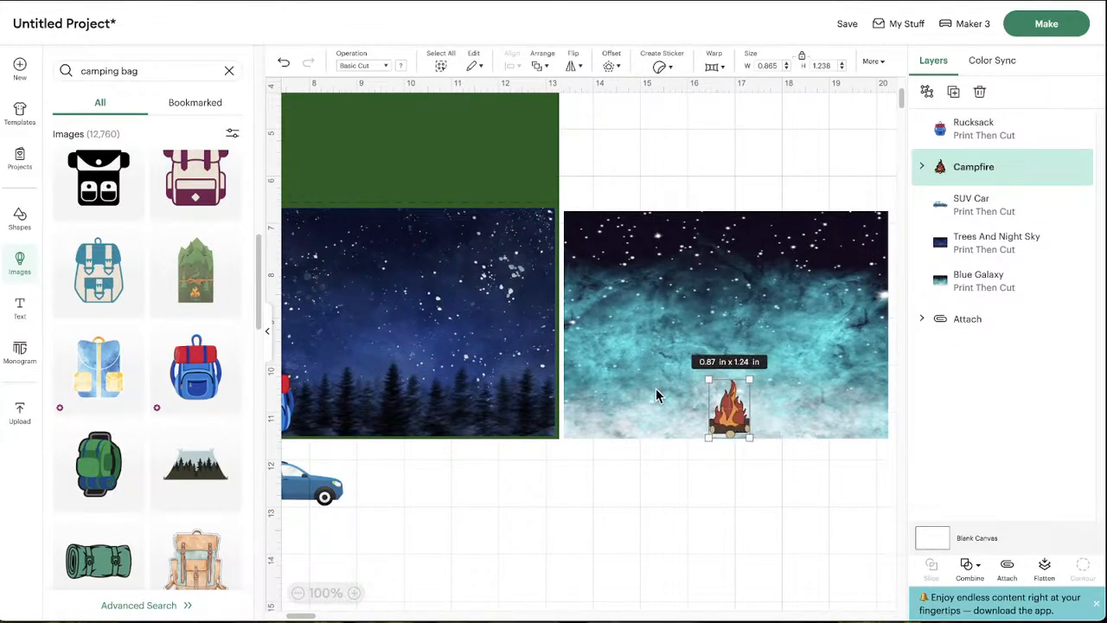
Search the image library for trees and add the black treeline silhouette with tall trees at both ends
left_click(148, 70)
type("trees")
key("Return")
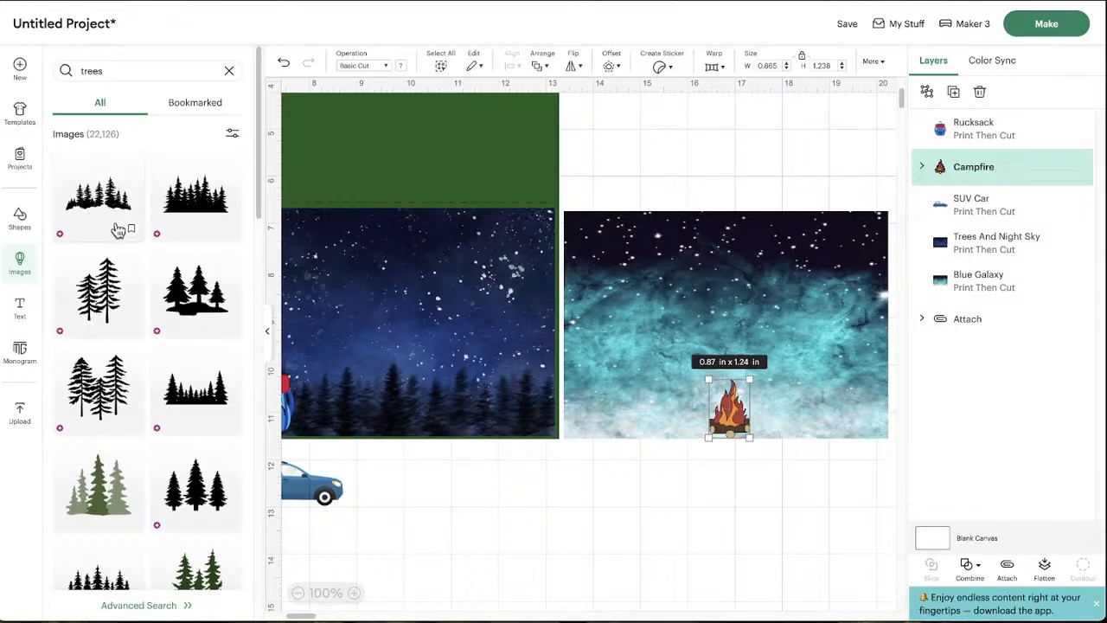
left_click(203, 407)
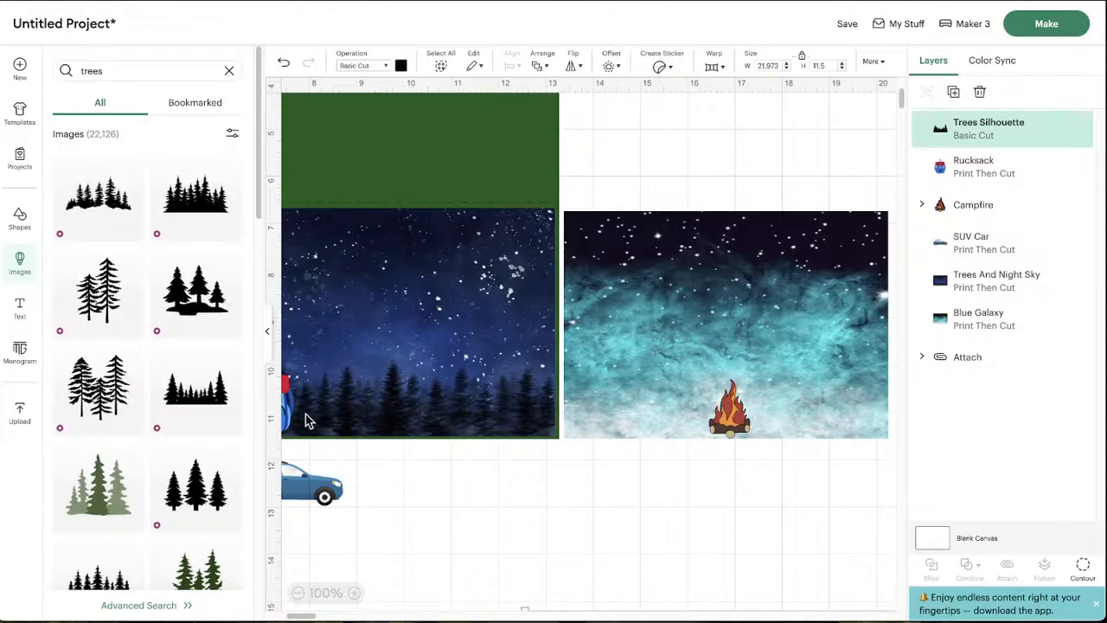
Shrink the trees silhouette to about 8.67 x 4.54 in
scroll(456, 387, "left", 5)
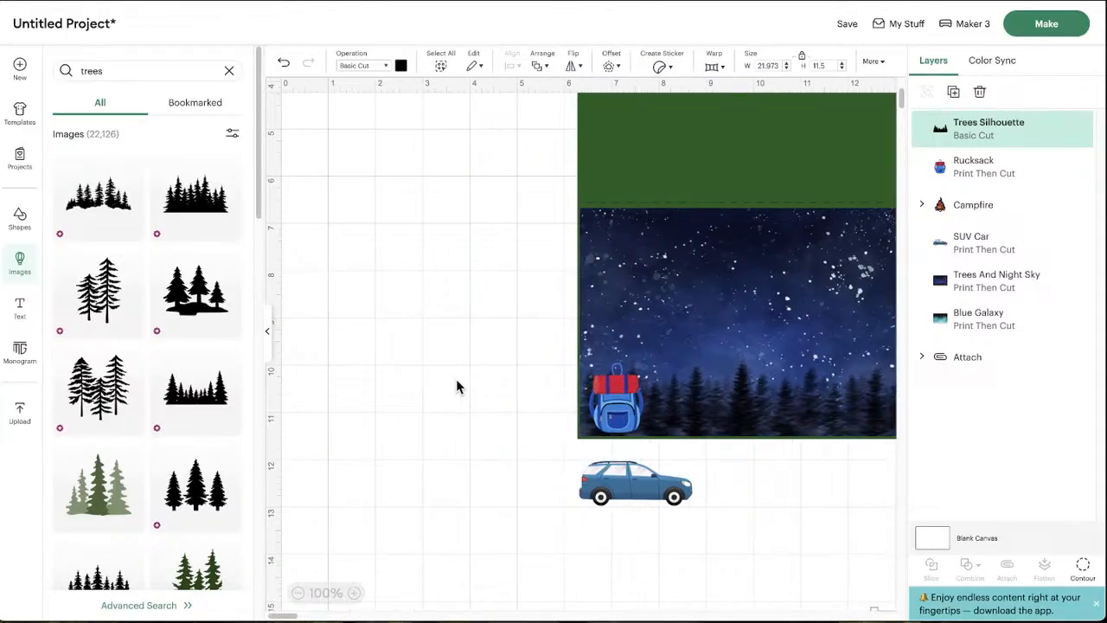
scroll(456, 380, "right", 8)
scroll(454, 376, "down", 5)
scroll(543, 395, "left", 2)
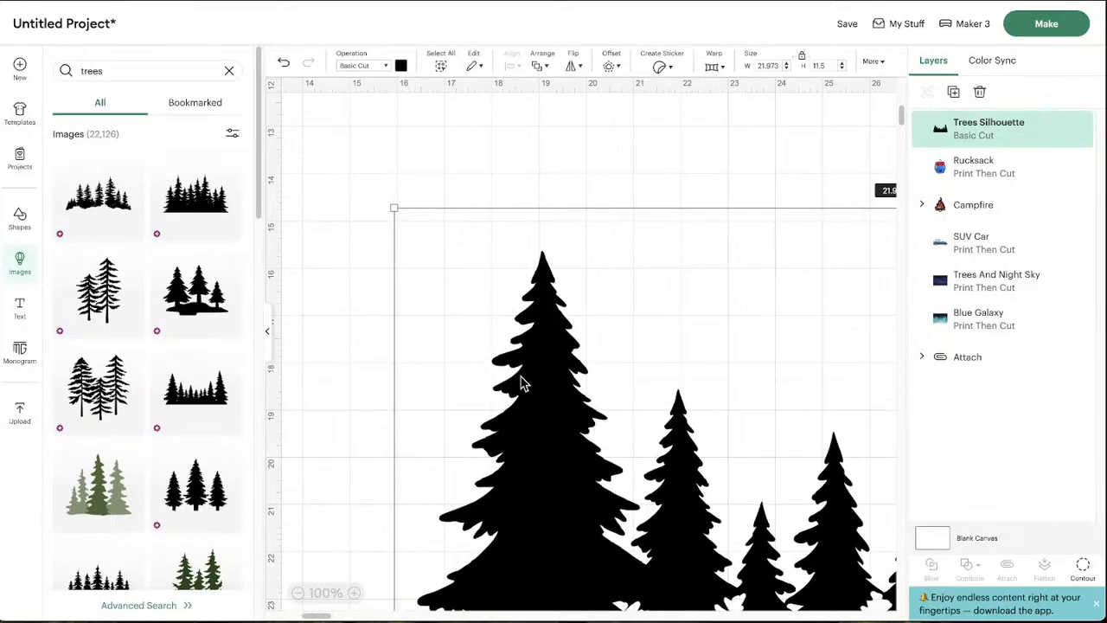
left_click(297, 592)
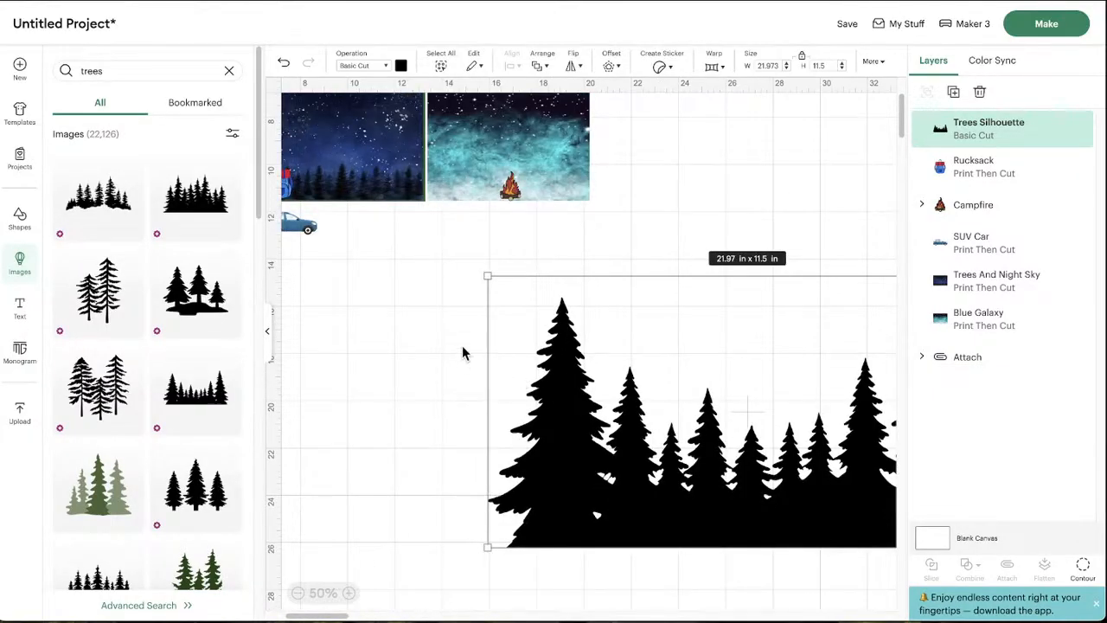
left_click_drag(489, 274, 805, 440)
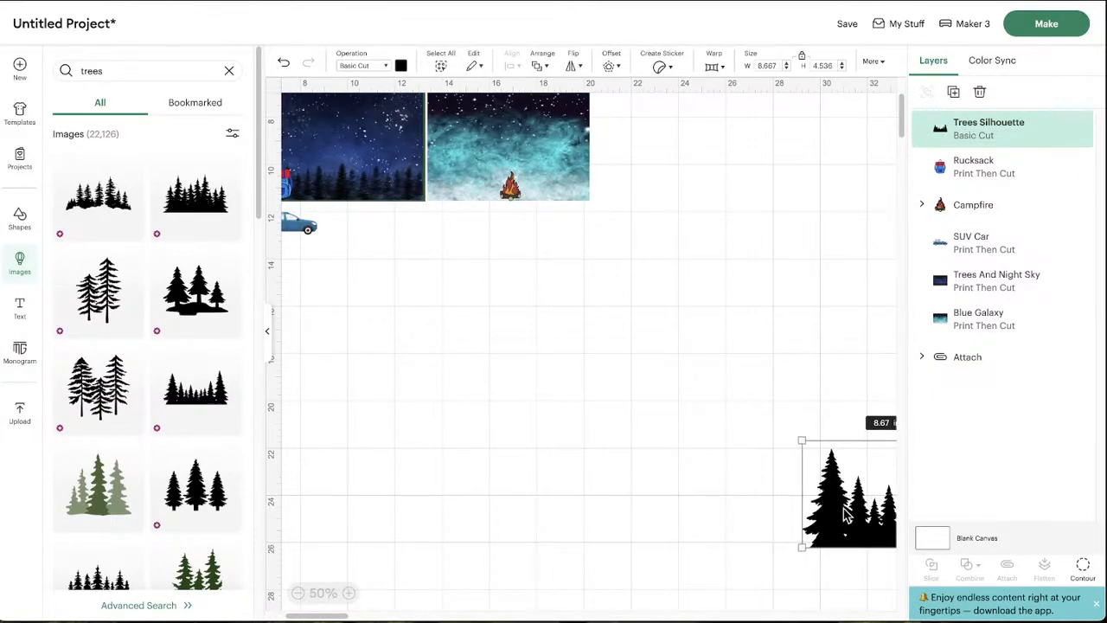
Move the campfire to the empty canvas beyond the blue galaxy and place the trees silhouette over the galaxy's lower part
left_click_drag(847, 513, 430, 246)
right_click(430, 246)
left_click(698, 343)
scroll(546, 327, "up", 4)
left_click_drag(480, 409, 476, 448)
left_click_drag(512, 354, 711, 330)
left_click_drag(498, 457, 521, 376)
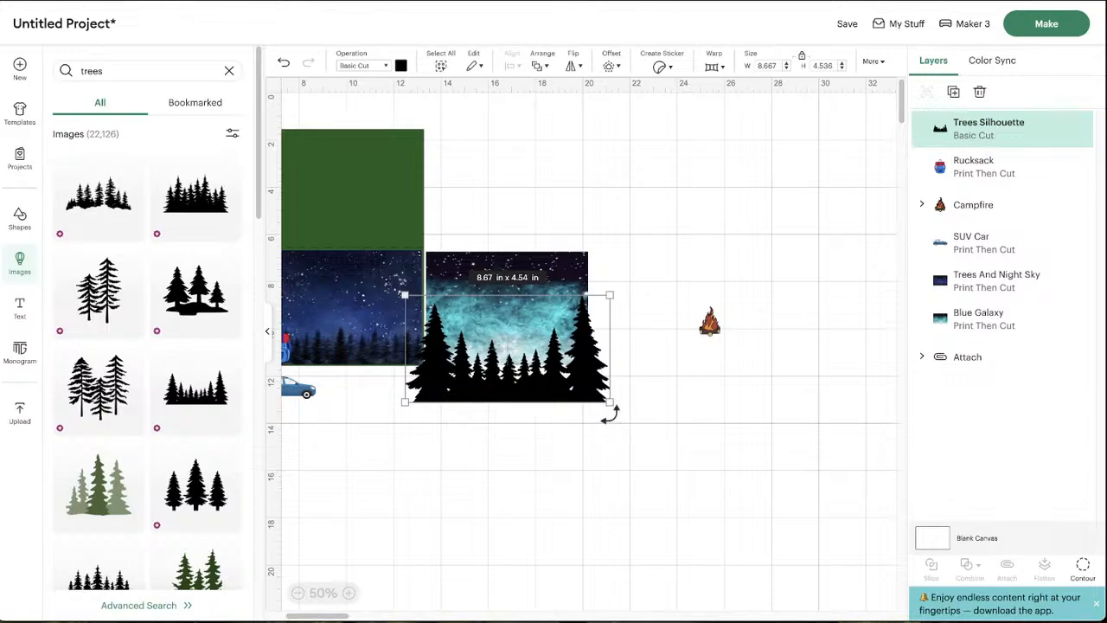
Shrink the trees silhouette to fit the blue galaxy's width and align it with the galaxy's lower edge
left_click_drag(612, 405, 585, 389)
left_click_drag(456, 363, 470, 339)
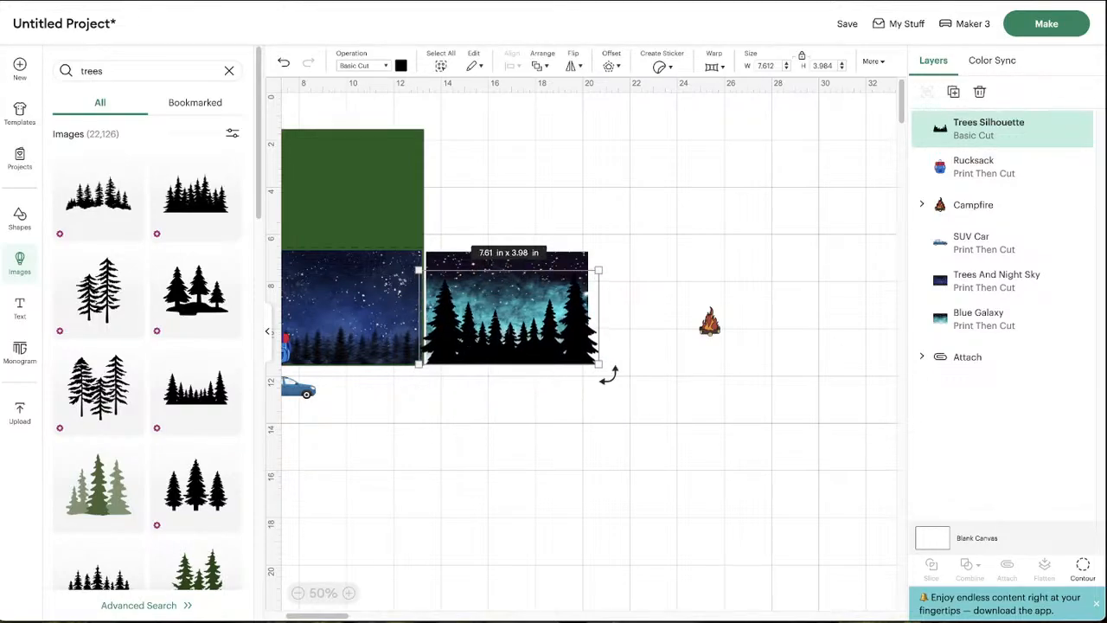
left_click_drag(605, 366, 591, 364)
left_click_drag(516, 327, 590, 339)
left_click(719, 443)
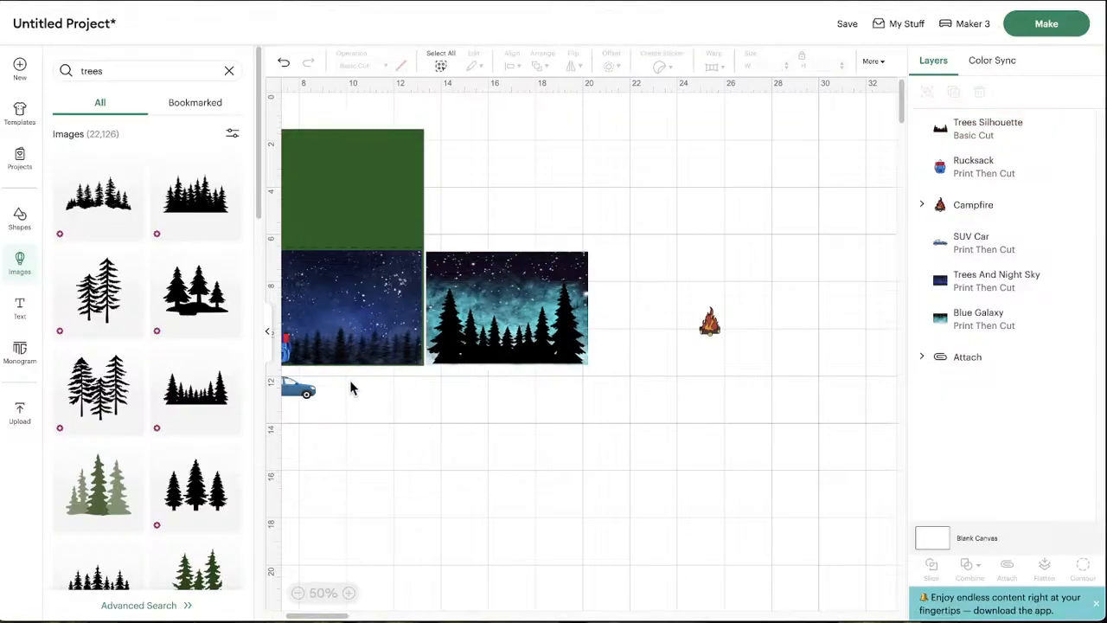
Move the rucksack to the empty canvas below the car and widen the trees silhouette to about 6.78 in
scroll(350, 388, "left", 2)
left_click_drag(346, 359, 328, 484)
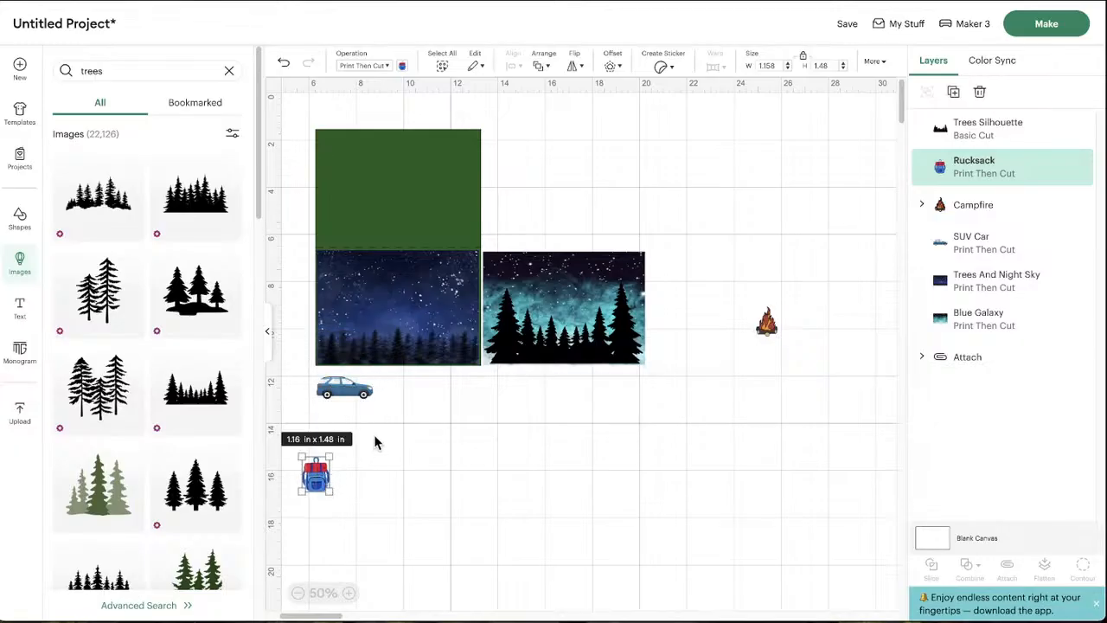
left_click_drag(570, 351, 569, 350)
left_click_drag(646, 330, 647, 329)
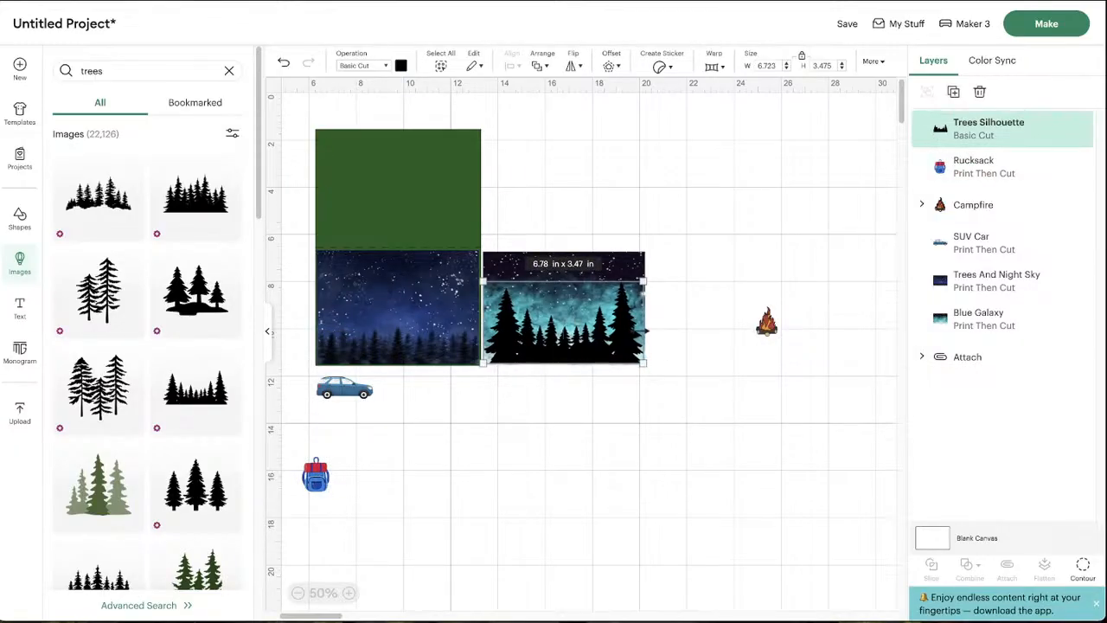
left_click(664, 357)
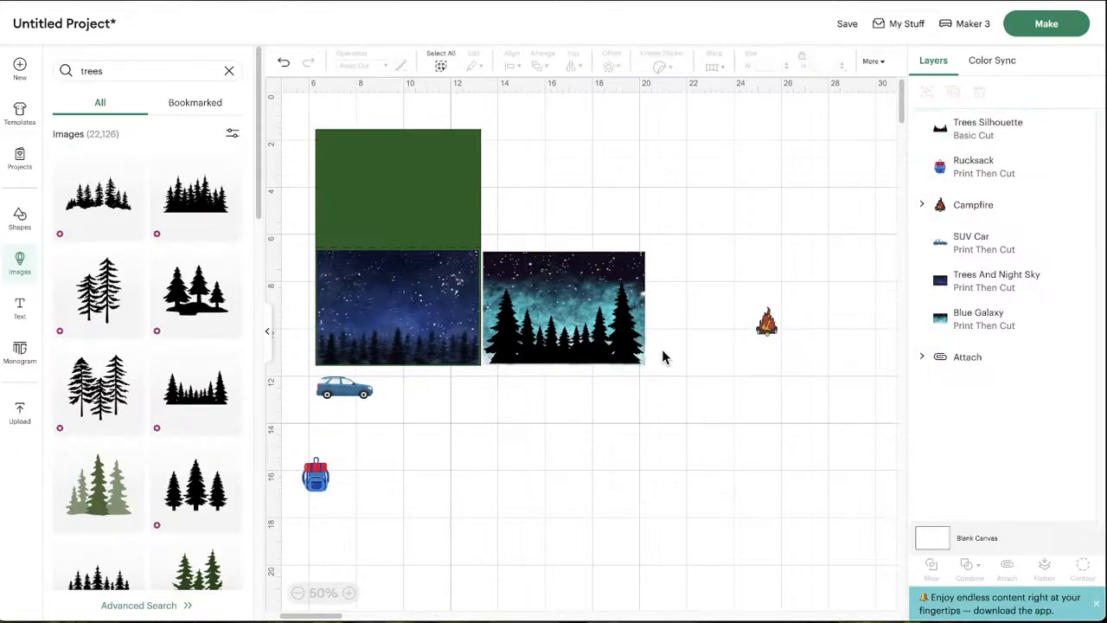
Place the campfire at the blue galaxy's lower edge, bring it to the front of the trees and reduce it to about 0.82 x 1.04 in
left_click(349, 593)
scroll(412, 595, "right", 2)
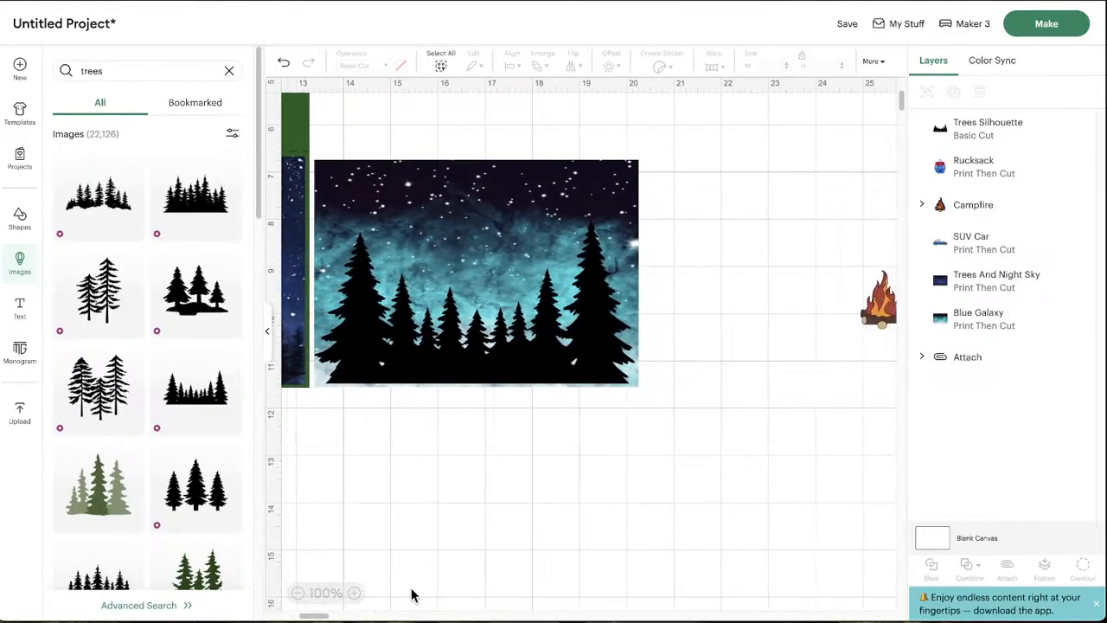
scroll(703, 435, "left", 1)
scroll(699, 476, "right", 3)
left_click_drag(830, 305, 444, 383)
right_click(747, 357)
left_click(788, 221)
left_click(771, 238)
scroll(430, 499, "left", 4)
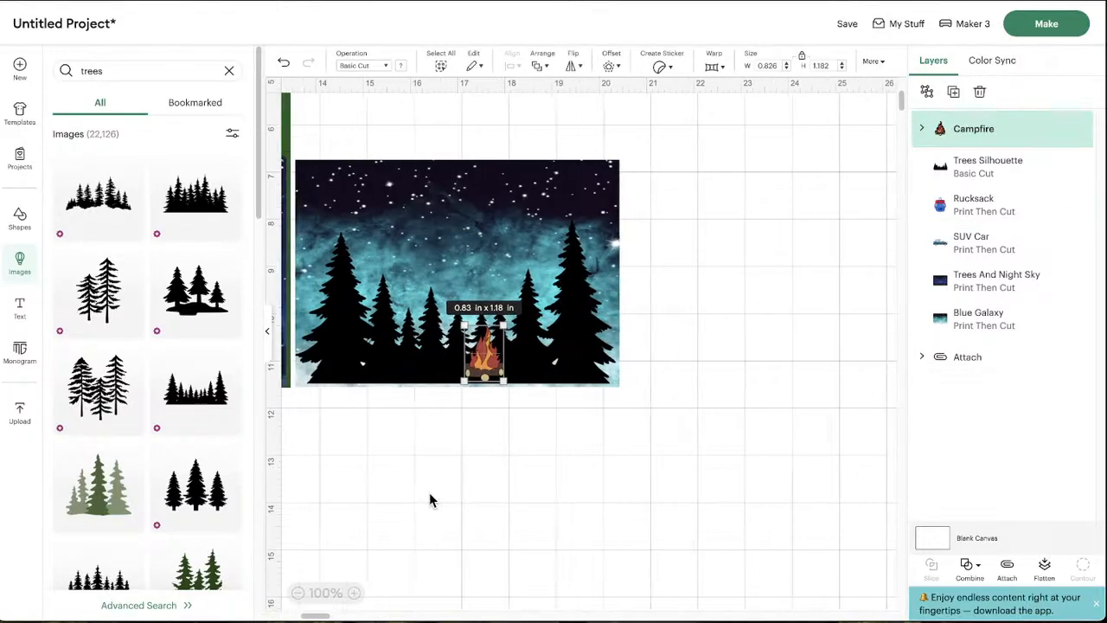
left_click(561, 461)
scroll(485, 444, "left", 2)
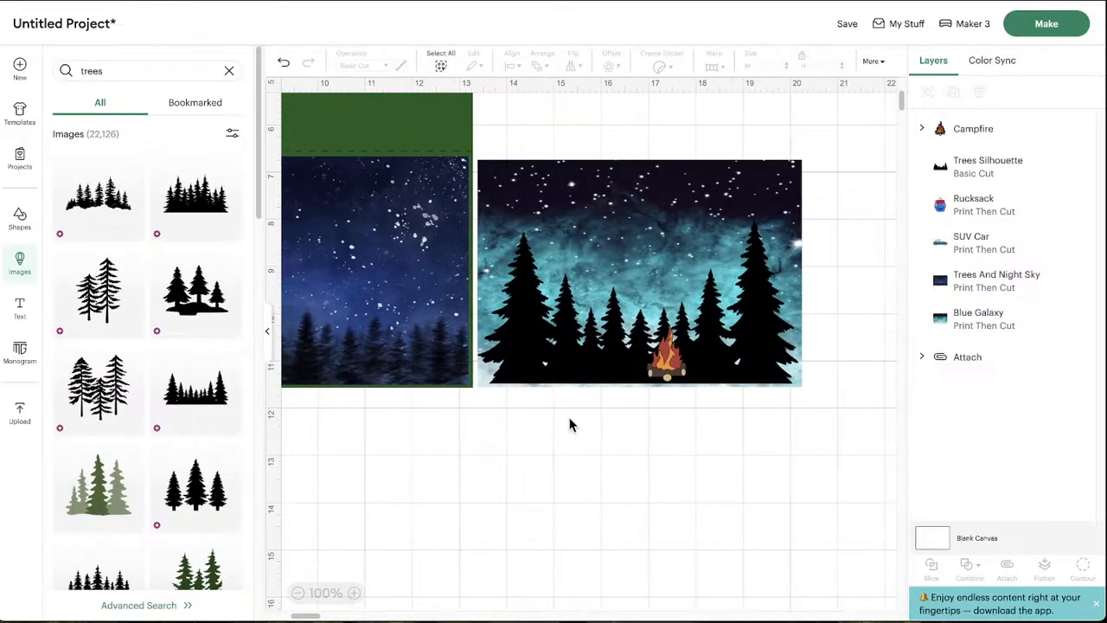
mouse_move(680, 372)
left_mouse_down()
mouse_move(650, 379)
mouse_move(663, 372)
left_mouse_up()
Stretch the trees silhouette upward to a height of about 3.92 in, keeping its width
left_click(580, 355)
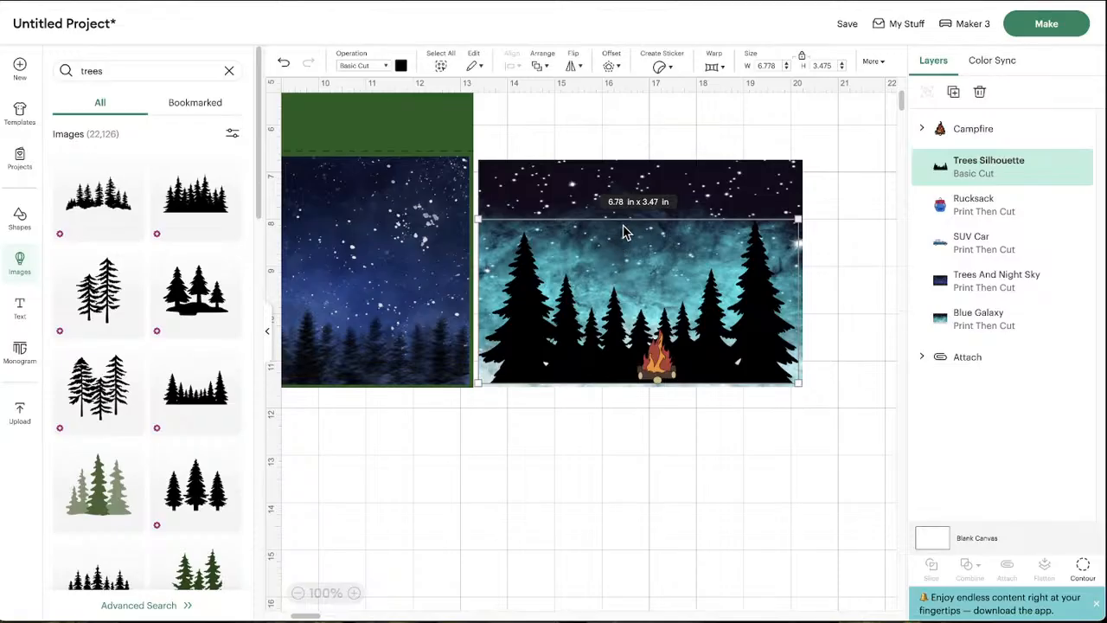
left_click_drag(637, 219, 638, 198)
left_click(613, 410)
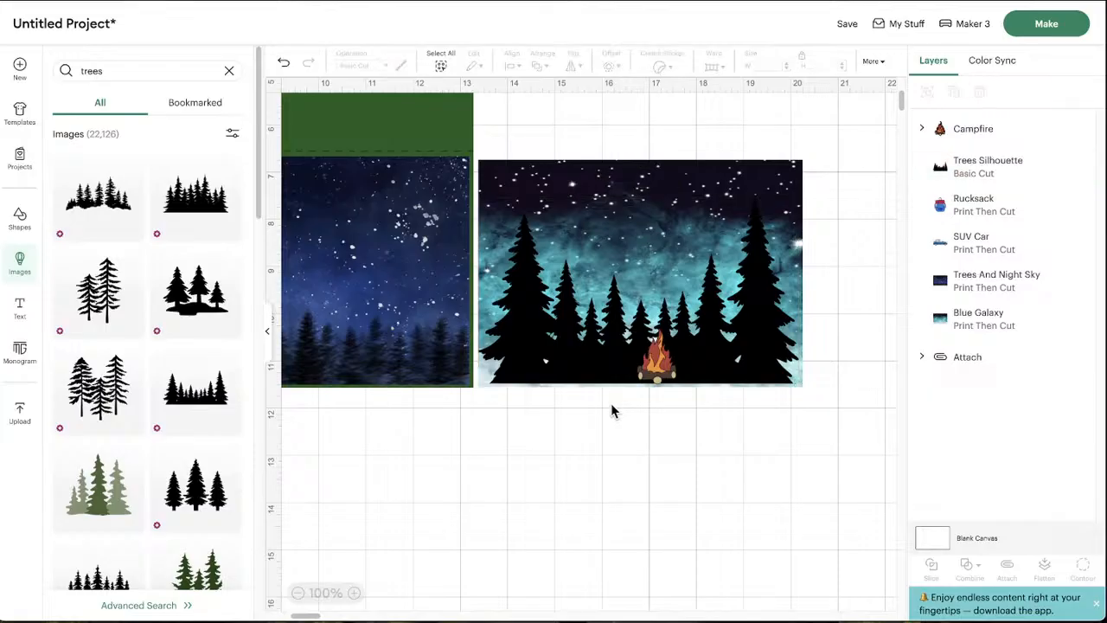
Move the trees silhouette from the blue galaxy onto the night sky picture, aligned with the picture's lower edge
scroll(616, 410, "right", 2)
scroll(616, 410, "left", 10)
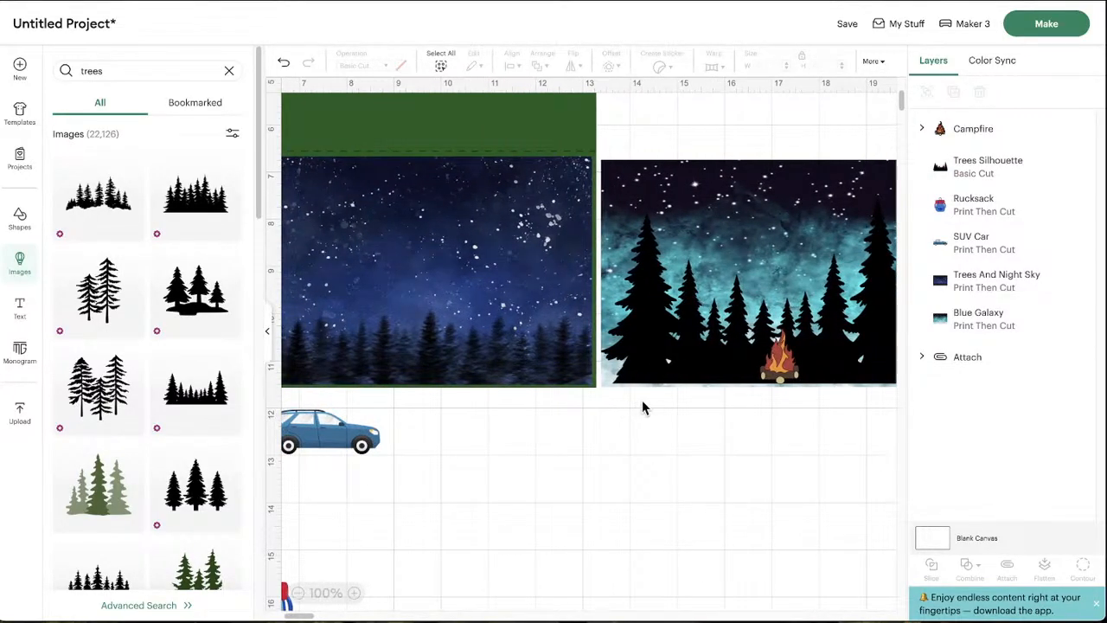
scroll(642, 401, "left", 3)
left_click(745, 333)
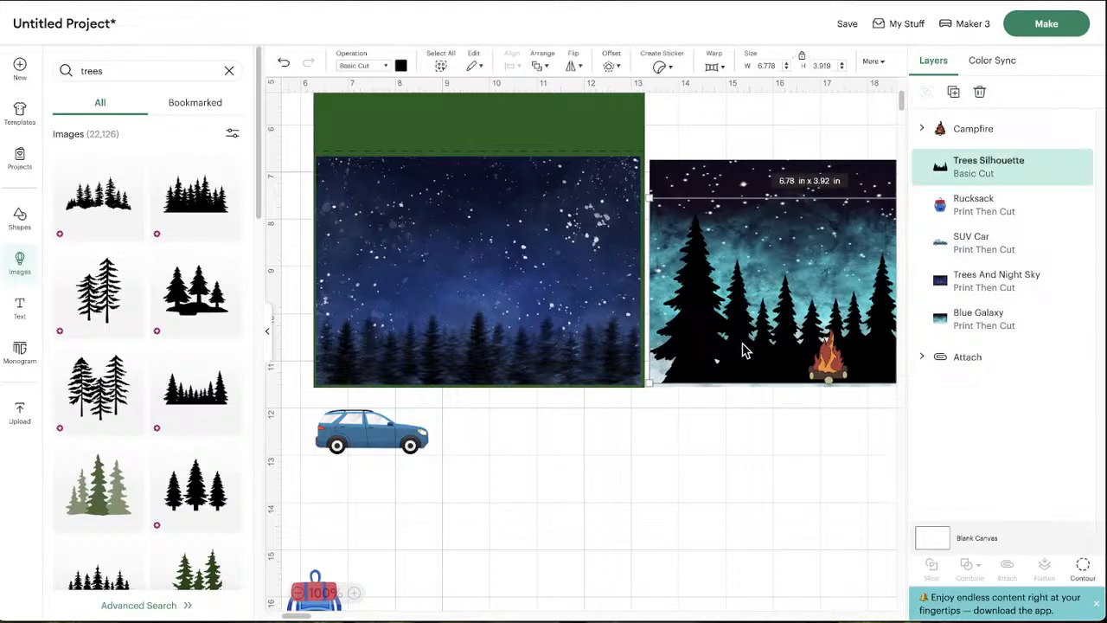
left_click_drag(741, 346, 504, 336)
scroll(505, 335, "left", 7)
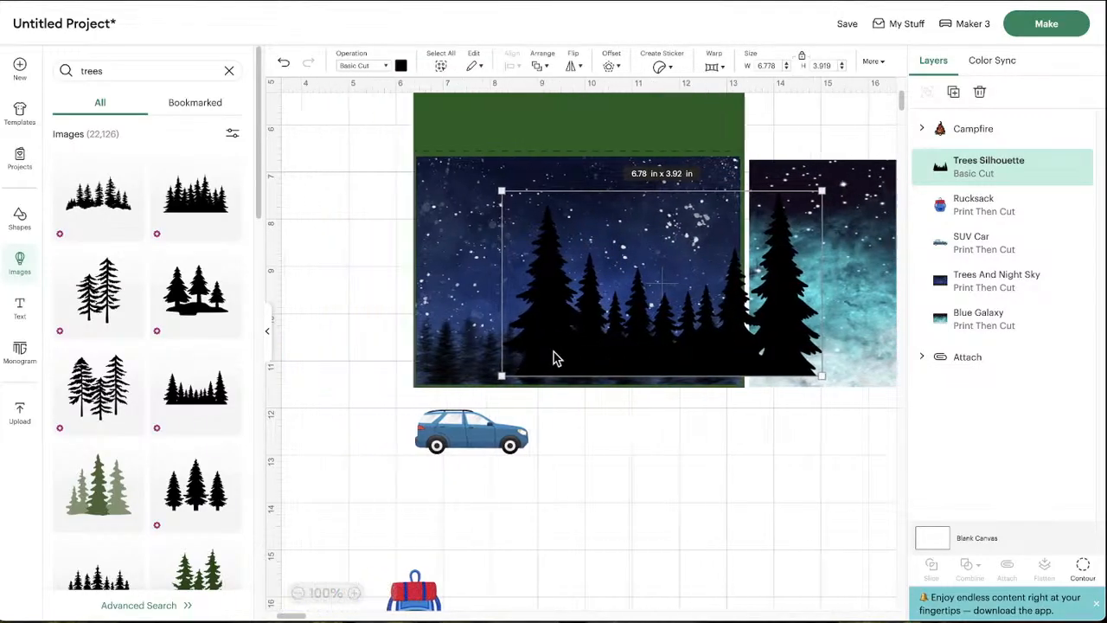
left_click_drag(730, 354, 640, 361)
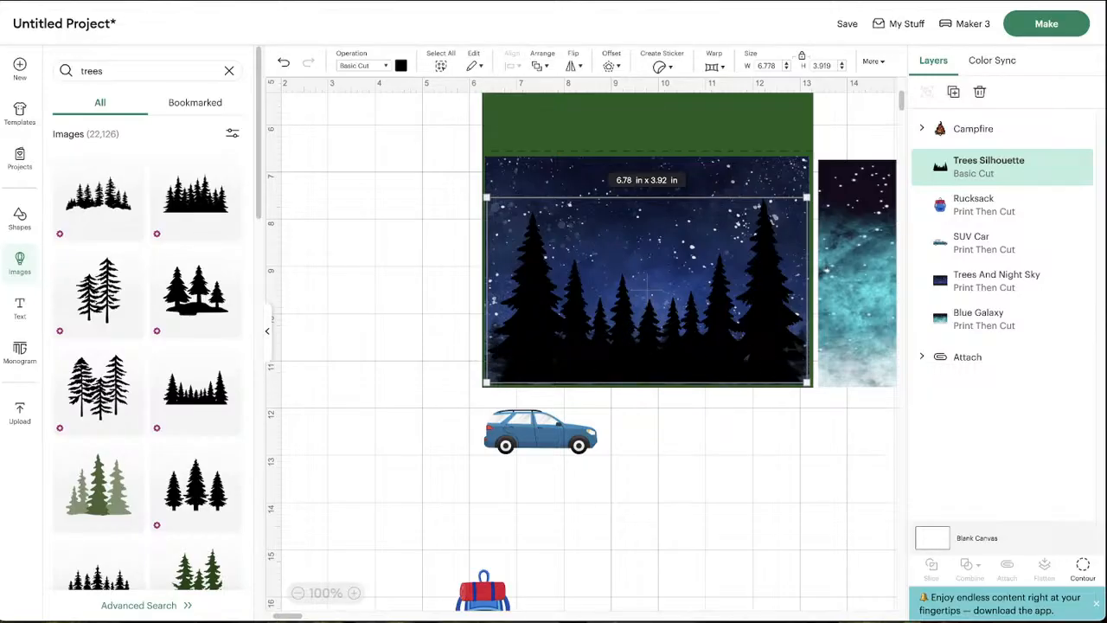
Move the campfire from the blue galaxy to the middle of the treeline's base on the night sky picture
scroll(641, 410, "right", 5)
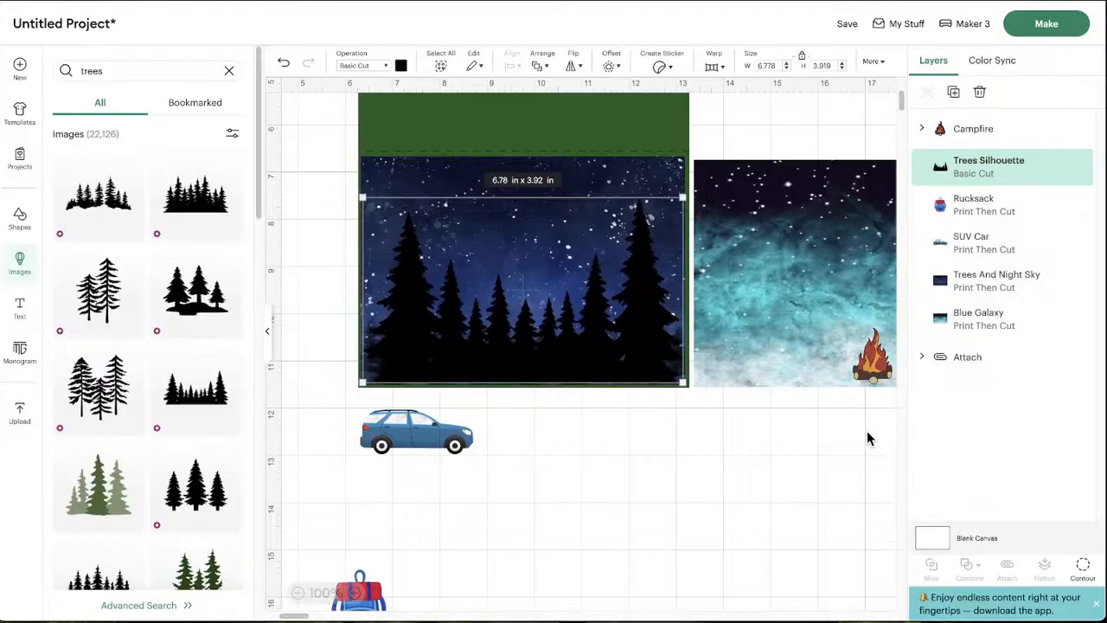
left_click_drag(868, 359, 557, 386)
scroll(578, 459, "left", 2)
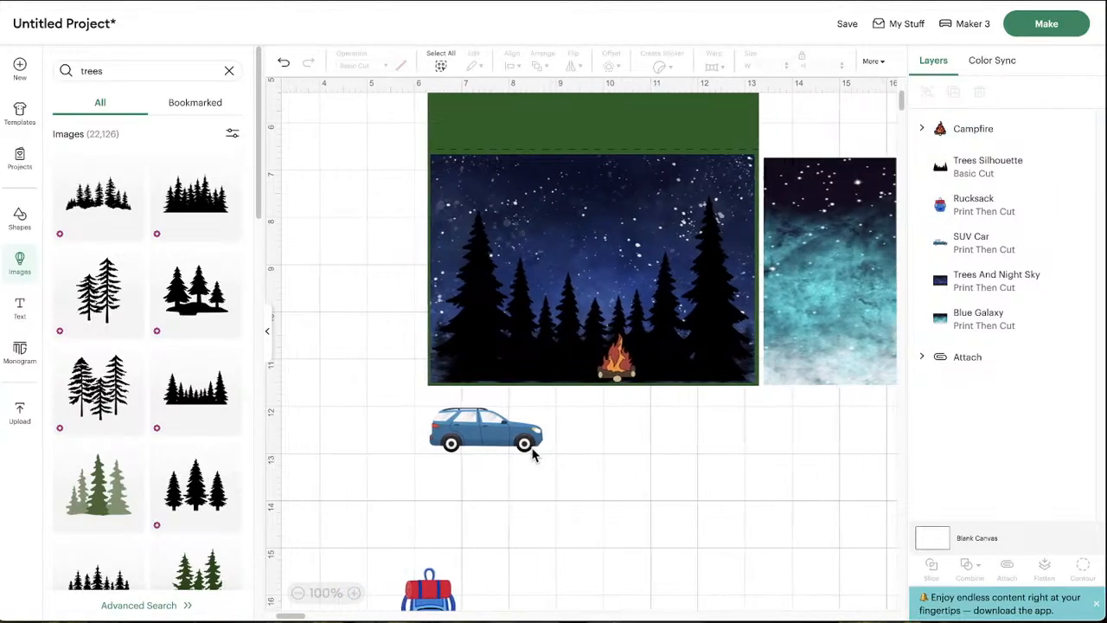
left_click_drag(629, 370, 613, 370)
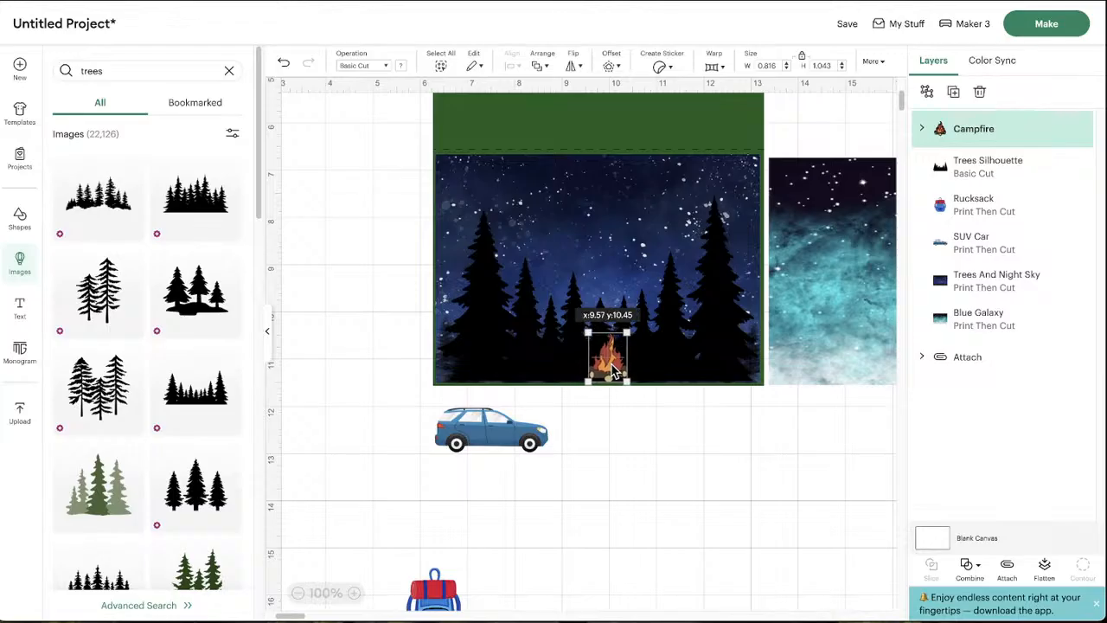
left_click(647, 443)
left_click(606, 370)
Place the SUV car in the night sky's lower-left corner, bring it to the front and shift the campfire closer to it
left_click(490, 438)
left_click_drag(491, 438, 488, 374)
right_click(505, 472)
left_click(539, 222)
left_click_drag(598, 372, 588, 374)
Bring the rucksack to the front, shrink it to about 0.58 x 0.74 in and place it against the car's front end
left_click_drag(449, 595, 551, 467)
right_click(551, 463)
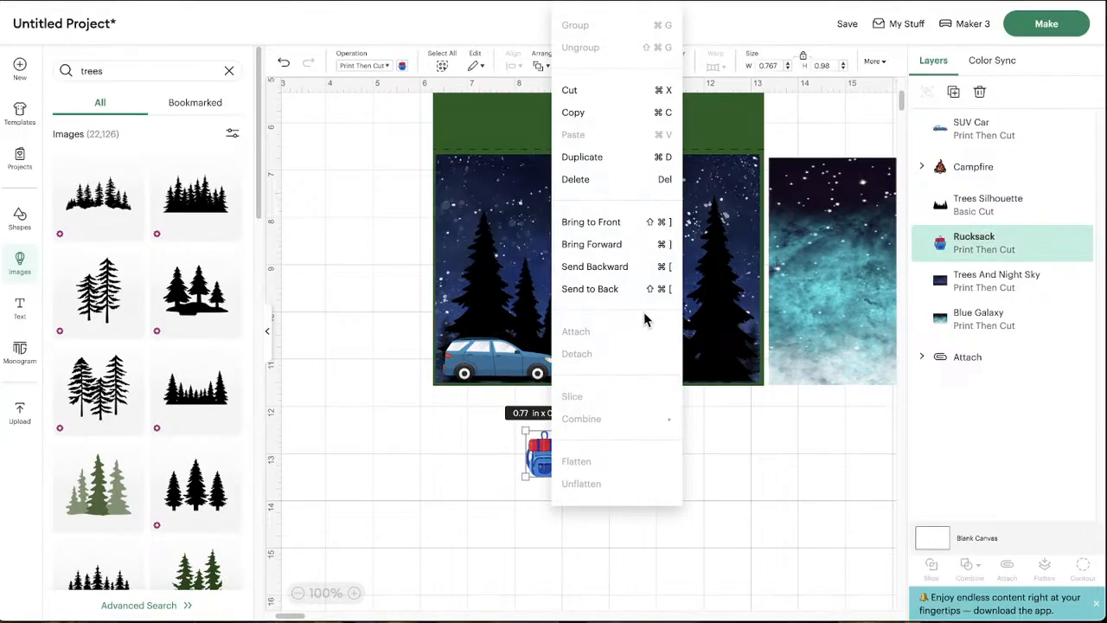
left_click(628, 222)
left_click_drag(484, 371, 484, 367)
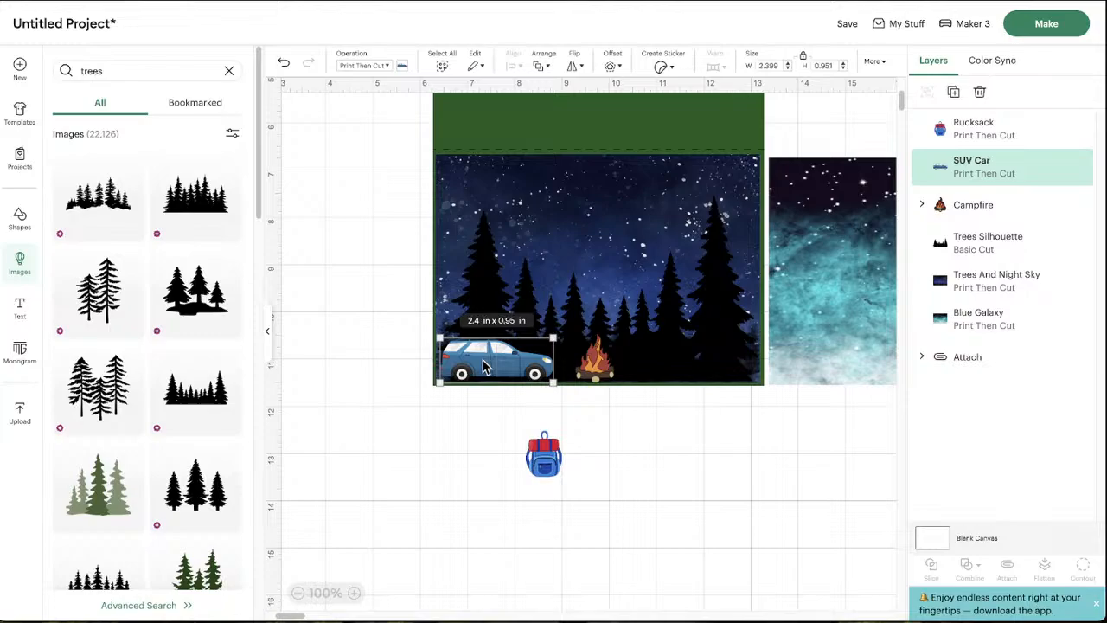
left_click_drag(556, 471, 524, 372)
left_click(549, 423)
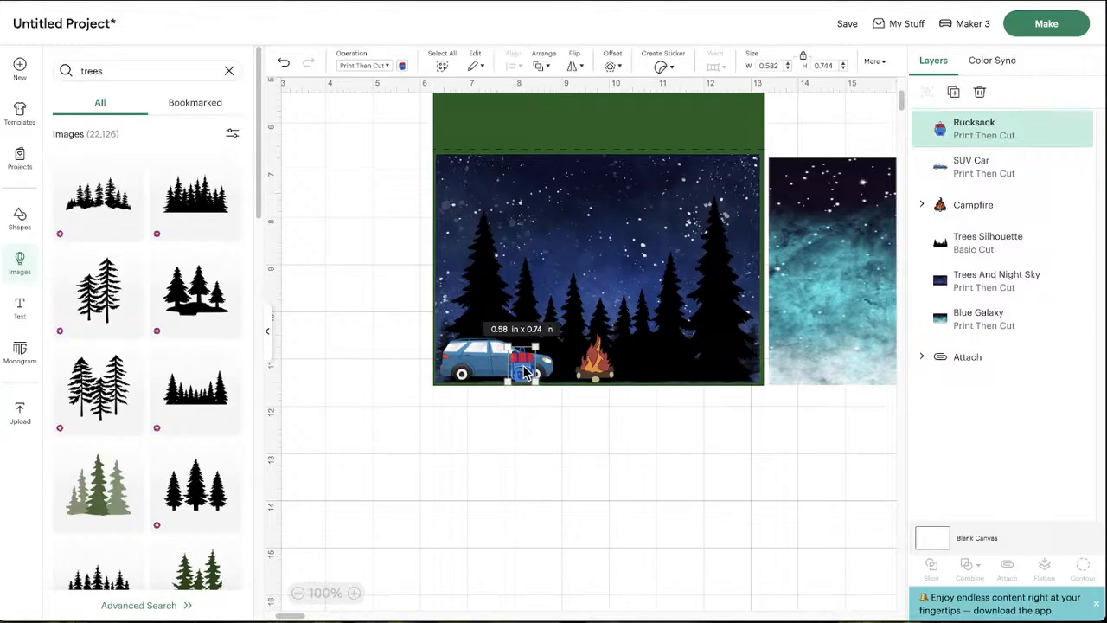
left_click(605, 455)
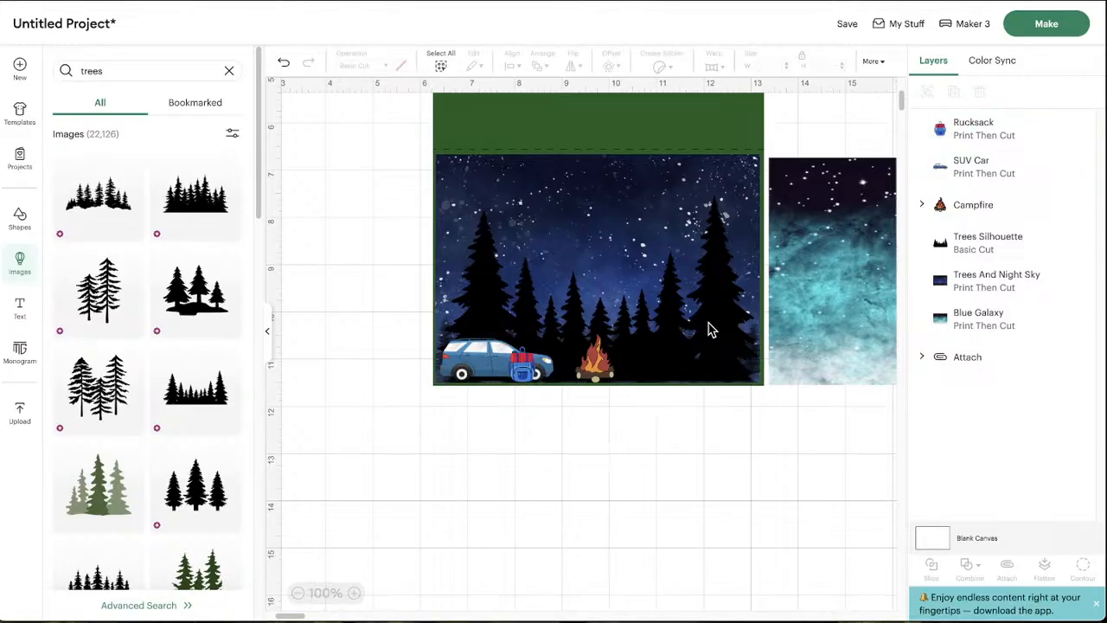
Search the image library for tent and add the orange tent with the dark opening
scroll(540, 364, "down", 1)
left_click(113, 71)
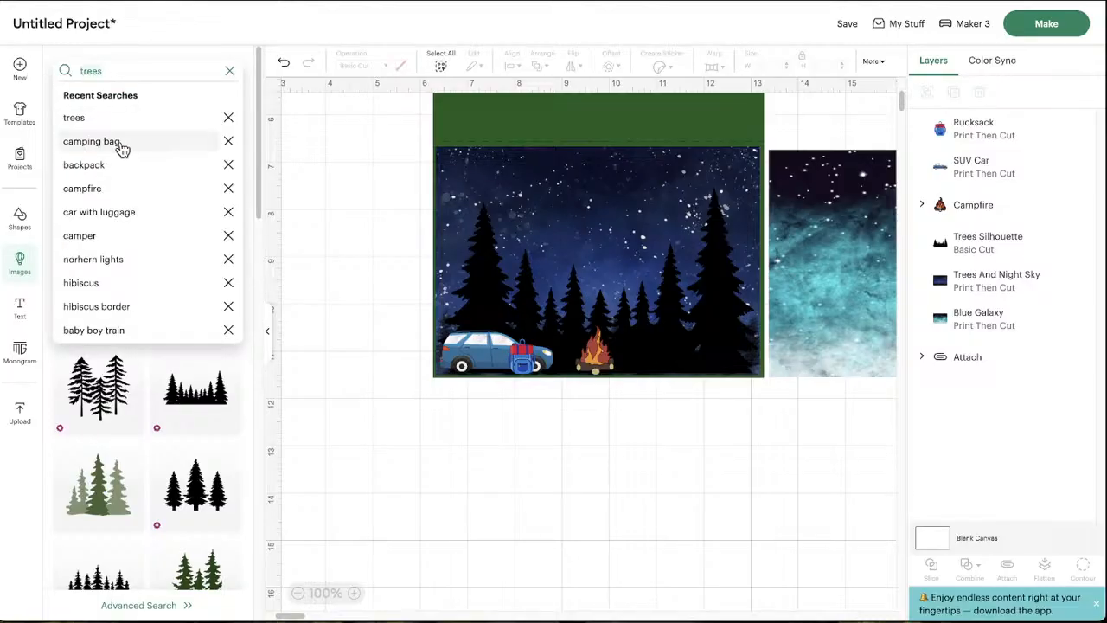
key("BackSpace")
key("BackSpace")
key("BackSpace")
key("BackSpace")
type("ent")
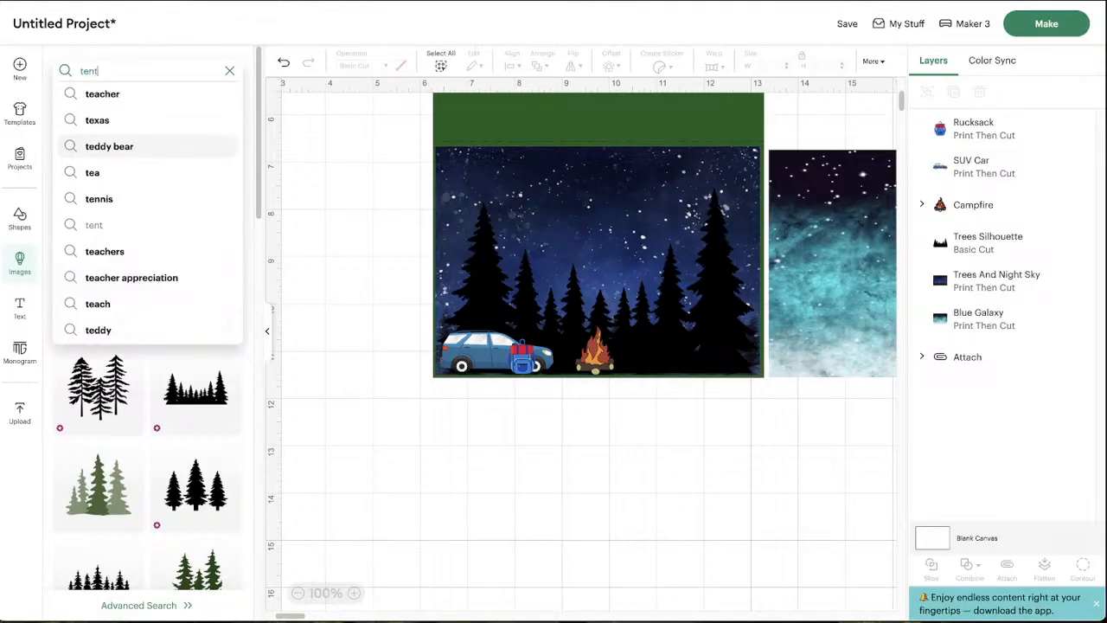
key("Return")
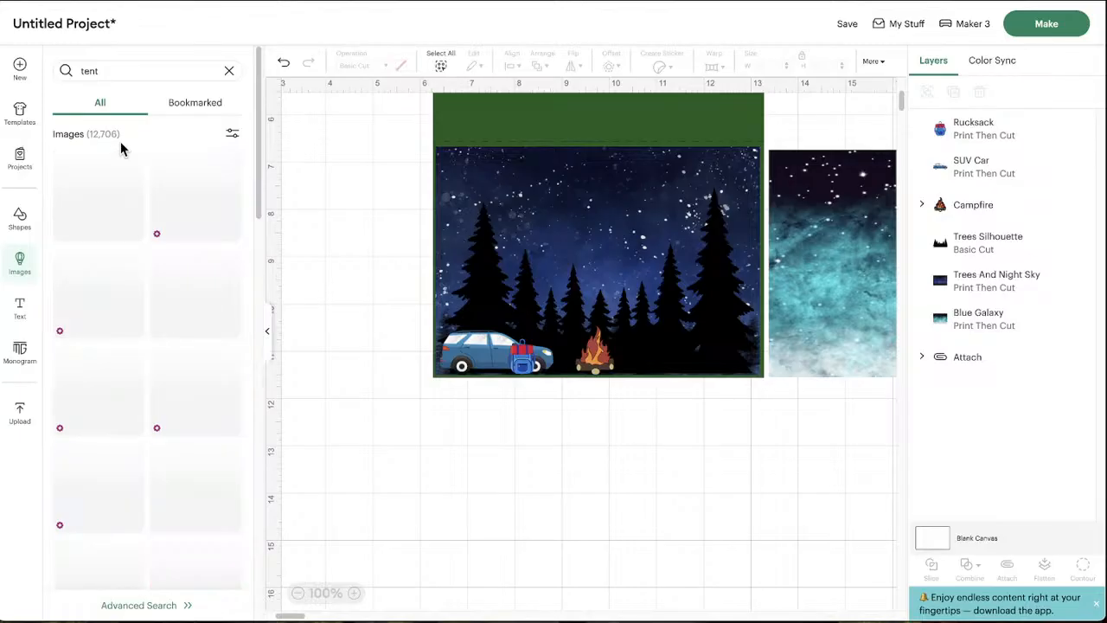
scroll(126, 407, "down", 10)
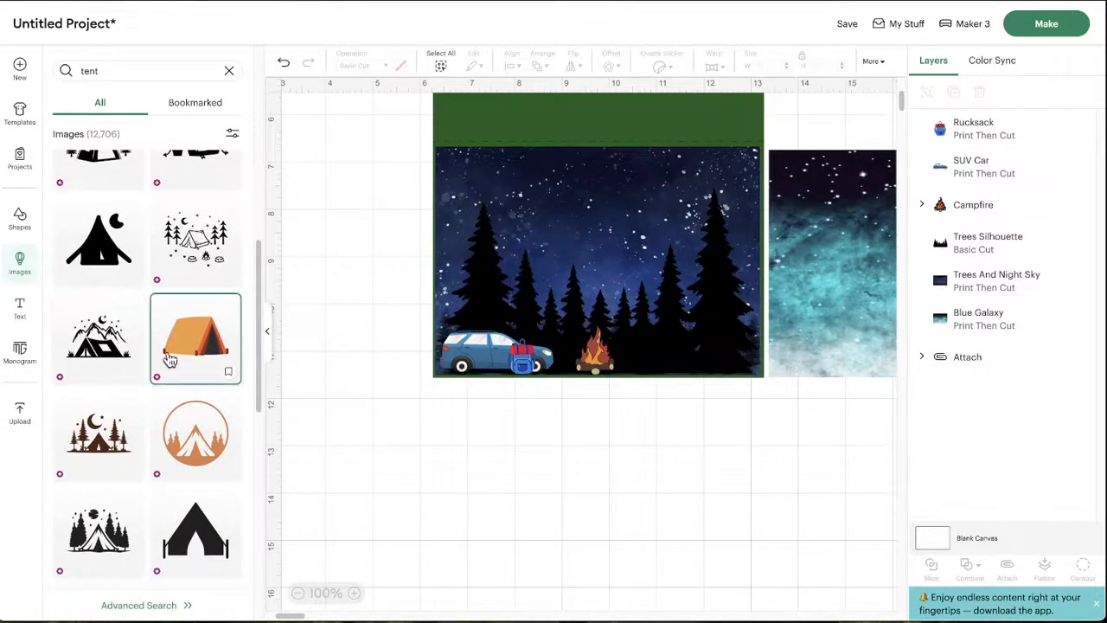
left_click(170, 360)
Move the tent to the empty canvas below the card and shrink it to about 1.99 x 1.19 in
left_click_drag(403, 375, 487, 441)
left_click_drag(424, 502, 750, 309)
left_click_drag(798, 281, 656, 476)
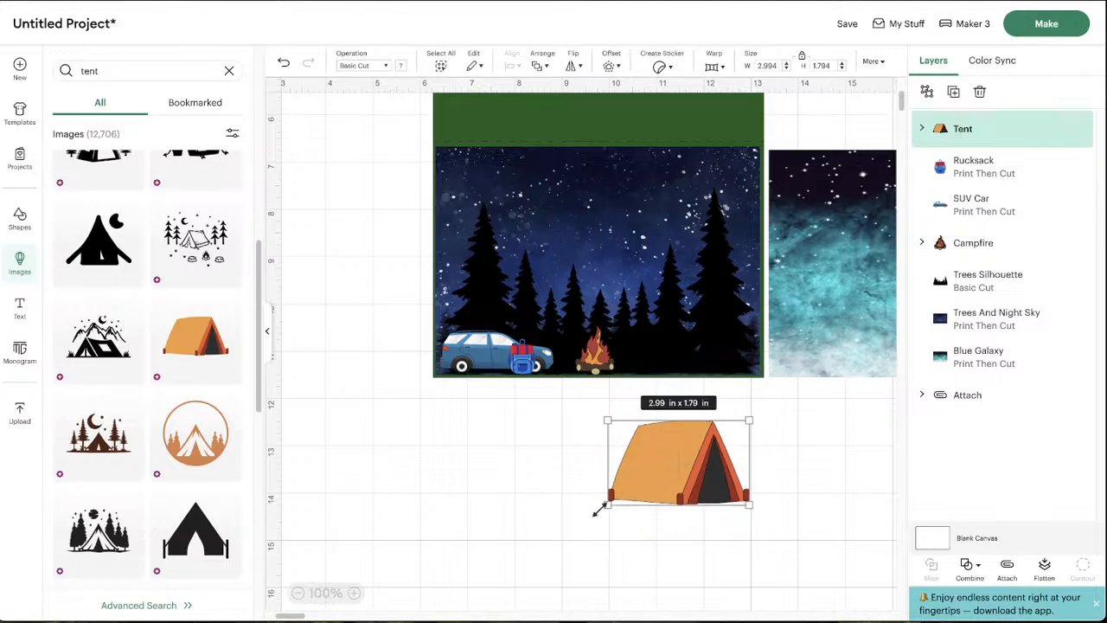
left_click_drag(603, 510, 647, 478)
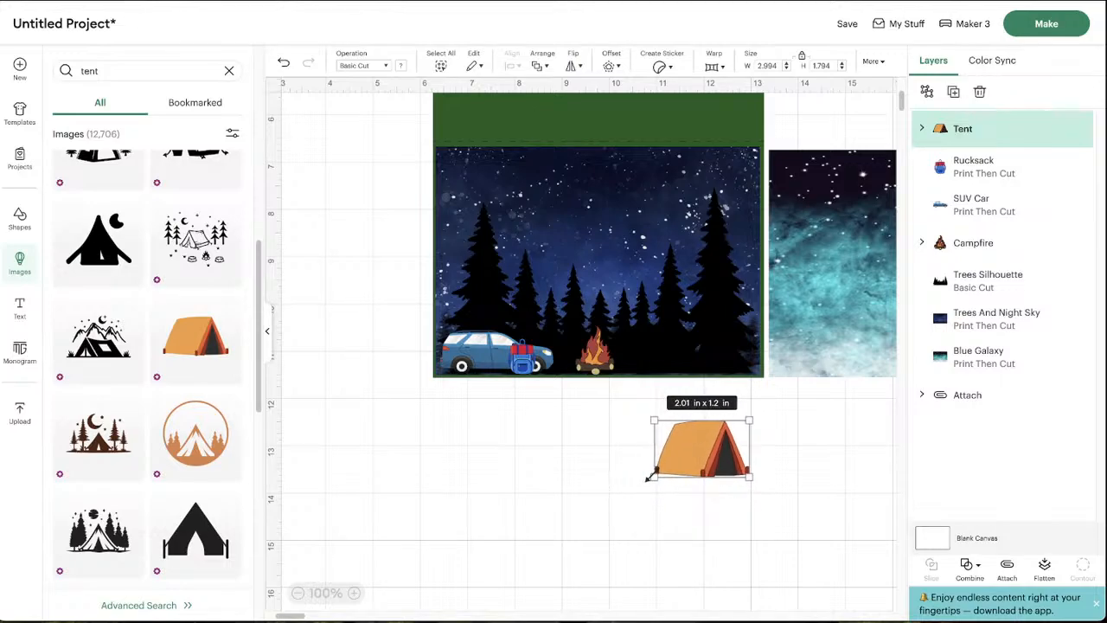
Search the image library for camper
left_click(103, 68)
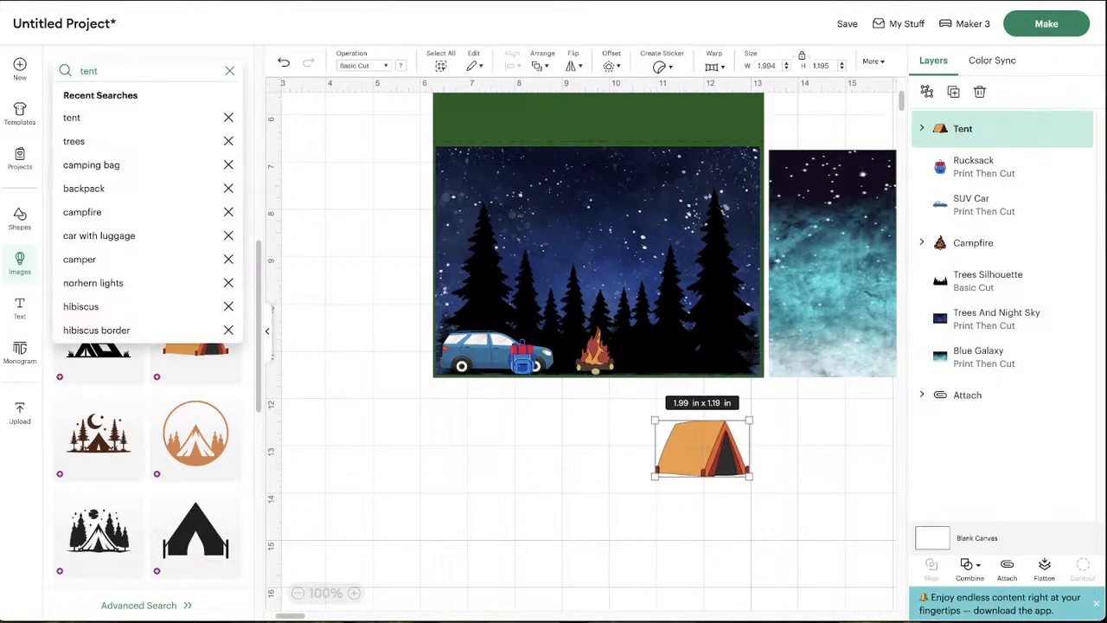
key("BackSpace")
key("BackSpace")
key("BackSpace")
key("BackSpace")
type("camper")
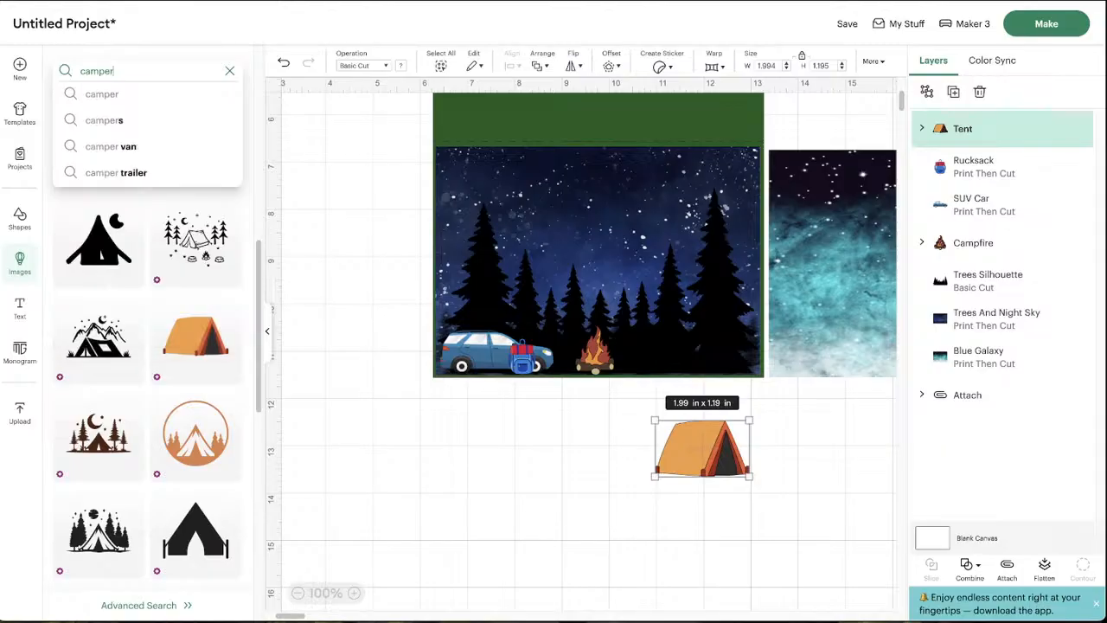
key("Return")
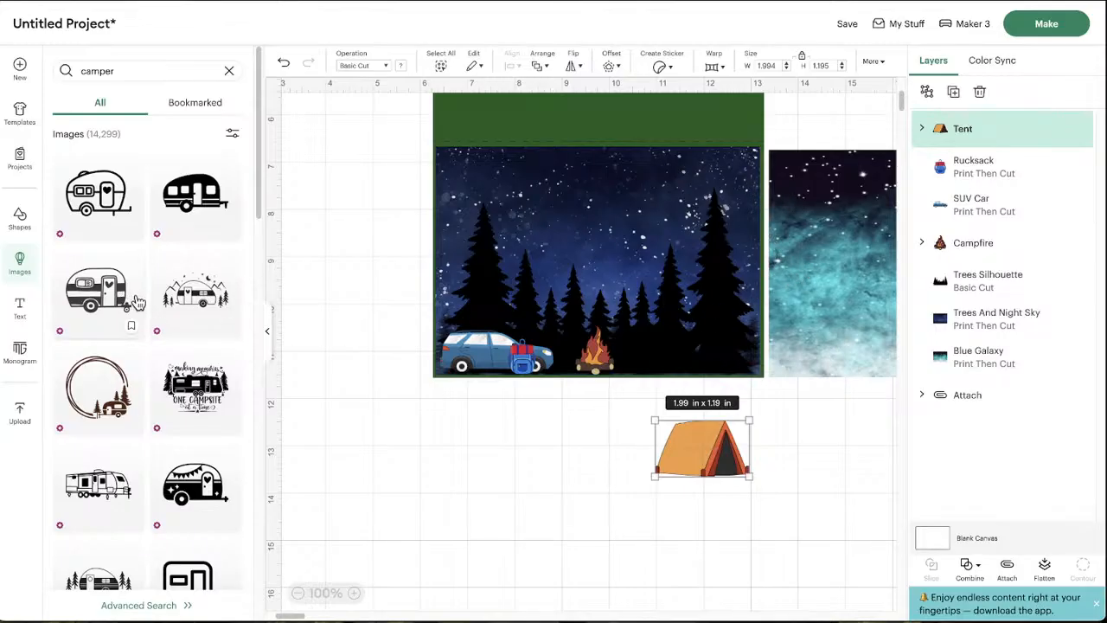
Look through the camper search results for an image that suits the night camping scene
scroll(134, 320, "down", 1)
scroll(131, 342, "up", 1)
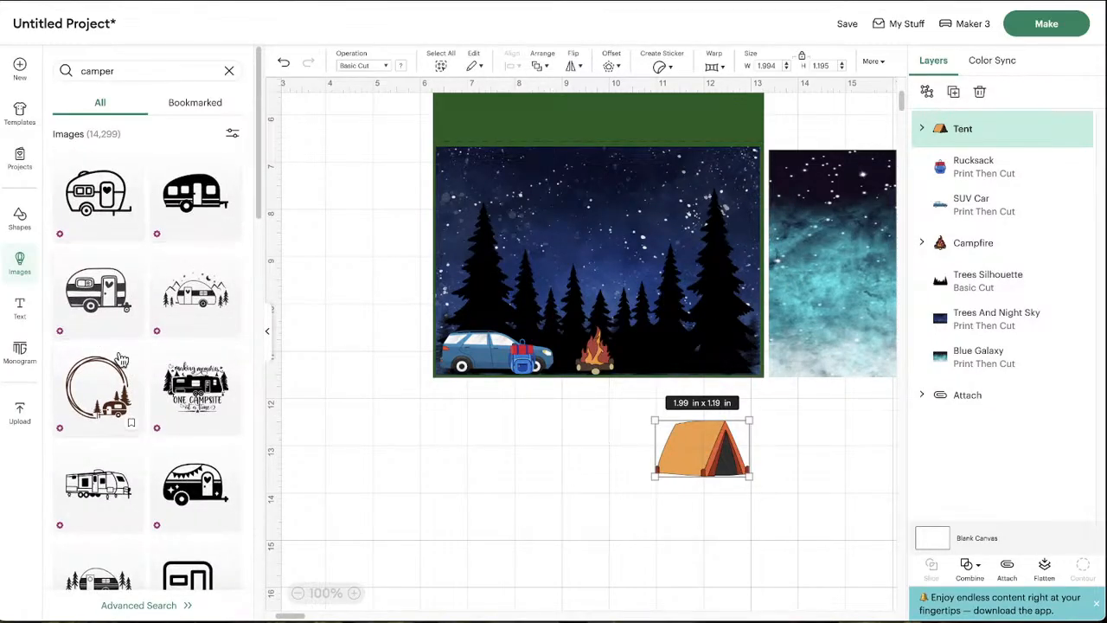
scroll(143, 333, "down", 2)
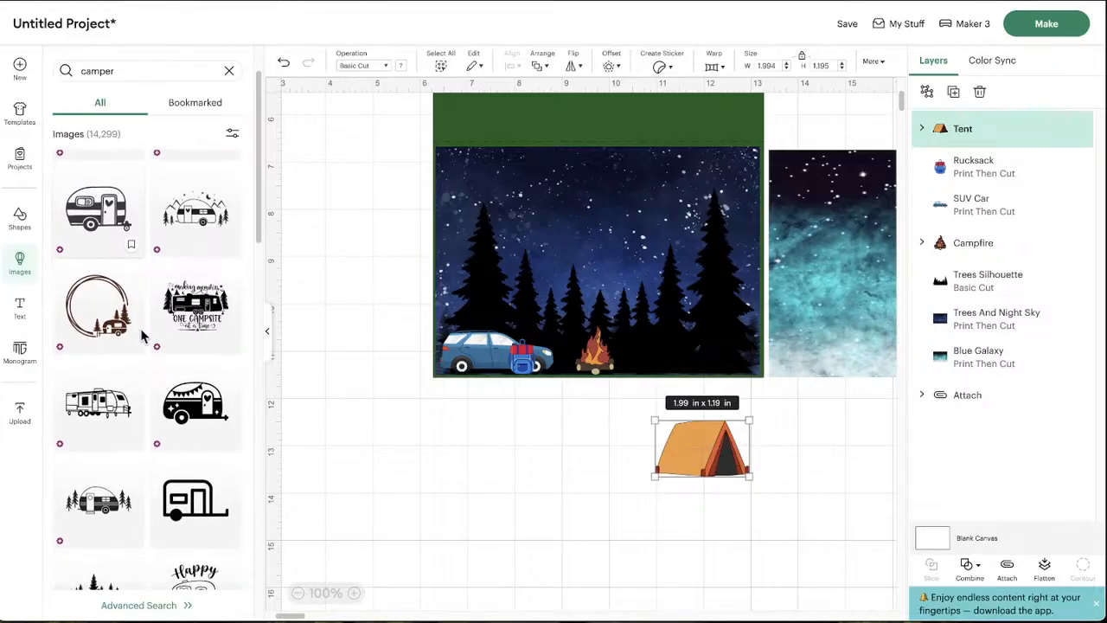
scroll(126, 399, "down", 10)
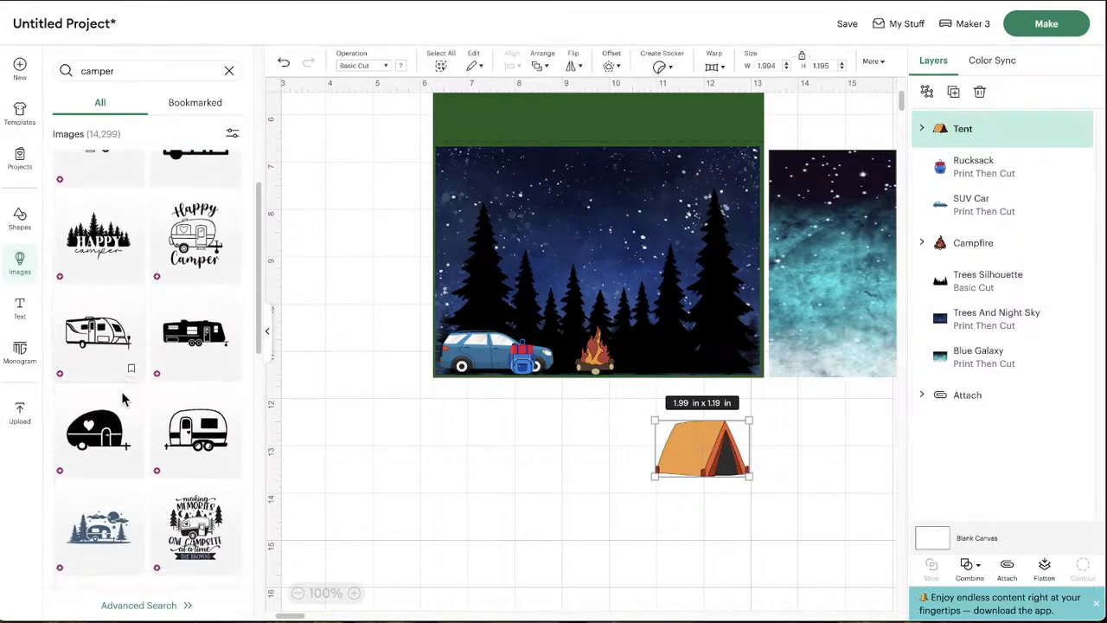
scroll(125, 400, "down", 2)
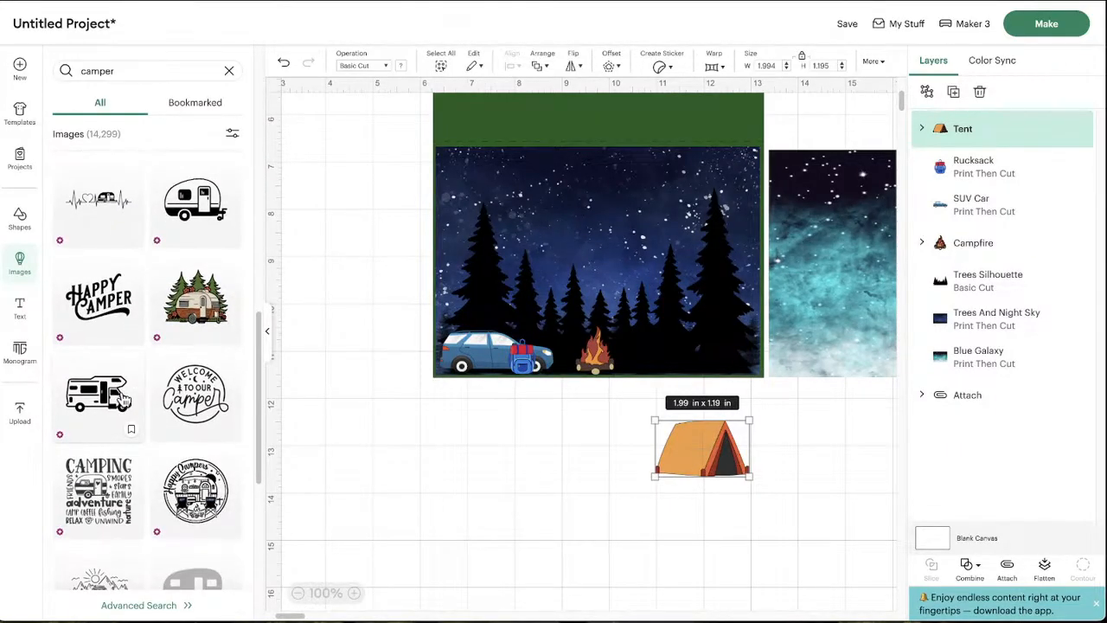
scroll(126, 400, "down", 9)
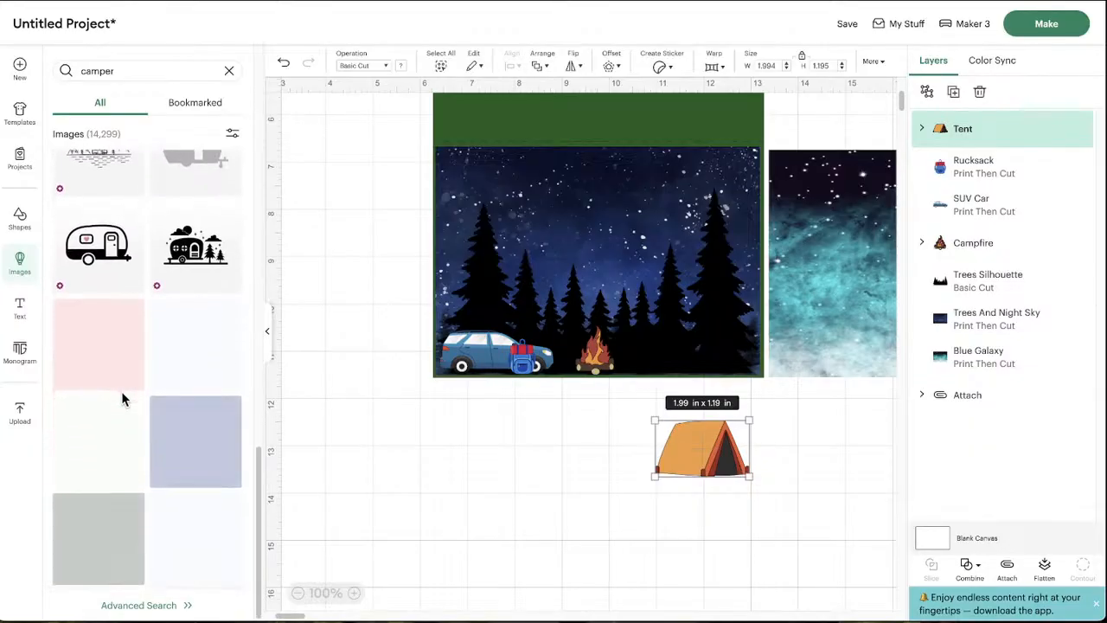
scroll(147, 432, "down", 1)
scroll(142, 433, "up", 6)
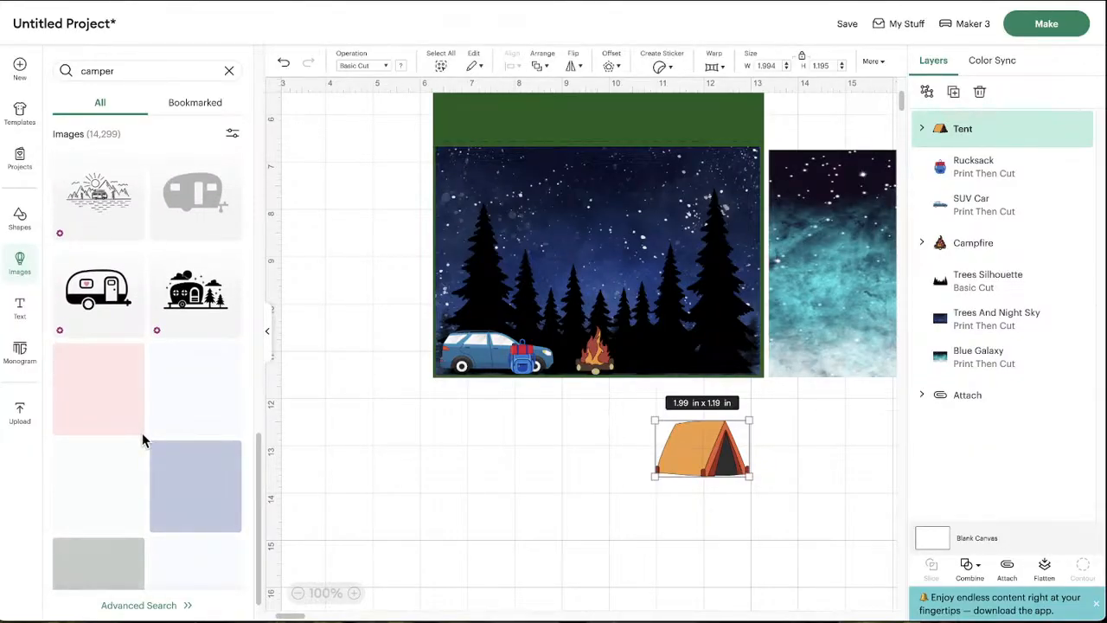
scroll(143, 437, "up", 7)
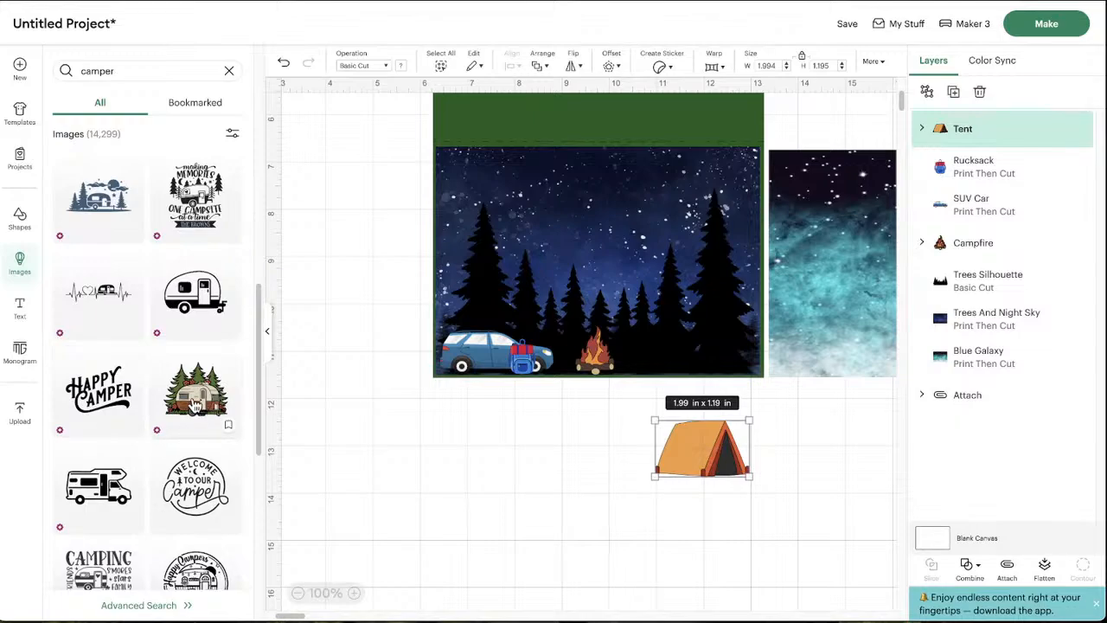
scroll(183, 431, "up", 10)
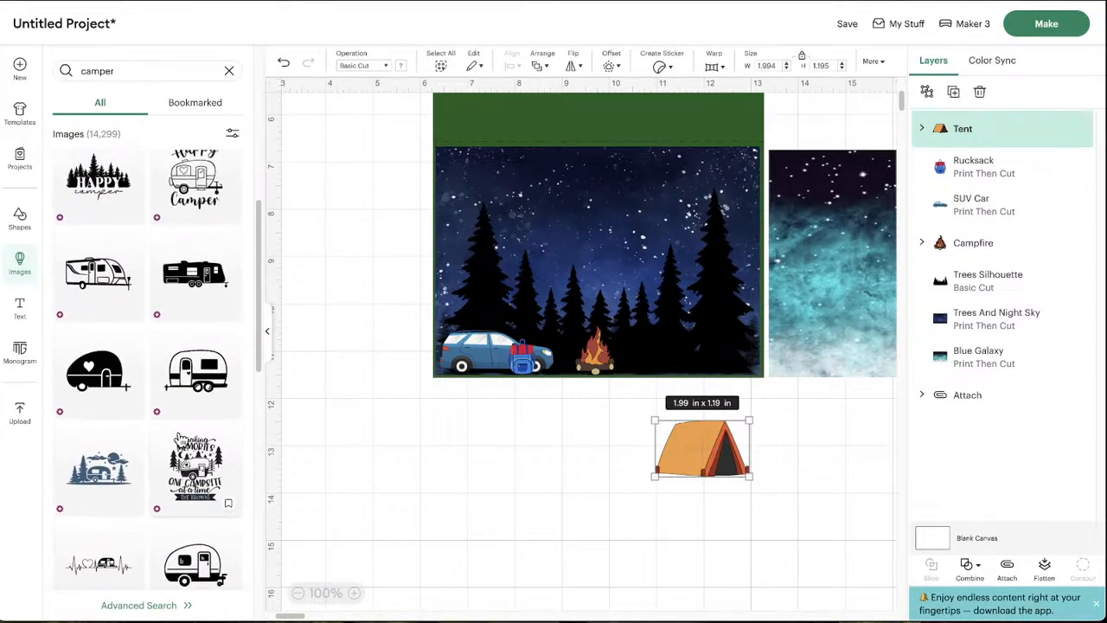
scroll(180, 439, "down", 15)
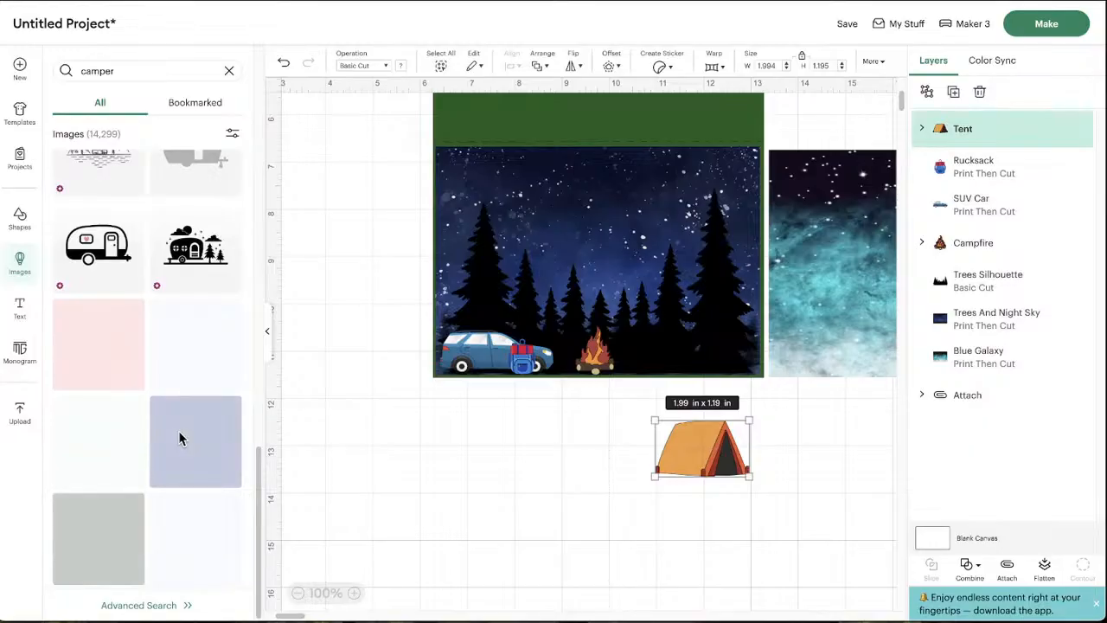
scroll(180, 439, "up", 20)
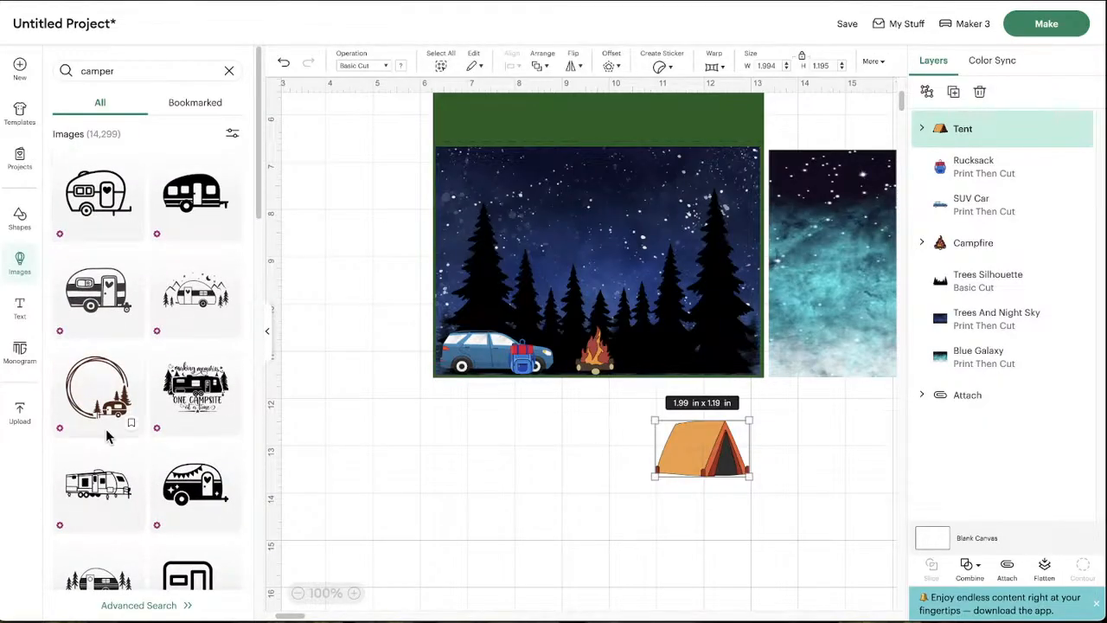
scroll(106, 431, "down", 3)
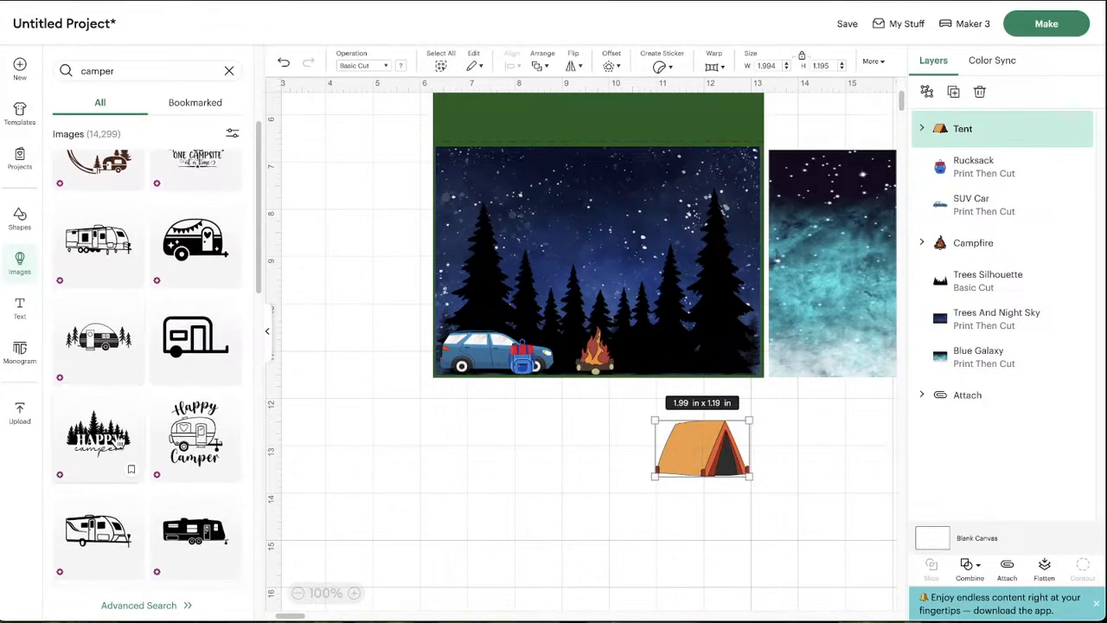
scroll(121, 406, "down", 1)
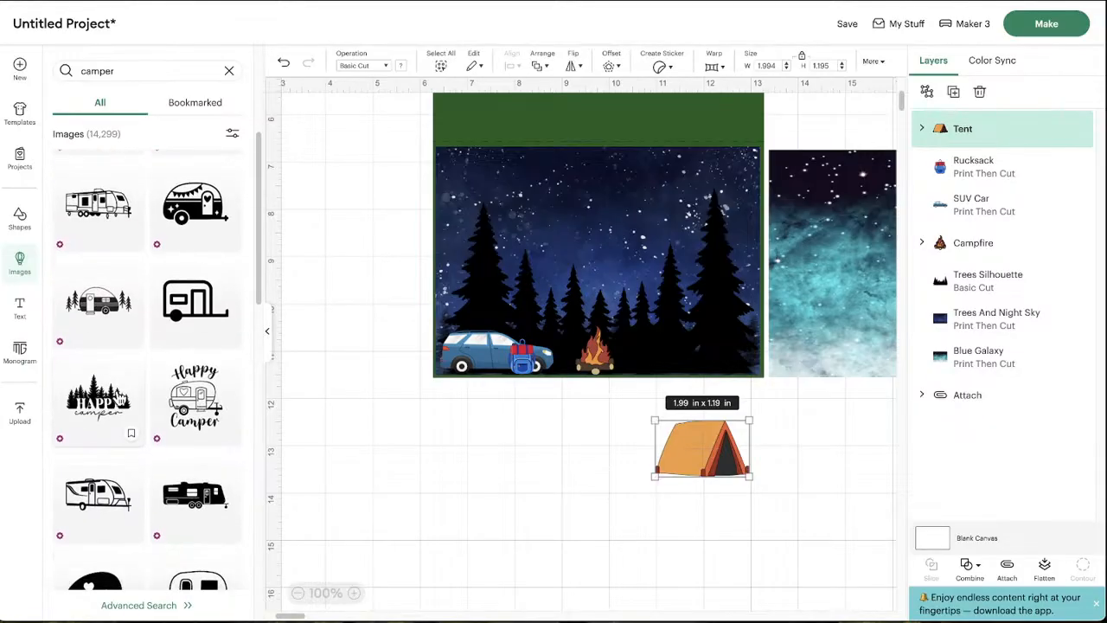
scroll(143, 363, "up", 3)
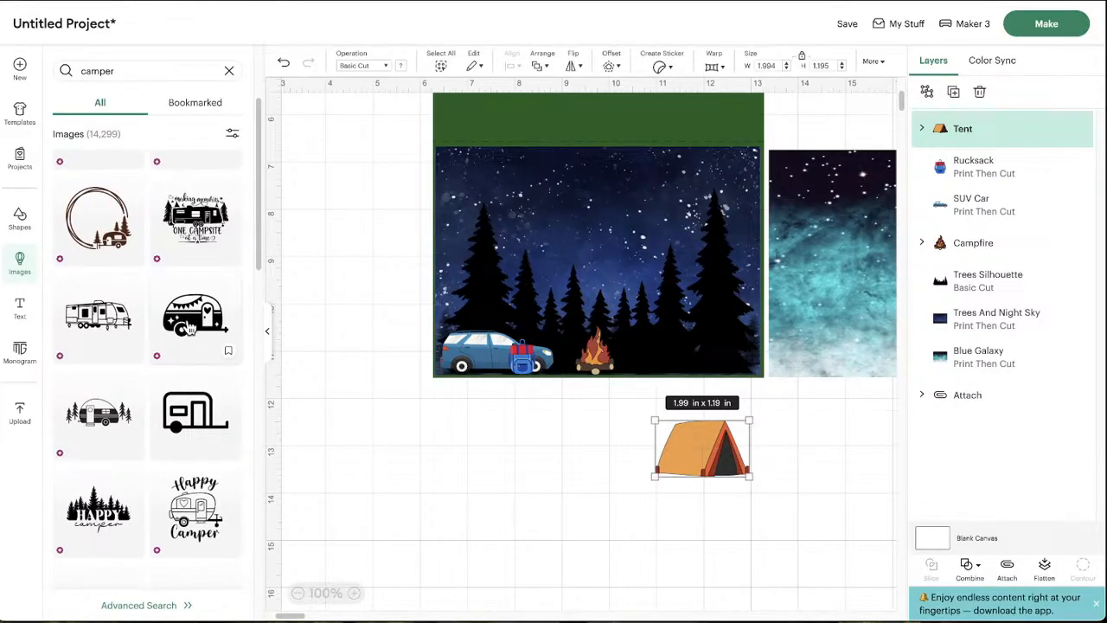
scroll(186, 394, "down", 10)
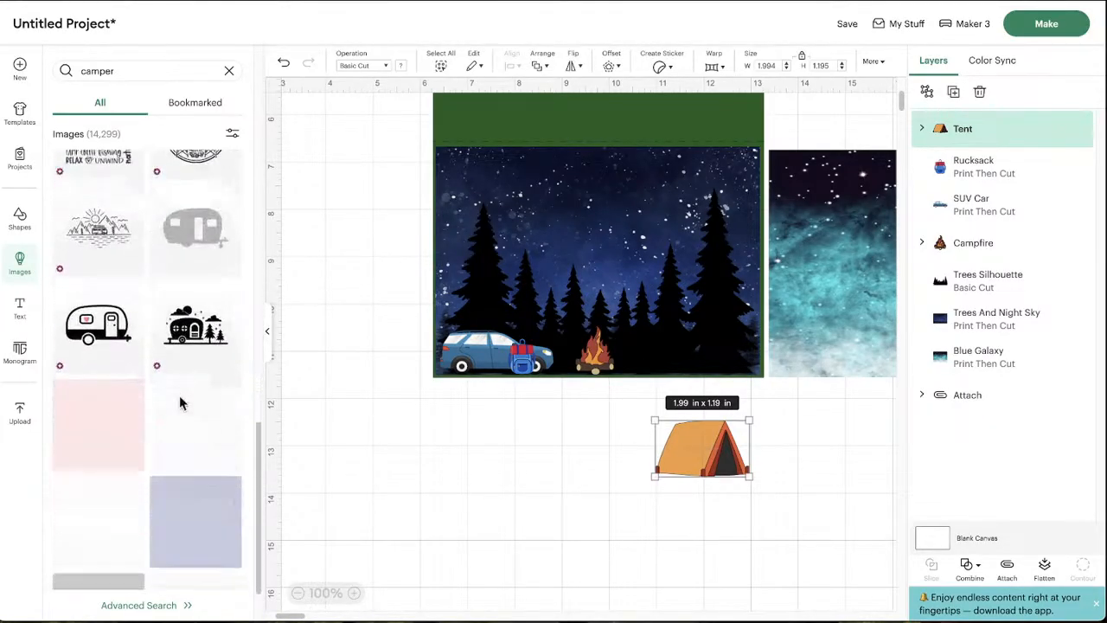
Rerun the camper search and compare its images again, checking the bookmarked ones as well
left_click(146, 67)
key("Return")
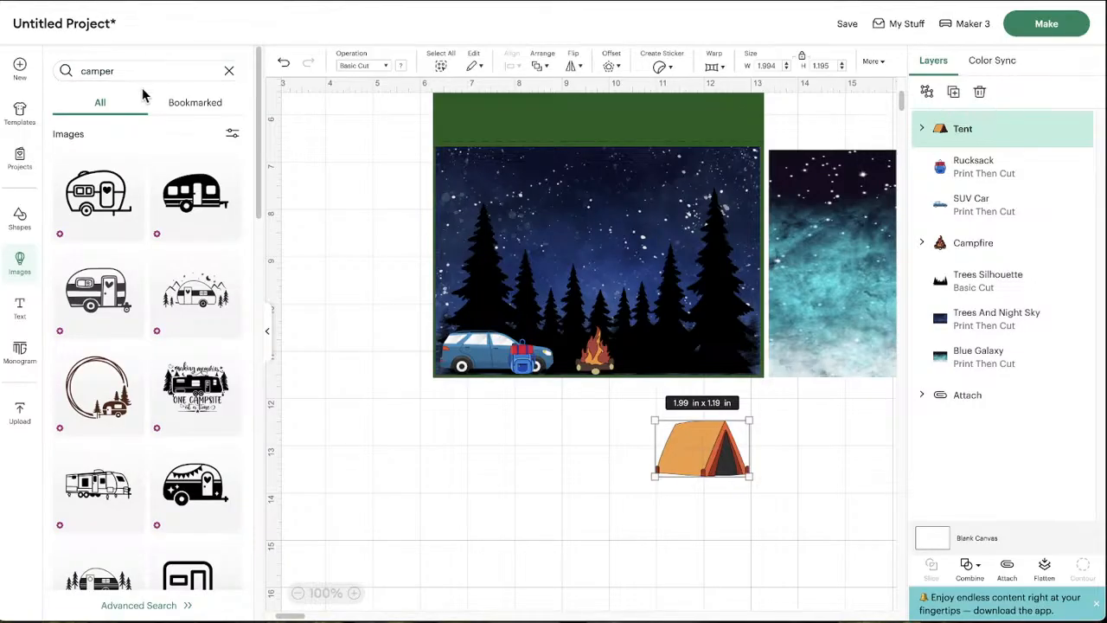
scroll(154, 290, "down", 10)
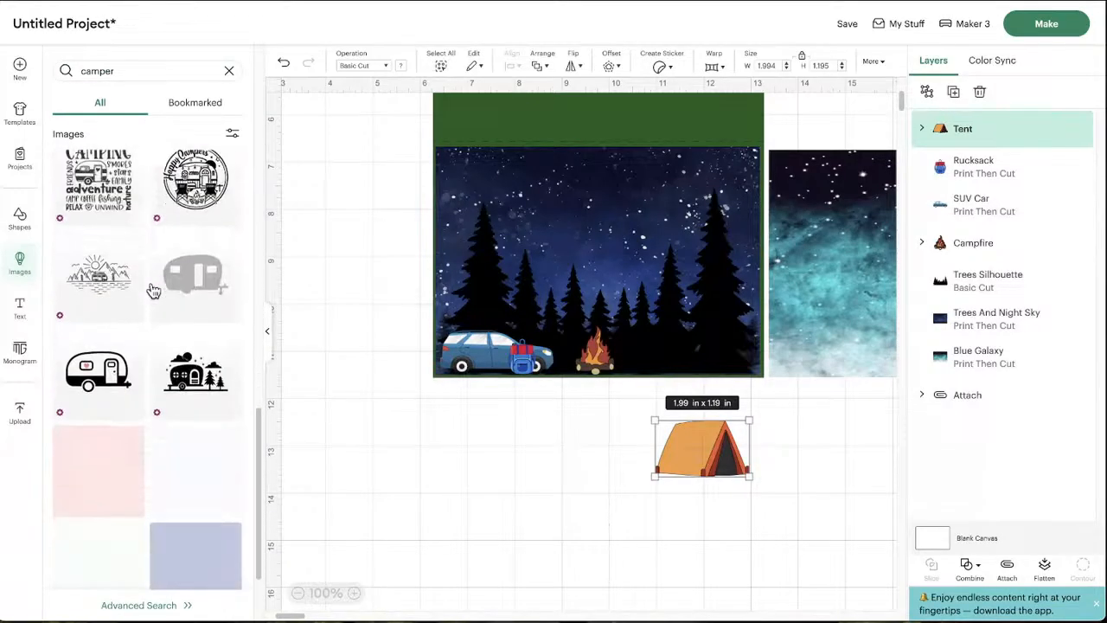
scroll(153, 290, "down", 2)
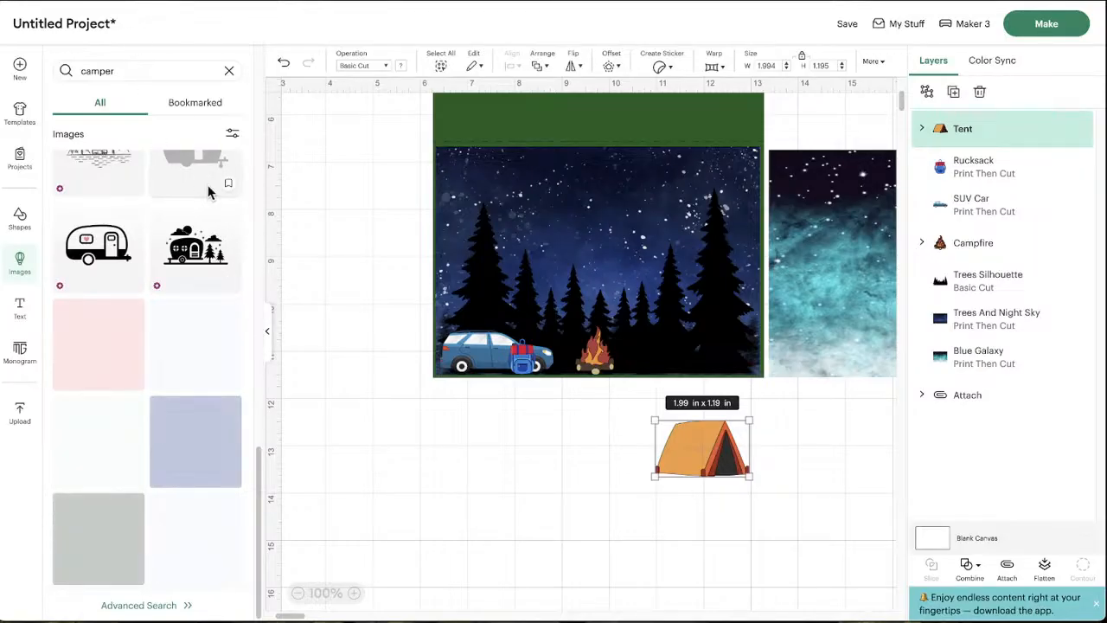
left_click(216, 118)
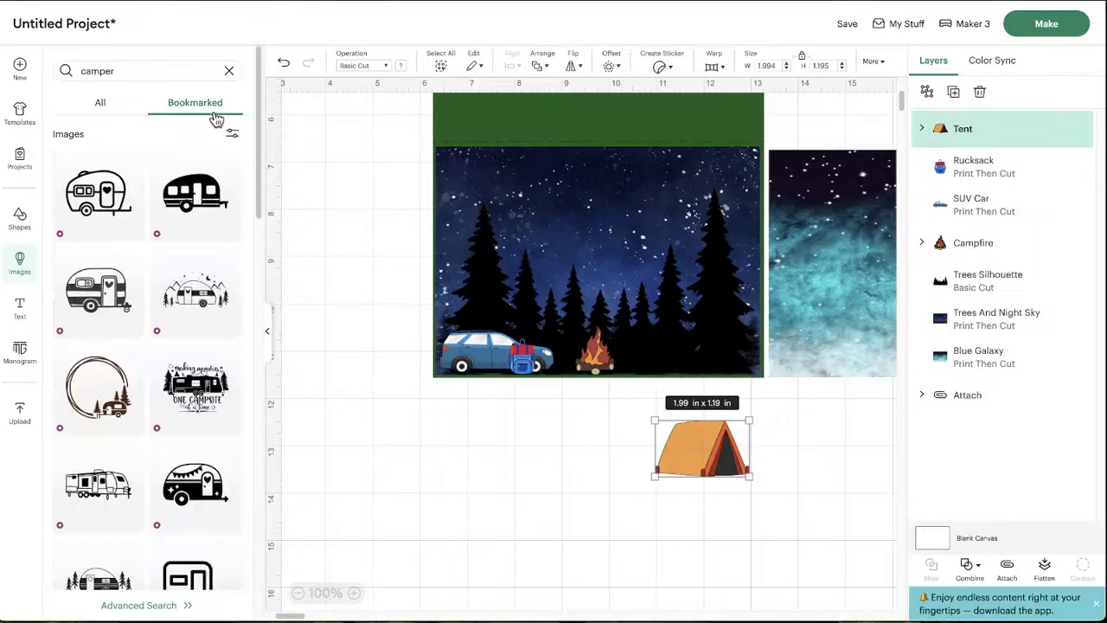
left_click(93, 105)
scroll(136, 321, "down", 4)
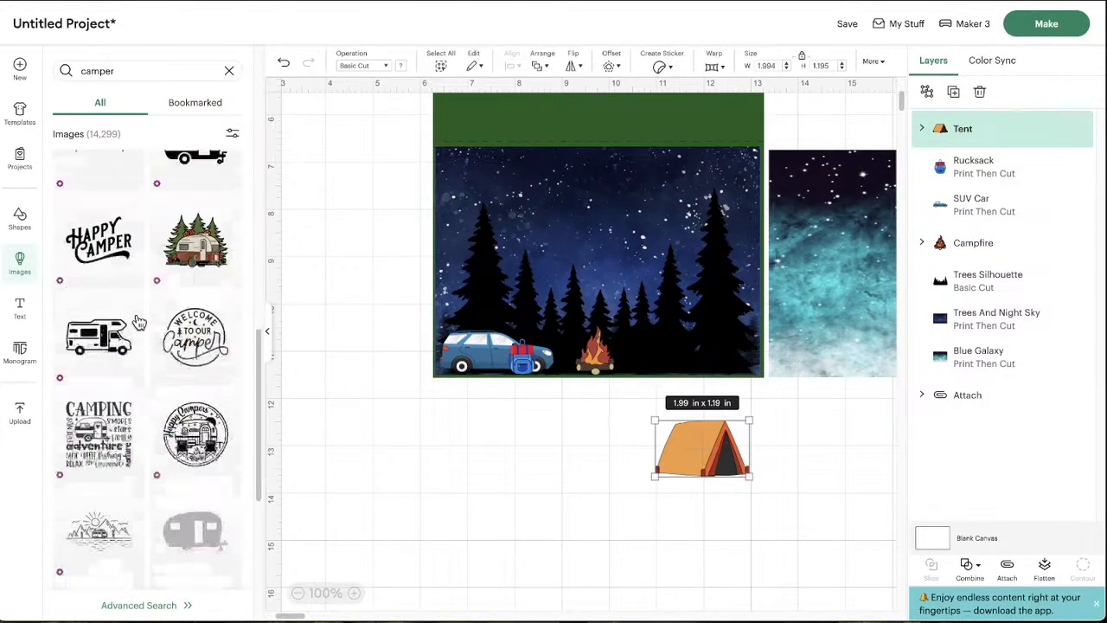
scroll(137, 321, "down", 3)
scroll(136, 322, "up", 6)
scroll(138, 322, "down", 3)
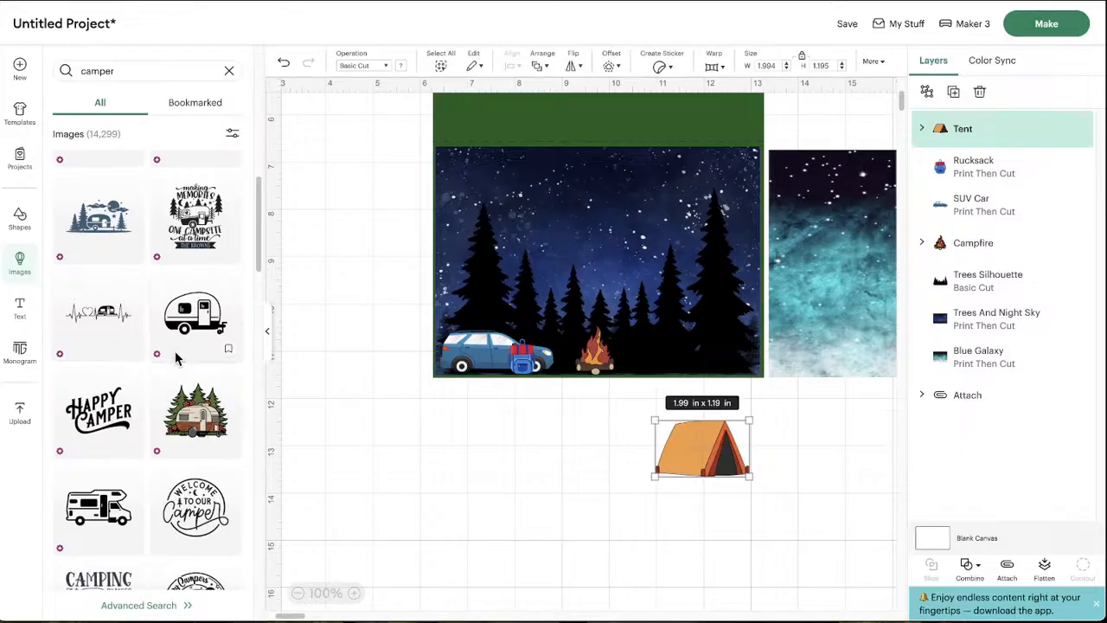
scroll(175, 358, "up", 3)
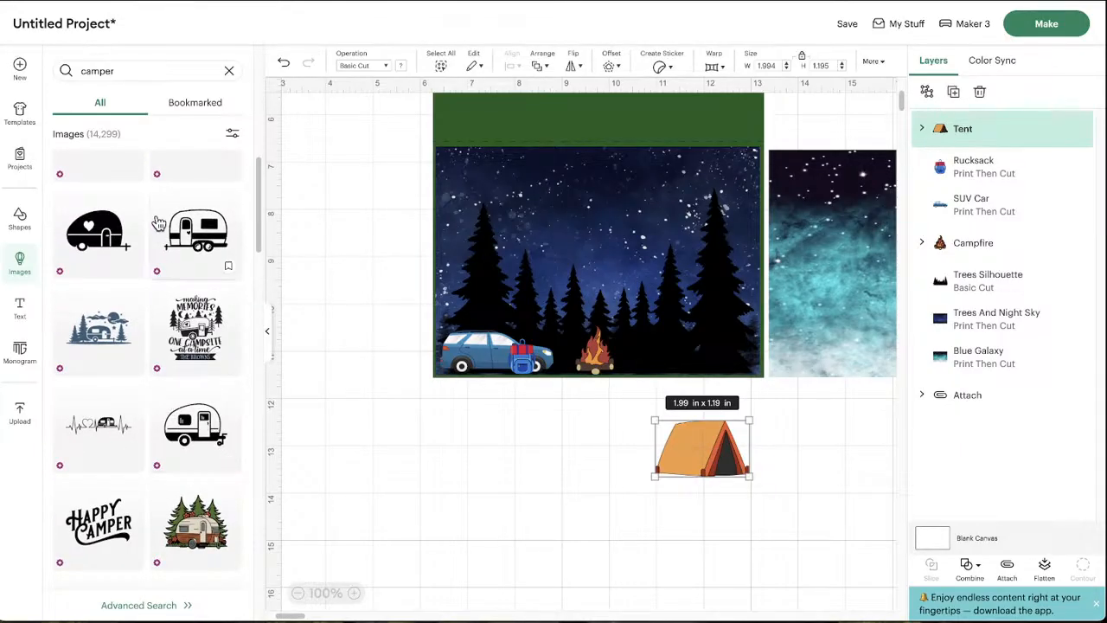
Add the black camper with the white heart, shrink it to about 2.19 x 1.39 in and place it below the card
left_click(84, 230)
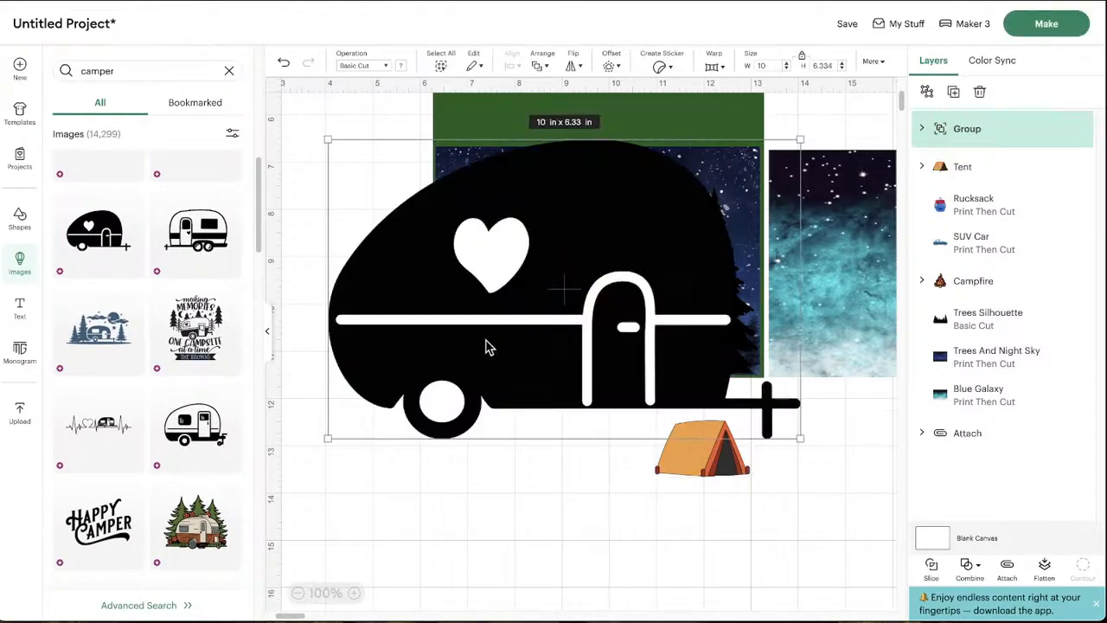
left_click_drag(479, 351, 467, 397)
left_click_drag(309, 486, 503, 365)
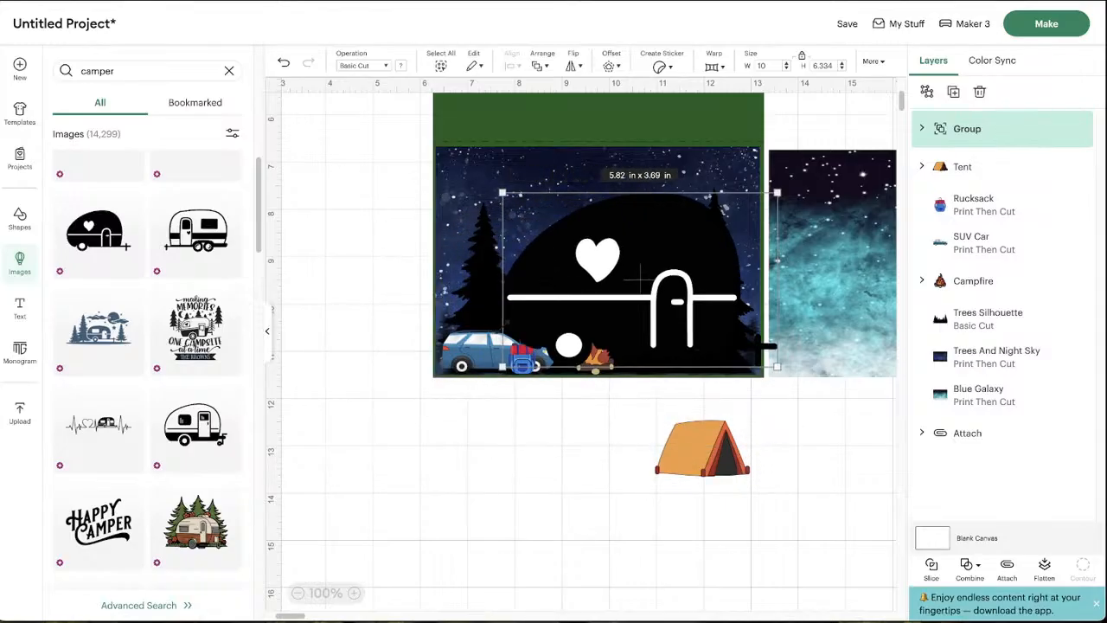
left_click_drag(557, 276, 404, 487)
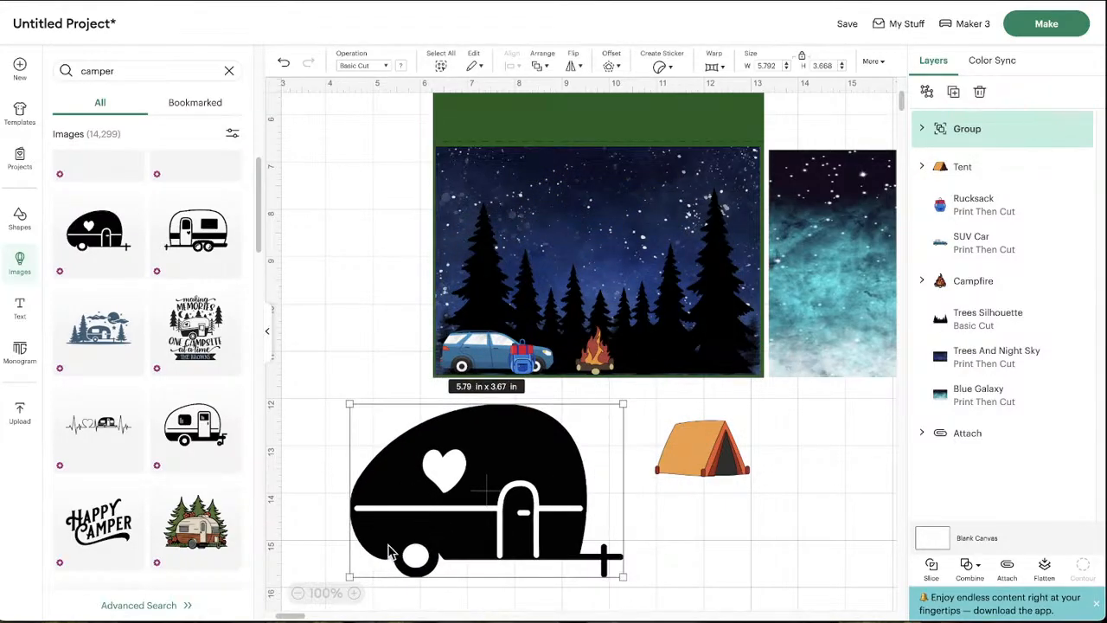
left_click_drag(346, 576, 460, 509)
left_click_drag(526, 510, 461, 530)
left_click_drag(390, 530, 376, 456)
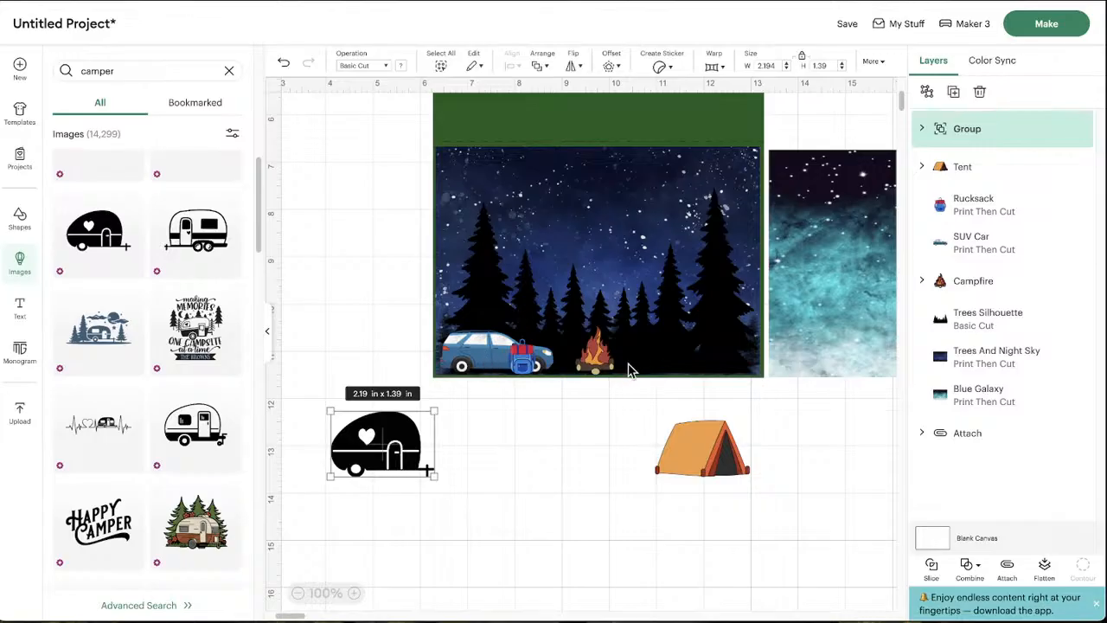
Make room for the camper by shifting the campfire and car toward the scene's right edge and the rucksack below the card
left_click(600, 366)
left_click_drag(600, 366, 730, 371)
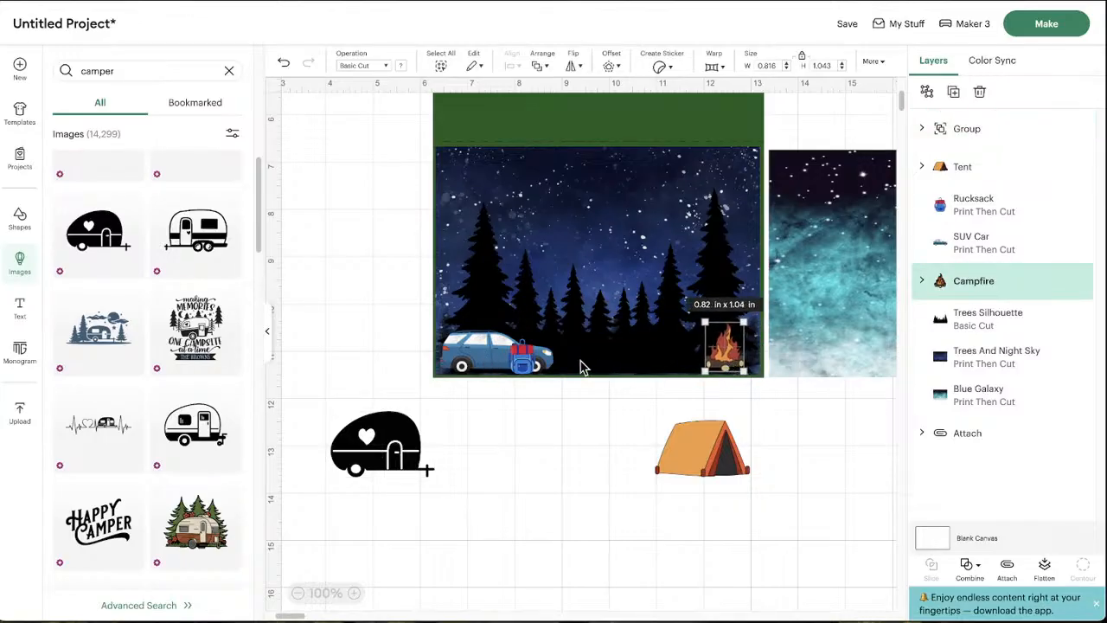
left_click_drag(534, 371, 543, 453)
left_click_drag(495, 354, 630, 355)
Delete the black camper and return the car to the scene's lower-left corner, the campfire to the middle and the rucksack to the car's front
mouse_move(400, 441)
left_mouse_down()
mouse_move(541, 307)
mouse_move(529, 333)
mouse_move(402, 451)
left_mouse_up()
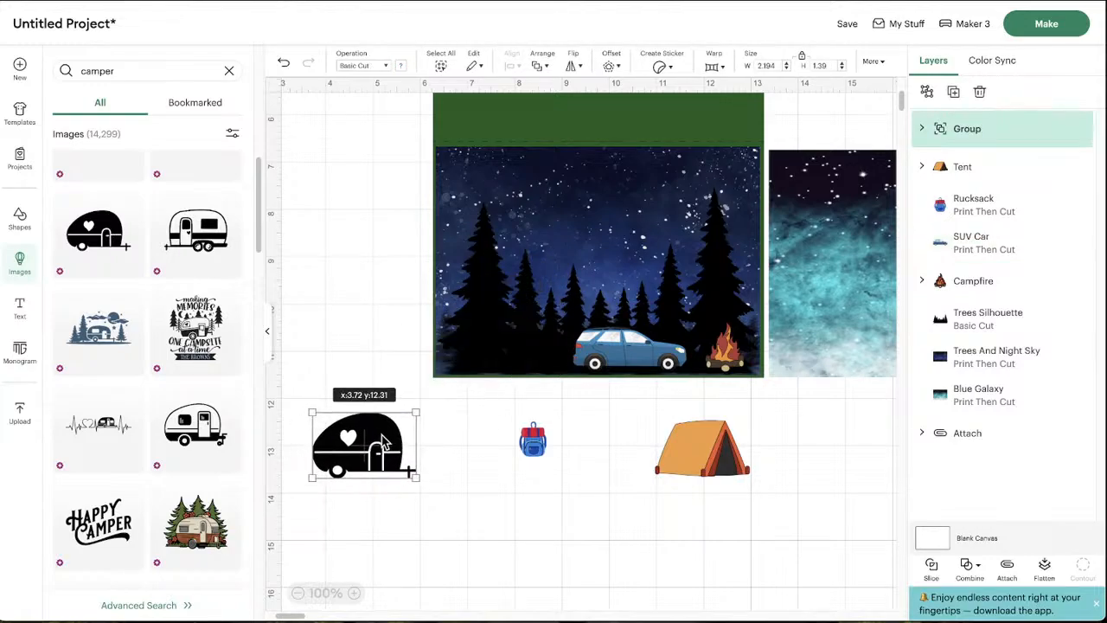
key("Delete")
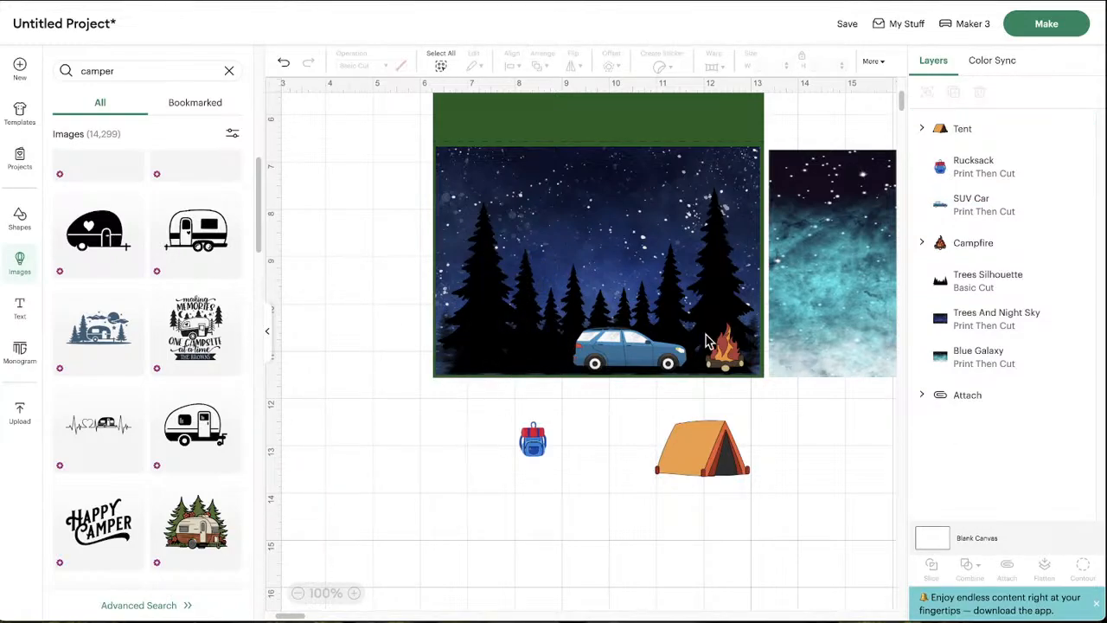
left_click_drag(611, 347, 475, 350)
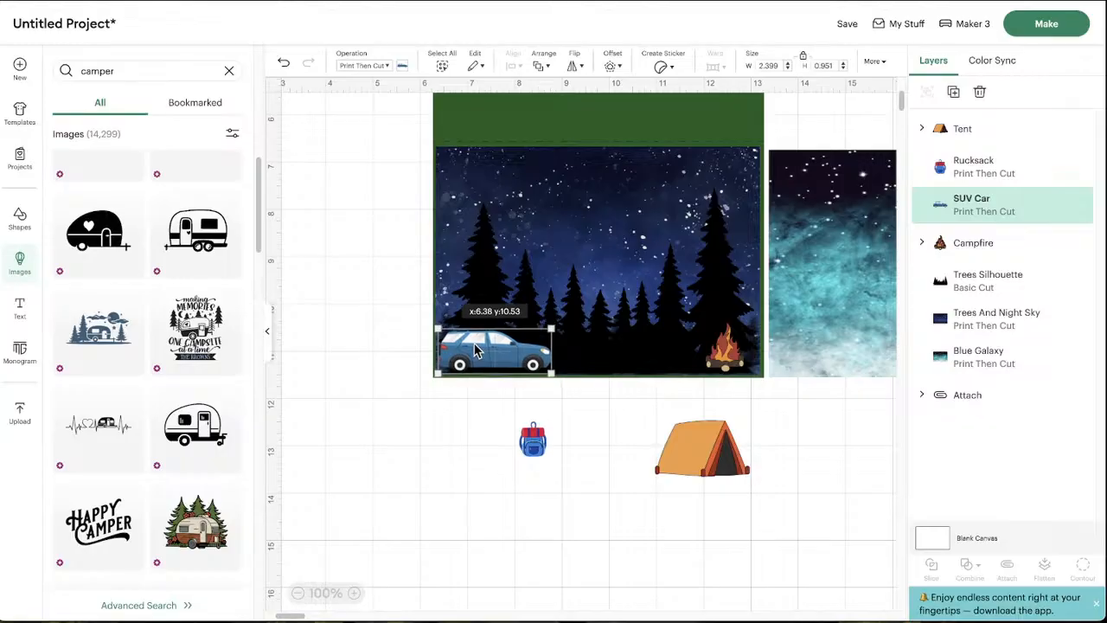
left_click_drag(711, 358, 604, 361)
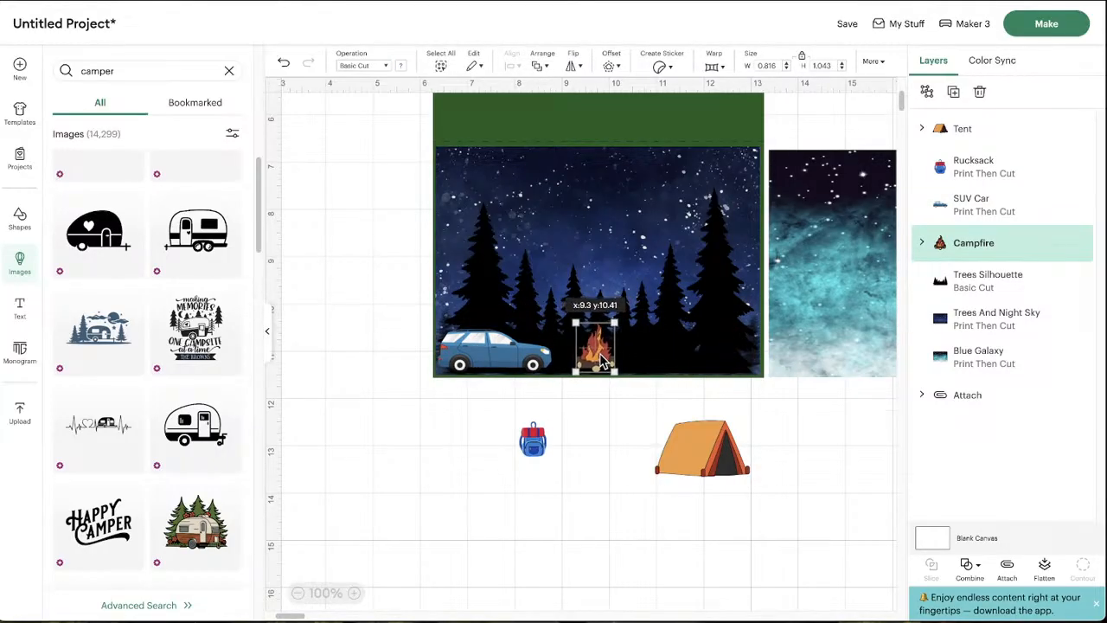
left_click_drag(536, 437, 538, 352)
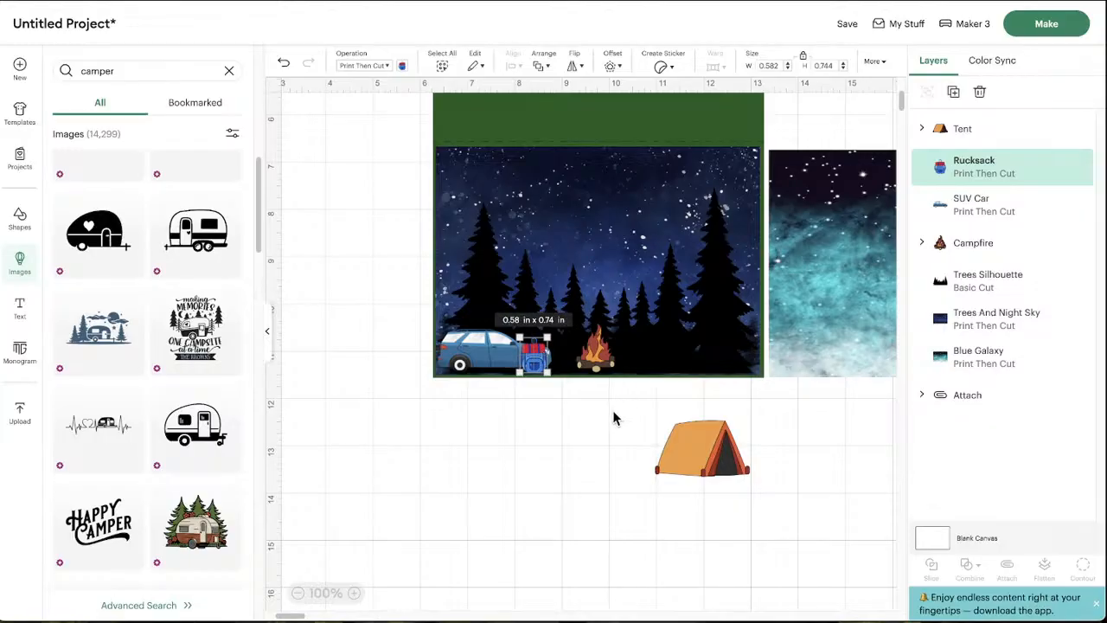
Place the tent in the scene to the right of the campfire and shrink it to about 1.92 x 1.15 in
left_click_drag(682, 470, 657, 451)
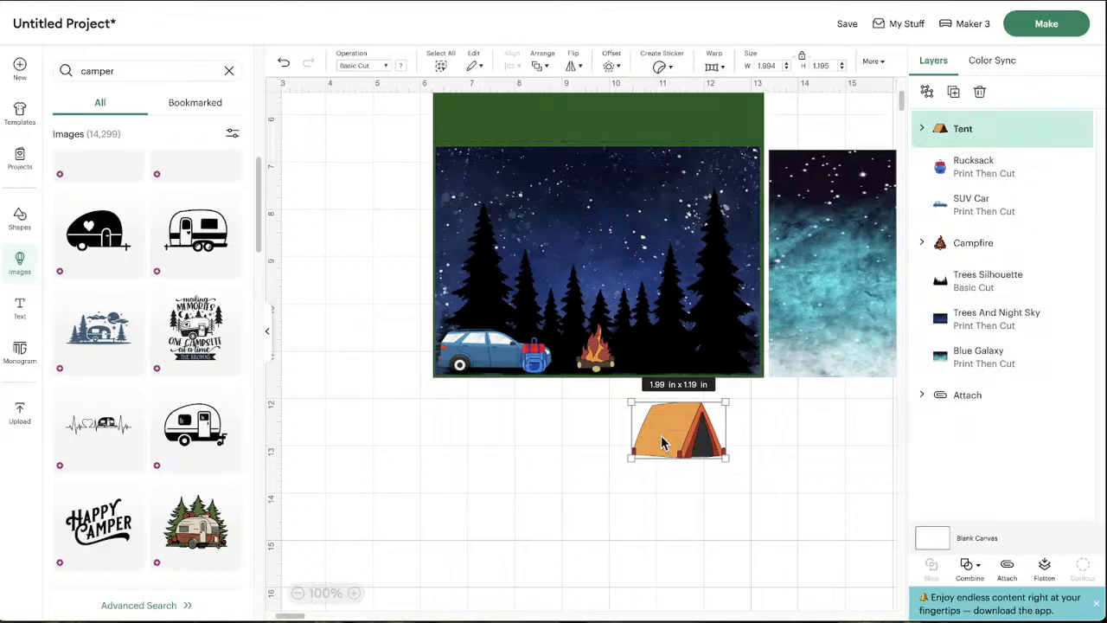
left_click_drag(659, 432, 670, 346)
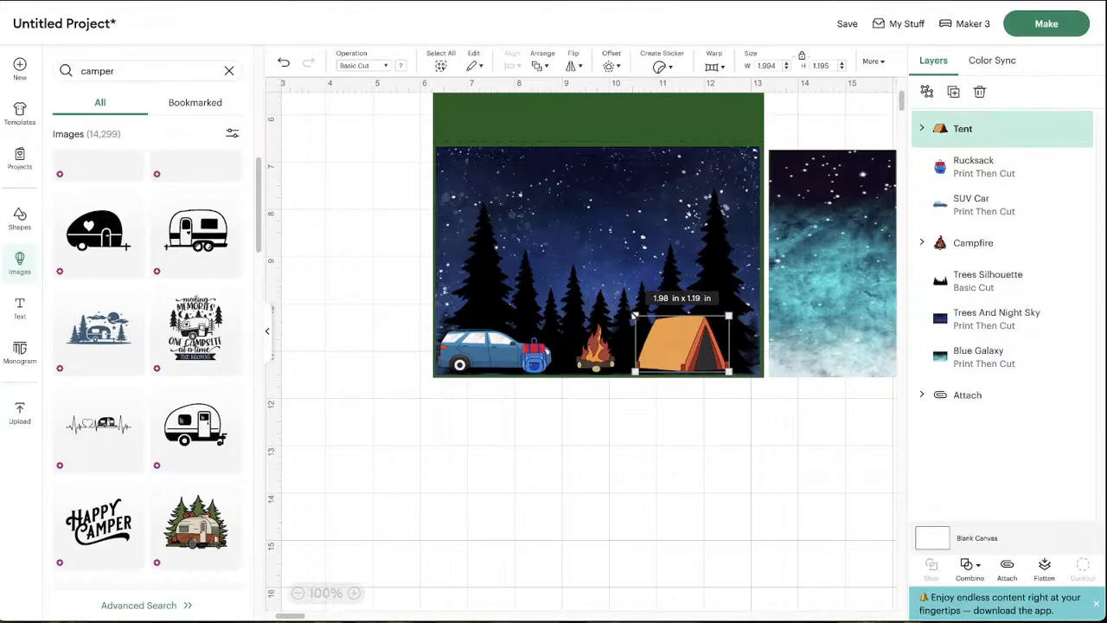
left_click_drag(676, 350, 645, 318)
key("Left")
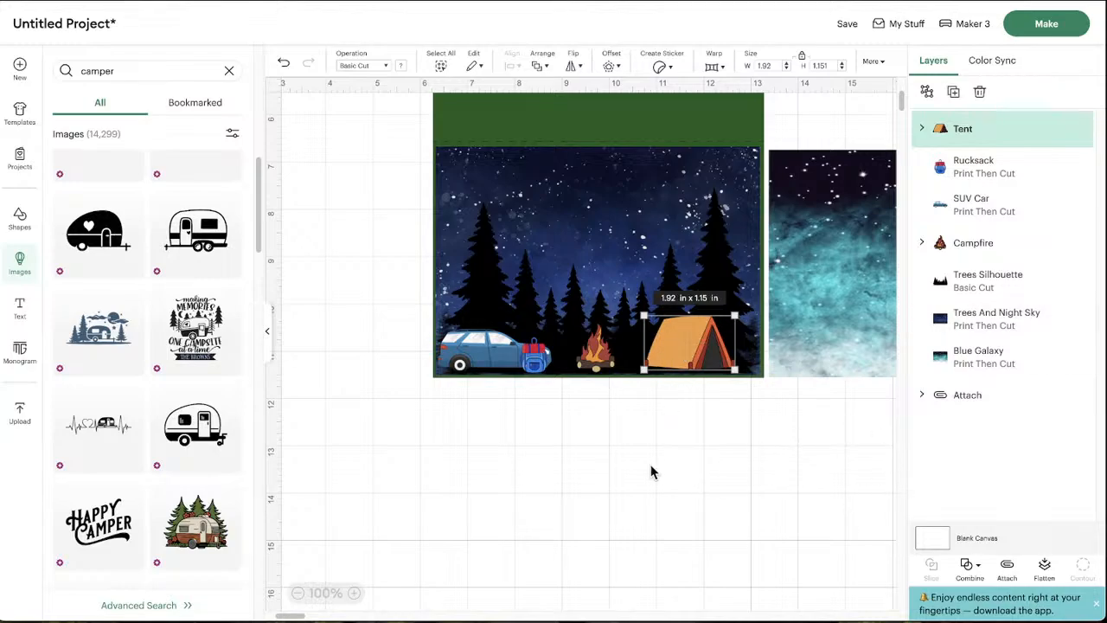
scroll(619, 479, "right", 3)
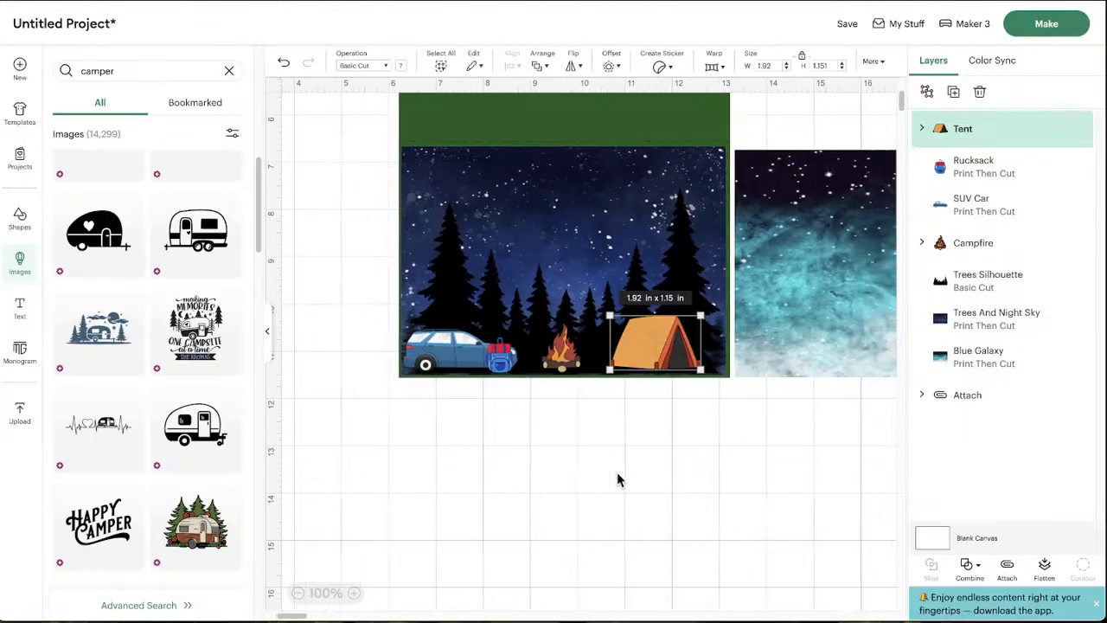
Examine the arrangement of the car, rucksack, campfire and tent in the camping scene and the neighbouring galaxy background
scroll(619, 479, "down", 1)
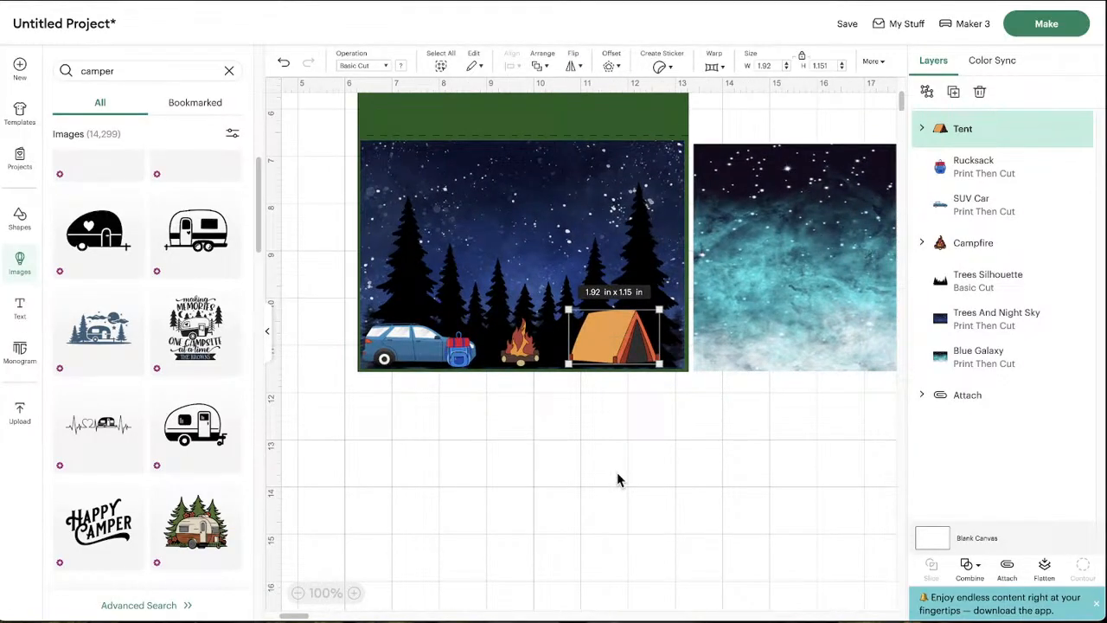
scroll(619, 478, "left", 5)
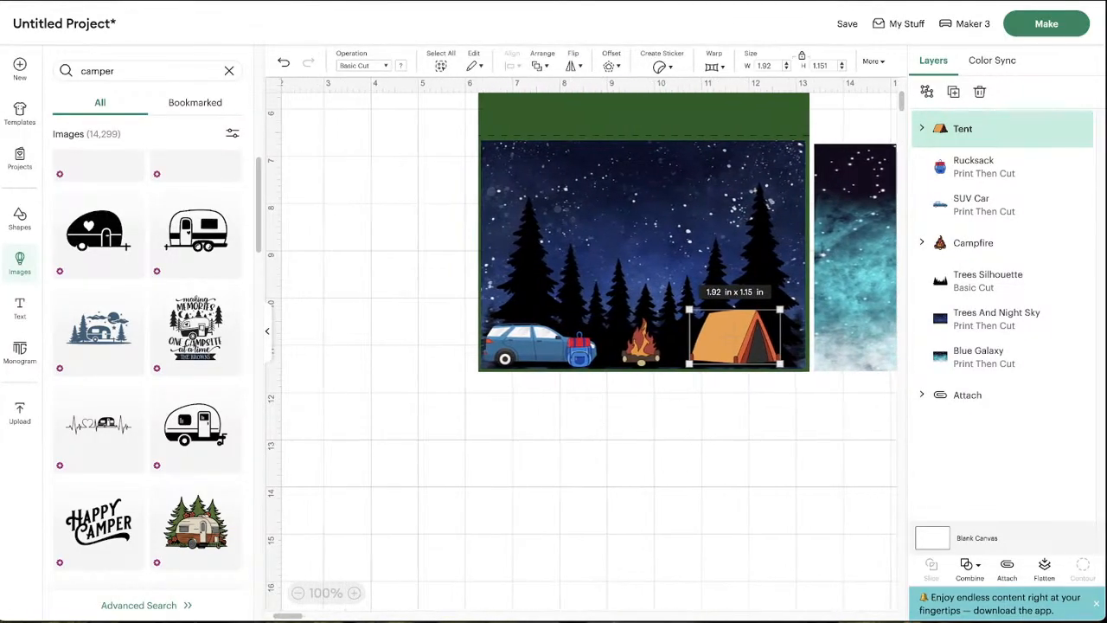
scroll(683, 449, "up", 1)
scroll(683, 449, "right", 1)
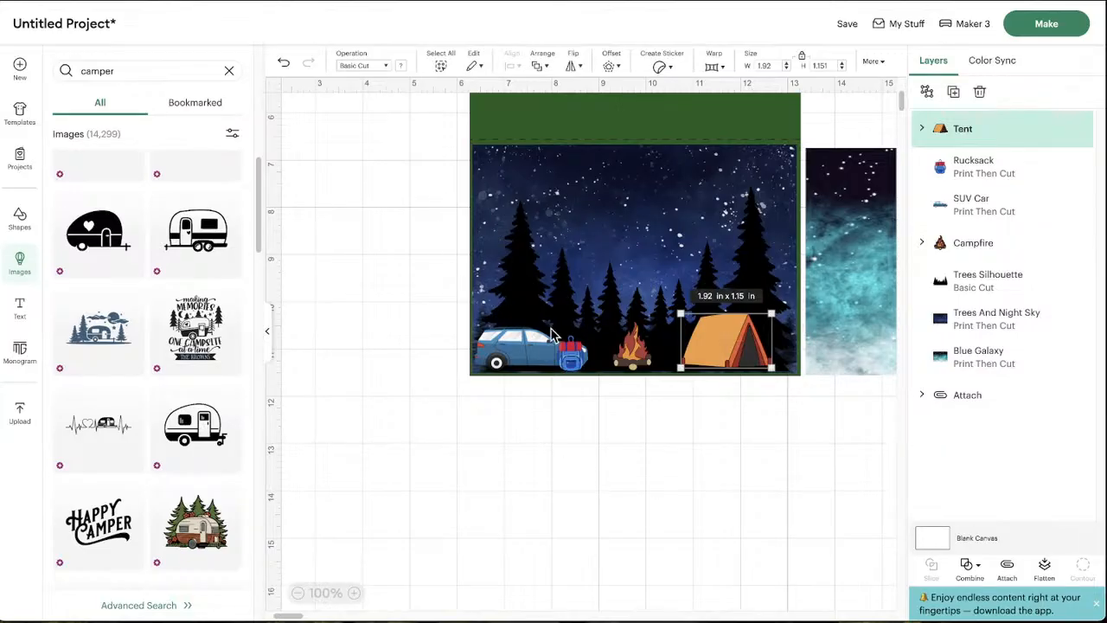
scroll(699, 332, "right", 5)
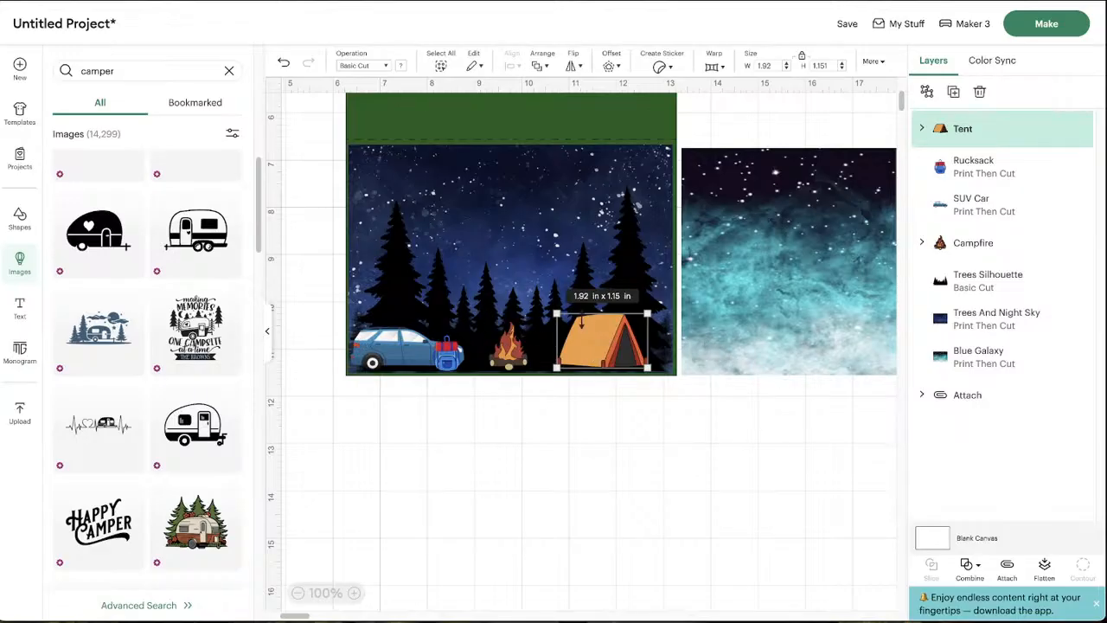
scroll(589, 323, "right", 2)
scroll(589, 322, "up", 1)
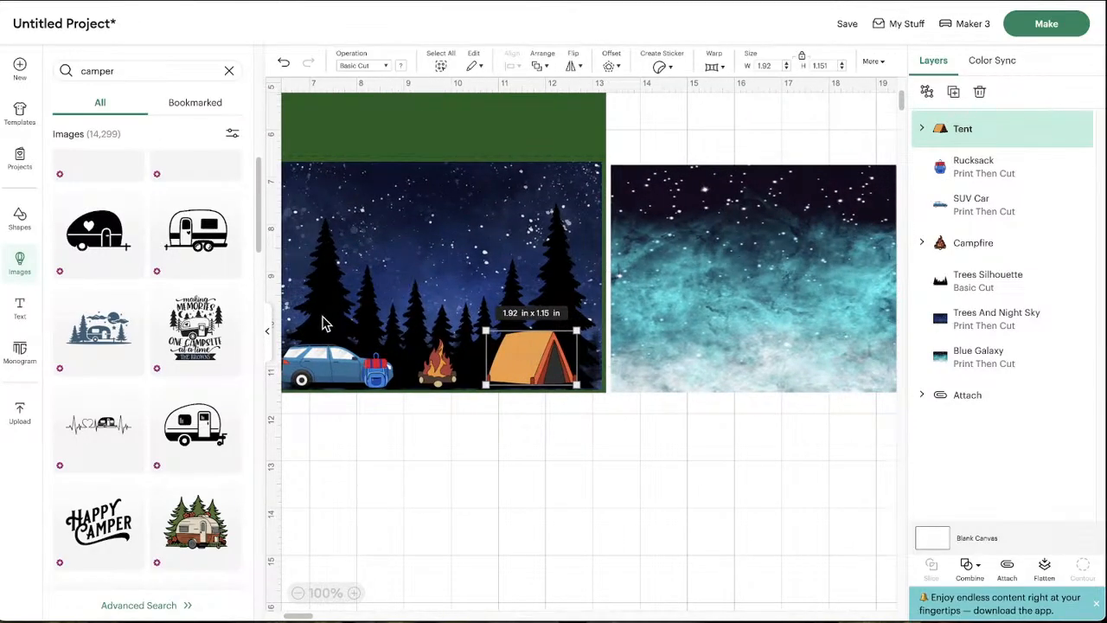
scroll(329, 318, "right", 1)
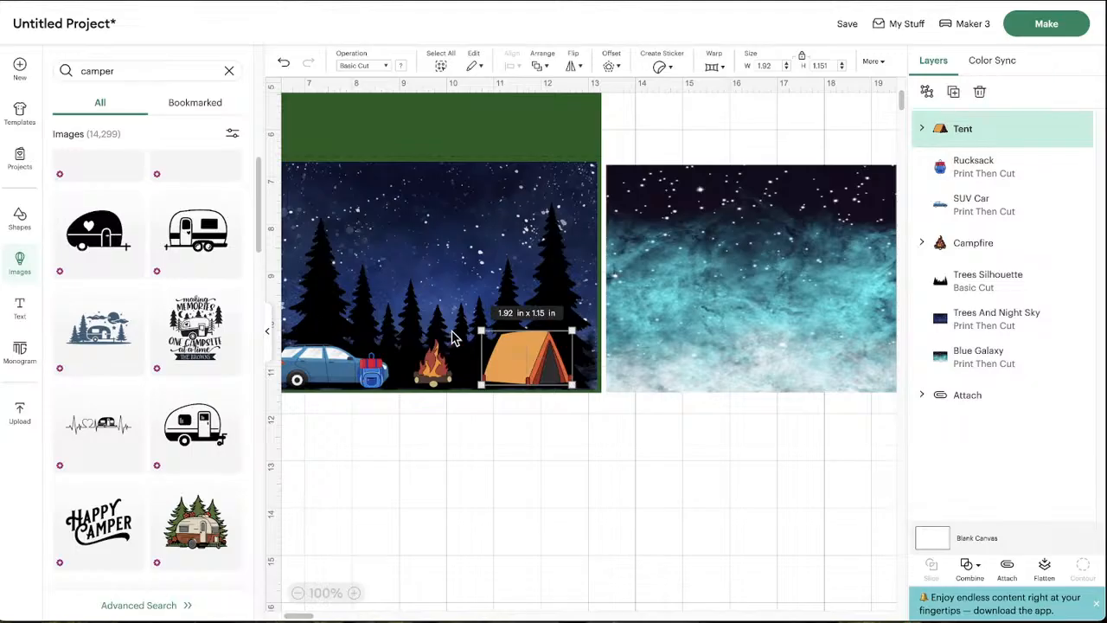
scroll(498, 364, "left", 5)
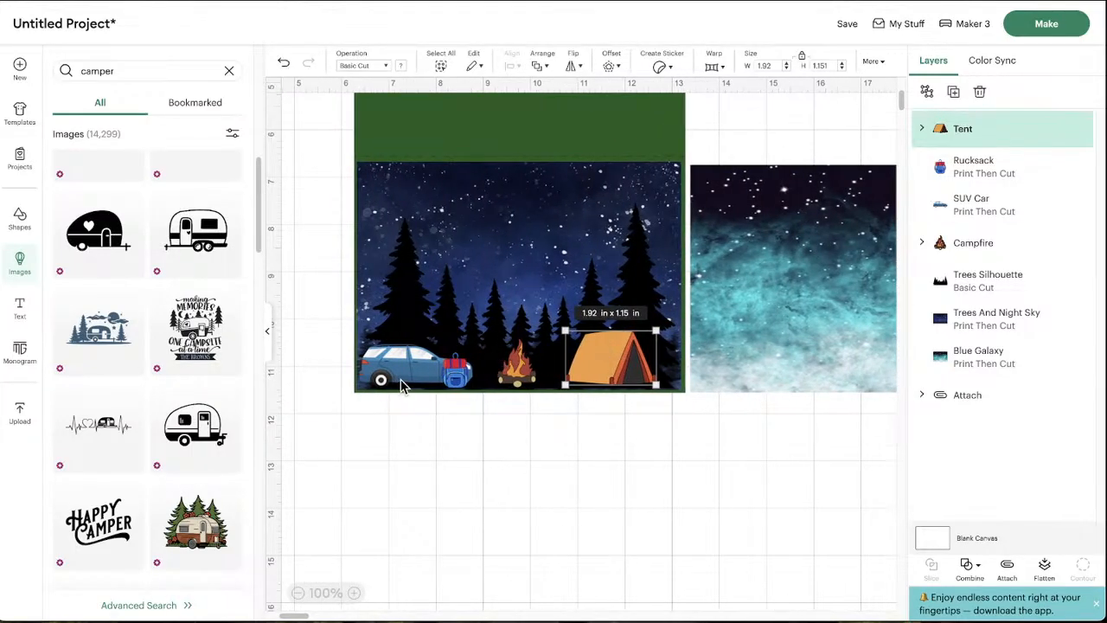
scroll(402, 329, "left", 1)
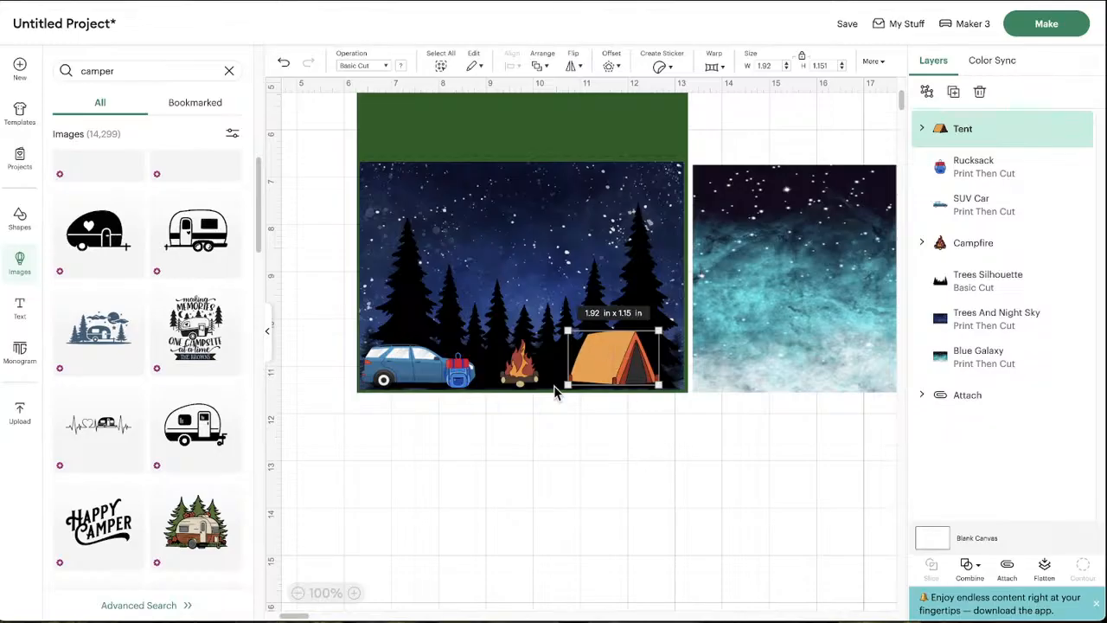
Move the rucksack back along the car so it sits in front of the car's doors instead of its front end
left_click(603, 470)
scroll(497, 431, "left", 2)
left_click_drag(475, 385, 460, 379)
left_click(532, 450)
scroll(536, 443, "up", 3)
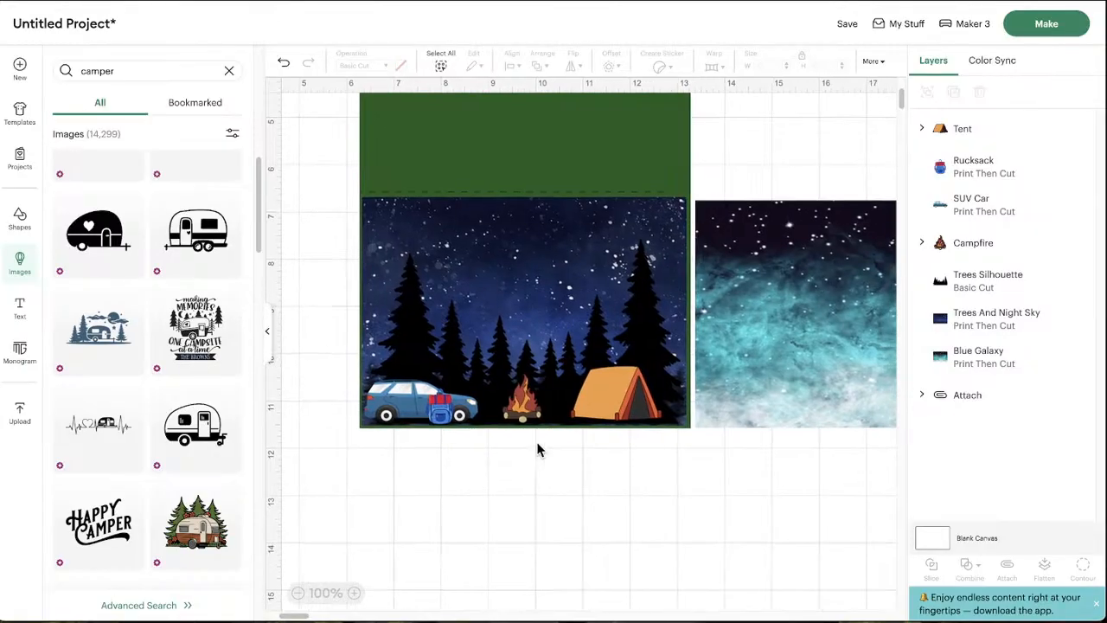
Search the images for "sign" and add the black sign on a post, placing it over the tent and the galaxy background's lower edge
left_click(20, 261)
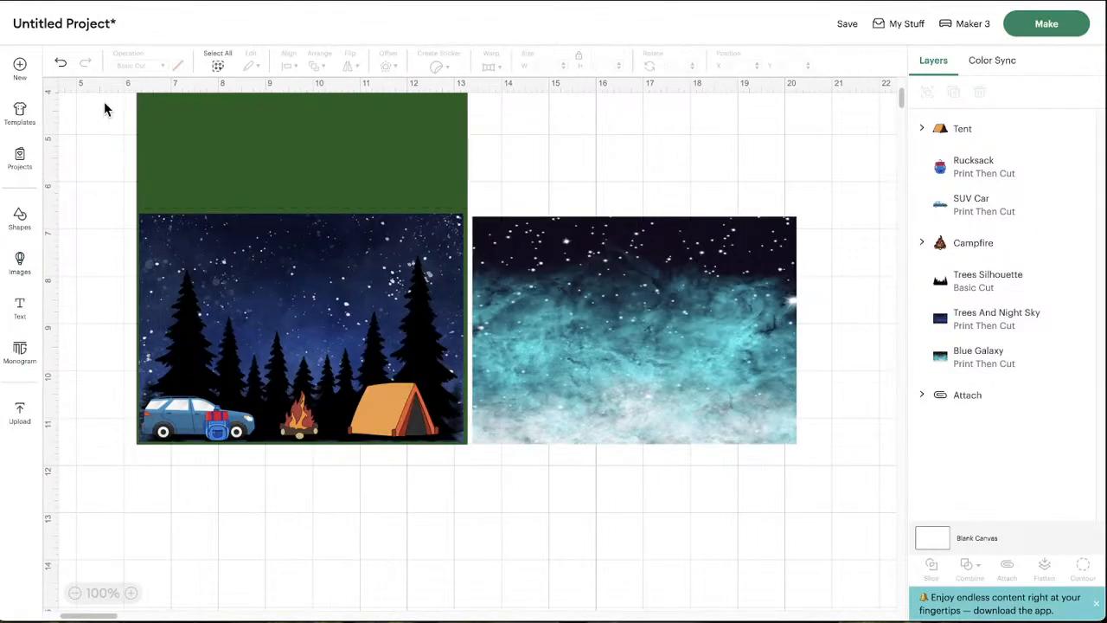
left_click(21, 261)
left_click(220, 75)
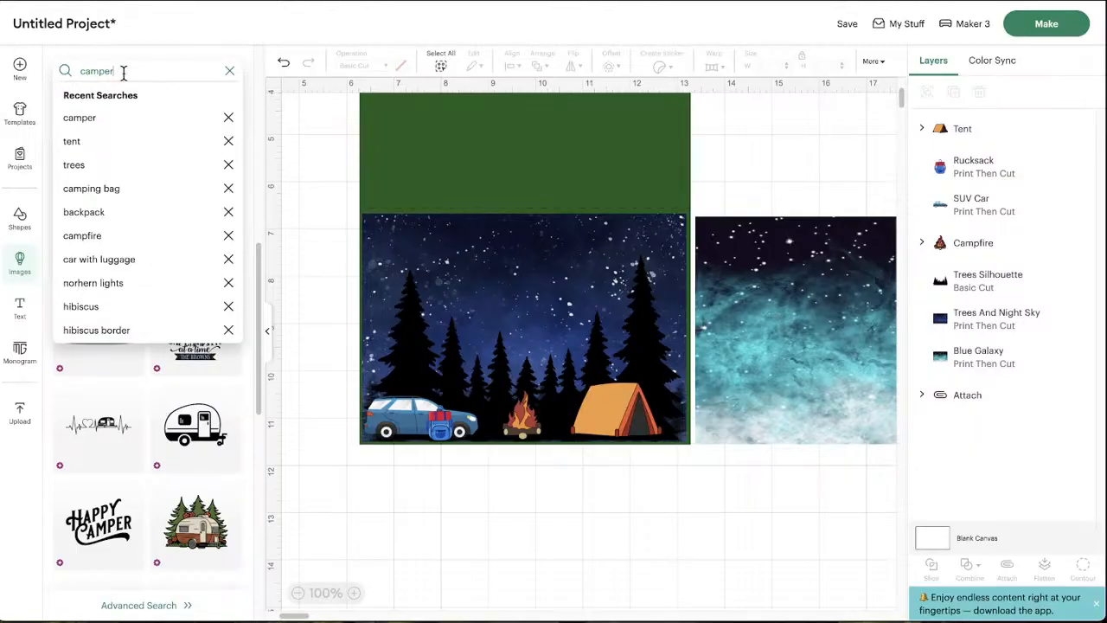
key("BackSpace")
key("BackSpace")
key("BackSpace")
key("BackSpace")
key("BackSpace")
key("BackSpace")
type("sigh")
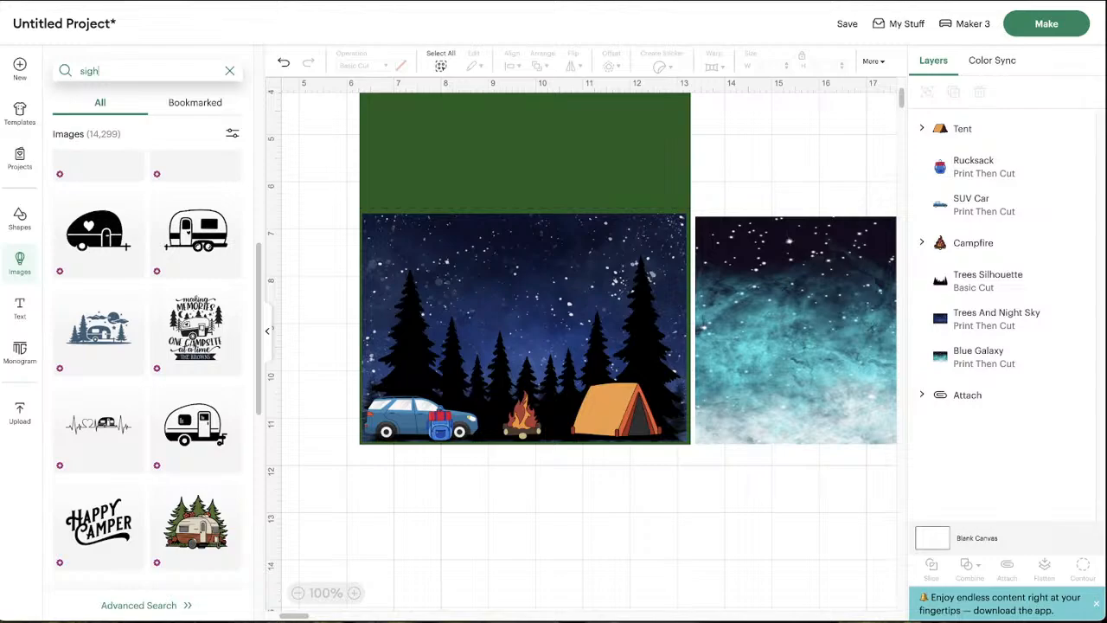
type("n")
key("Return")
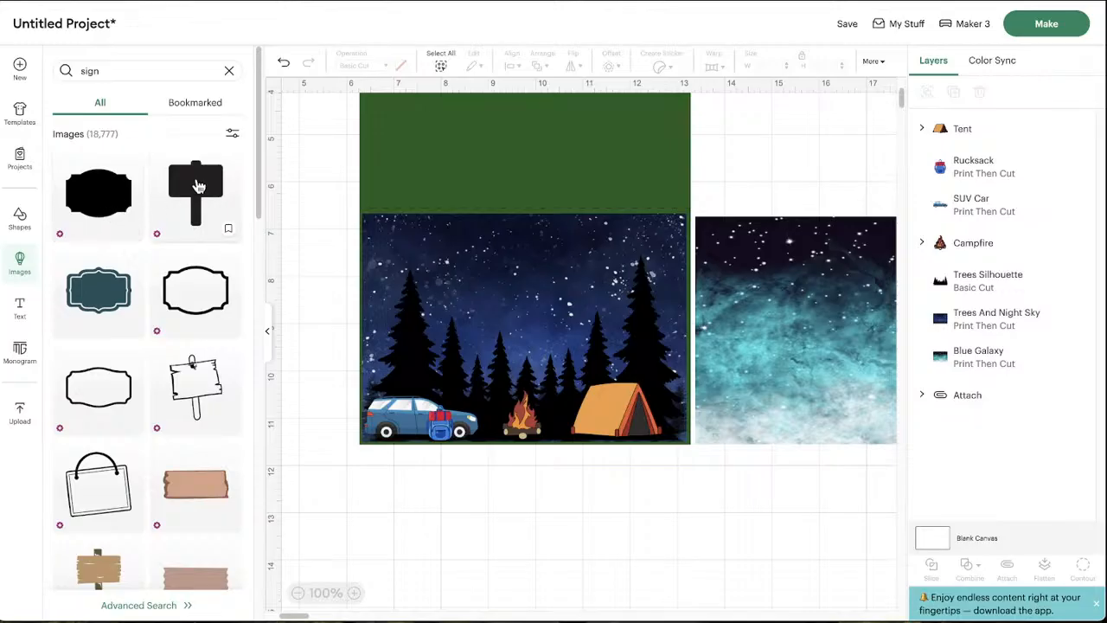
left_click(185, 216)
left_click_drag(346, 179, 676, 432)
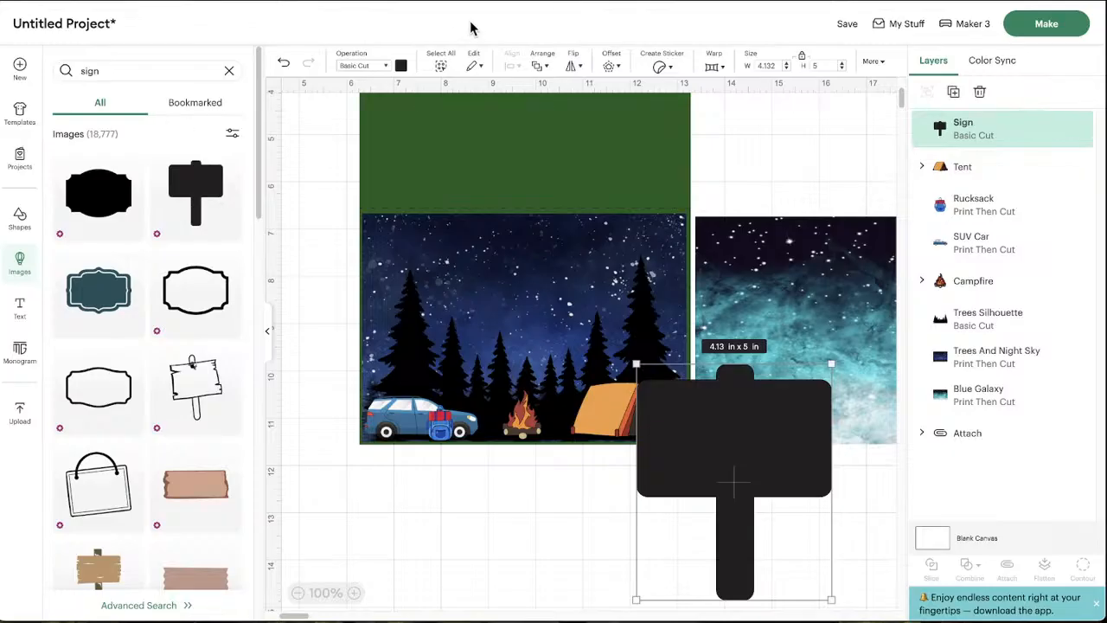
Cover the sign's board with a white rectangle of about 3.9 x 2.25 in, leaving a thin black border
left_click(268, 332)
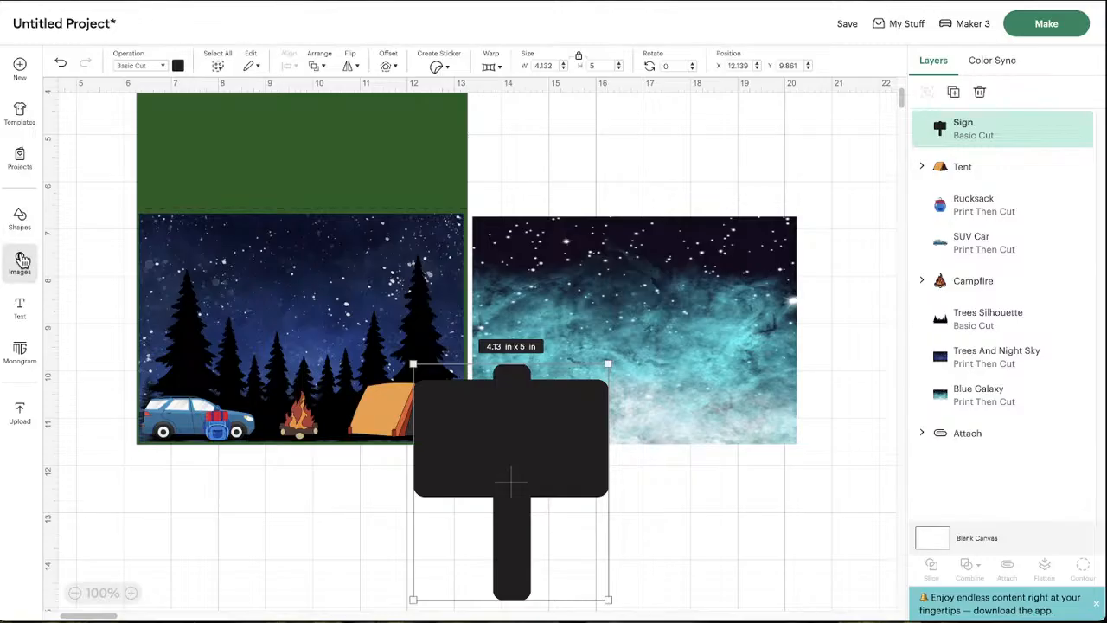
left_click(20, 218)
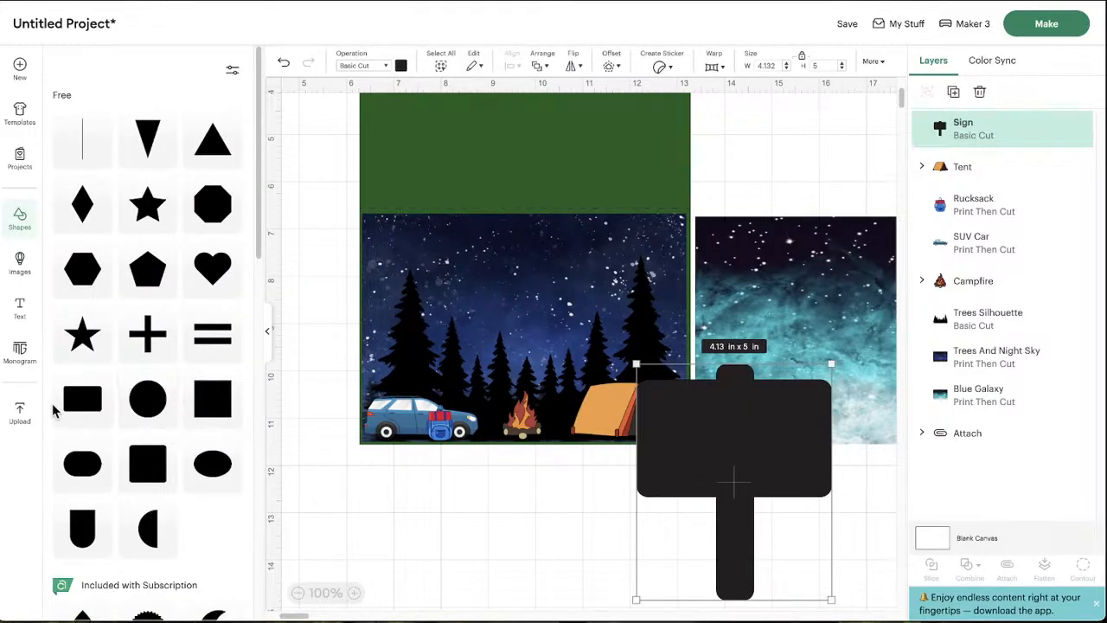
left_click(82, 399)
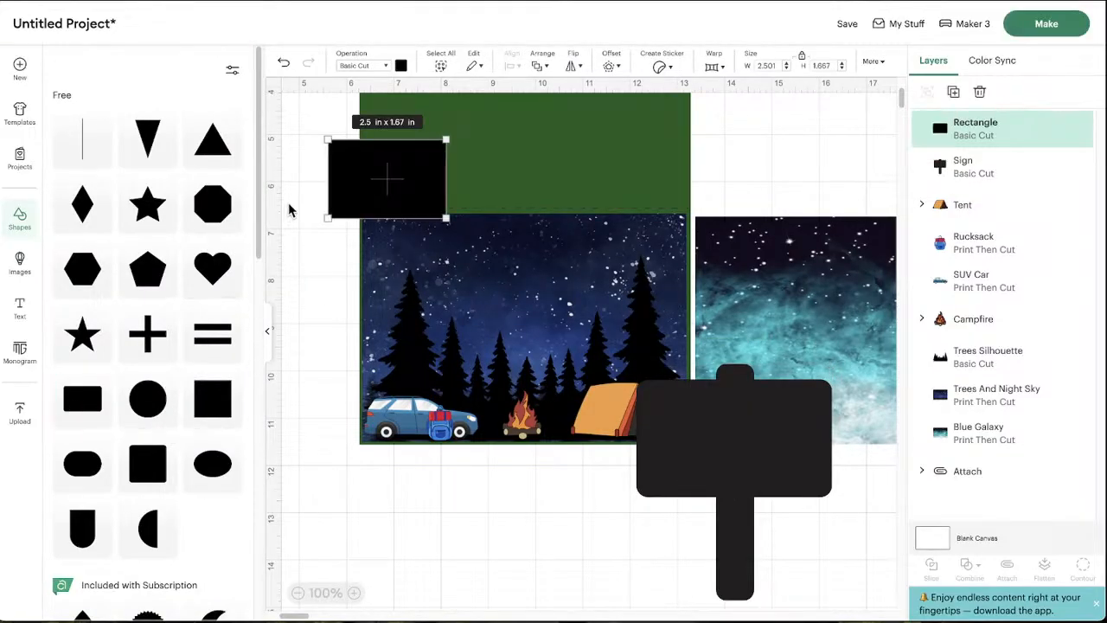
left_click_drag(401, 186, 817, 448)
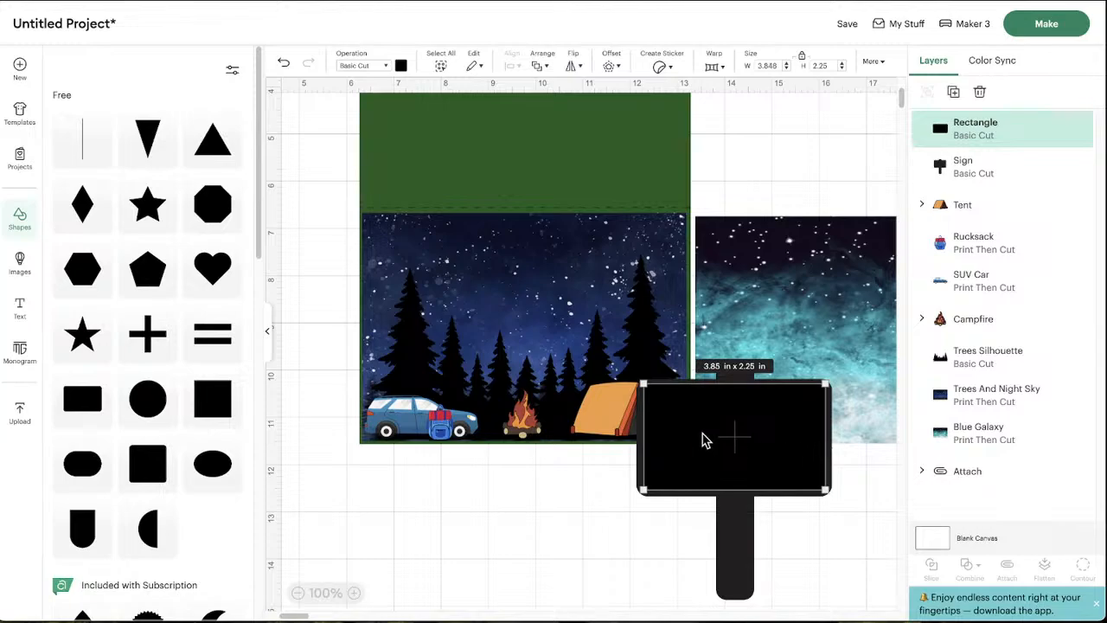
left_click_drag(652, 442, 645, 442)
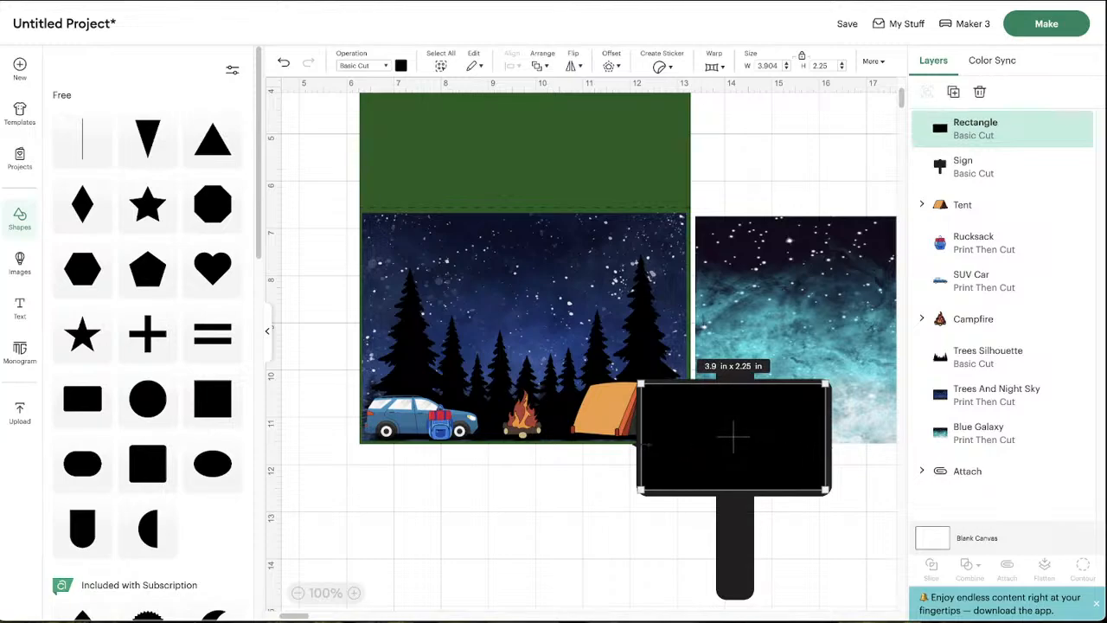
left_click(401, 66)
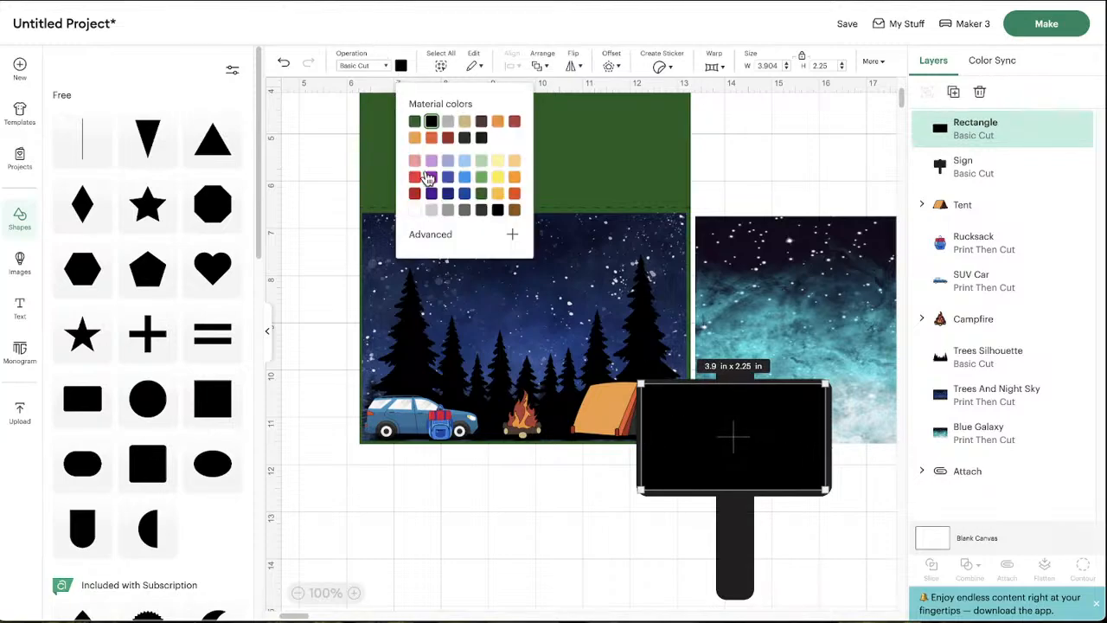
left_click(414, 211)
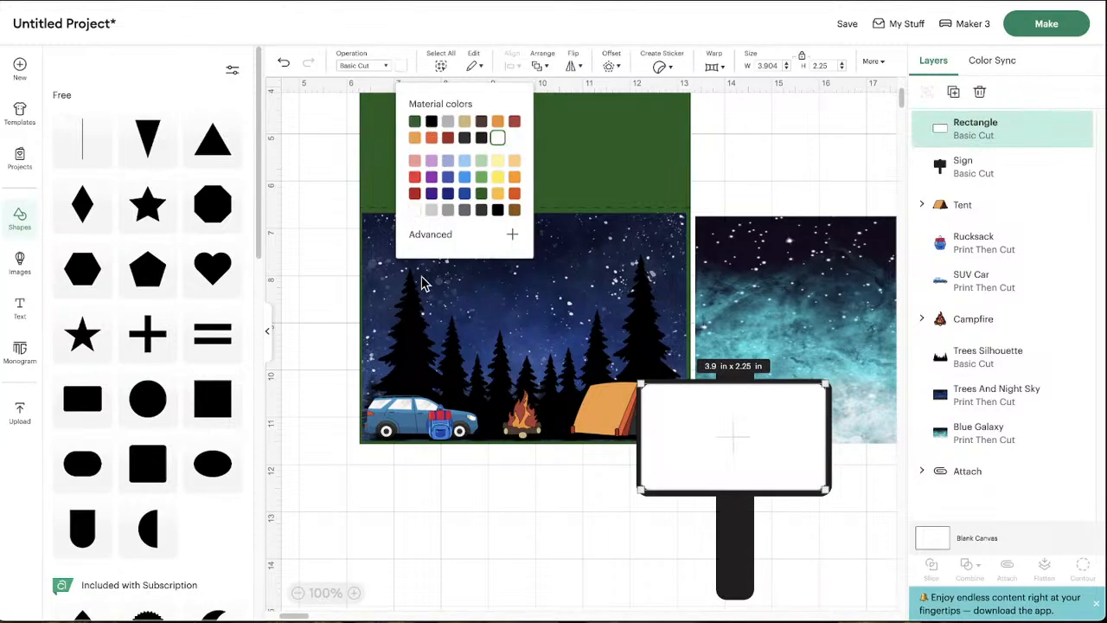
Shrink the sign and its white rectangle together to about 3.13 x 3.79 in and place them below the card's lower-right corner
left_click(544, 515)
left_click_drag(633, 459, 741, 527)
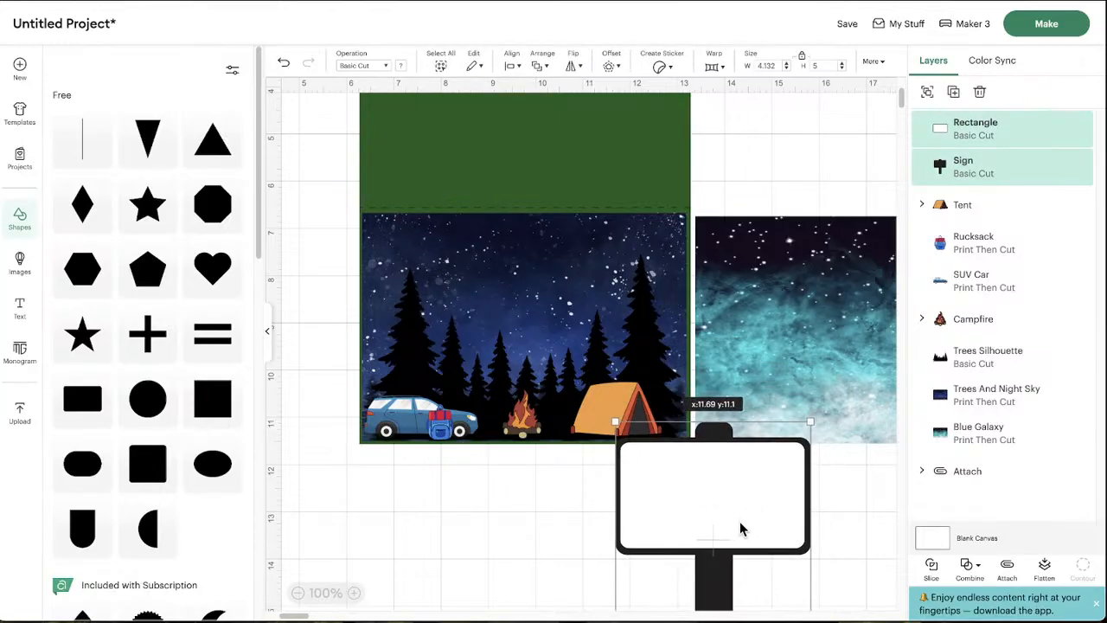
scroll(740, 500, "down", 1)
scroll(740, 499, "down", 1)
left_click_drag(810, 561, 763, 503)
left_click_drag(706, 387, 697, 439)
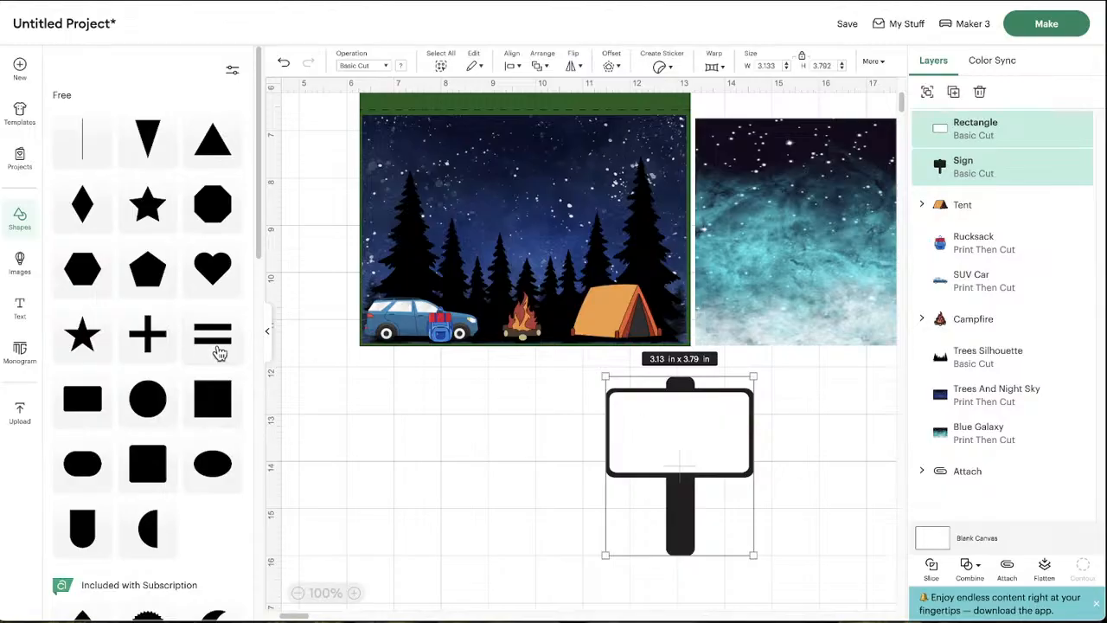
Add the text "Let the Adventure Begin!!" on three lines, with "Adventure" and "Begin!!" each on its own line
left_click(348, 442)
left_click(268, 331)
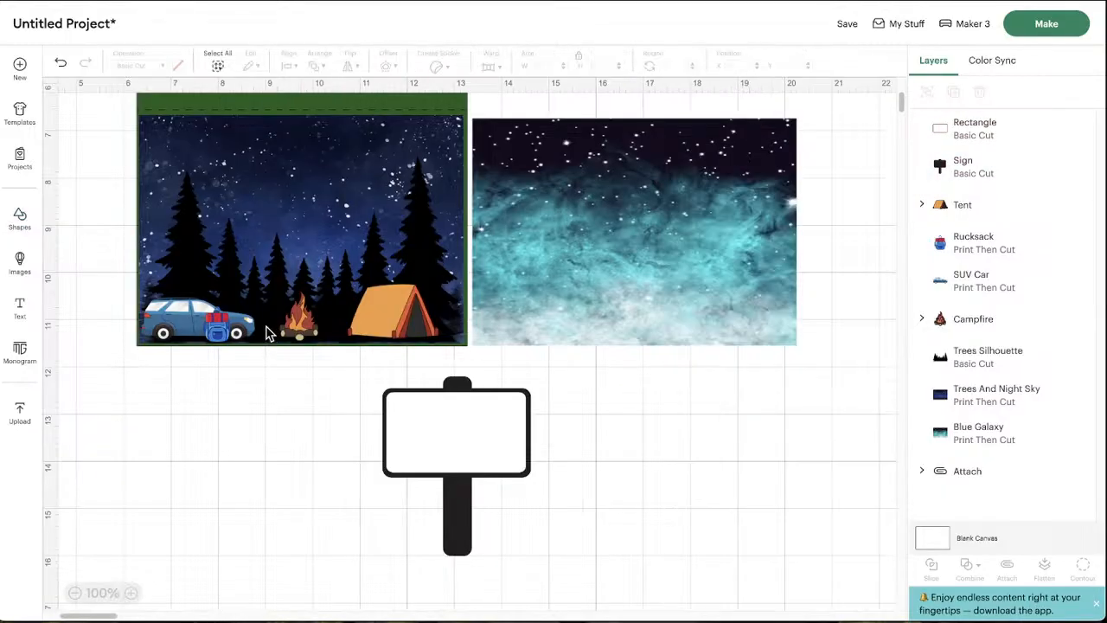
left_click(33, 329)
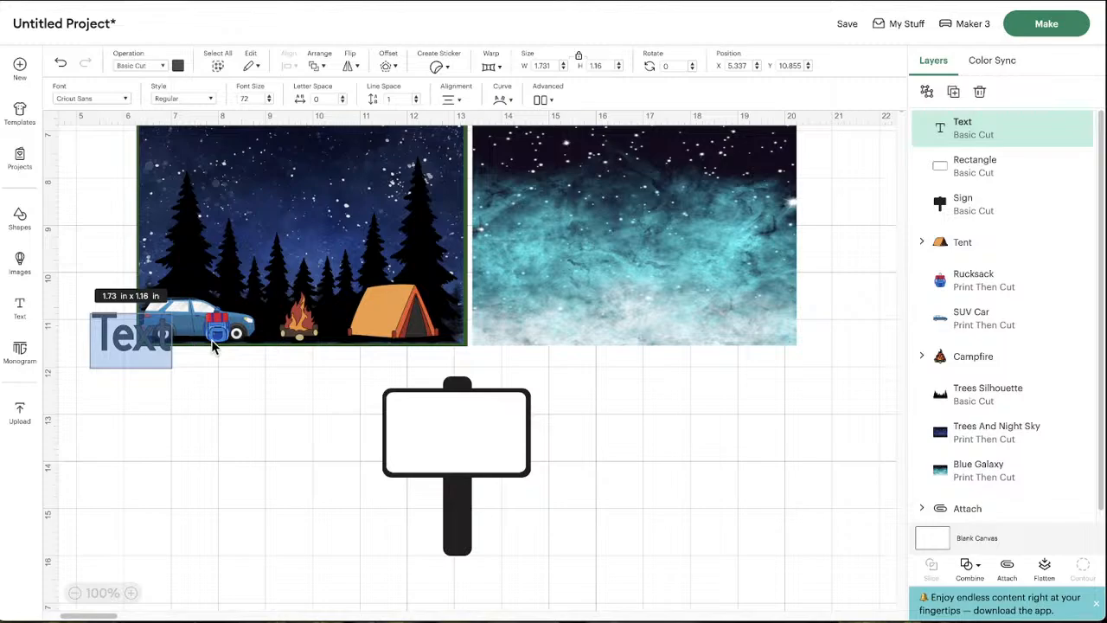
type("Let the")
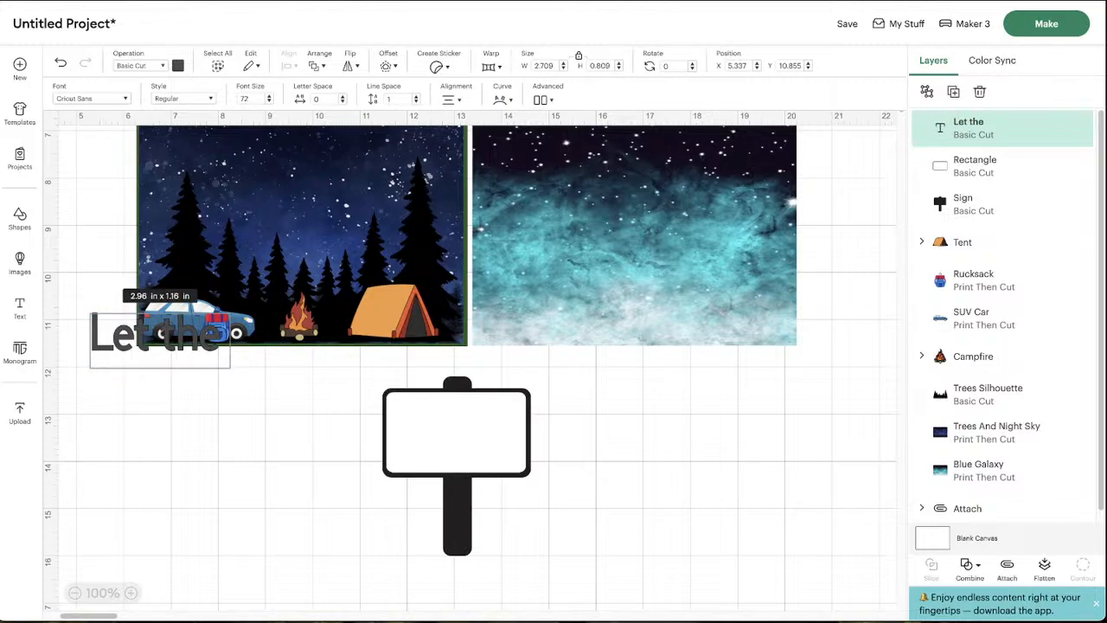
key("Return")
type("Adventure")
key("Return")
type("Begin!!")
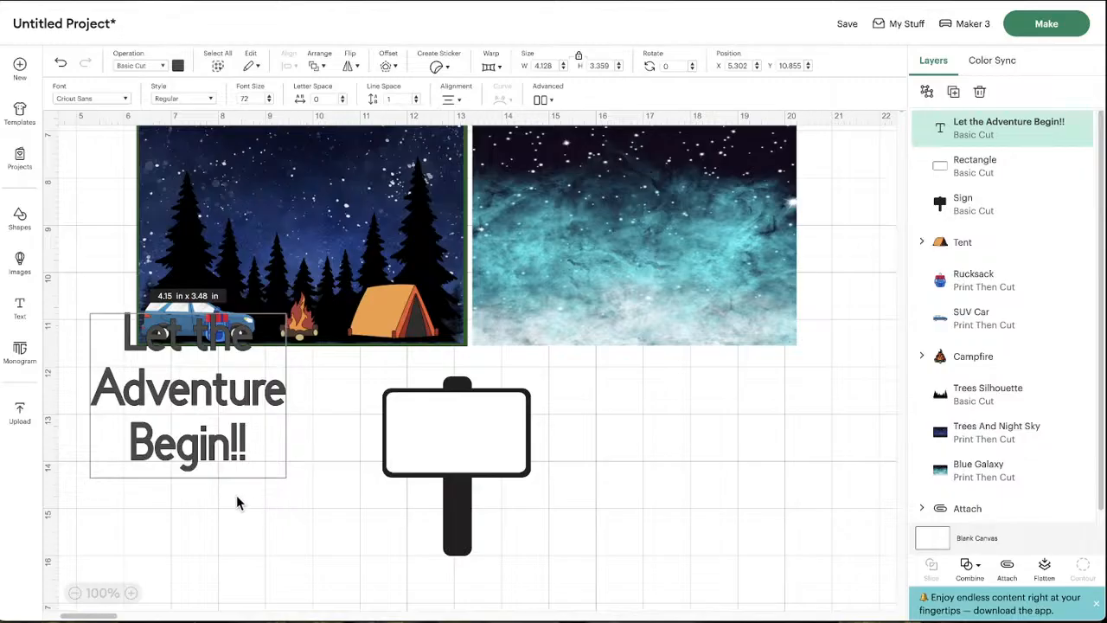
Erase the text's wording from the end back to "Le"
key("BackSpace")
key("BackSpace")
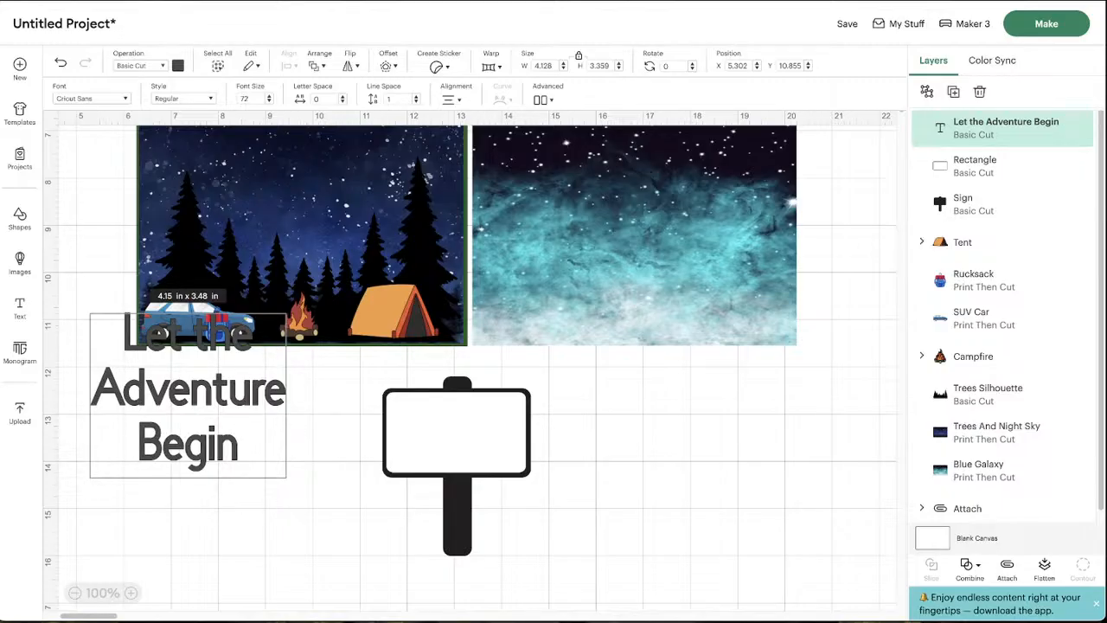
key("BackSpace")
key("BackSpace")
key("BackSpace")
key("BackSpace")
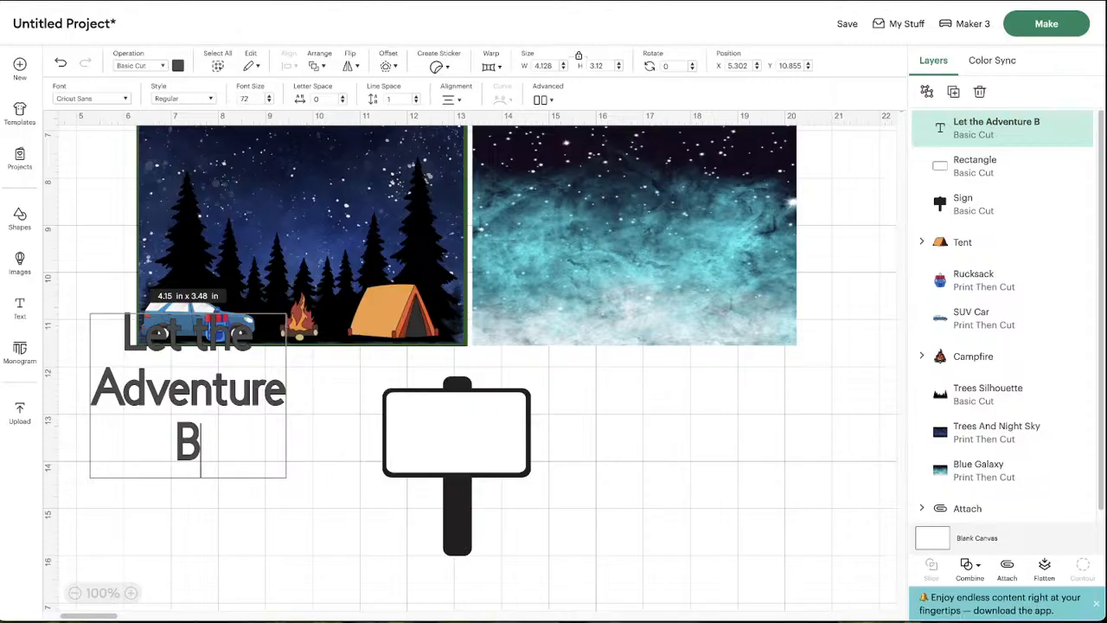
key("BackSpace")
key("BackSpace")
key("BackSpace")
key("BackSpace")
key("BackSpace")
key("BackSpace")
key("BackSpace")
key("BackSpace")
key("BackSpace")
key("BackSpace")
key("BackSpace")
key("BackSpace")
key("BackSpace")
key("BackSpace")
key("BackSpace")
key("BackSpace")
key("BackSpace")
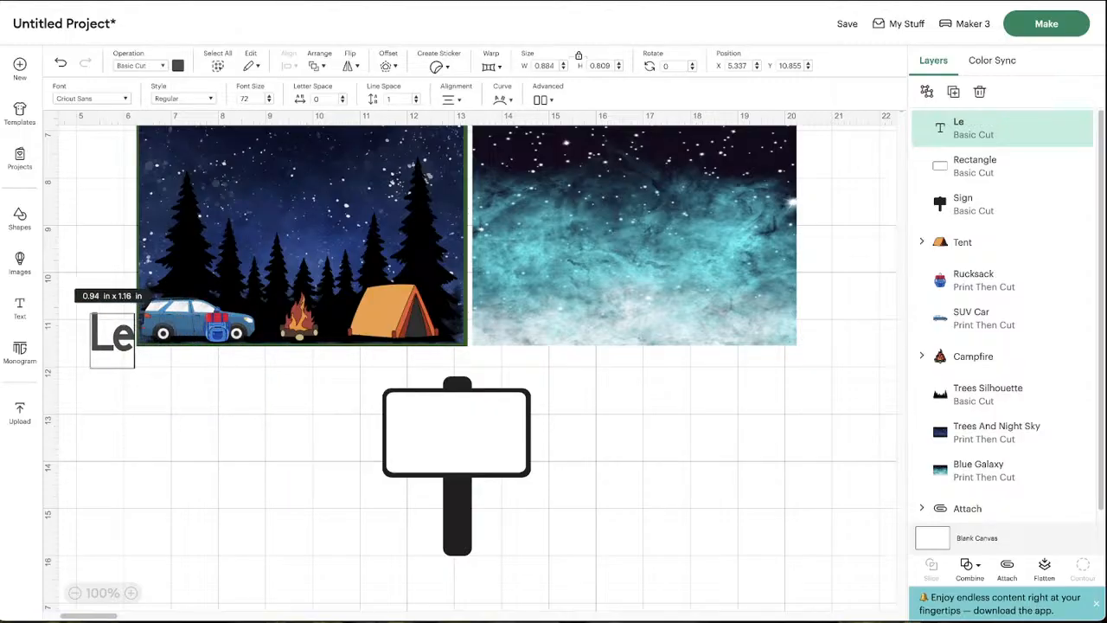
Replace the text object's content with "Seek" on the first line and "Adventures" on the second
key("BackSpace")
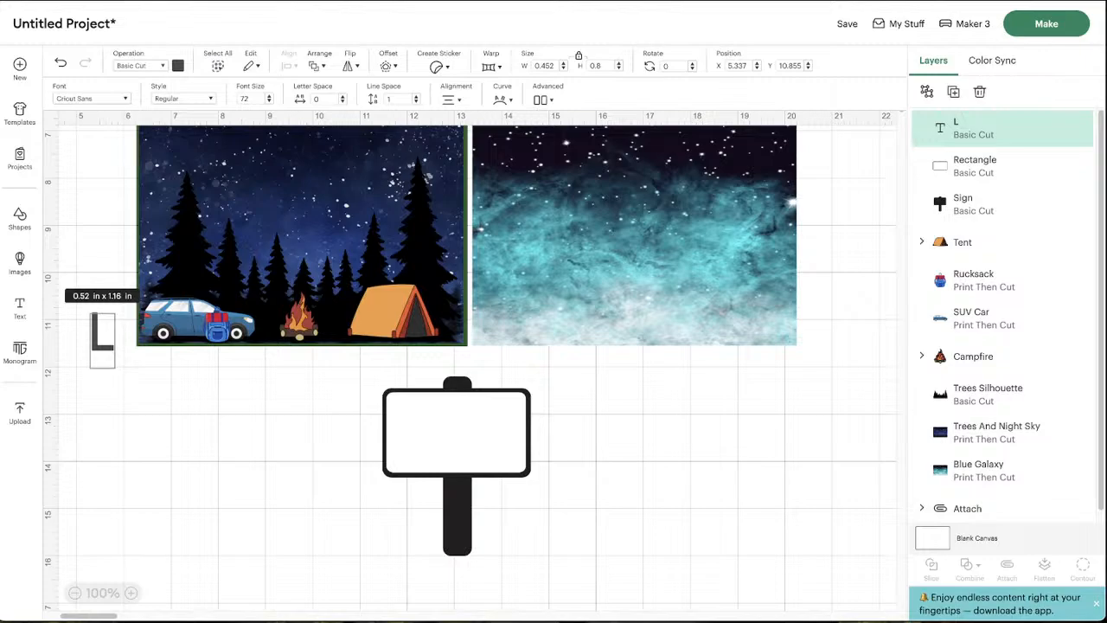
key("BackSpace")
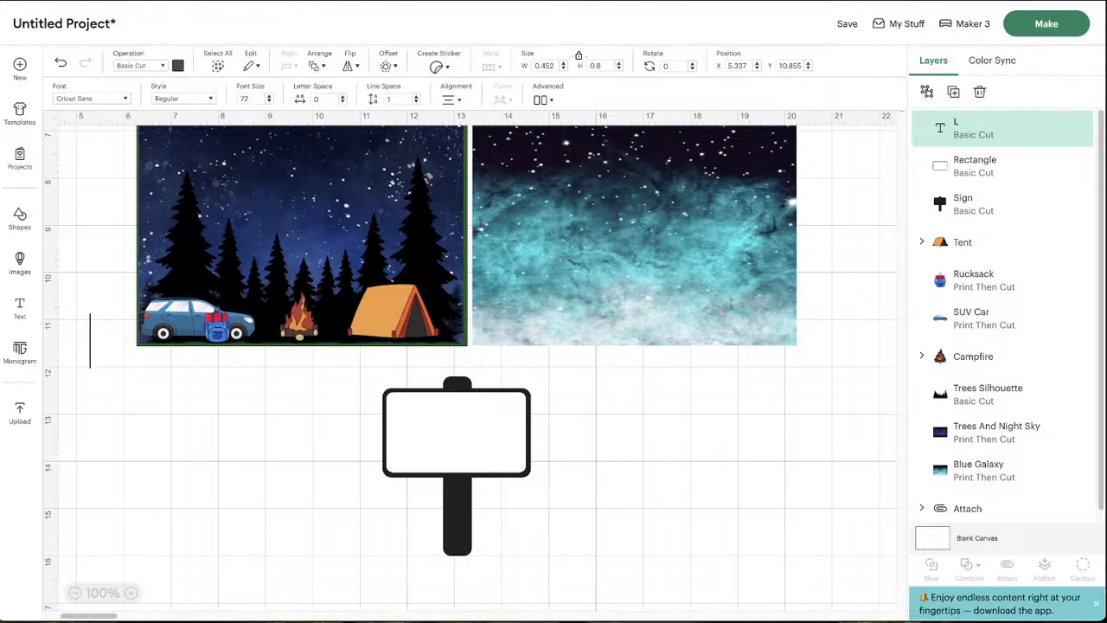
type("Seek")
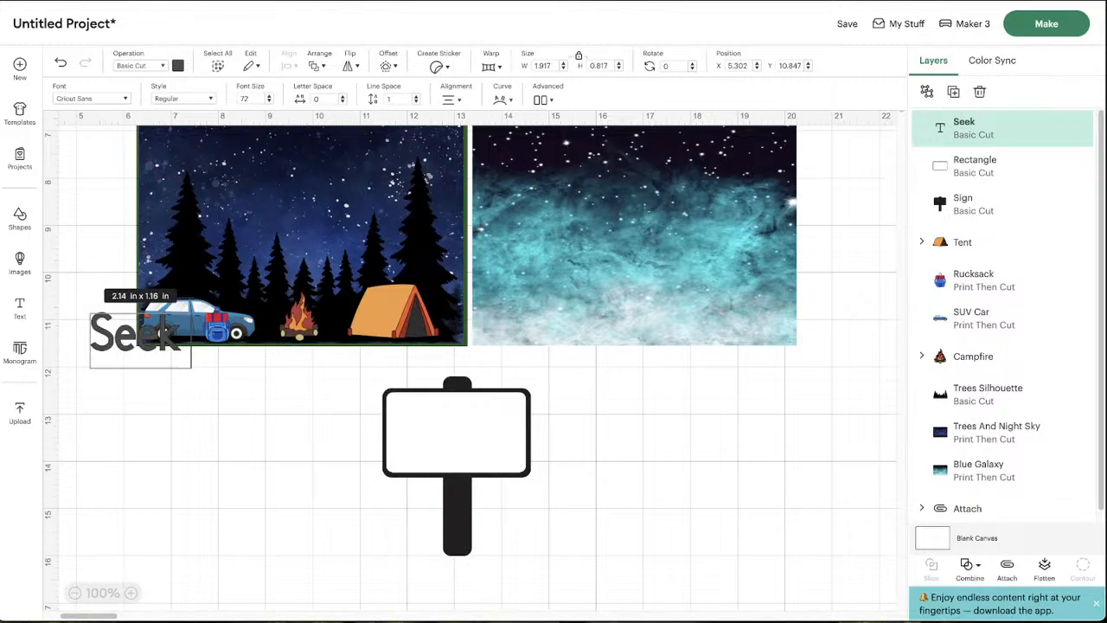
key("Return")
type("Advenut")
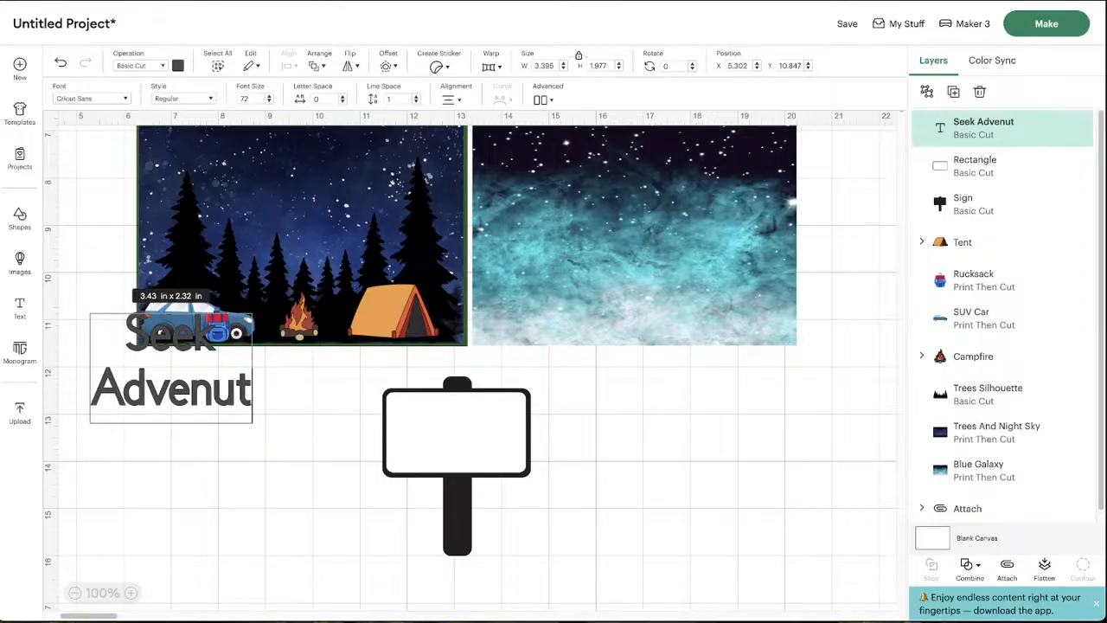
key("BackSpace")
key("BackSpace")
key("BackSpace")
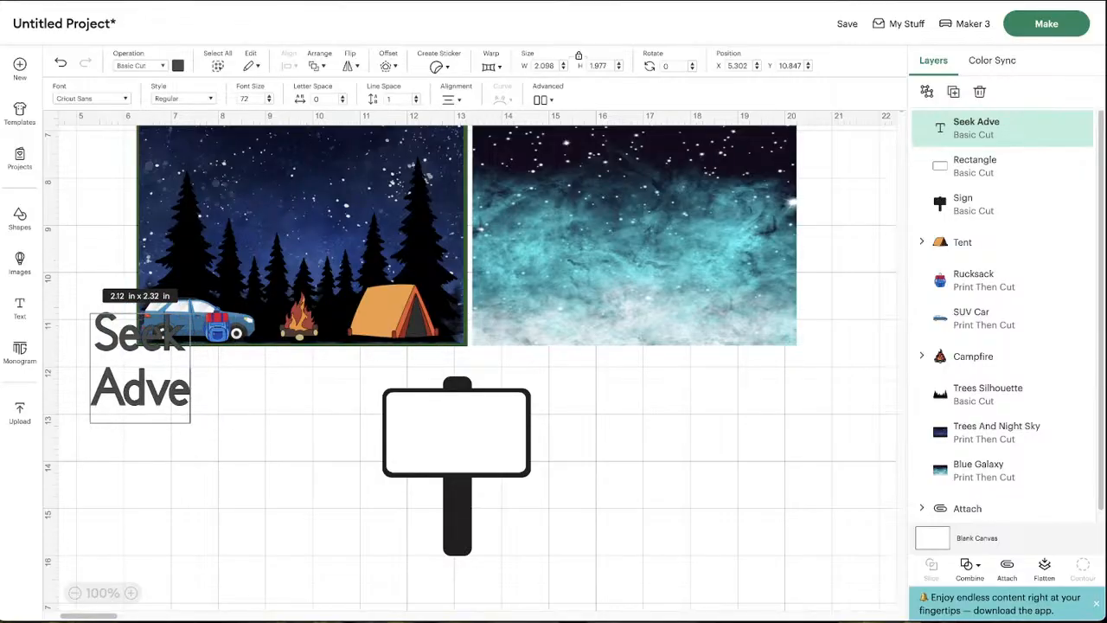
type("ntures")
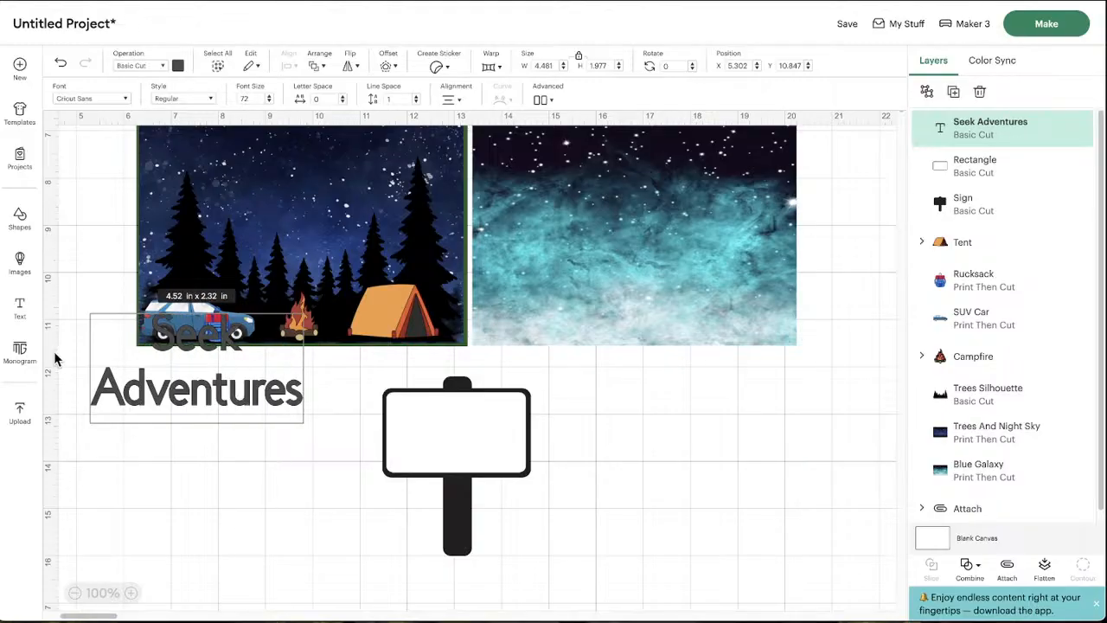
left_click(207, 512)
Move the "Seek Adventures" text onto the sign and scale it down to about 3.41 by 1.5 in
left_click_drag(233, 386, 506, 459)
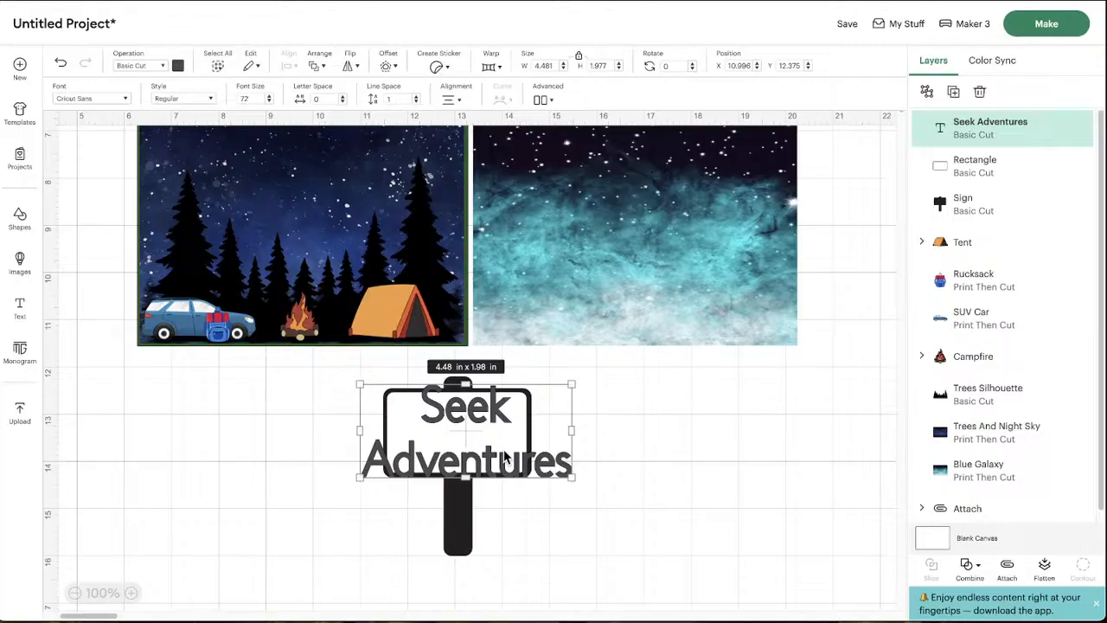
left_click_drag(579, 478, 523, 455)
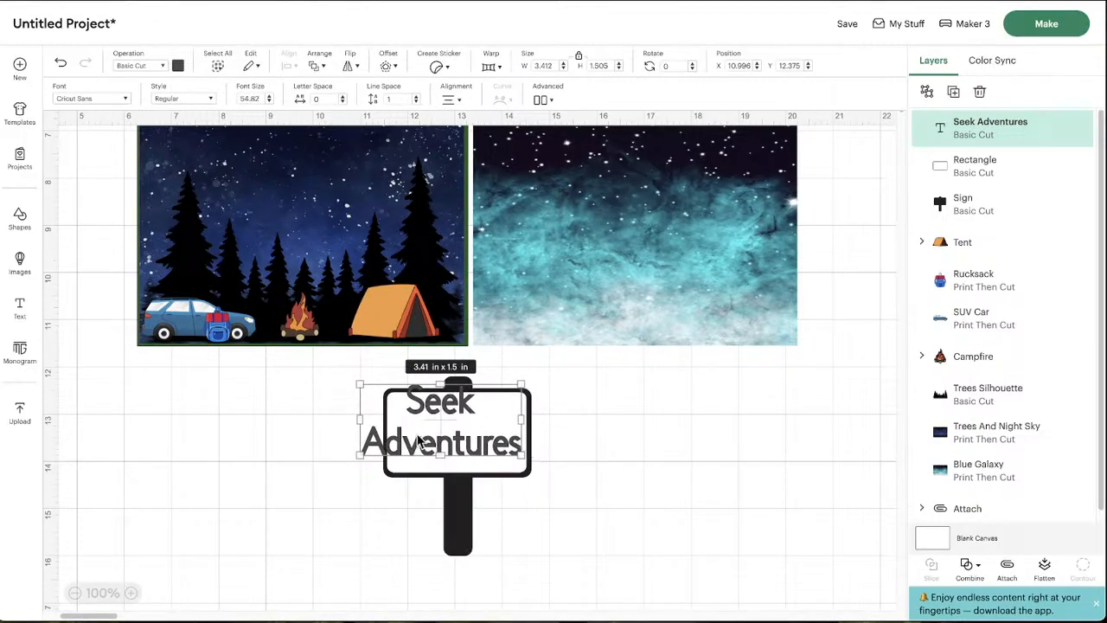
Try the Amertha font on the "Seek Adventures" text and center it inside the sign
left_click(78, 99)
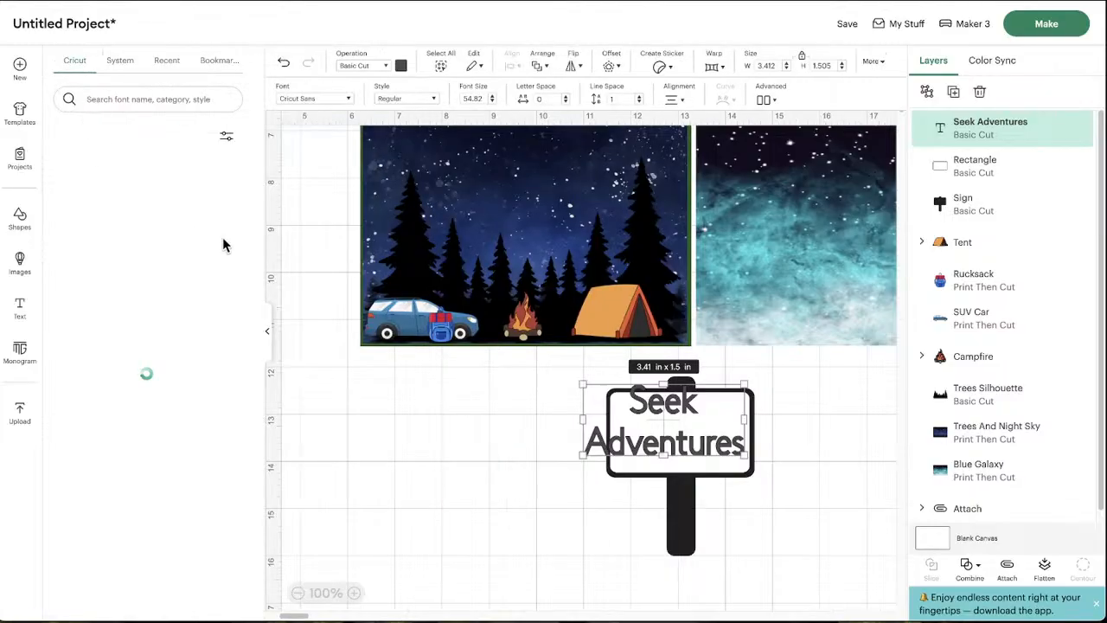
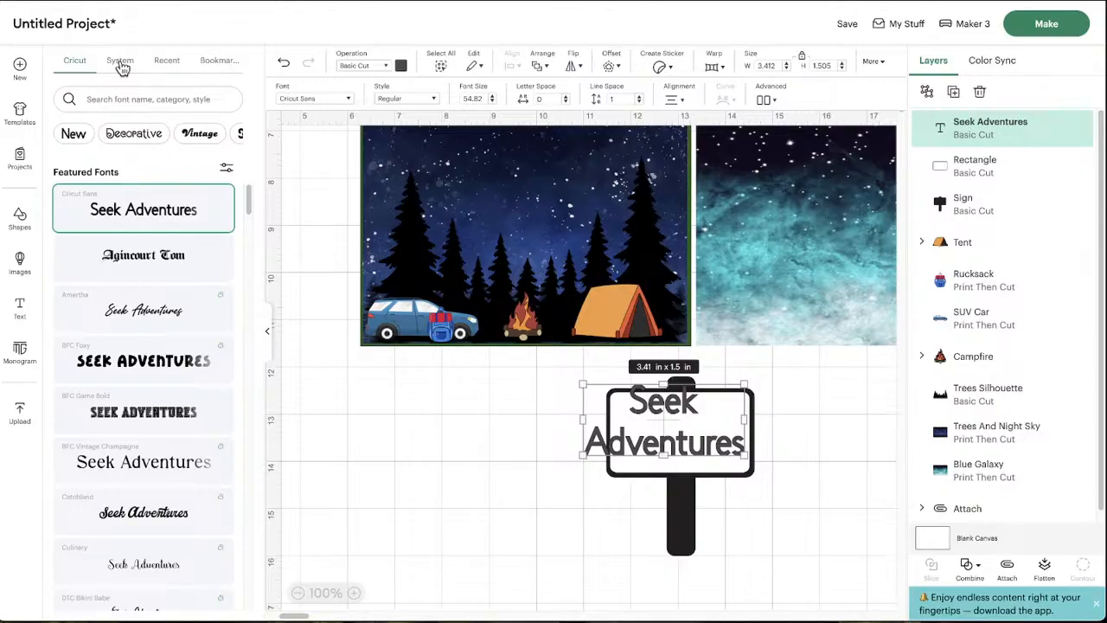
scroll(135, 294, "down", 1)
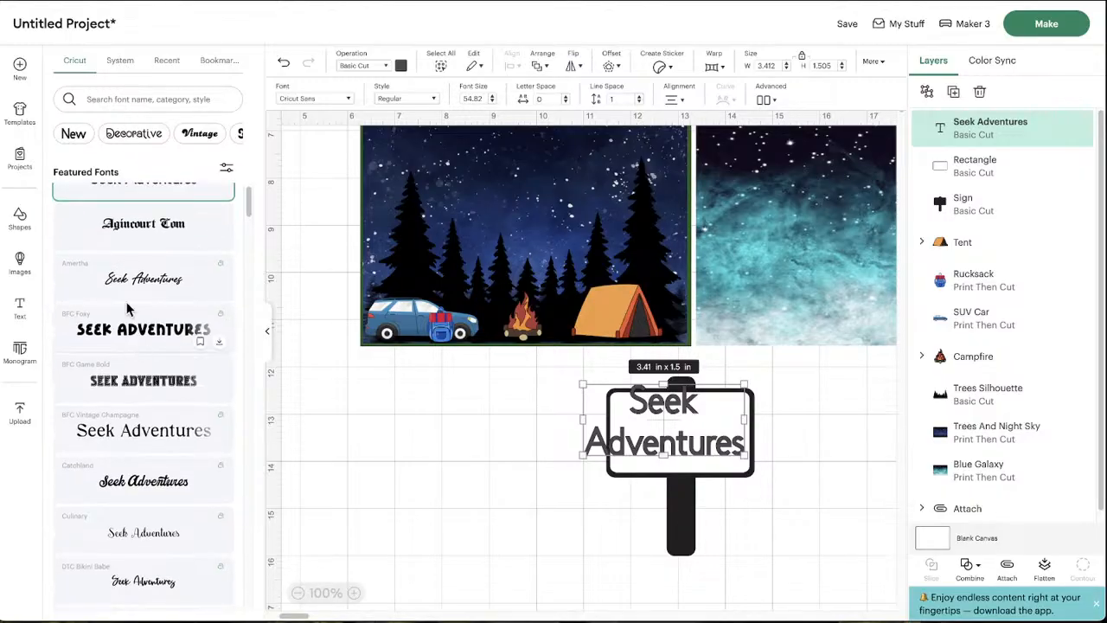
left_click(130, 292)
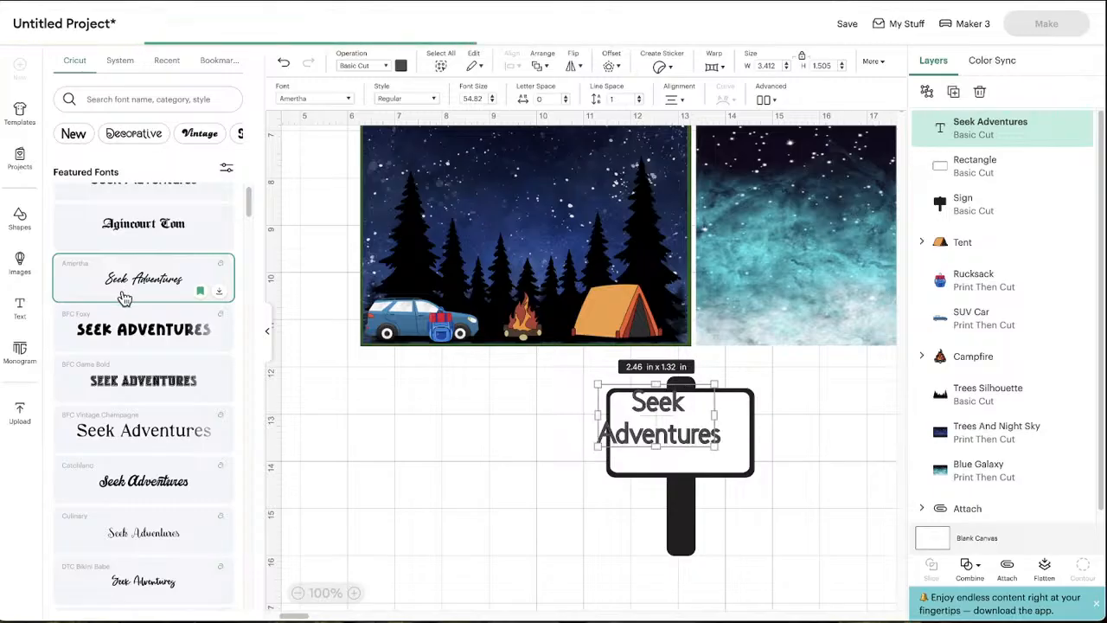
left_click_drag(674, 443, 706, 460)
Try the Culinary font on the sign text and look further through the featured fonts
scroll(147, 354, "down", 3)
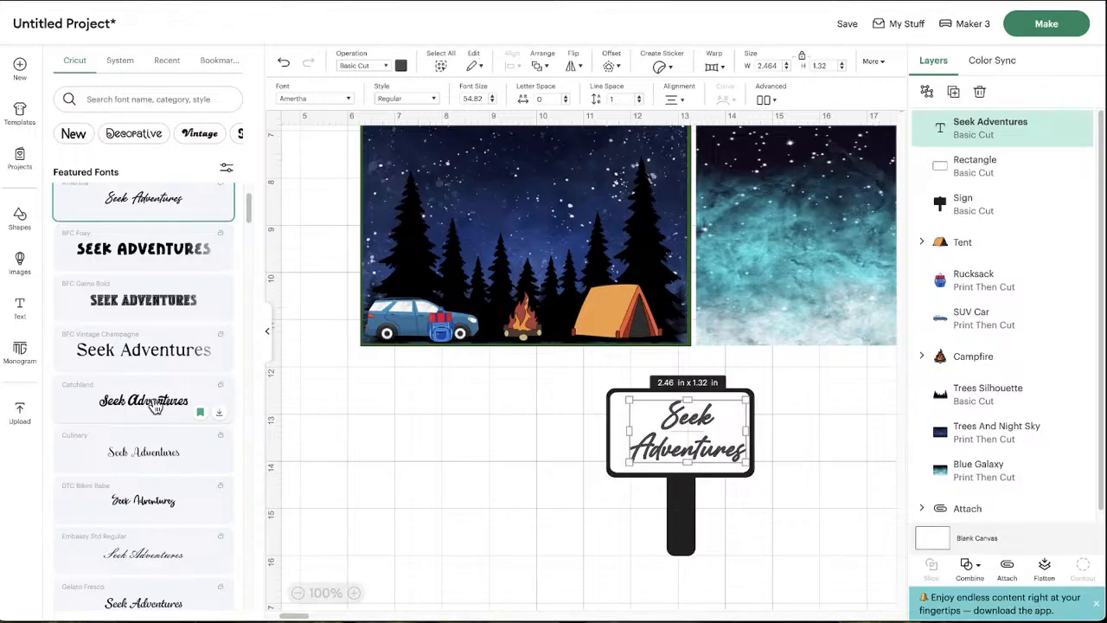
left_click(143, 456)
scroll(138, 465, "down", 2)
scroll(136, 466, "down", 3)
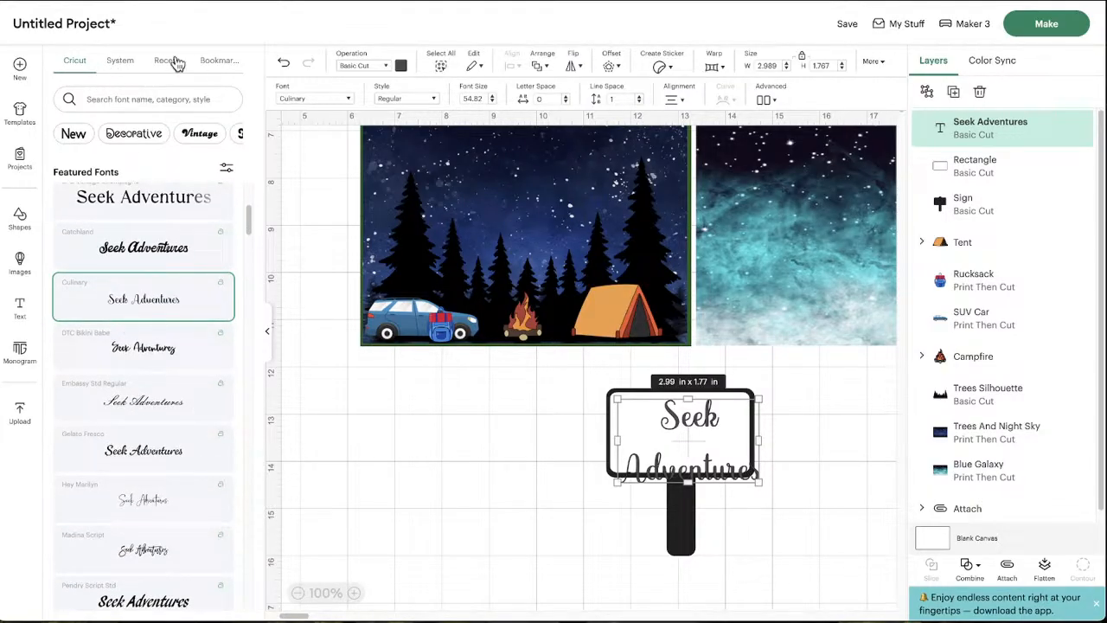
Filter the font list to show only fonts with the Writing characteristic
left_click(228, 169)
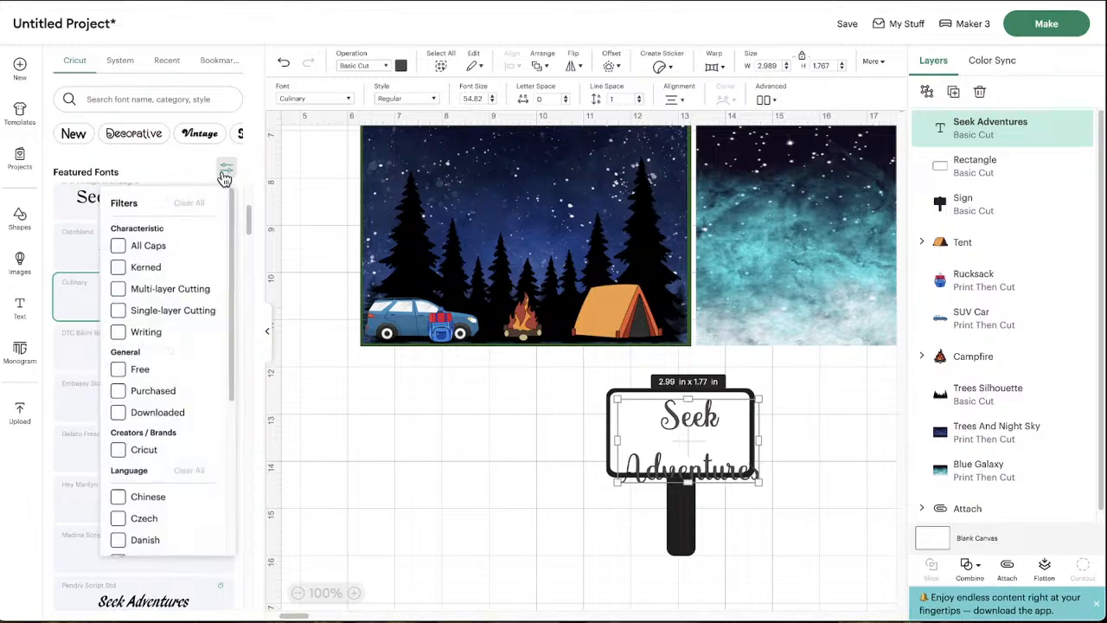
left_click(120, 334)
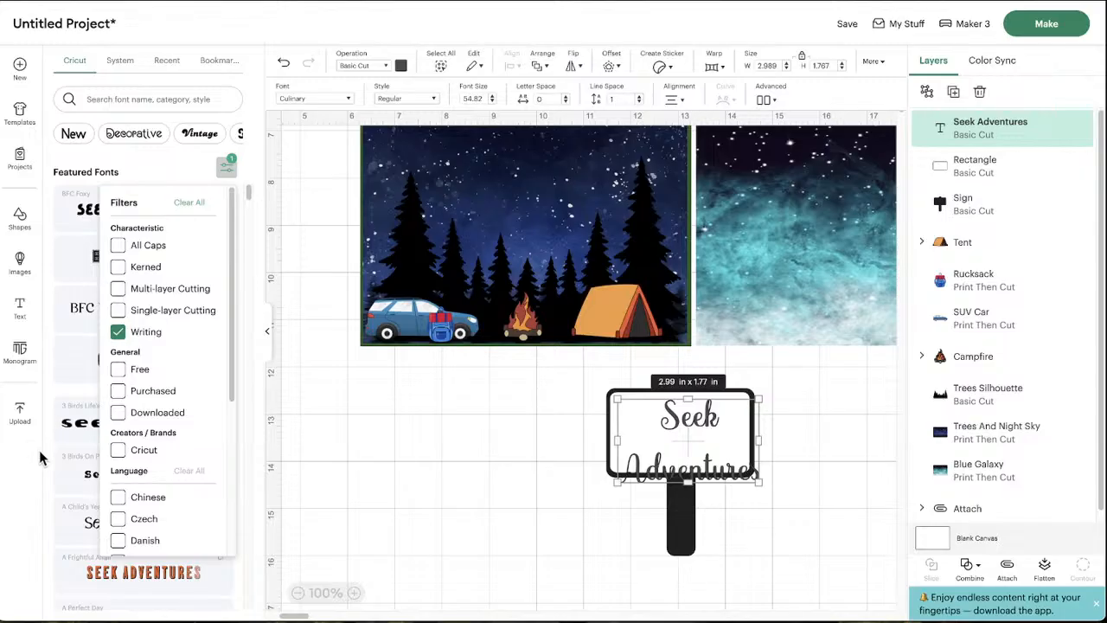
left_click(52, 448)
scroll(130, 328, "down", 2)
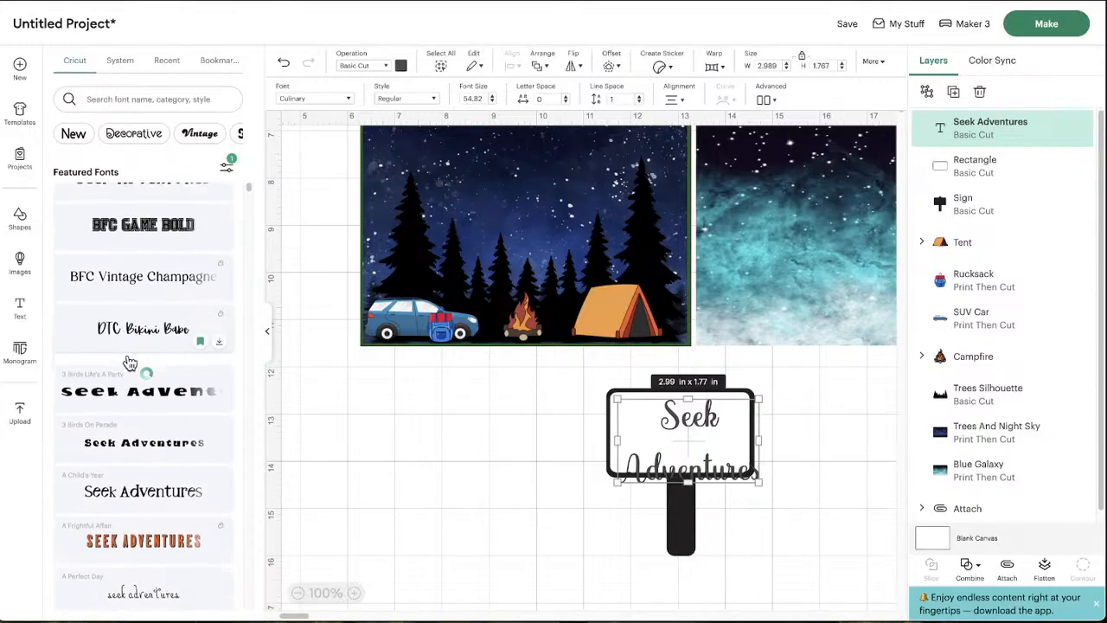
scroll(134, 416, "up", 2)
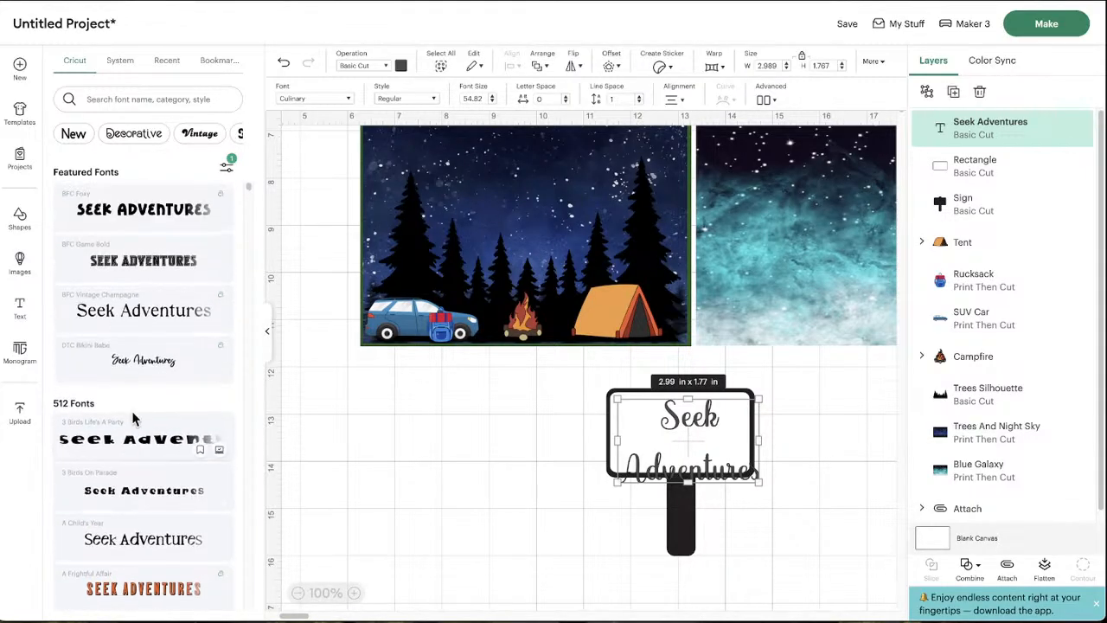
Shift the text slightly up on the sign and try the writing font A Perfect Day
mouse_move(662, 428)
left_mouse_down()
mouse_move(633, 433)
mouse_move(631, 406)
mouse_move(655, 417)
left_mouse_up()
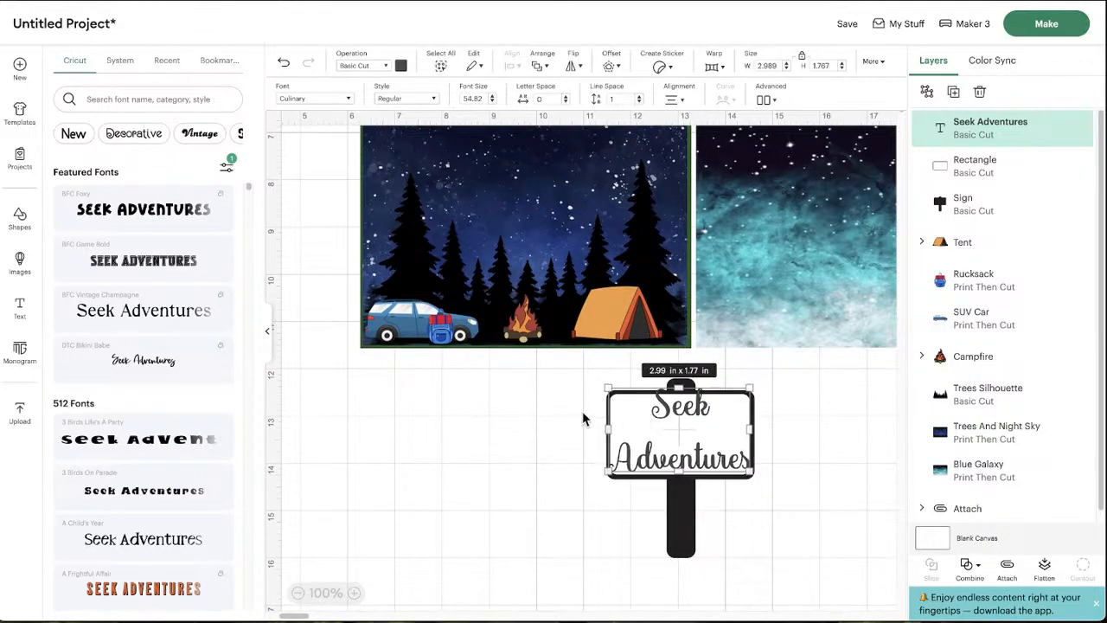
scroll(148, 375, "down", 3)
left_click(130, 401)
Try the Anna's Fancy Lettering - Abigail writing font and reposition the text on the sign
scroll(148, 497, "down", 3)
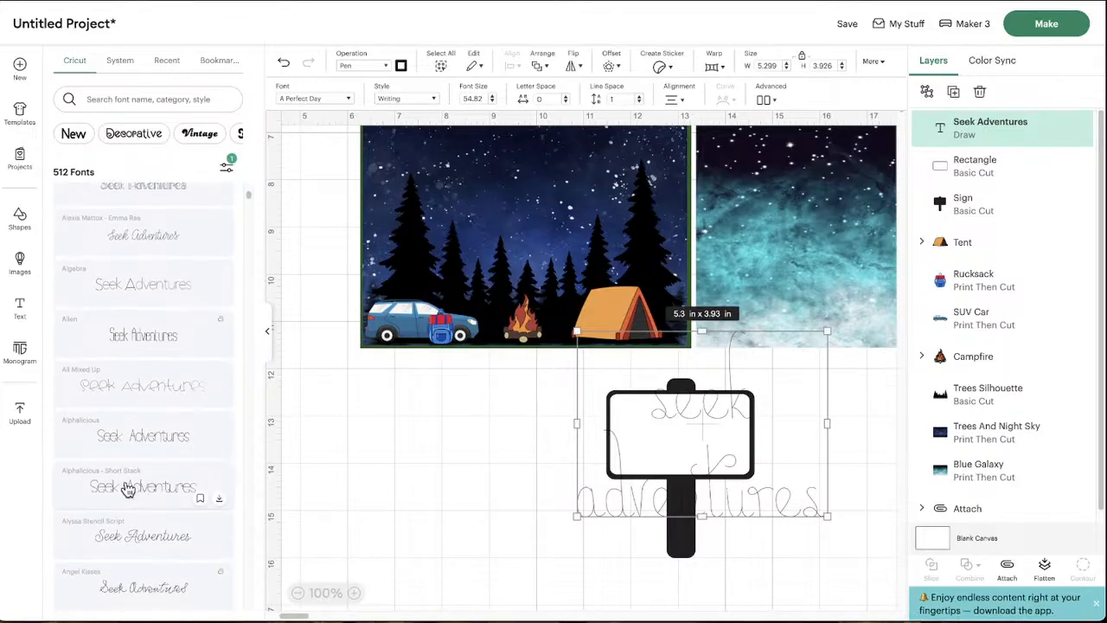
scroll(134, 491, "down", 2)
scroll(138, 506, "down", 1)
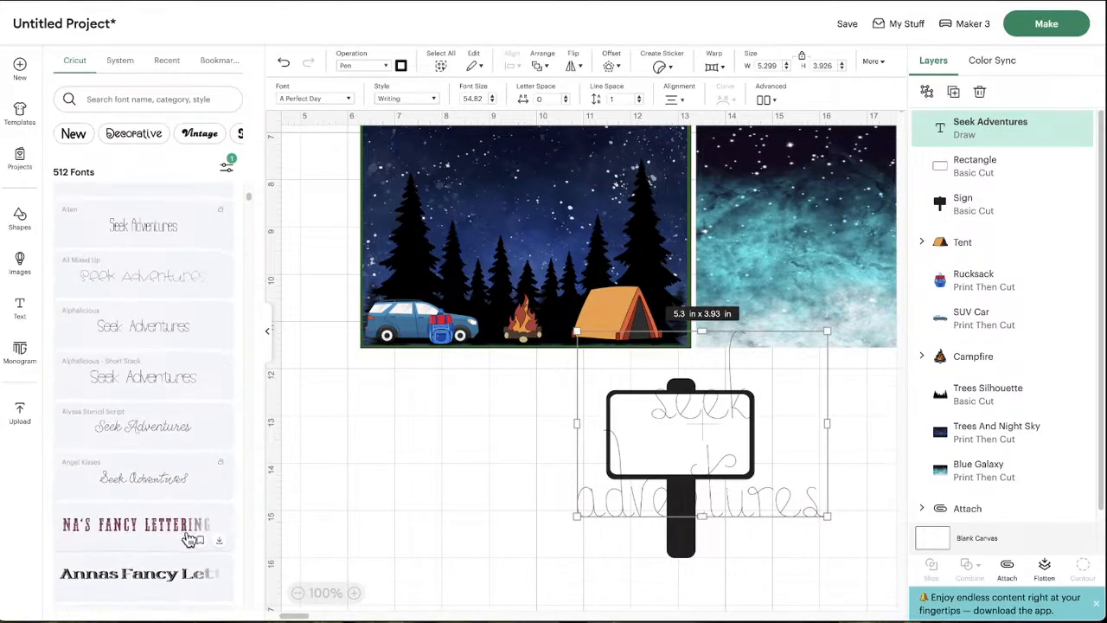
scroll(153, 517, "down", 1)
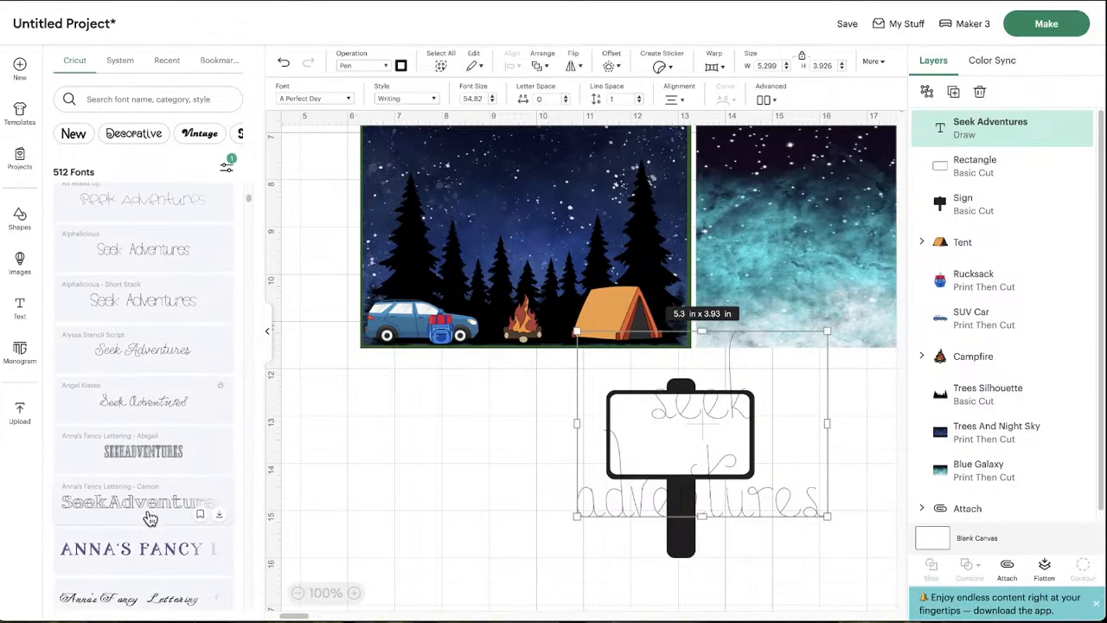
scroll(130, 513, "down", 1)
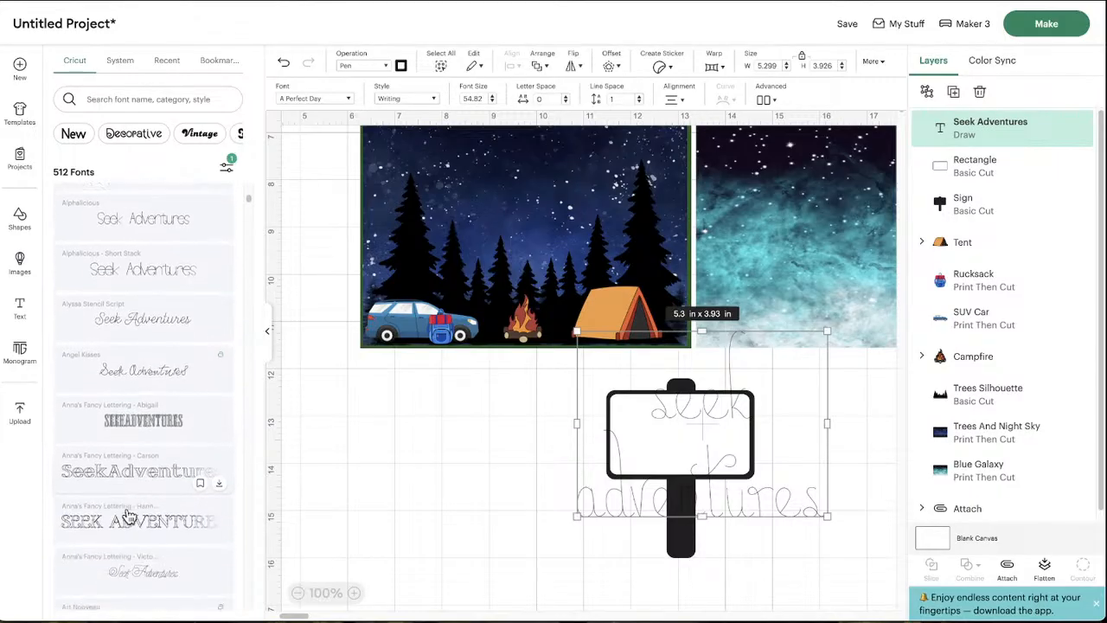
left_click(156, 404)
left_click_drag(667, 458, 675, 528)
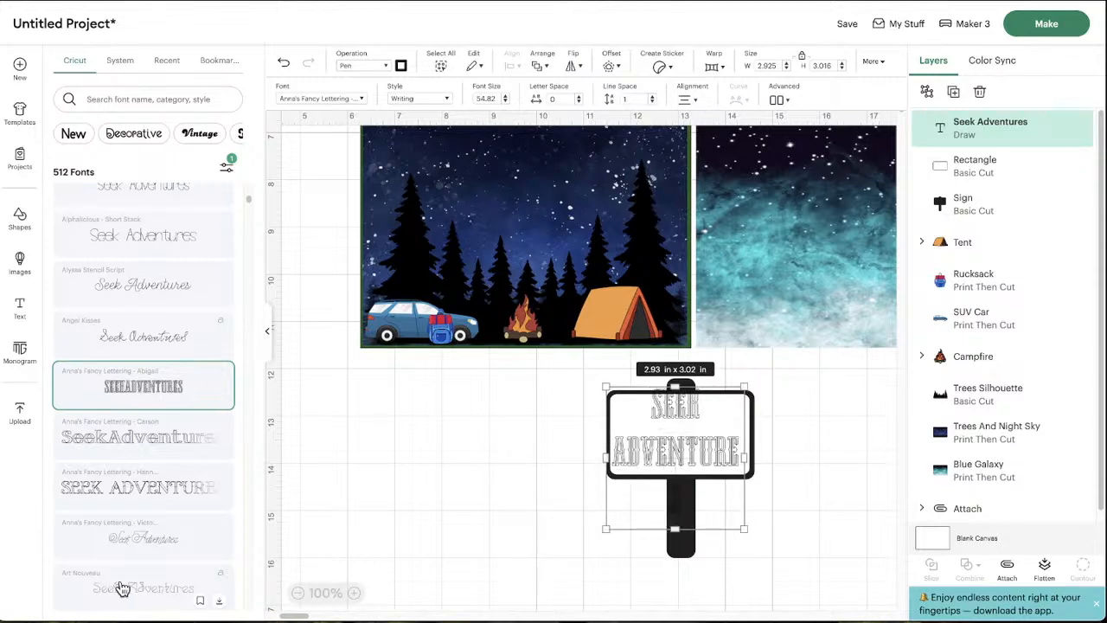
scroll(112, 589, "down", 3)
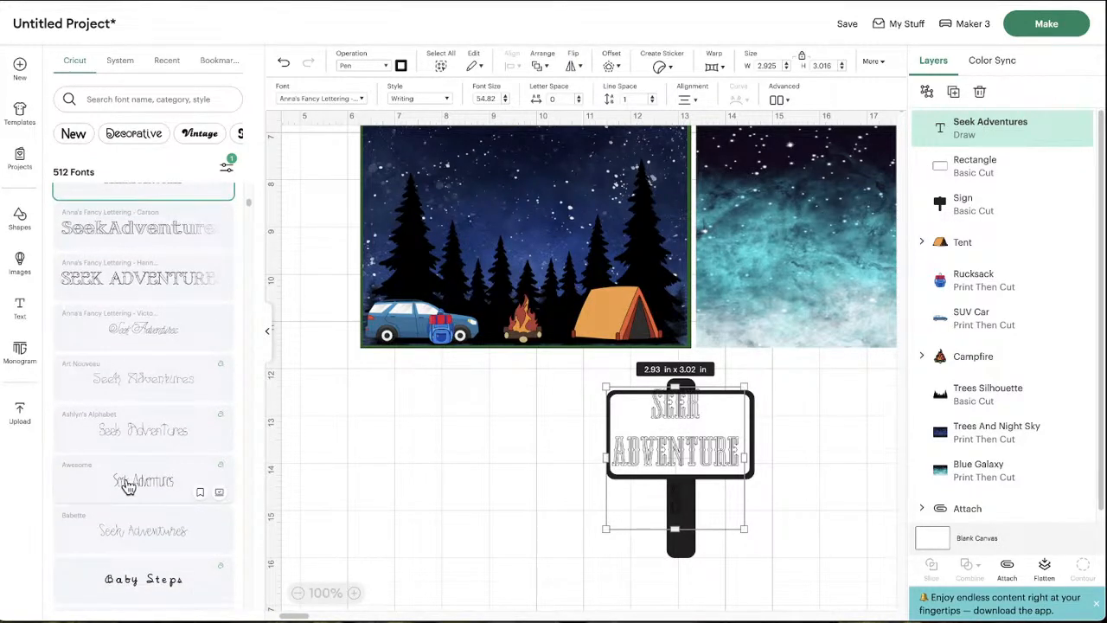
key("Escape")
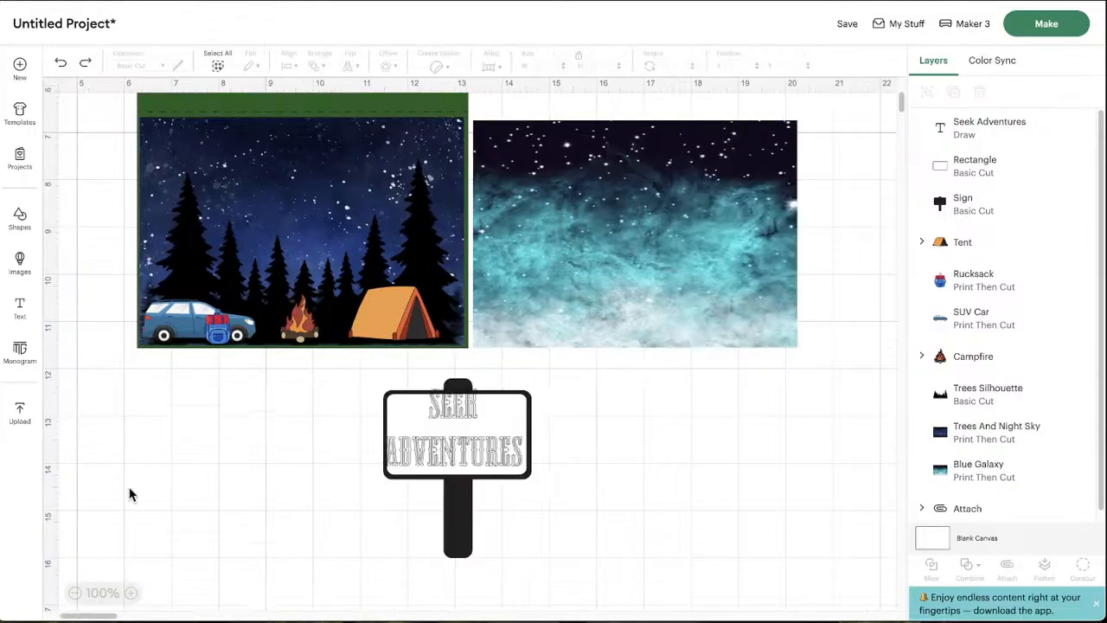
Reselect the sign text and try the Baby Steps writing font on it
left_click(468, 470)
left_click(77, 100)
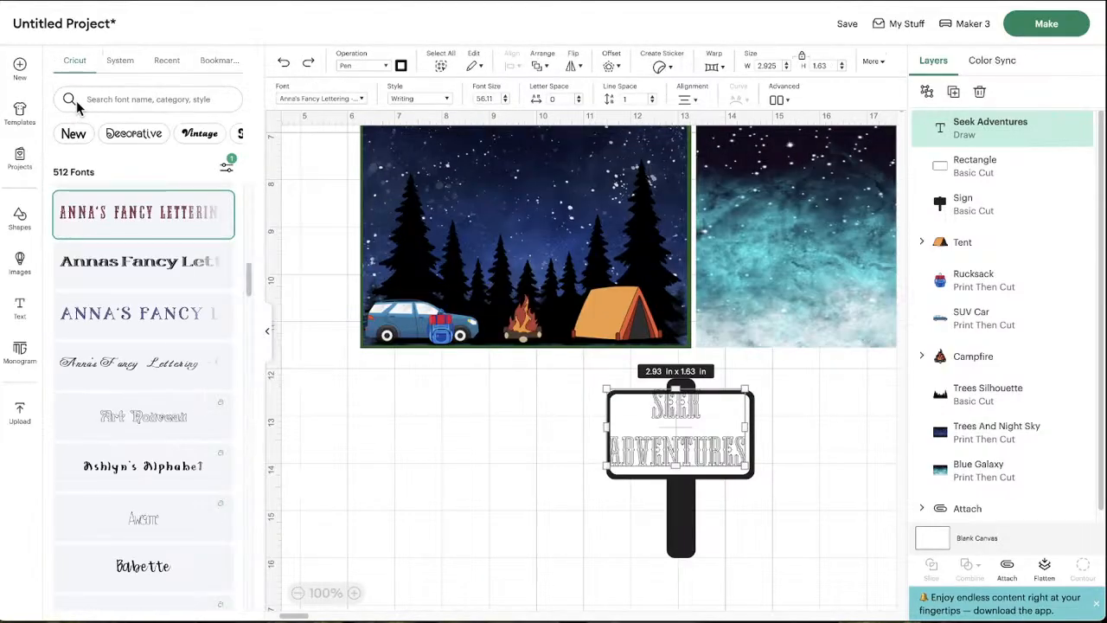
scroll(137, 454, "down", 1)
scroll(134, 456, "down", 2)
scroll(125, 478, "down", 4)
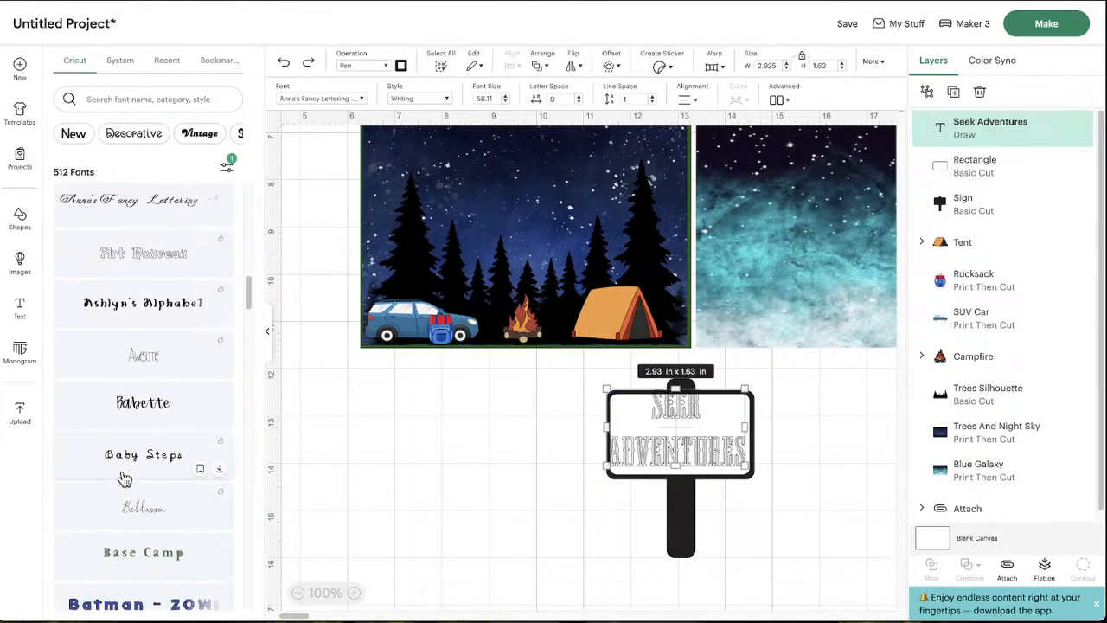
left_click(130, 327)
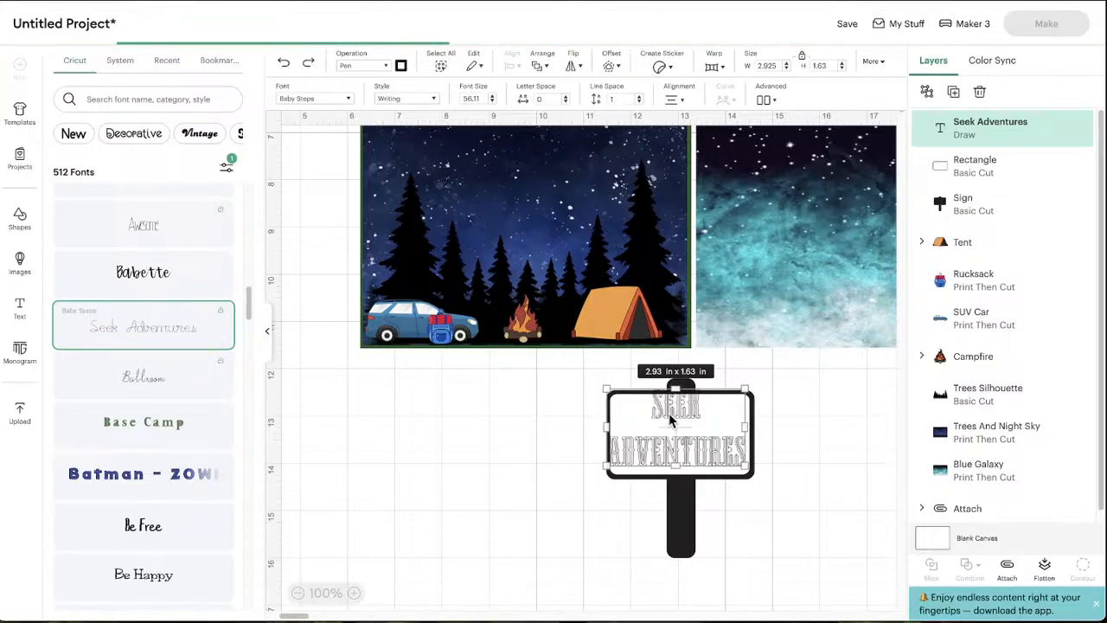
Set the text's font to BFC Artisan Bread and move the text off the sign to the empty canvas beside it
scroll(210, 412, "down", 3)
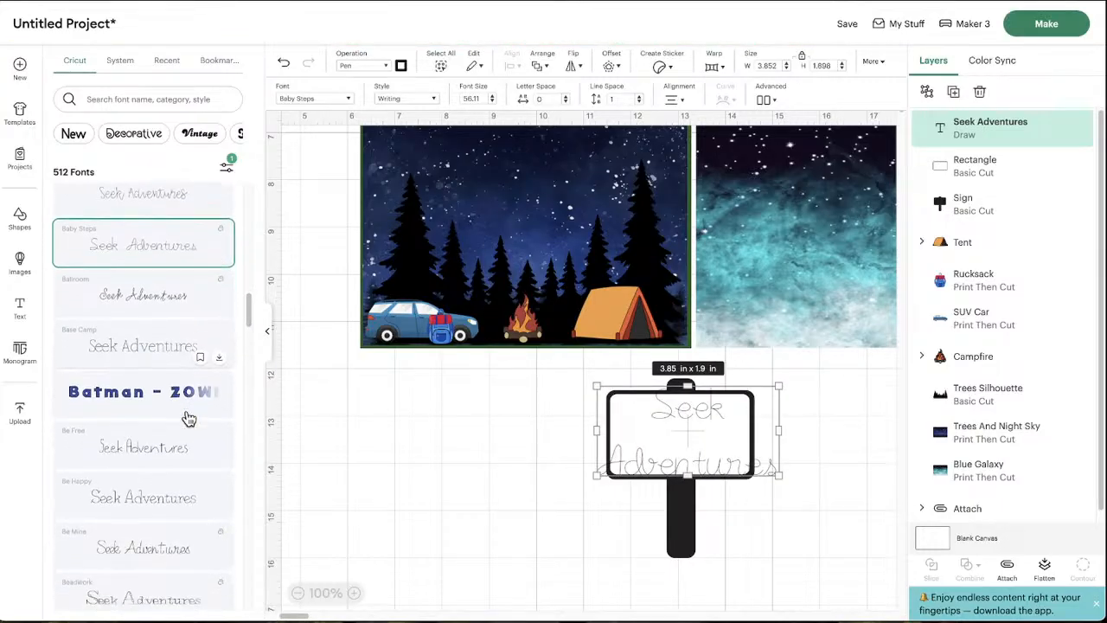
scroll(188, 419, "down", 1)
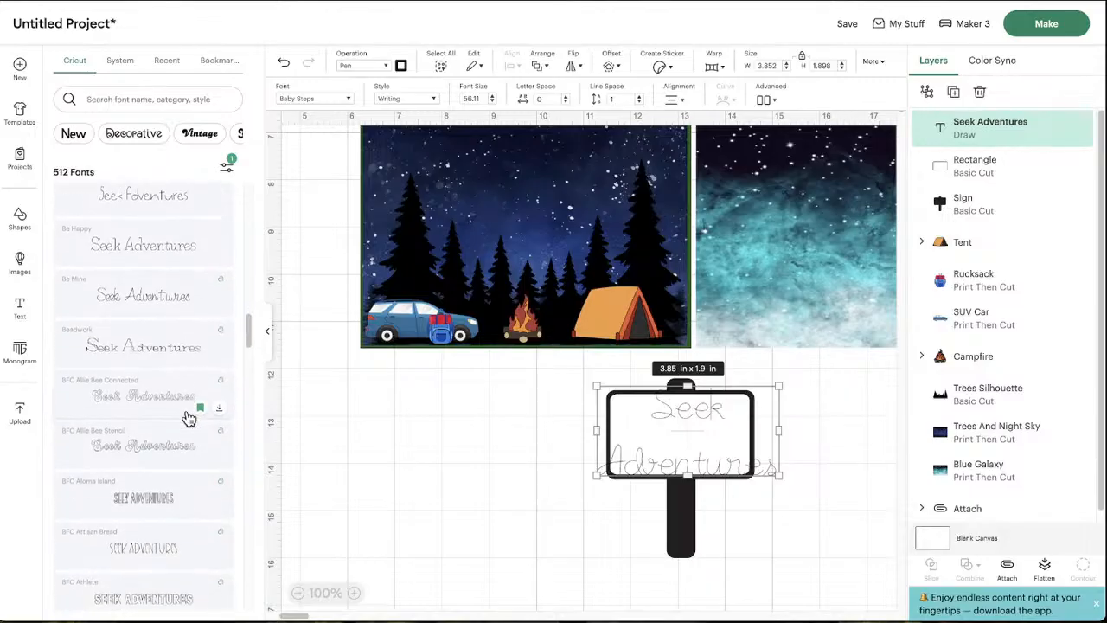
scroll(189, 419, "down", 2)
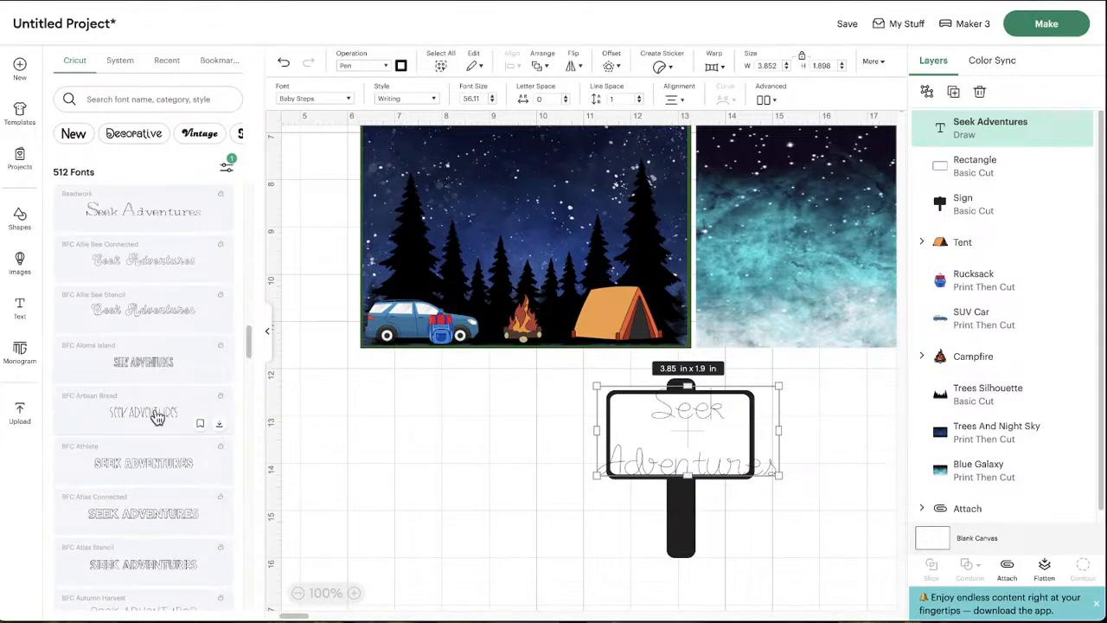
left_click(144, 422)
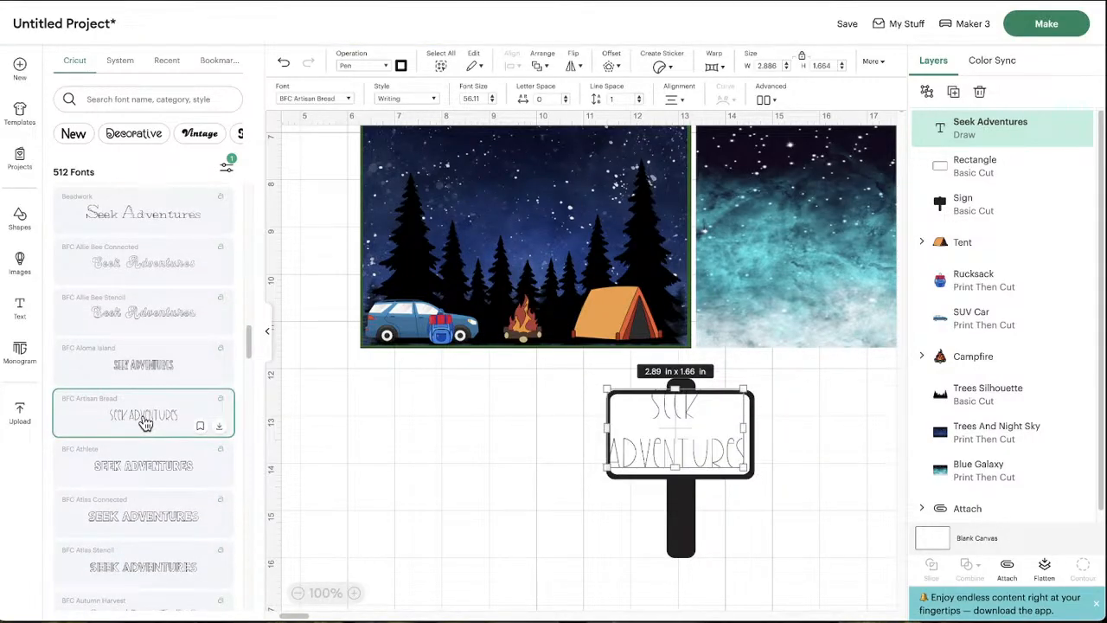
left_click_drag(683, 455, 490, 469)
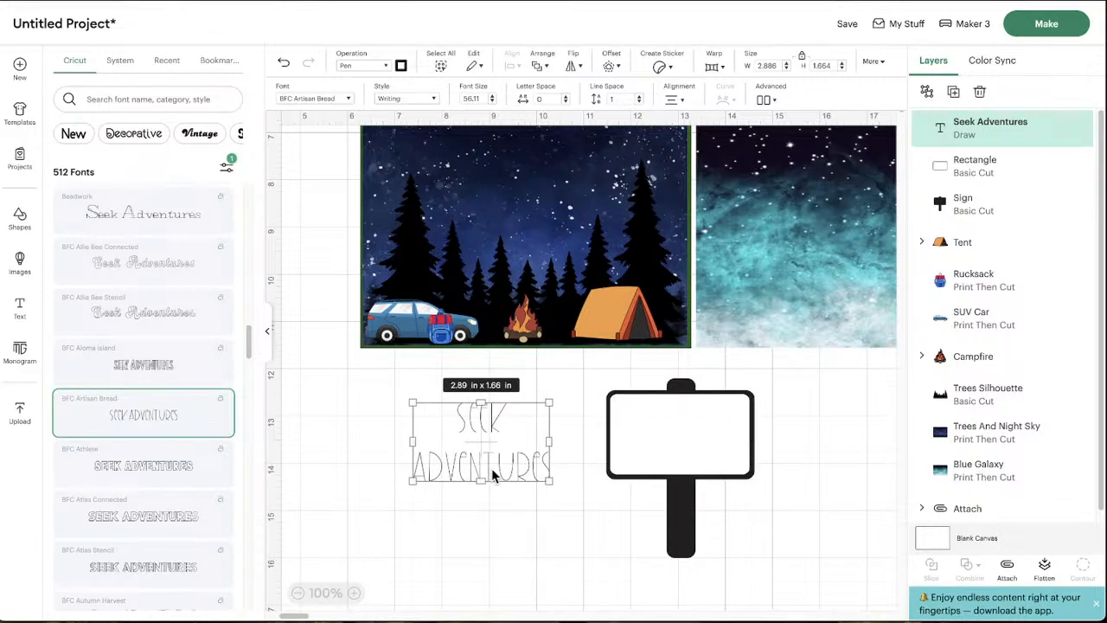
Set the Seek Adventures text's font to BFC Banana Shake
scroll(178, 440, "down", 5)
scroll(176, 443, "down", 4)
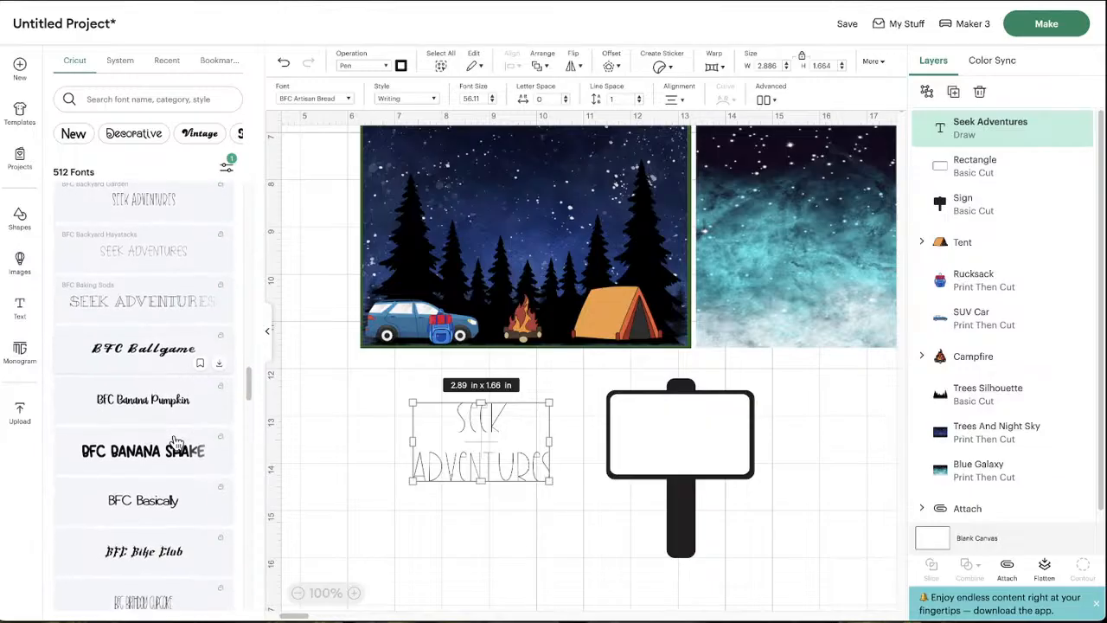
left_click(131, 471)
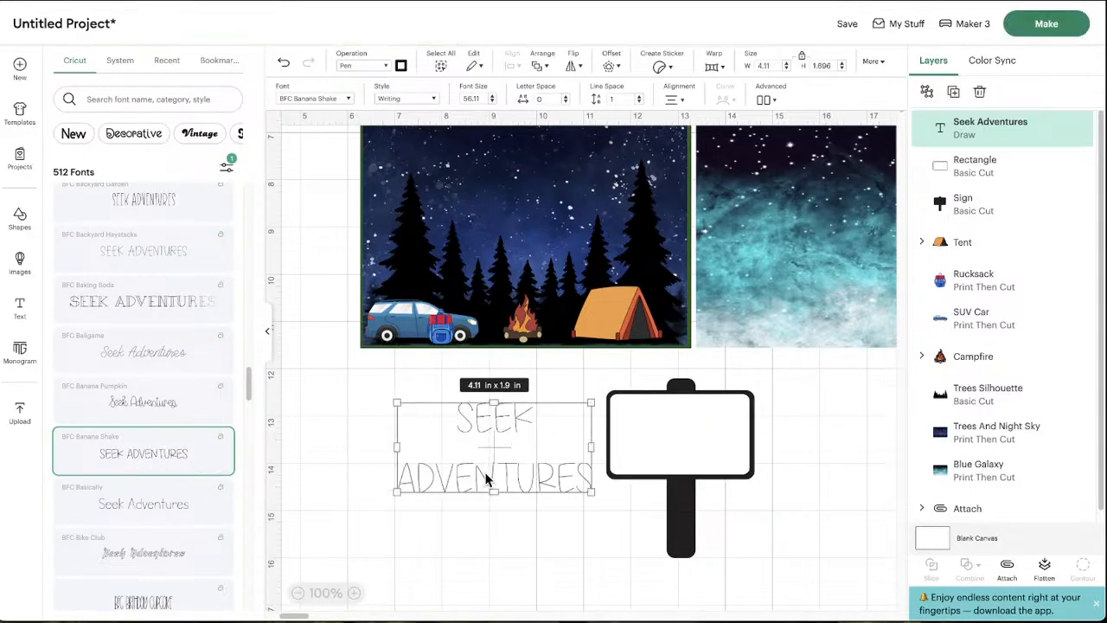
left_click(505, 540)
Scale the Seek Adventures text to about 2.69 × 1.24 in and place it inside the sign's white panel
mouse_move(478, 451)
left_mouse_down()
mouse_move(529, 450)
mouse_move(486, 459)
mouse_move(470, 447)
left_mouse_up()
left_click(329, 476)
left_click_drag(365, 491, 477, 450)
left_click_drag(543, 467, 517, 453)
left_click_drag(467, 427, 471, 430)
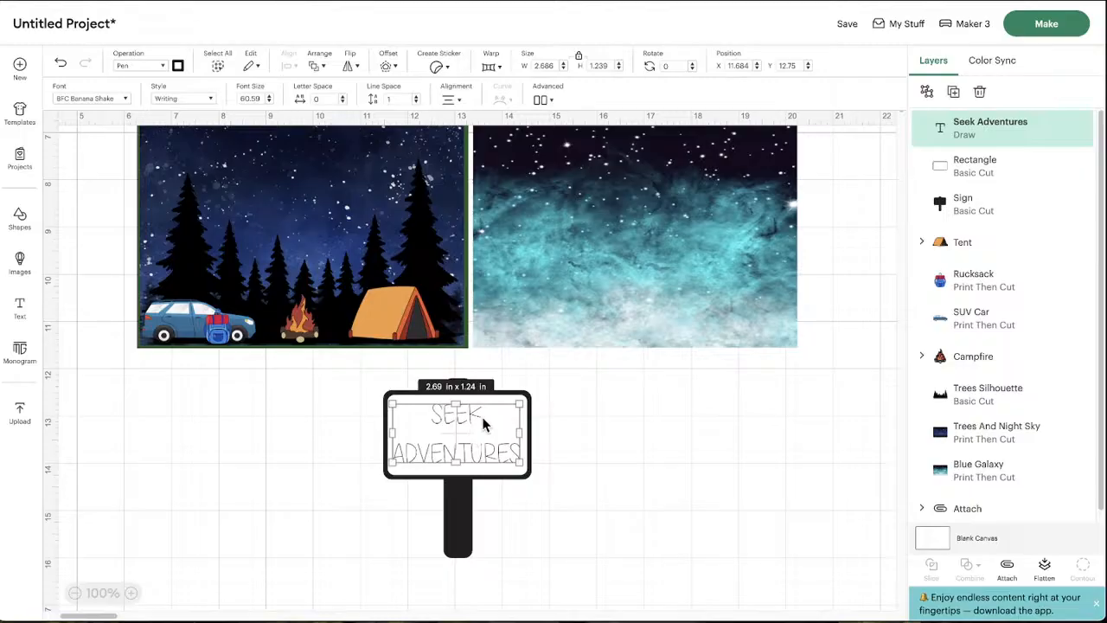
Center the Seek Adventures text on the sign's white rectangle both horizontally and vertically
left_click(499, 391, "shift")
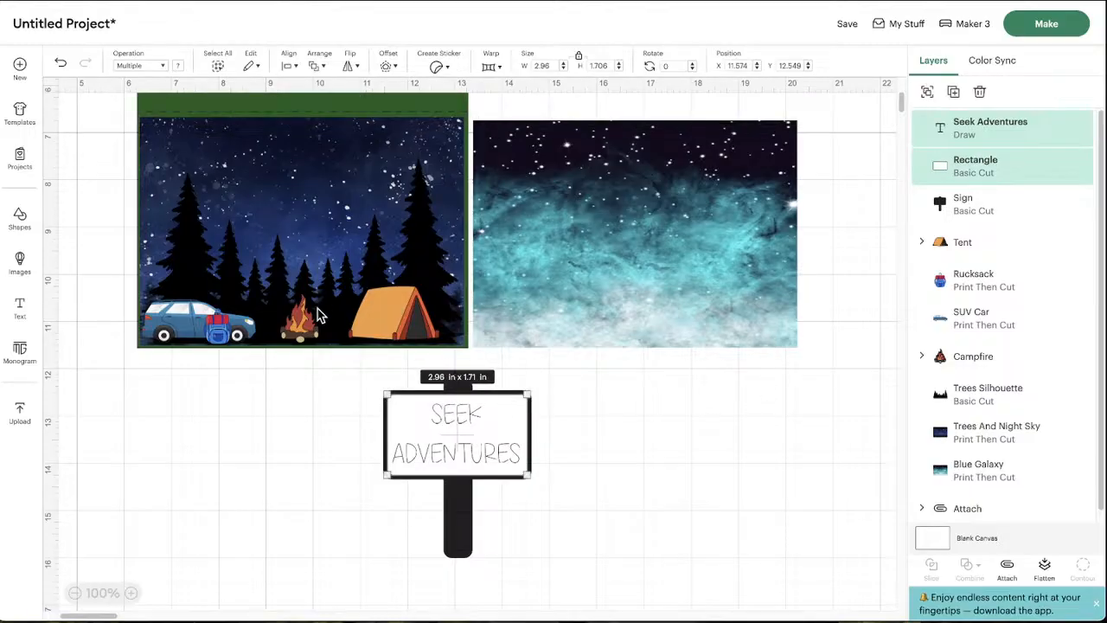
left_click(314, 68)
left_click(291, 67)
left_click(291, 68)
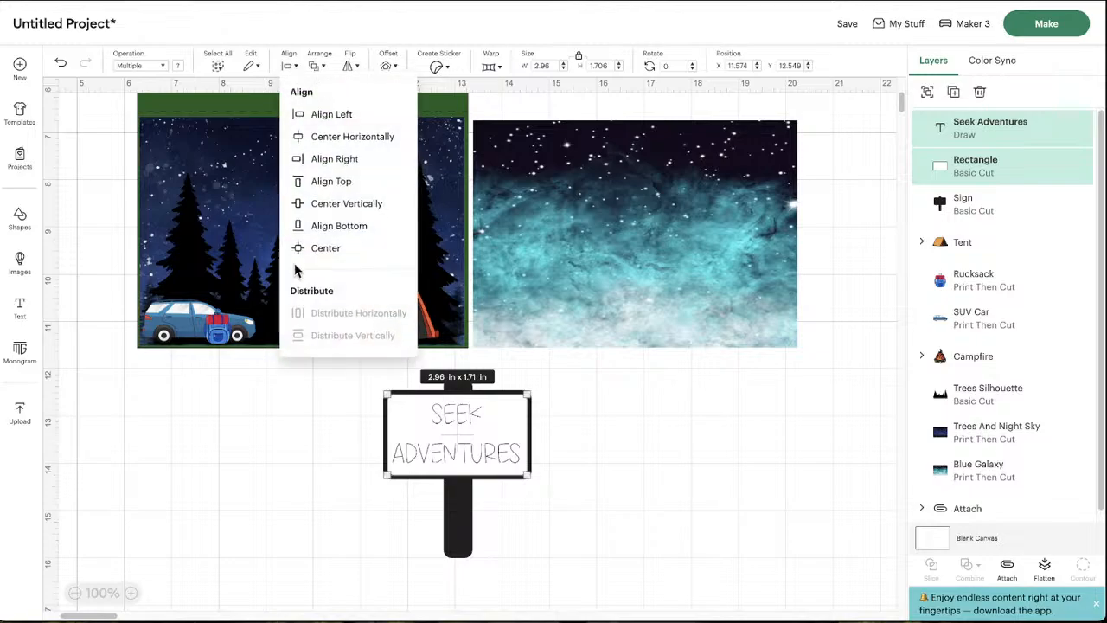
left_click(323, 248)
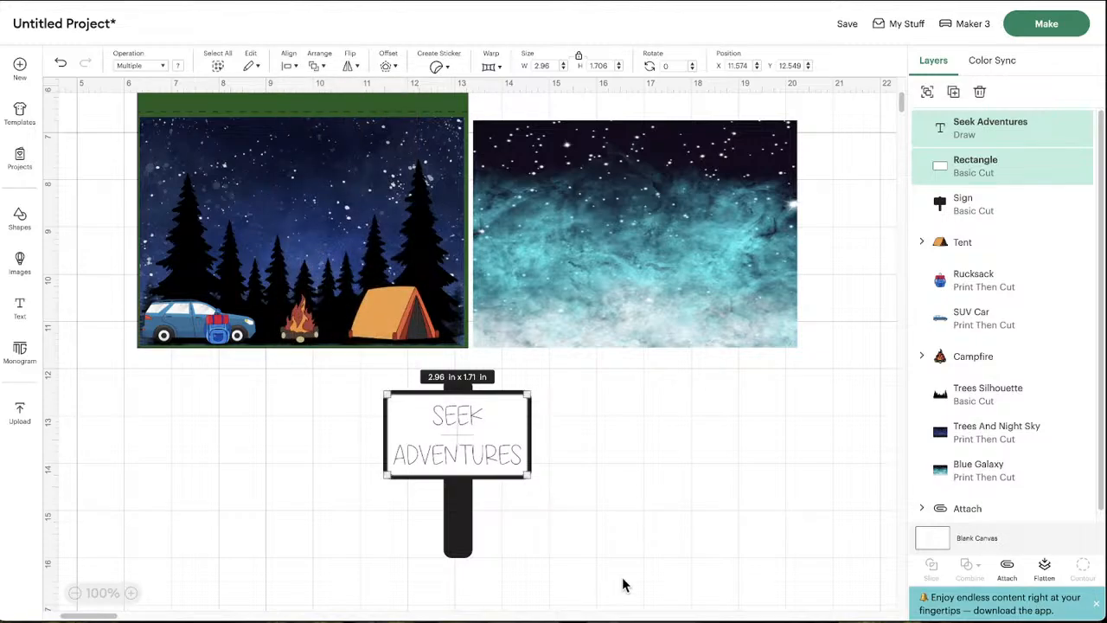
Attach the text to the white rectangle and nudge the attached panel into place on the sign
left_click(1007, 569)
left_click(566, 482)
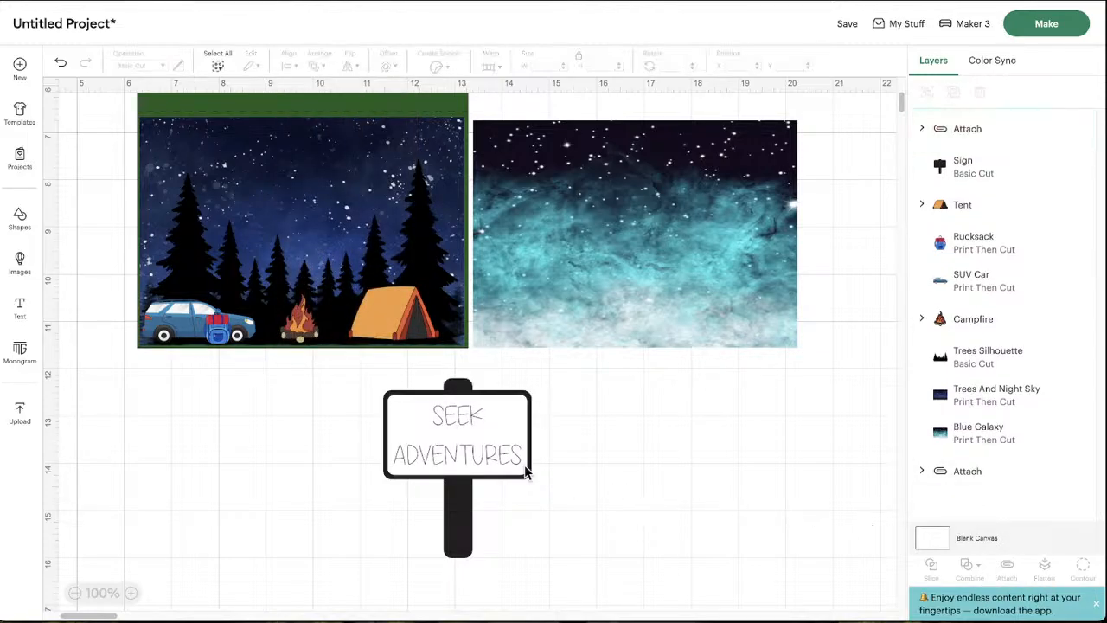
mouse_move(471, 443)
left_mouse_down()
mouse_move(471, 458)
mouse_move(513, 410)
mouse_move(470, 435)
left_mouse_up()
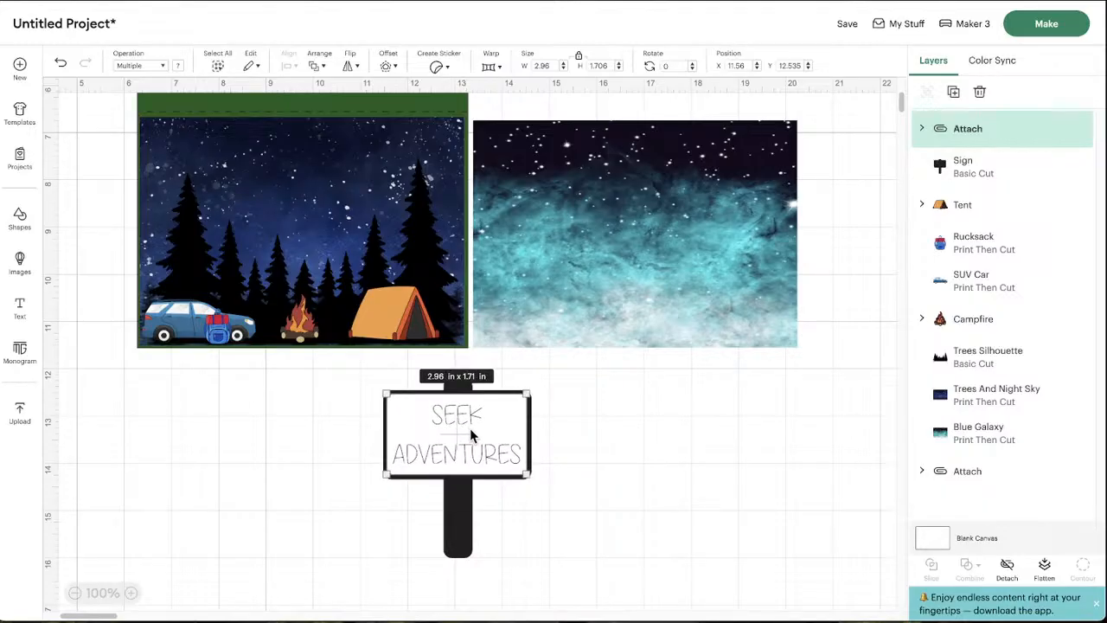
left_click(595, 447)
Flip the tent horizontally and reposition it and the campfire beside each other in the scene
left_click_drag(408, 325, 396, 323)
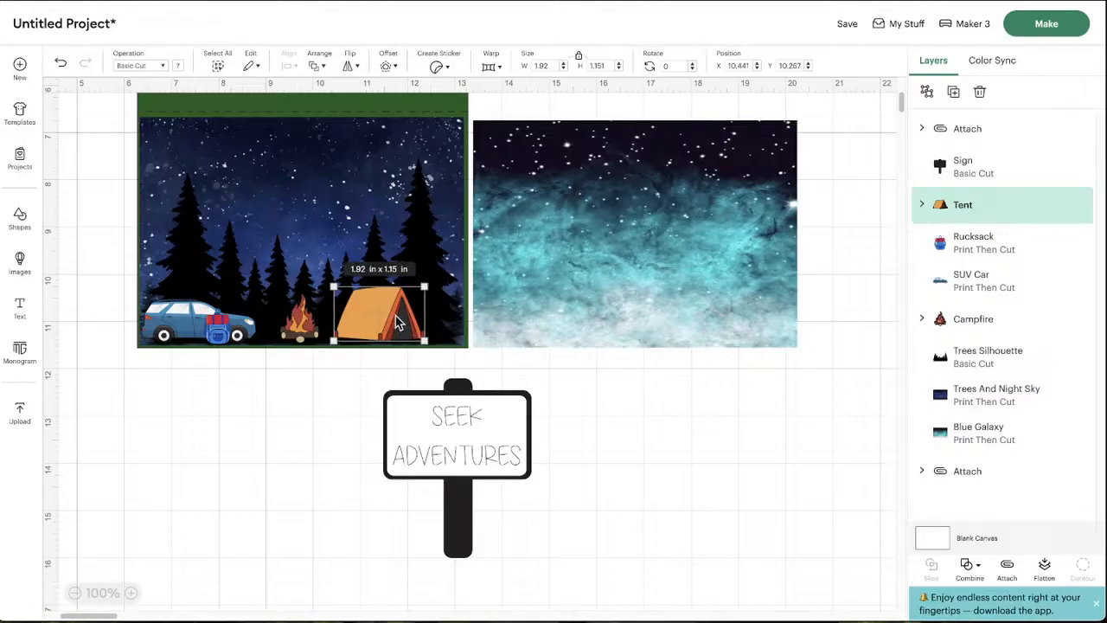
left_click(344, 70)
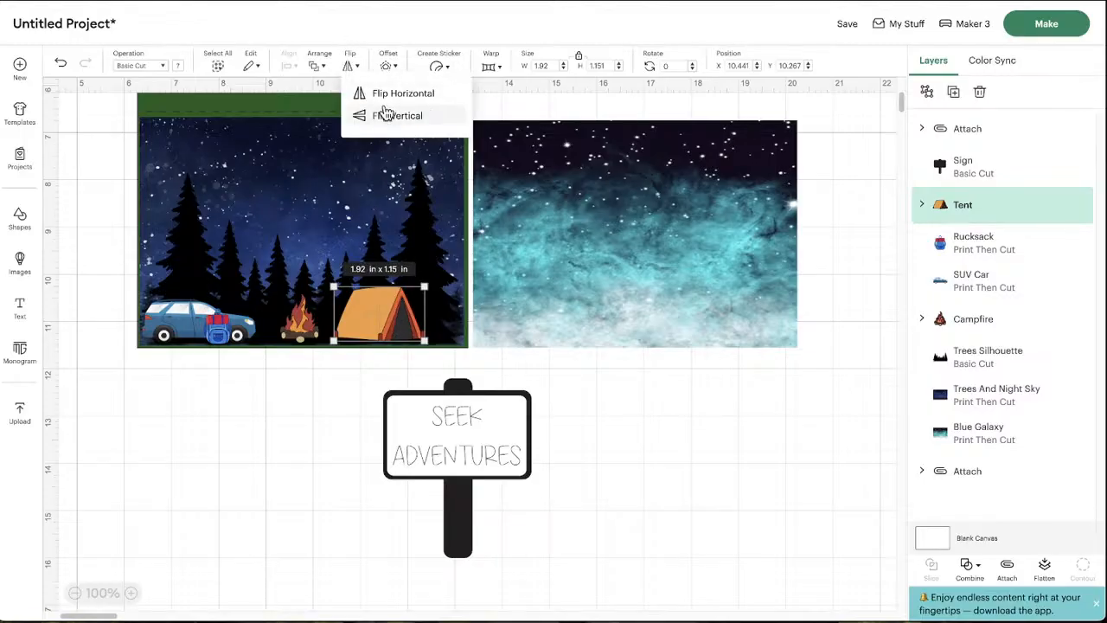
left_click(372, 93)
left_click(659, 522)
left_click(388, 313)
left_click_drag(311, 340, 339, 333)
left_click(606, 505)
Select the sign with its attached lettering and scale them together to about 2.19 × 2.65 in
left_click(446, 445)
left_click(571, 448)
left_click_drag(570, 448, 389, 467)
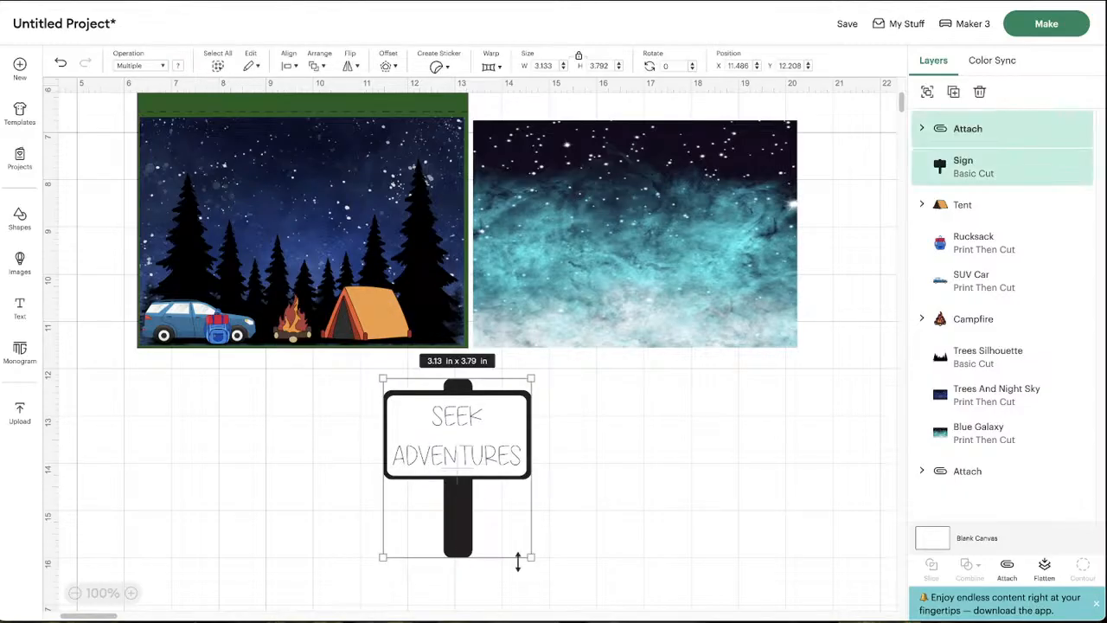
left_click_drag(531, 556, 468, 502)
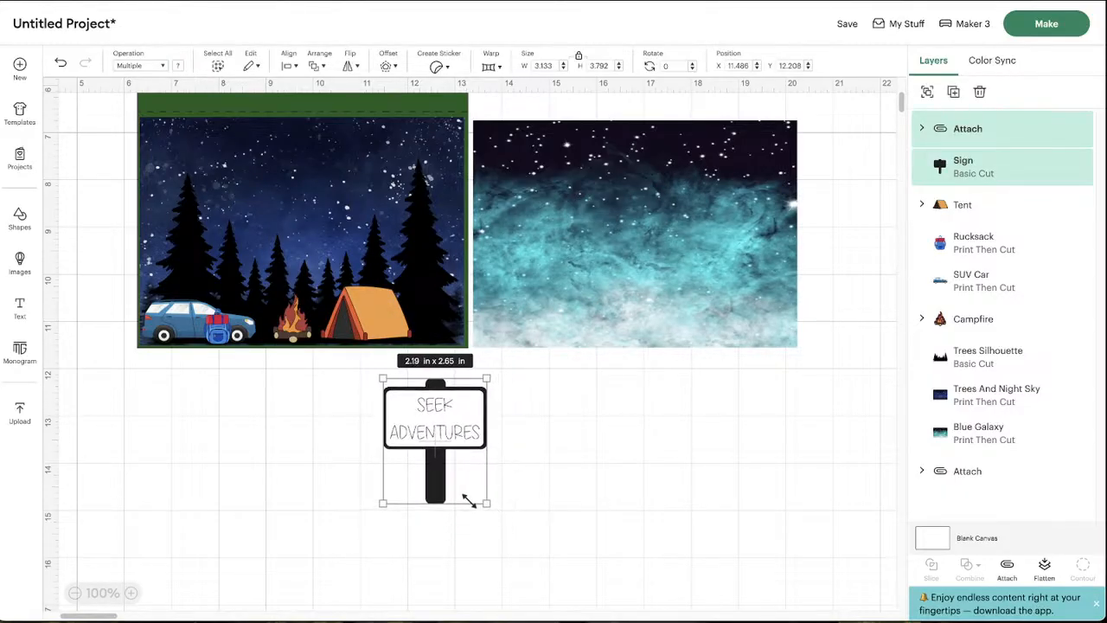
Shift the campfire and the tent slightly closer to the SUV in the scene
left_click(207, 334)
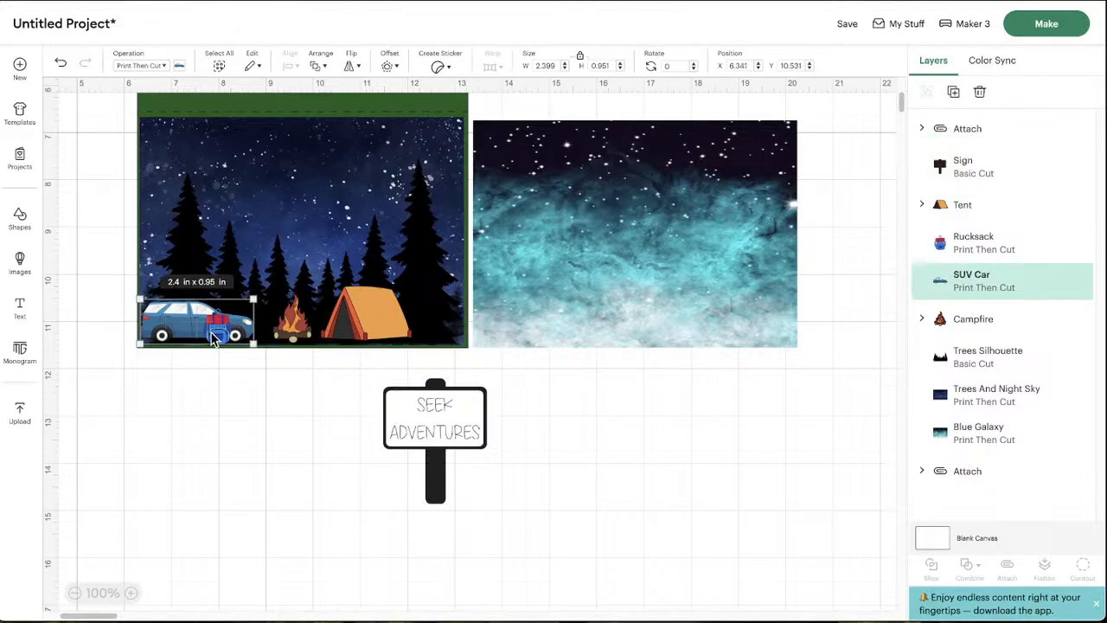
left_click(235, 442)
left_click_drag(292, 335, 285, 333)
mouse_move(372, 316)
left_mouse_down()
mouse_move(364, 309)
mouse_move(370, 317)
left_mouse_up()
Select the sign with its lettering and move it into the scene, over the large tree beside the tent
mouse_move(445, 447)
left_mouse_down()
mouse_move(443, 336)
mouse_move(459, 437)
mouse_move(444, 447)
left_mouse_up()
left_click(603, 436)
left_click_drag(603, 435, 346, 443)
left_click_drag(462, 458, 434, 271)
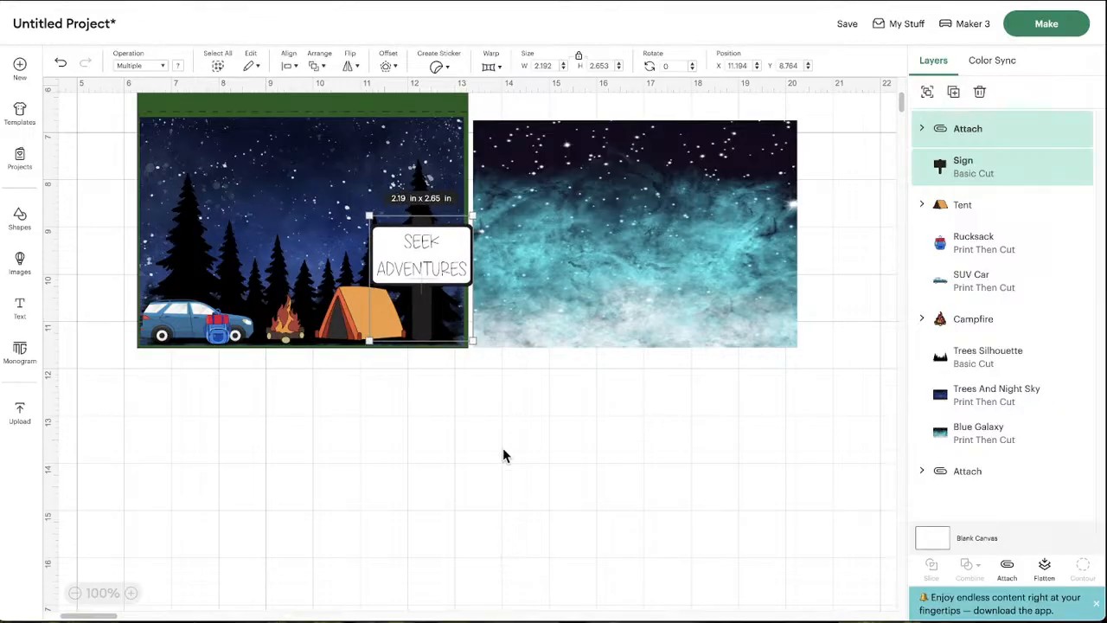
Scale the sign and its lettering down to about 1.32 × 1.6 in and place them below the scene
left_click_drag(473, 339, 437, 411)
left_click(493, 445)
left_click(401, 272)
left_click_drag(406, 251, 438, 406)
left_click(414, 415)
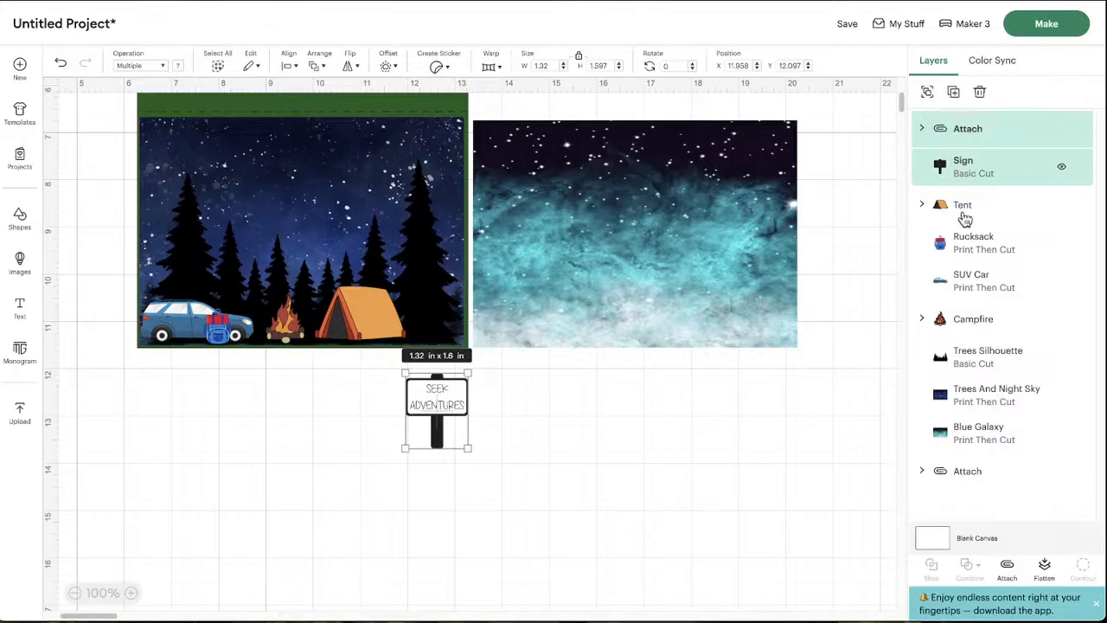
Group the sign with its lettering and place the group beside the tent in the scene
left_click(927, 93)
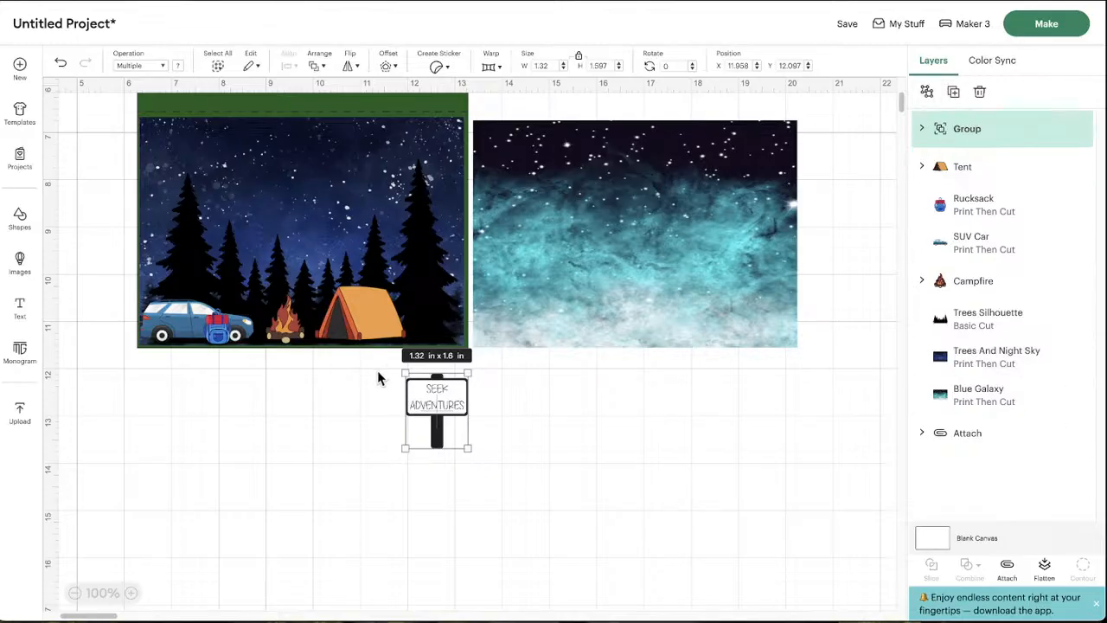
left_click_drag(437, 399, 433, 292)
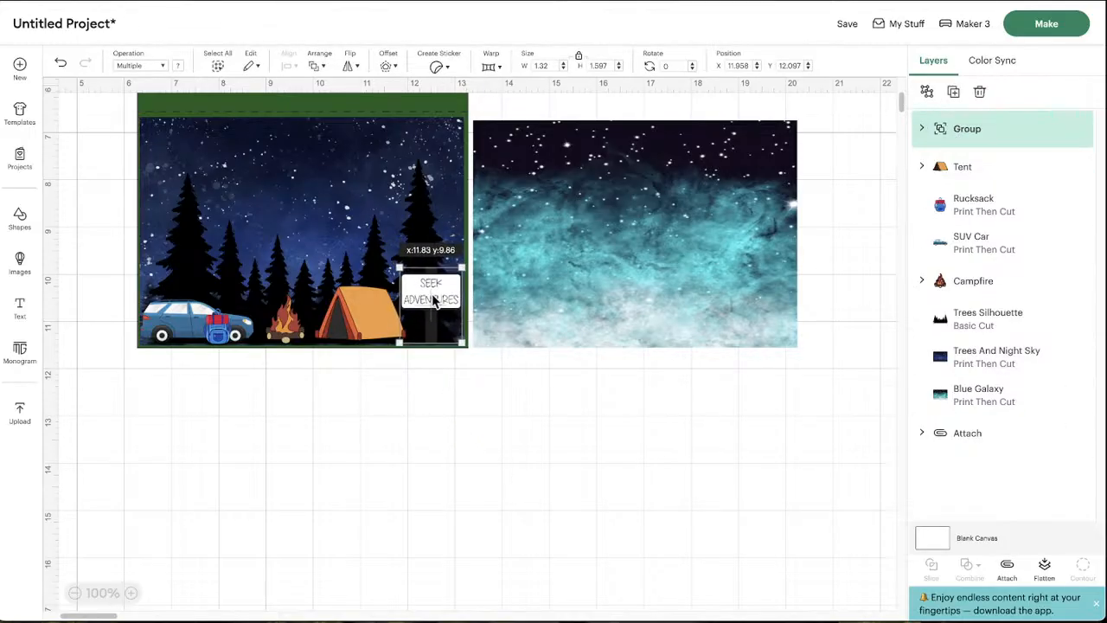
left_click(536, 498)
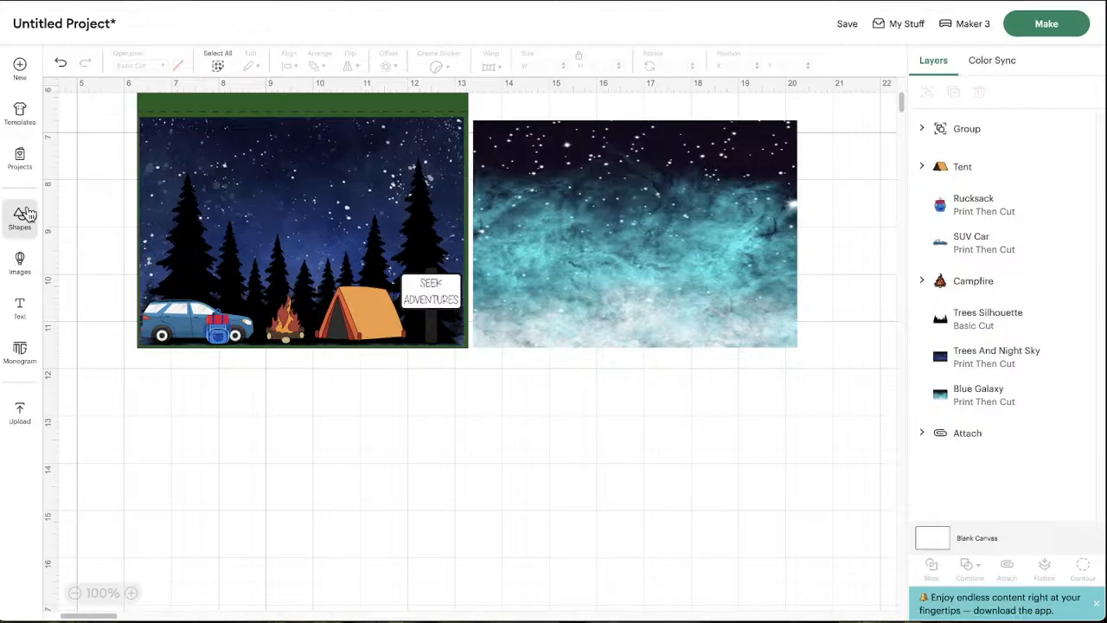
Insert the solid black plaque-shaped sign from the "sign" image results and place it below the scene
left_click(20, 262)
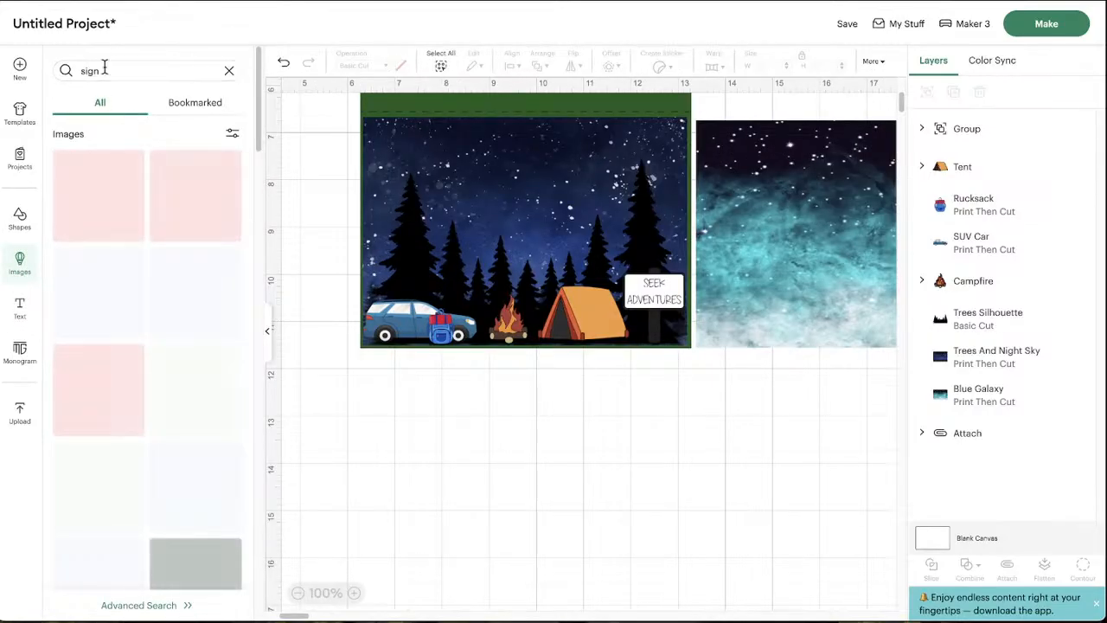
left_click(122, 74)
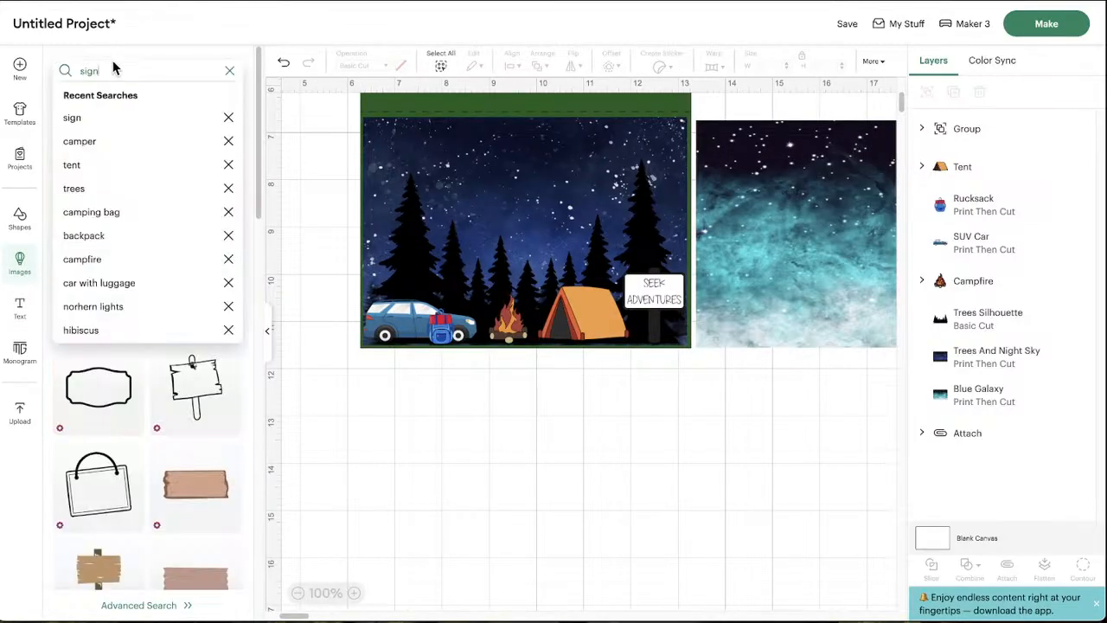
left_click(337, 362)
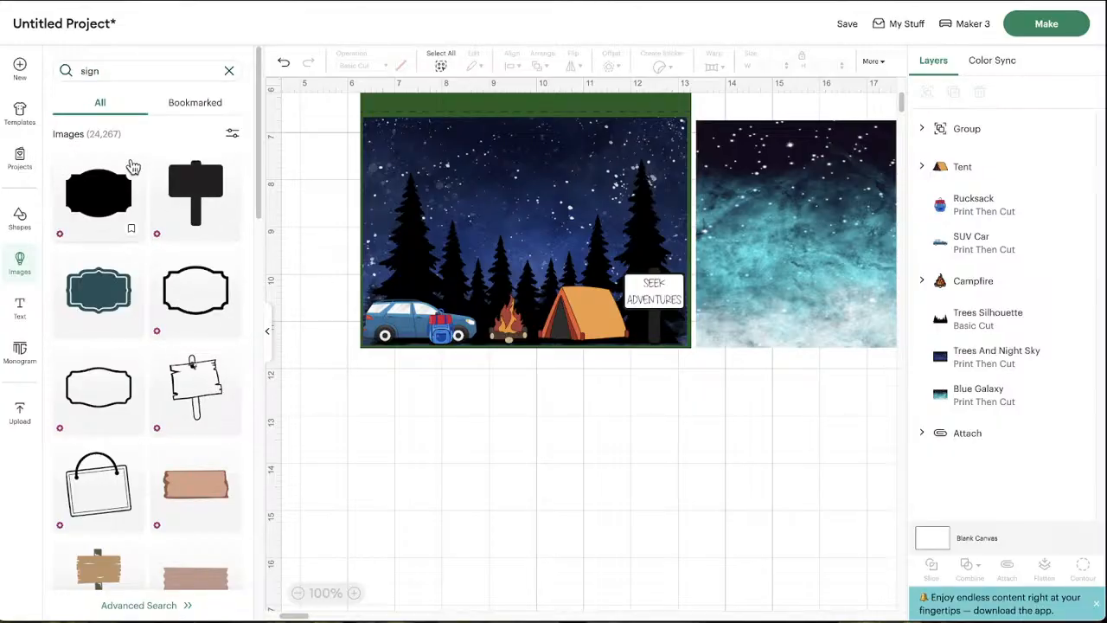
left_click(98, 196)
left_click_drag(412, 216, 605, 491)
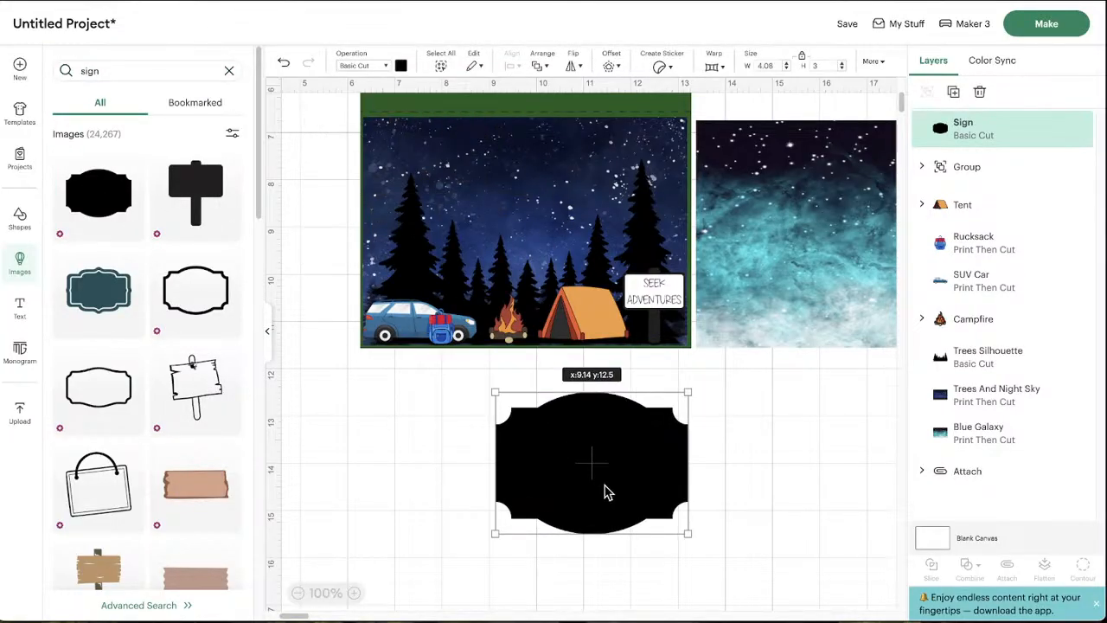
scroll(168, 326, "down", 2)
scroll(103, 217, "up", 2)
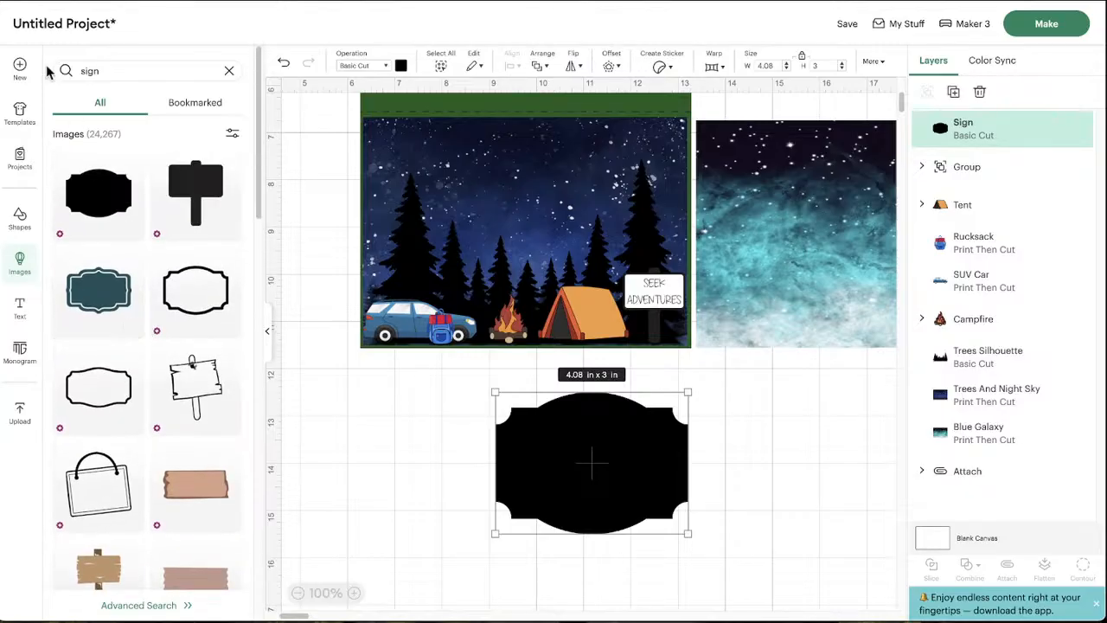
left_click(230, 72)
left_click(267, 332)
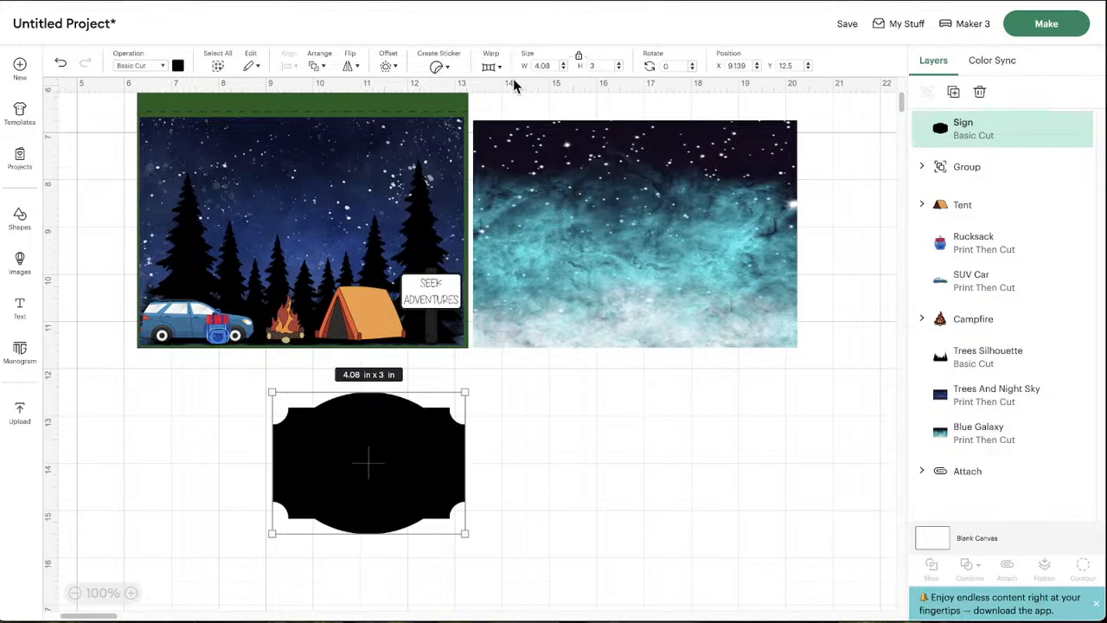
Scale the black plaque to about 2.69 × 1.98 in, test it over the scene and place it below
left_click_drag(335, 471, 276, 470)
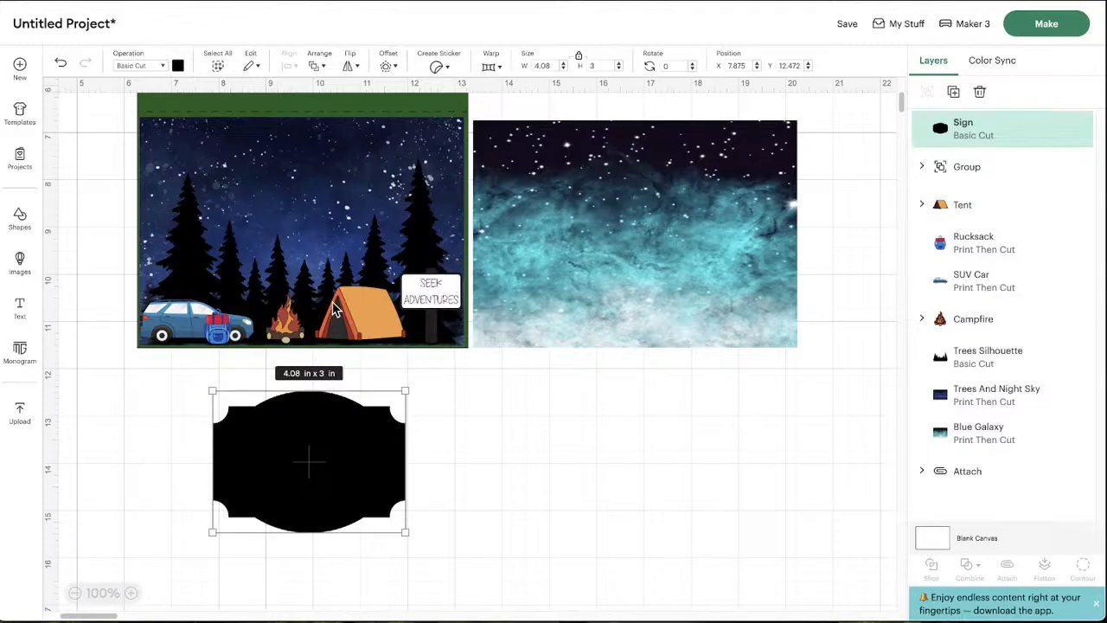
left_click_drag(328, 457, 263, 208)
left_click_drag(339, 282, 272, 233)
left_click_drag(191, 176, 338, 452)
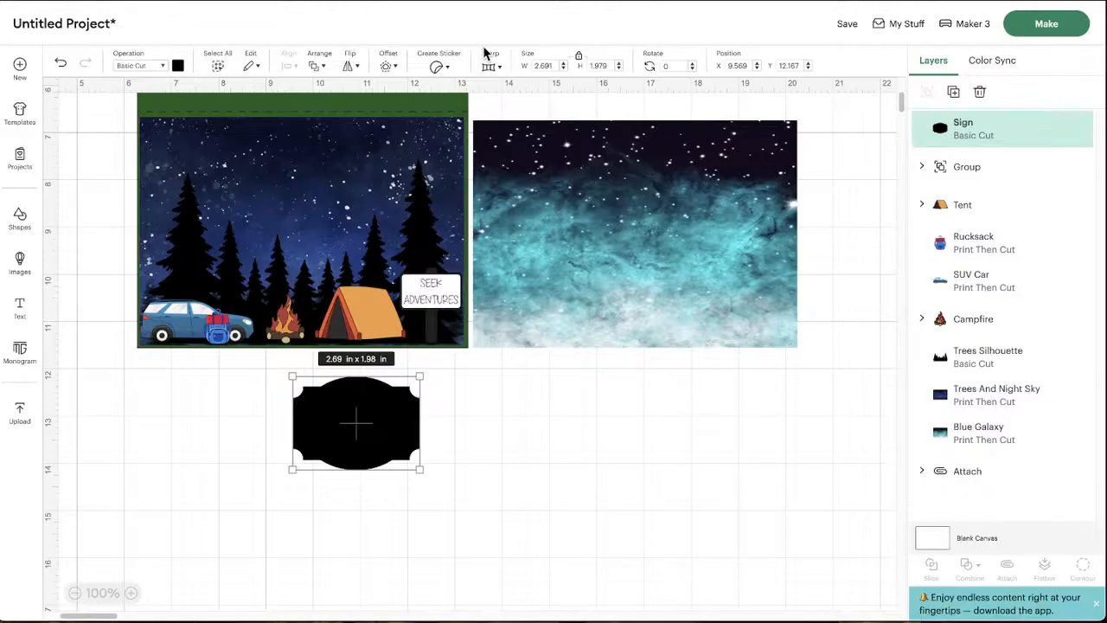
Create a slight inward offset of the black plaque with rounded corners
left_click(386, 67)
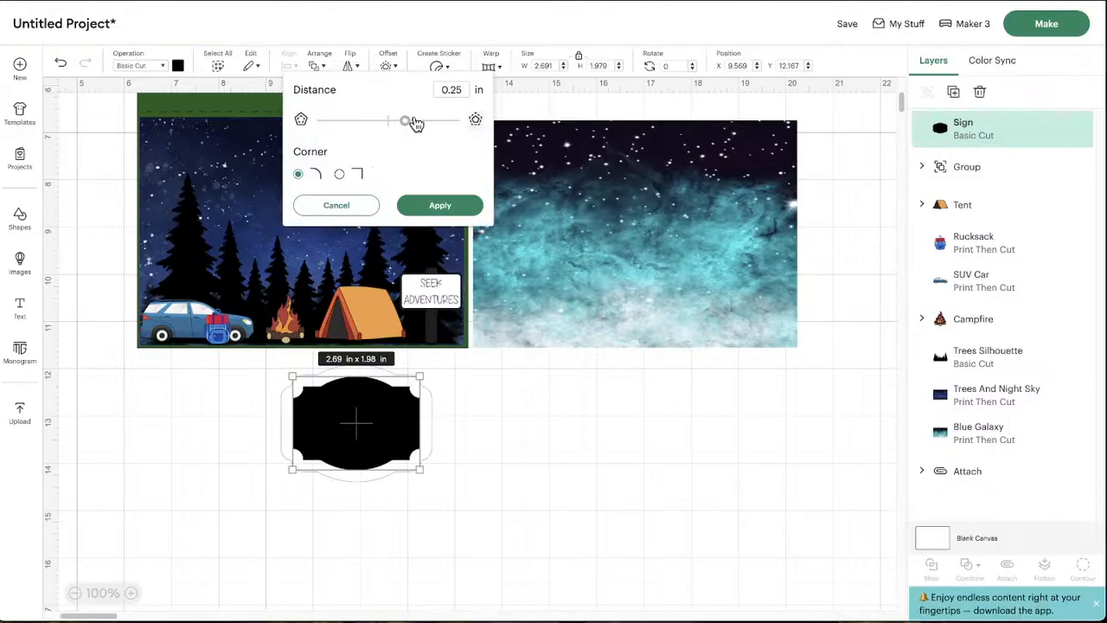
left_click_drag(408, 126, 390, 128)
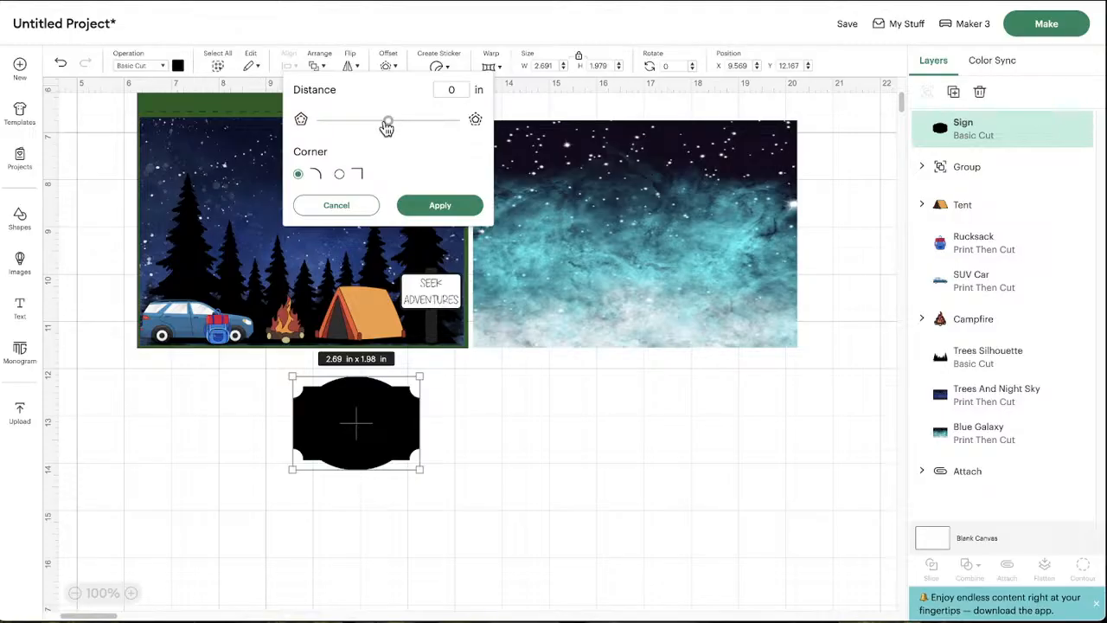
left_click_drag(387, 125, 383, 121)
left_click(433, 209)
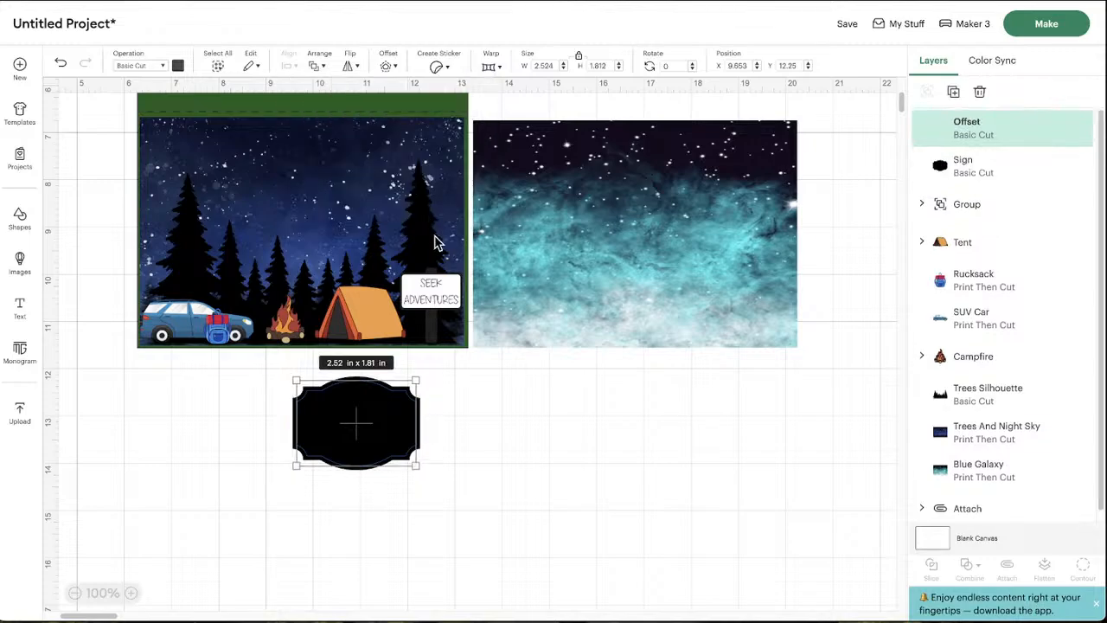
Change the offset shape's color to white so the black plaque frames it
left_click(178, 67)
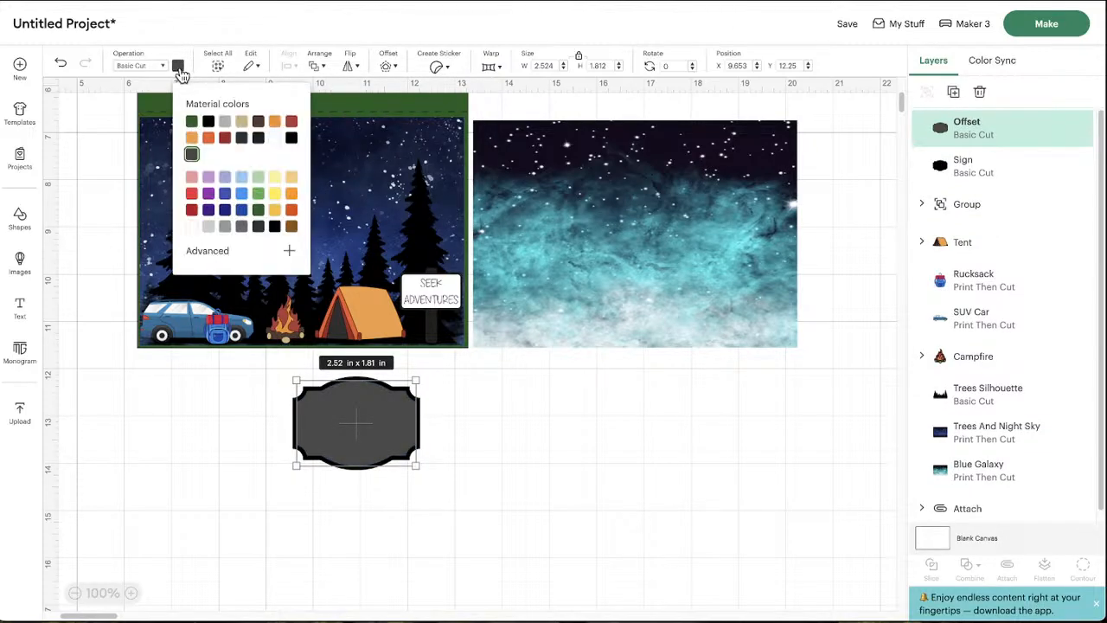
left_click(192, 227)
left_click(616, 381)
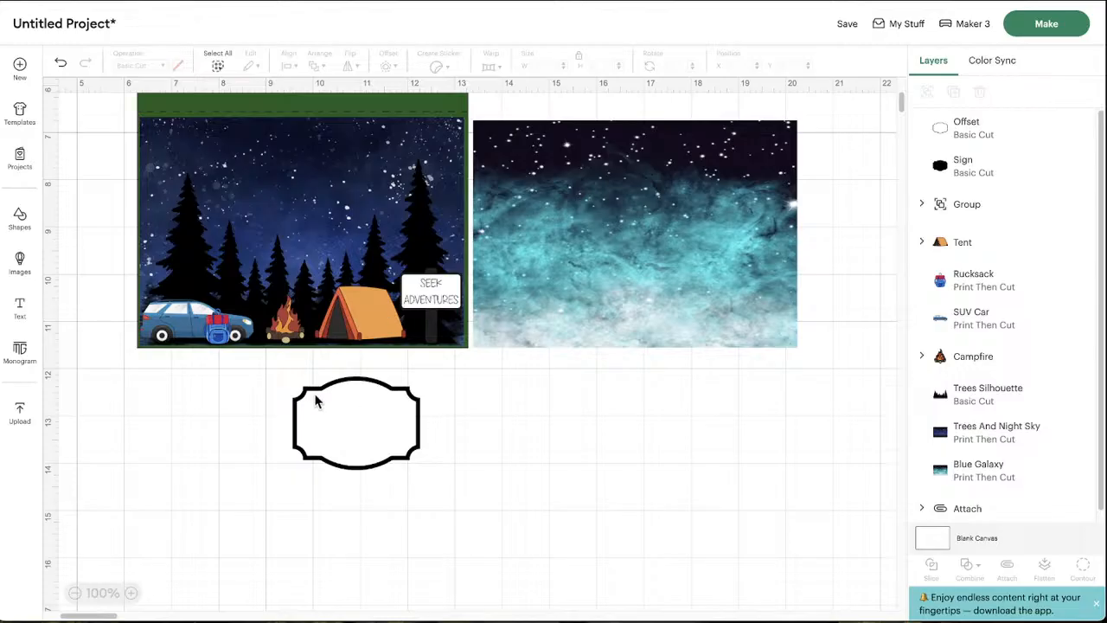
Place the framed plaque in the sky above the trees and move the Seek Adventures sign off the scene
left_click_drag(253, 407, 336, 170)
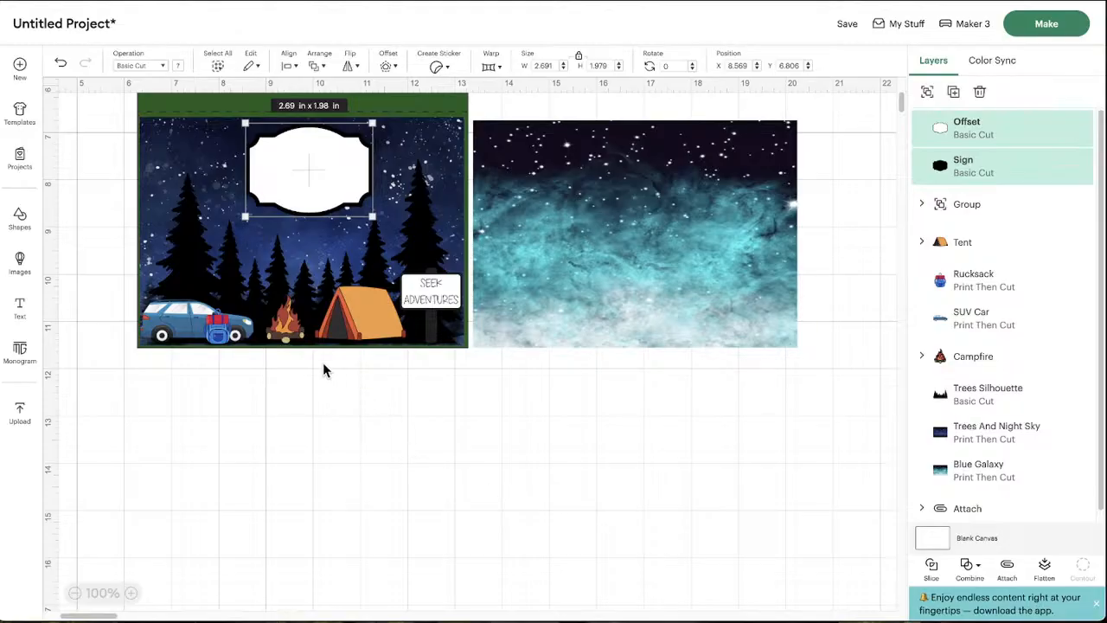
mouse_move(300, 153)
left_mouse_down()
mouse_move(280, 232)
mouse_move(305, 167)
mouse_move(301, 144)
mouse_move(300, 155)
left_mouse_up()
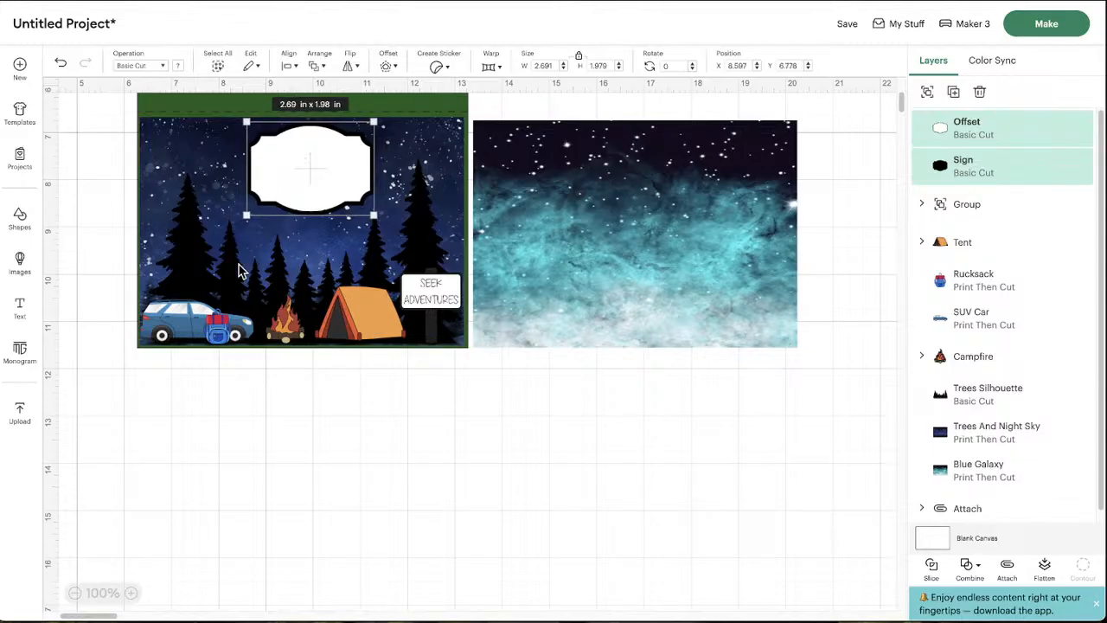
left_click_drag(458, 317, 568, 492)
left_click(357, 315)
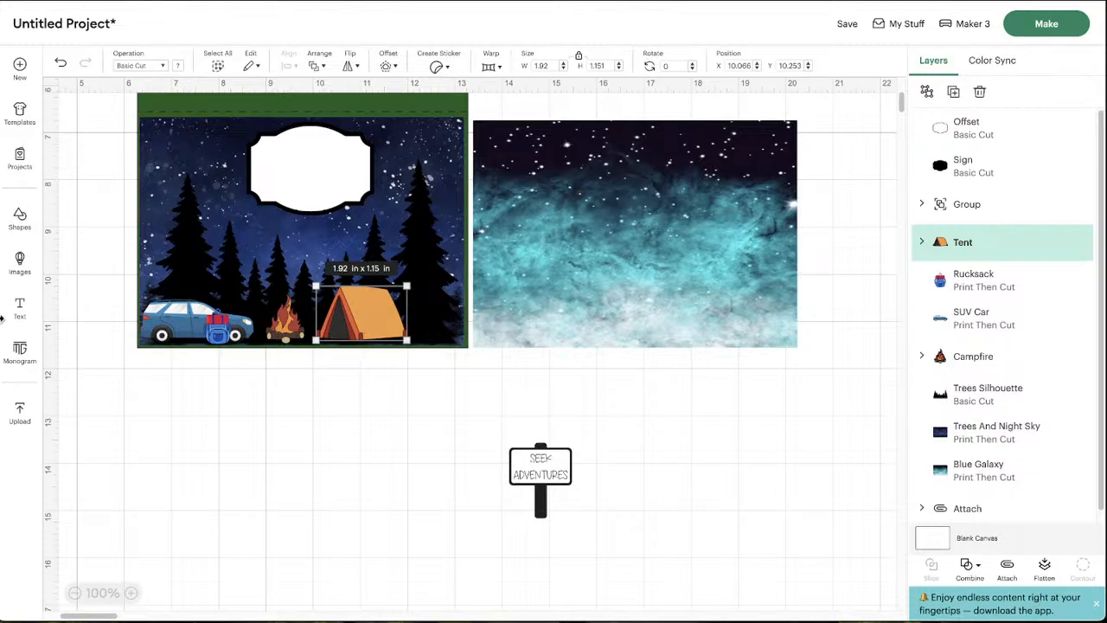
left_click(27, 283)
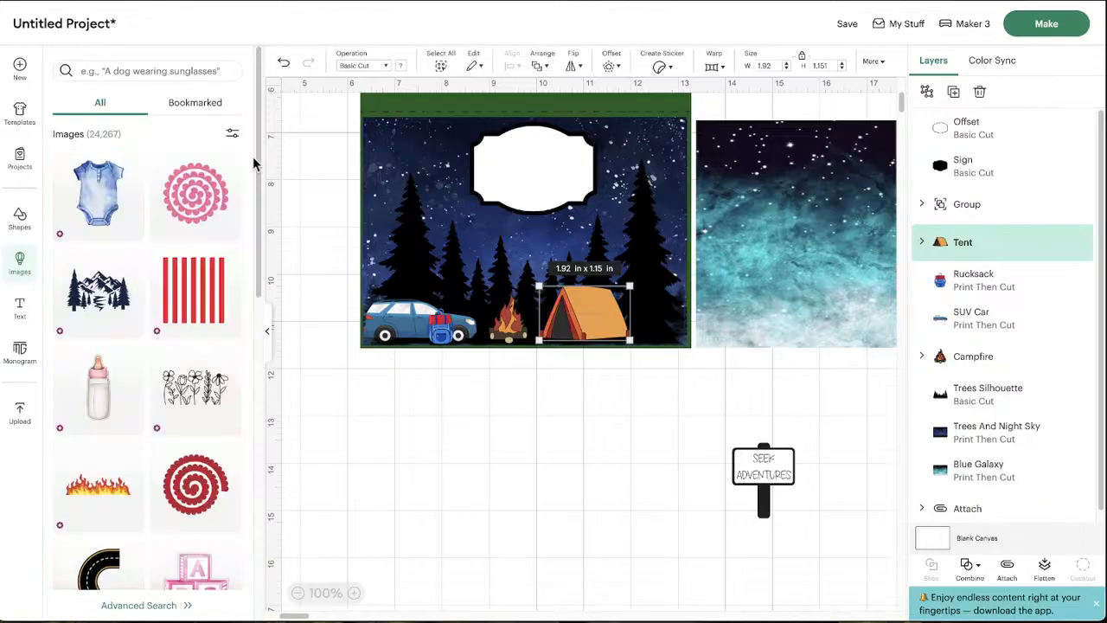
left_click(644, 540)
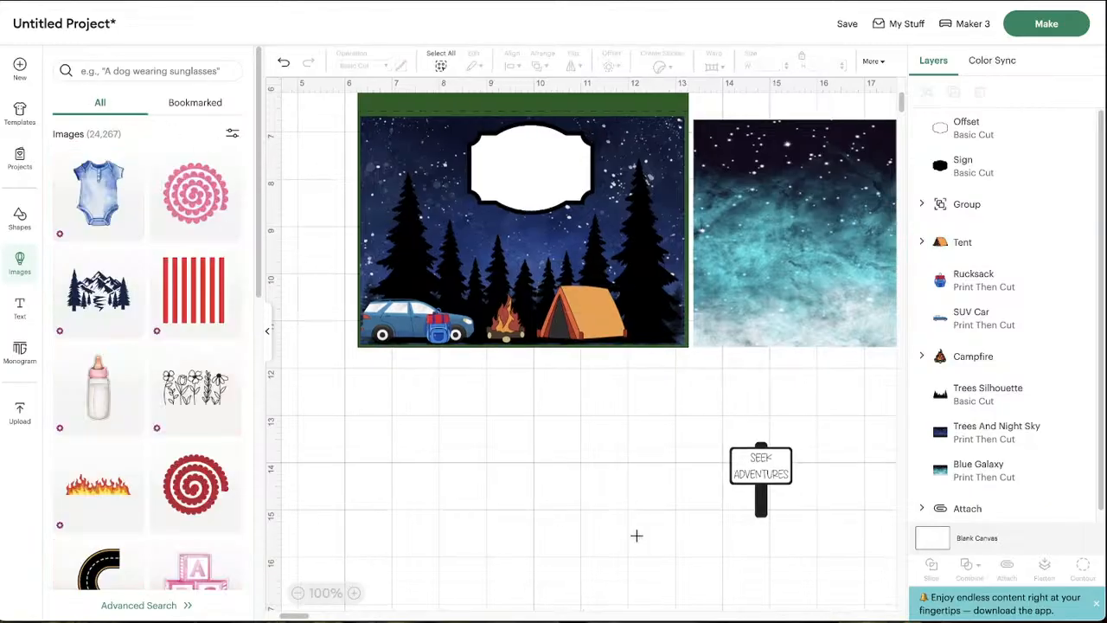
left_click(264, 334)
Add a two-line text reading "Seek" above "Adventure" on the empty canvas below the camping scene
left_click(19, 307)
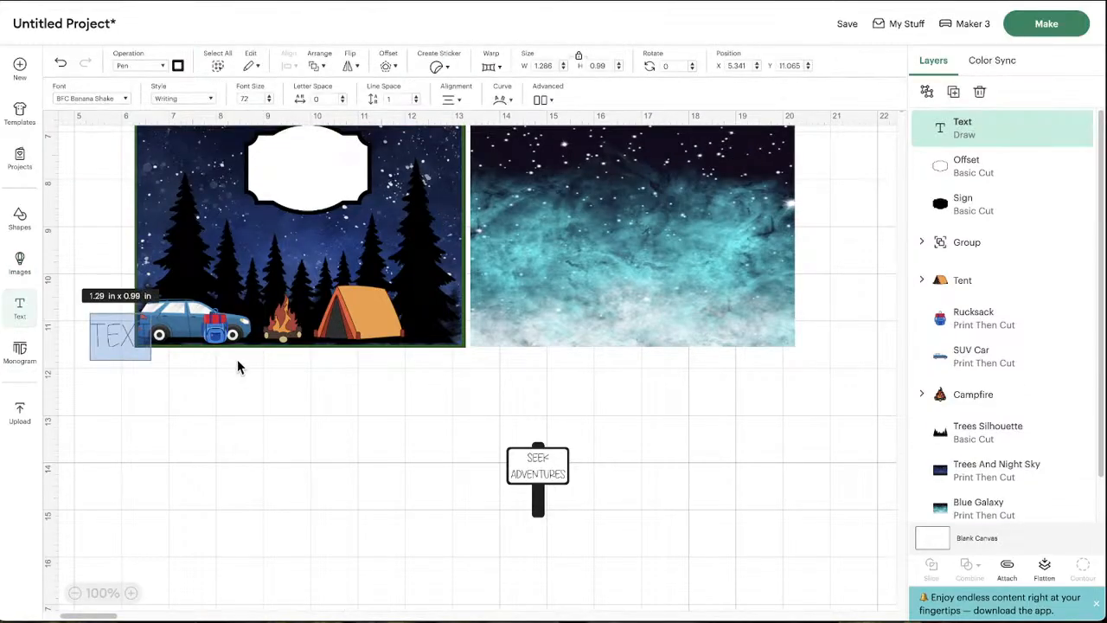
left_click(157, 472)
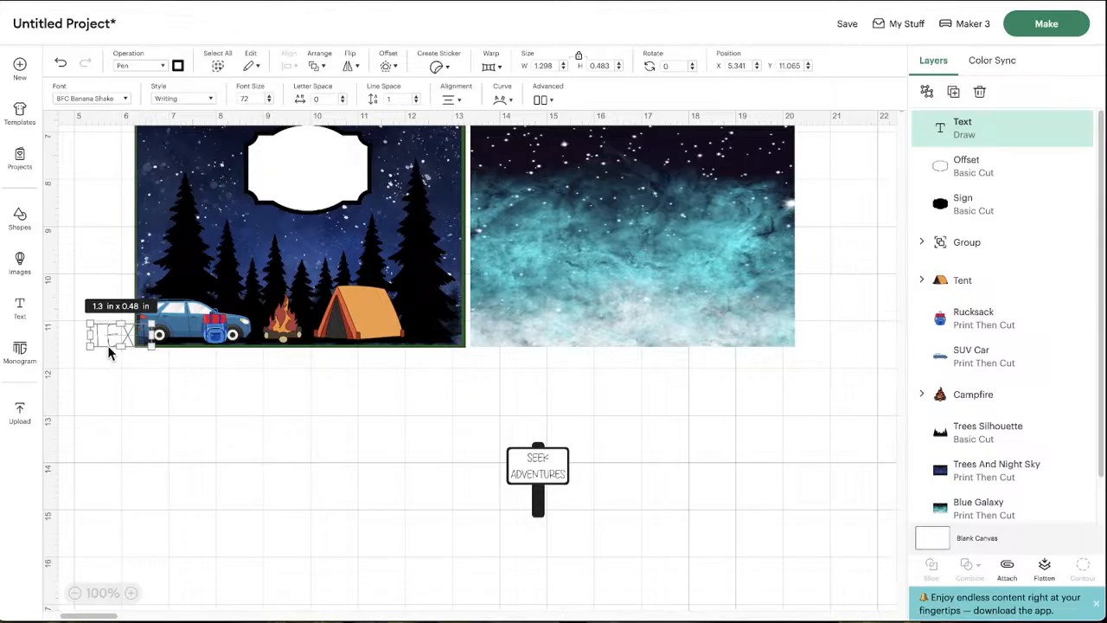
left_click_drag(115, 339, 198, 412)
double_click(198, 412)
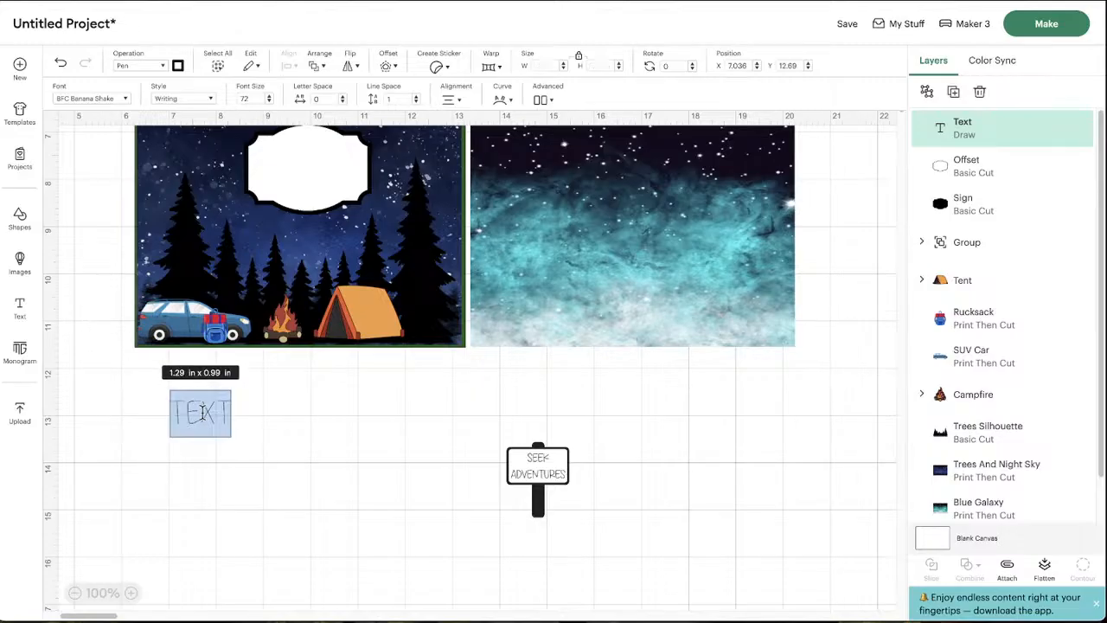
type("Seek")
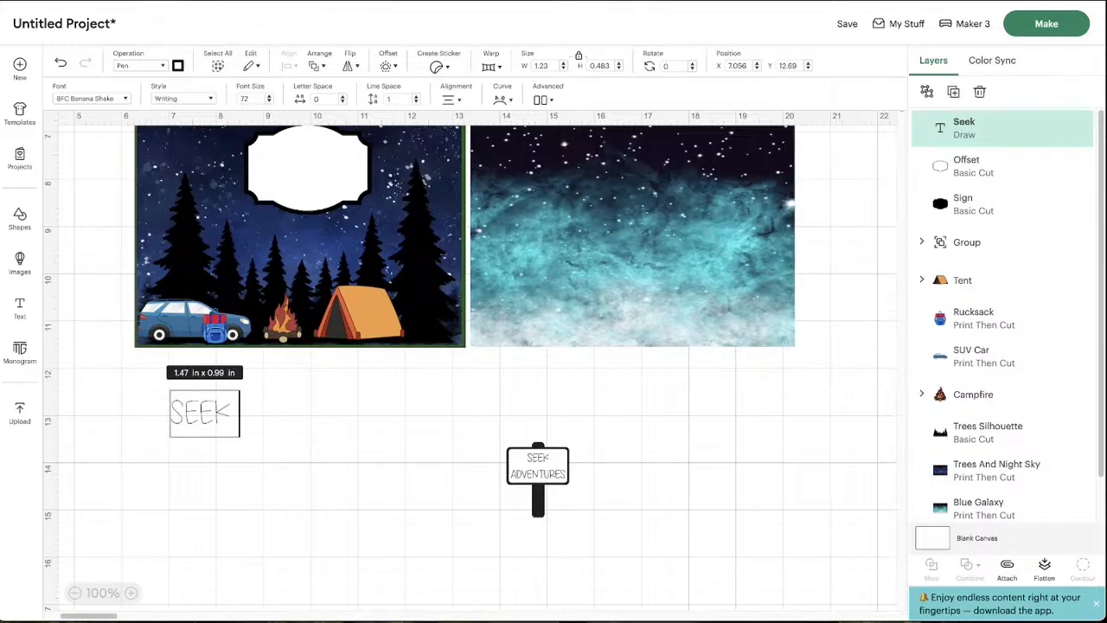
key("Return")
type("Adventure")
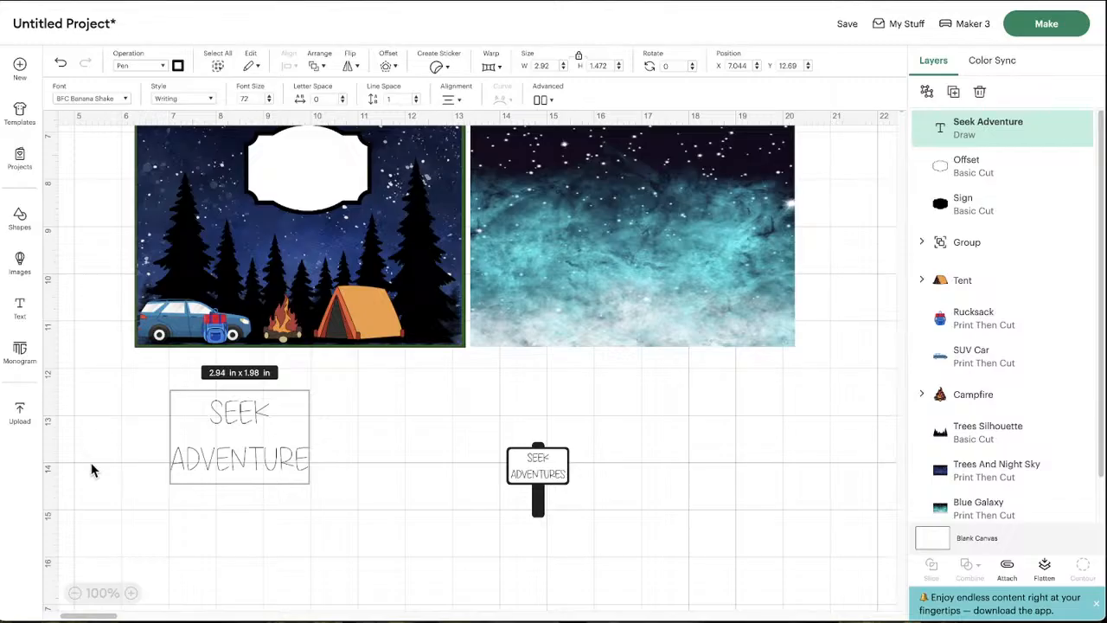
left_click(288, 538)
Move the new text onto the white plaque and scale it to about 2.37 × 1.19 in
left_click_drag(249, 460, 321, 193)
scroll(320, 258, "up", 2)
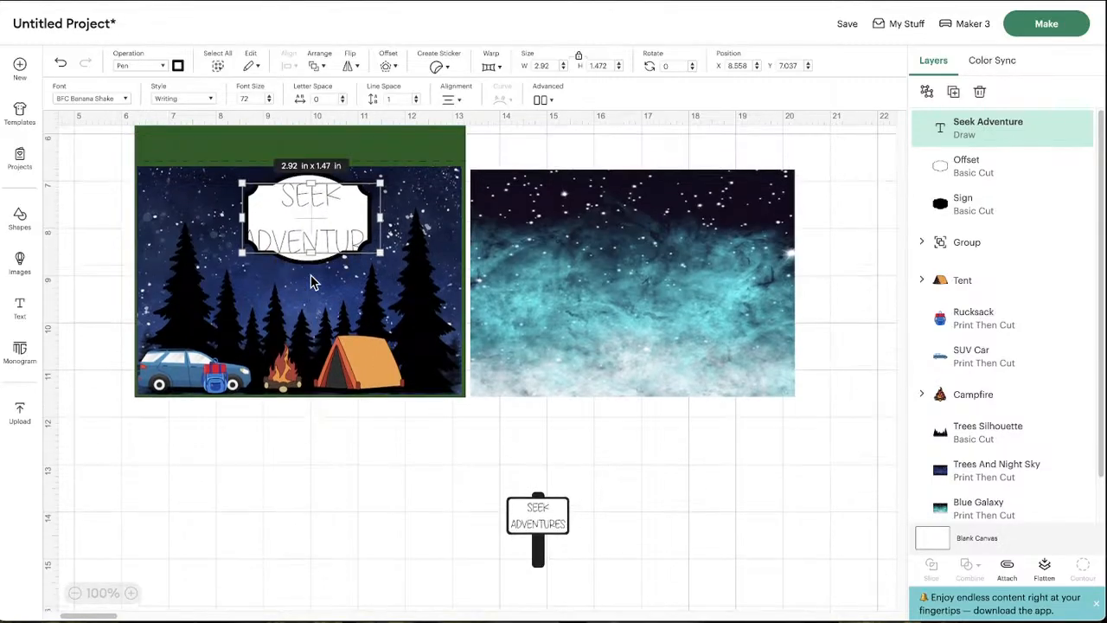
left_click_drag(380, 289, 350, 273)
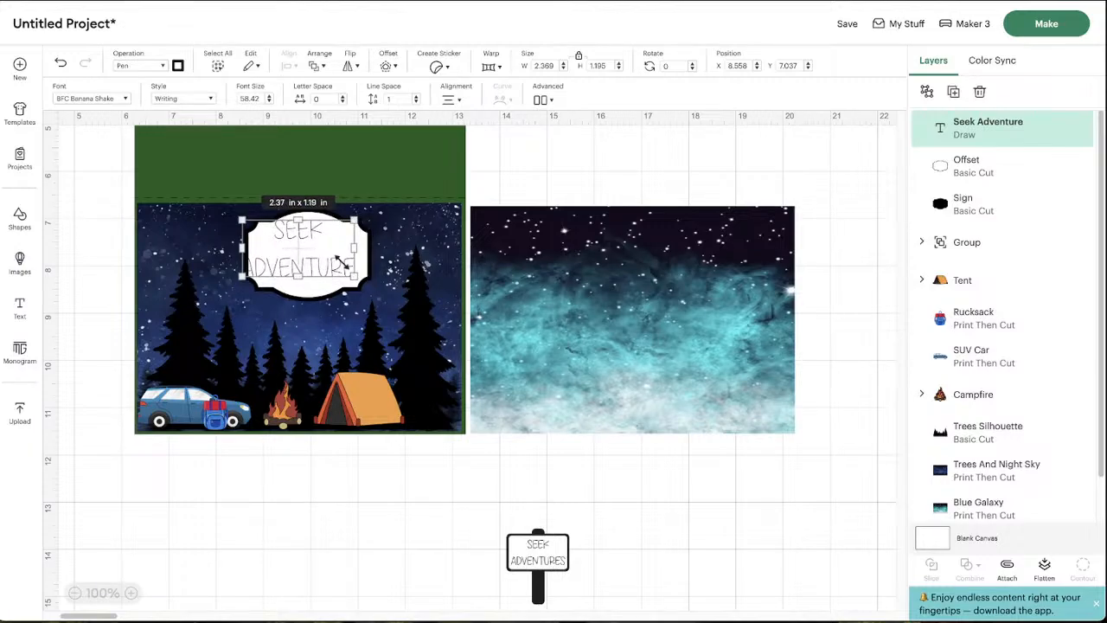
Change the plaque's wording to "Seek Adventures" and fit the text within the plaque at about 2.42 × 1.12 in
double_click(344, 264)
left_click(353, 266)
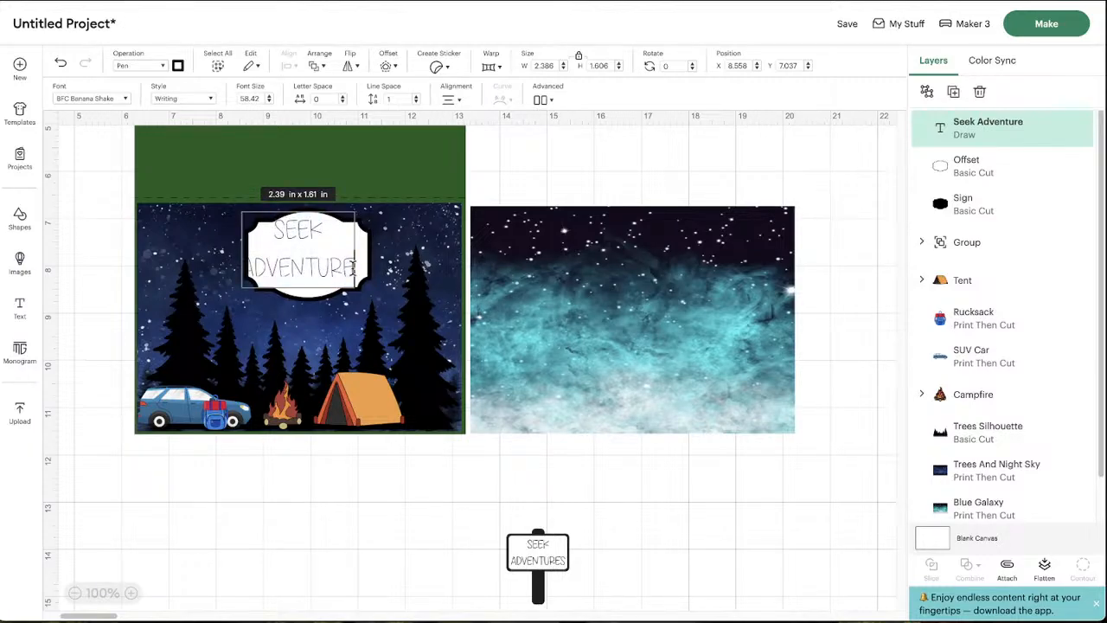
type("s")
left_click(300, 254)
key("Escape")
left_click_drag(364, 275, 358, 272)
left_click_drag(300, 245, 307, 253)
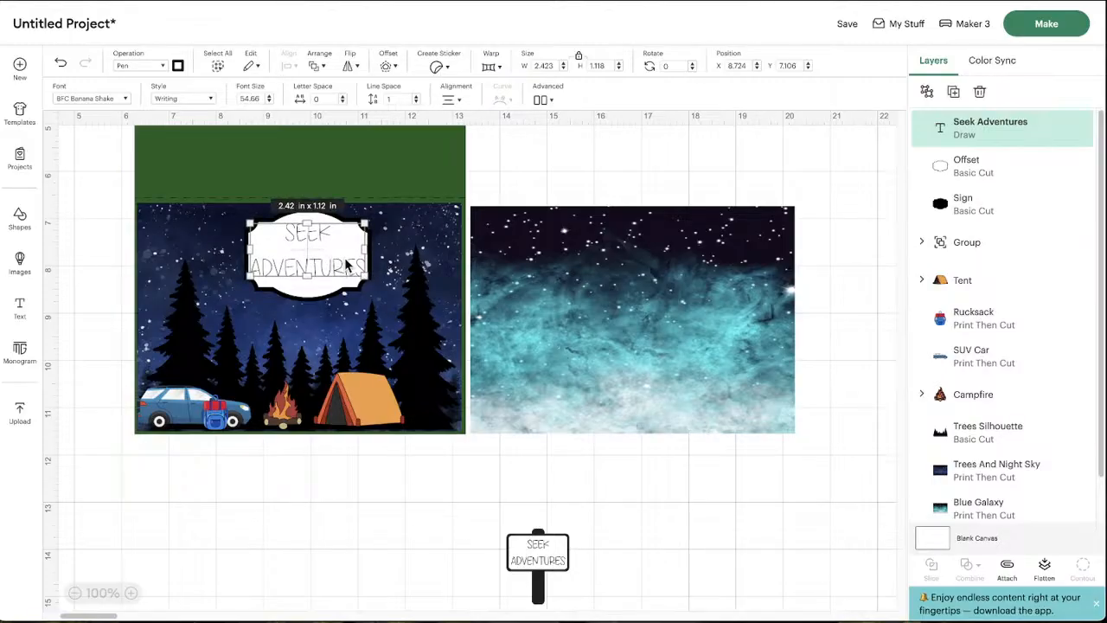
Center the Seek Adventures text on the plaque's white offset shape
left_click(313, 295, "shift")
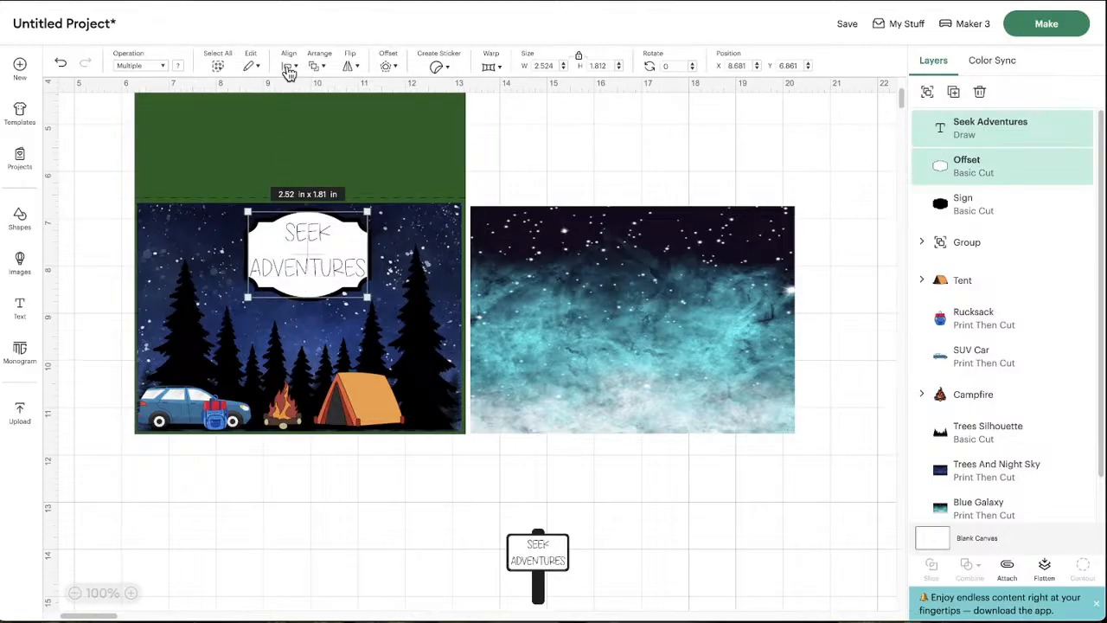
left_click(289, 70)
left_click(304, 247)
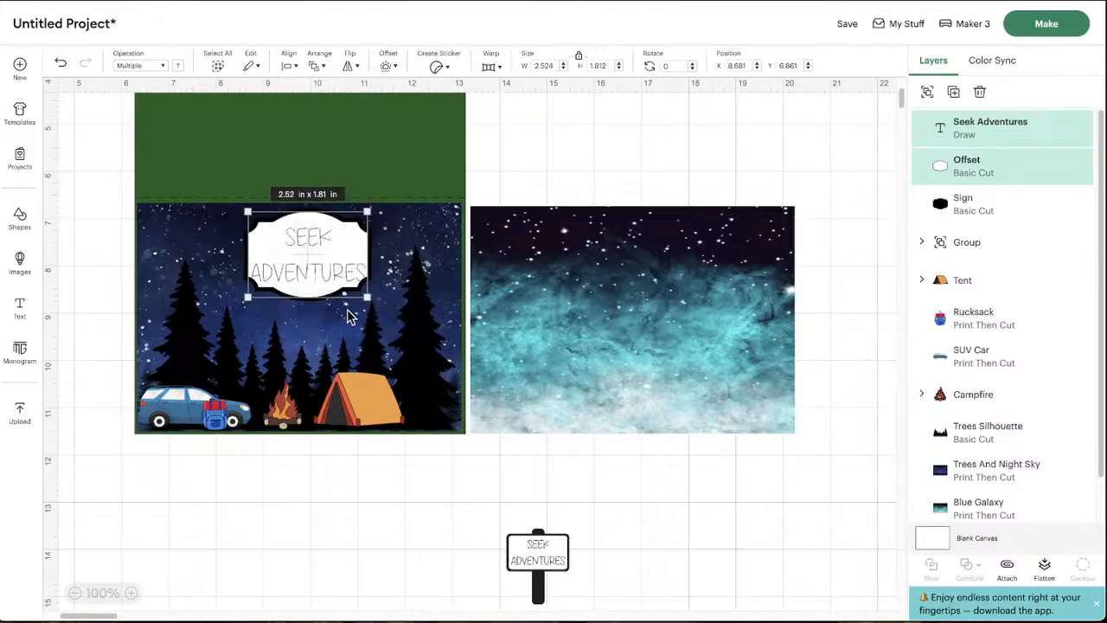
left_click(314, 470)
Try adjusting the side edges of the plaque's text box, and undo the changes
left_click(307, 253)
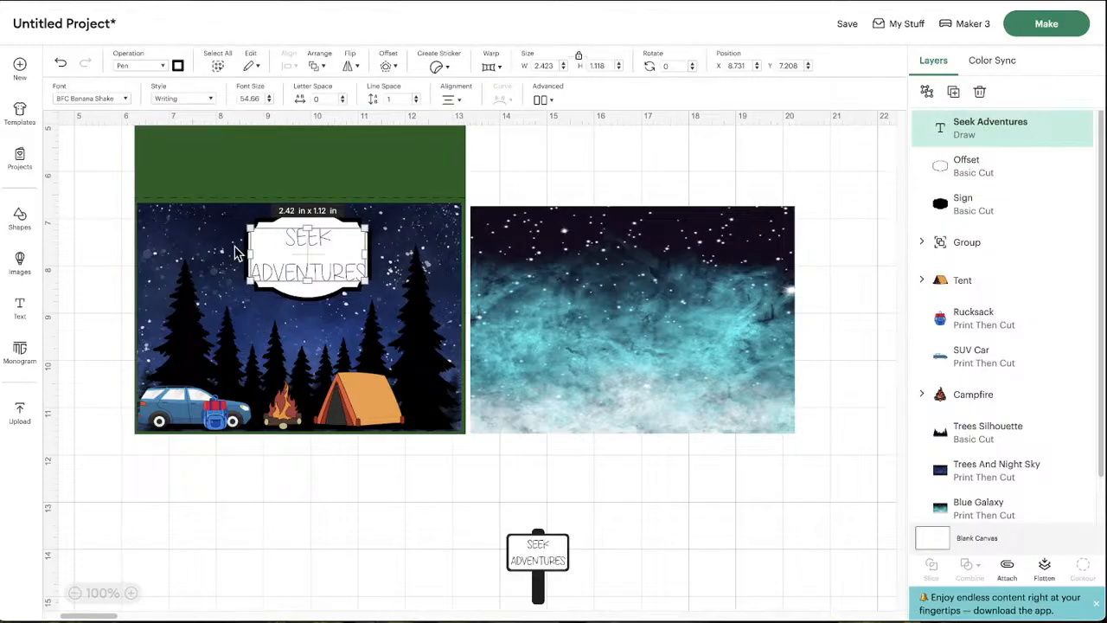
key("BackSpace")
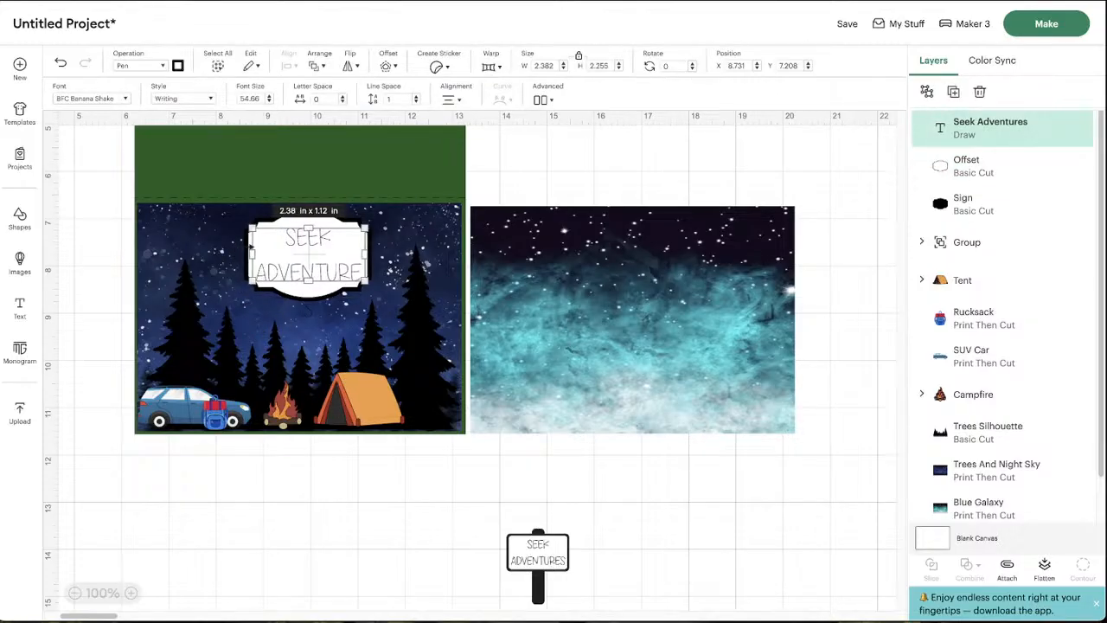
left_click(251, 257)
left_click_drag(363, 269, 370, 267)
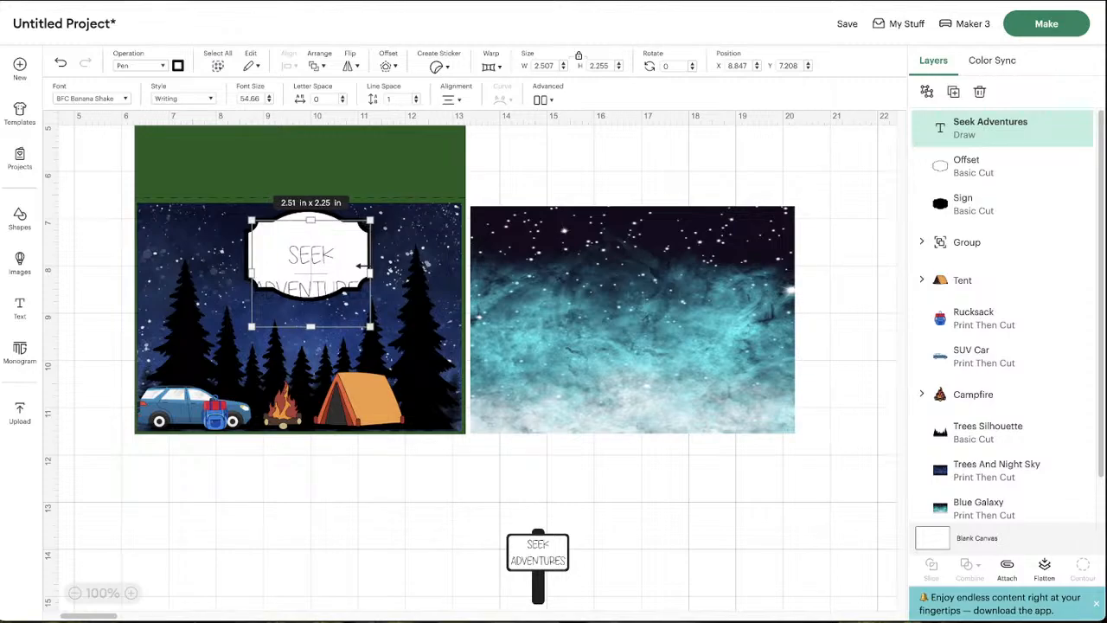
key("ctrl+z")
key("ctrl+z")
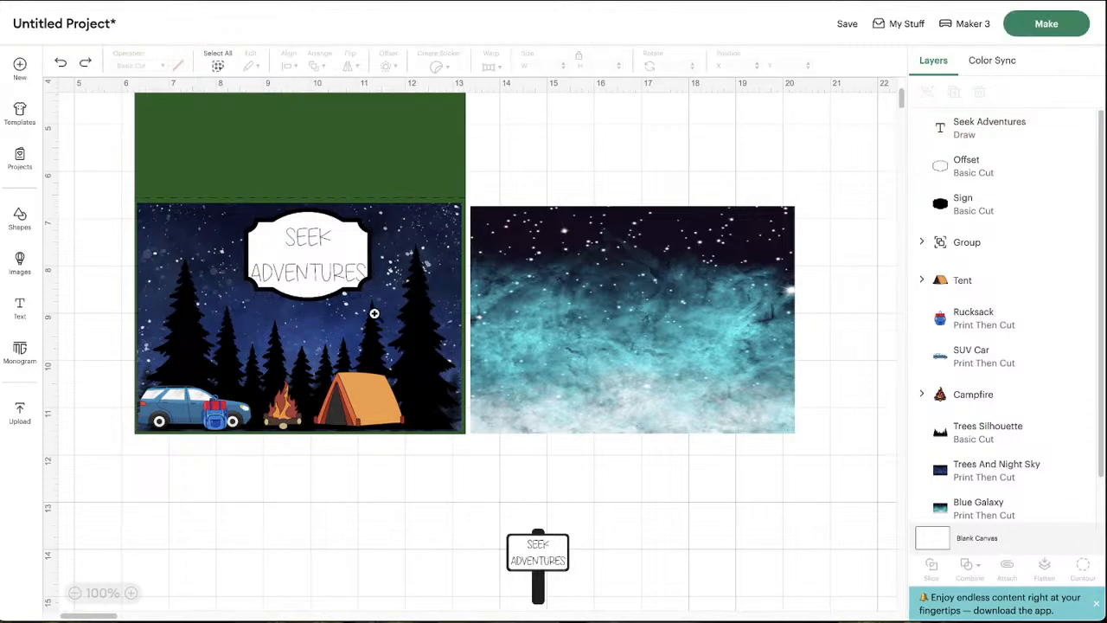
Shrink the Seek Adventures text to about 2.12 × 0.98 in and attach it centered on the white offset shape
left_click(297, 268)
left_click_drag(361, 273, 348, 270)
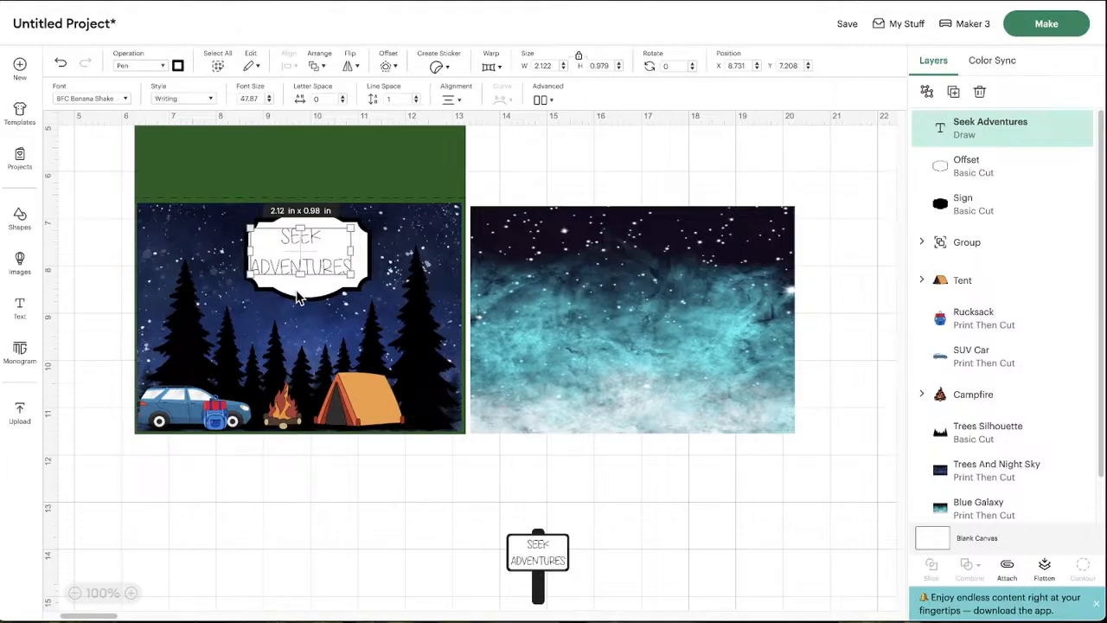
left_click(297, 296, "shift")
left_click(291, 65)
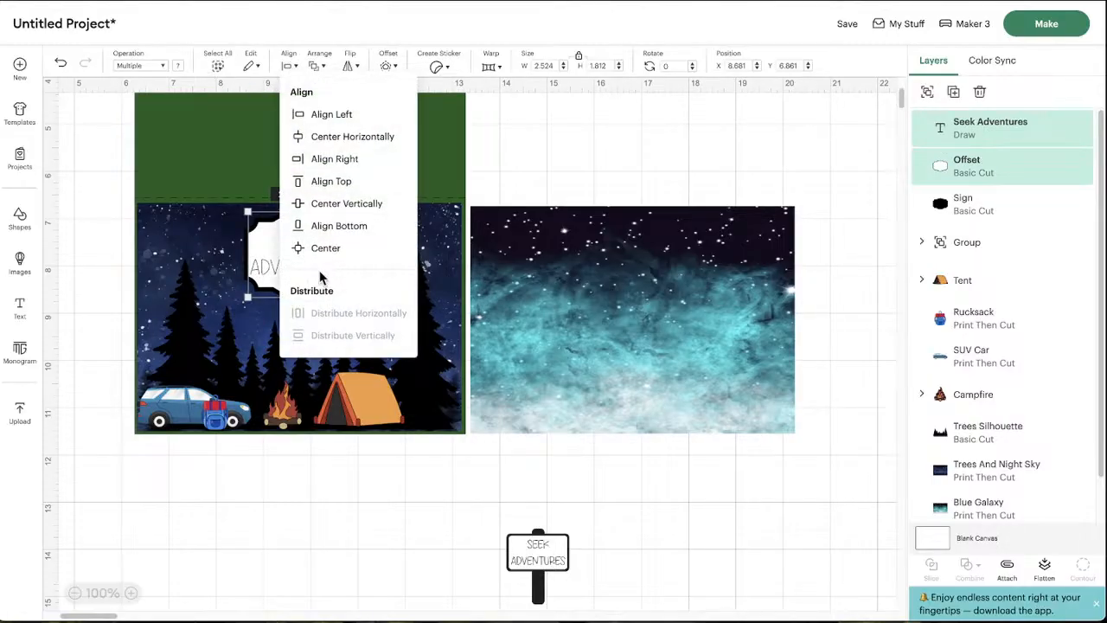
left_click(320, 248)
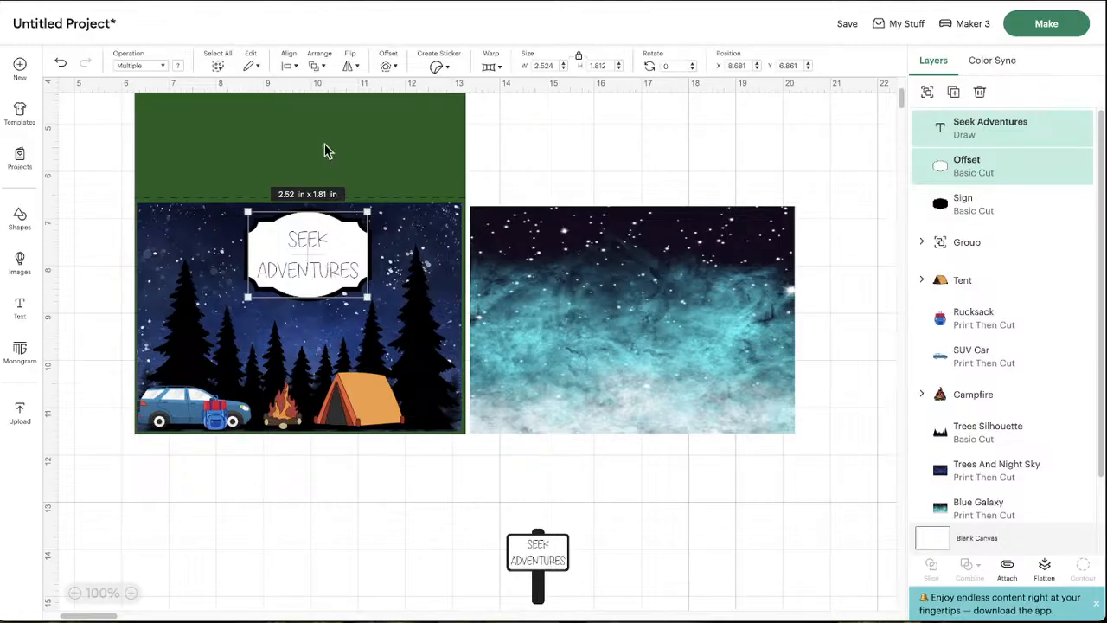
left_click(1011, 570)
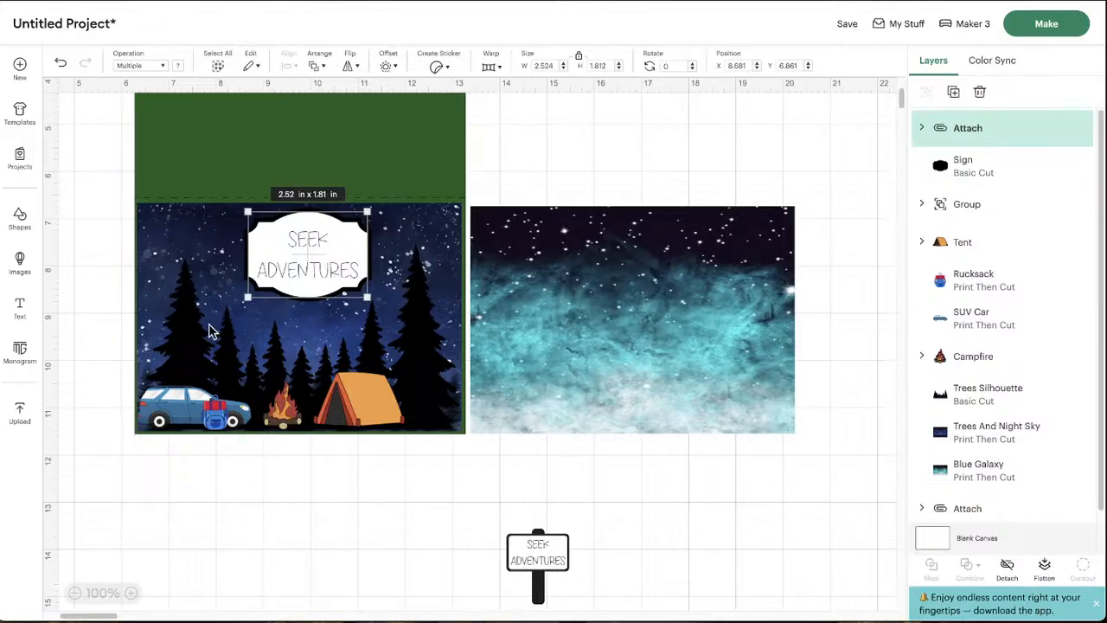
left_click(140, 513)
Move the complete framed plaque below the scene and group its text, white shape and black frame
left_click_drag(367, 255, 313, 586)
left_click_drag(314, 267, 408, 538)
scroll(223, 517, "down", 5)
left_click_drag(277, 366, 409, 329)
left_click_drag(271, 315, 471, 347)
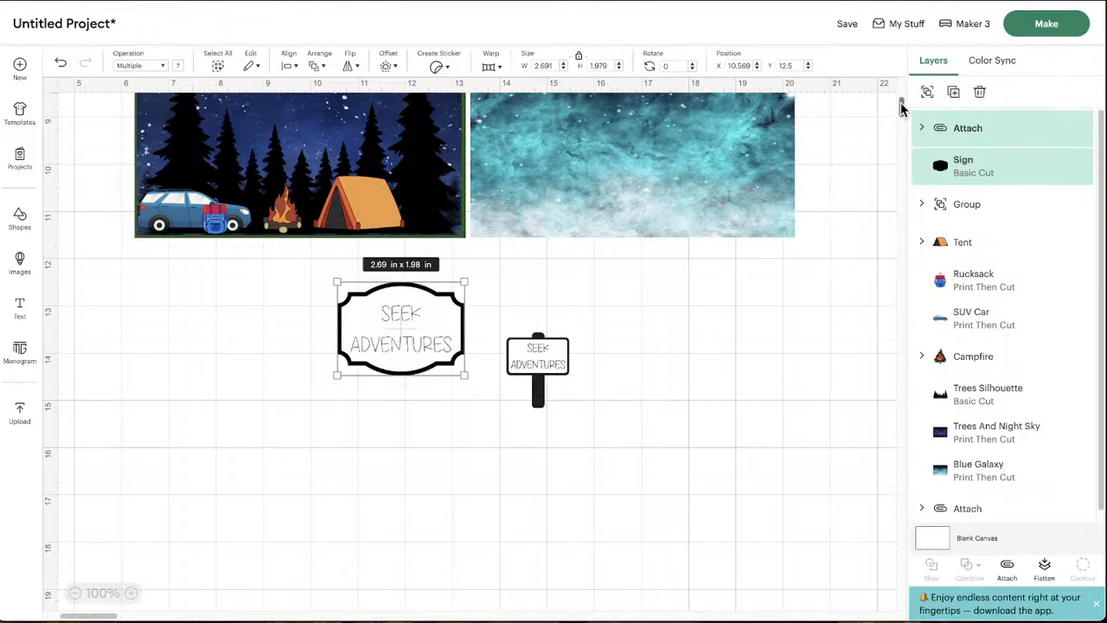
left_click(928, 91)
scroll(722, 344, "up", 2)
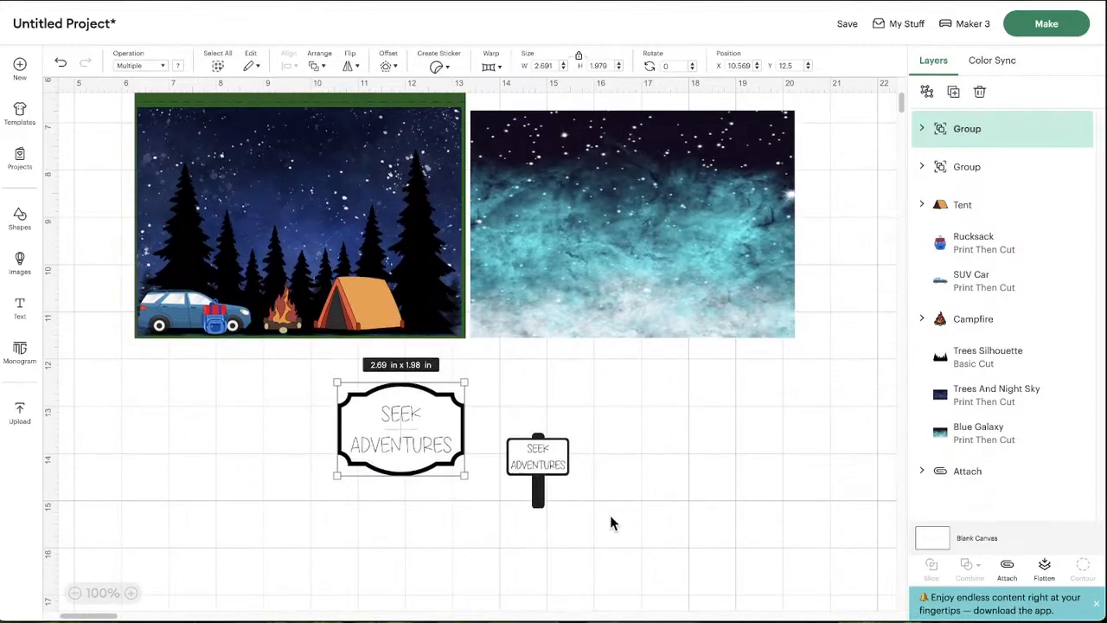
Try the framed plaque and the Seek Adventures signpost over the scene, and place both below it
left_click_drag(388, 444, 241, 460)
scroll(243, 472, "up", 2)
left_click_drag(250, 531, 309, 251)
left_click_drag(553, 562, 438, 386)
left_click_drag(289, 235, 171, 526)
left_click_drag(427, 368, 458, 487)
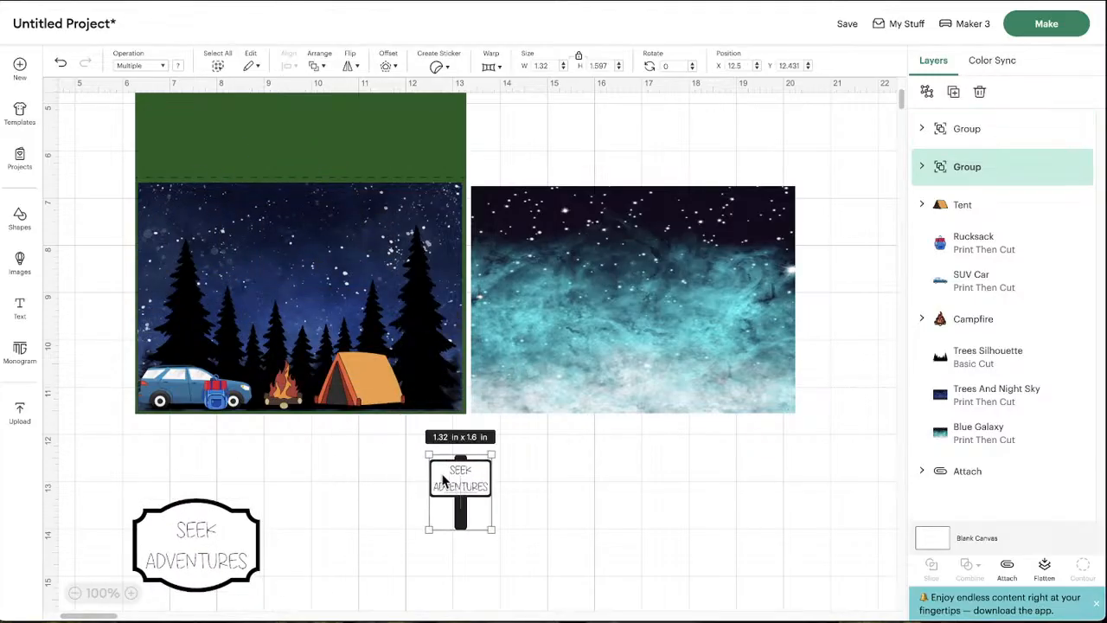
Search the image library for "bear"
left_click(19, 260)
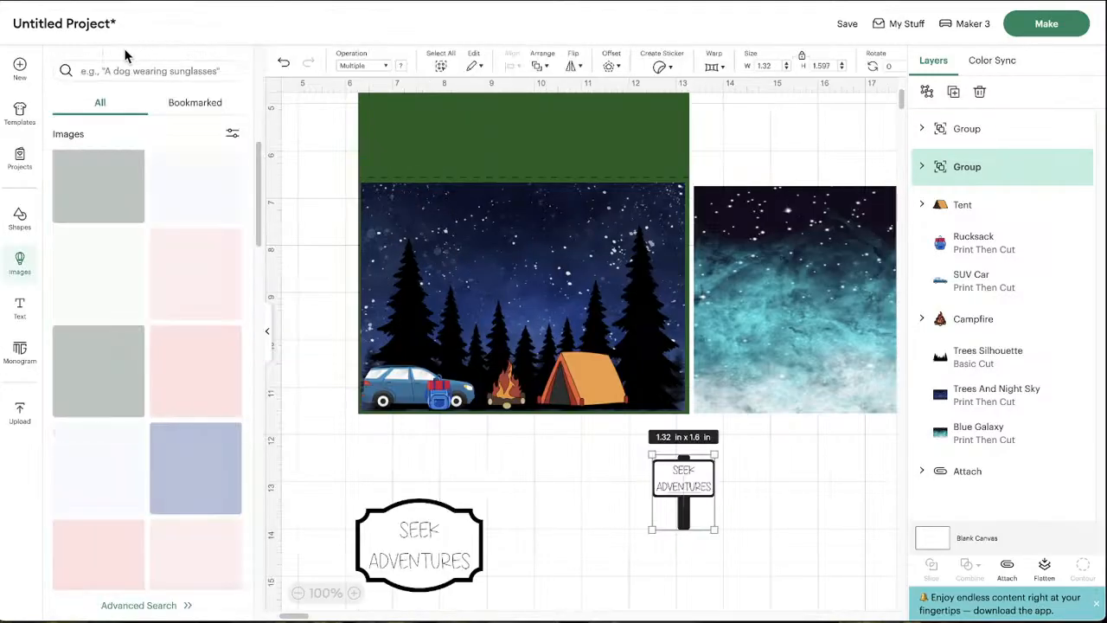
left_click(146, 76)
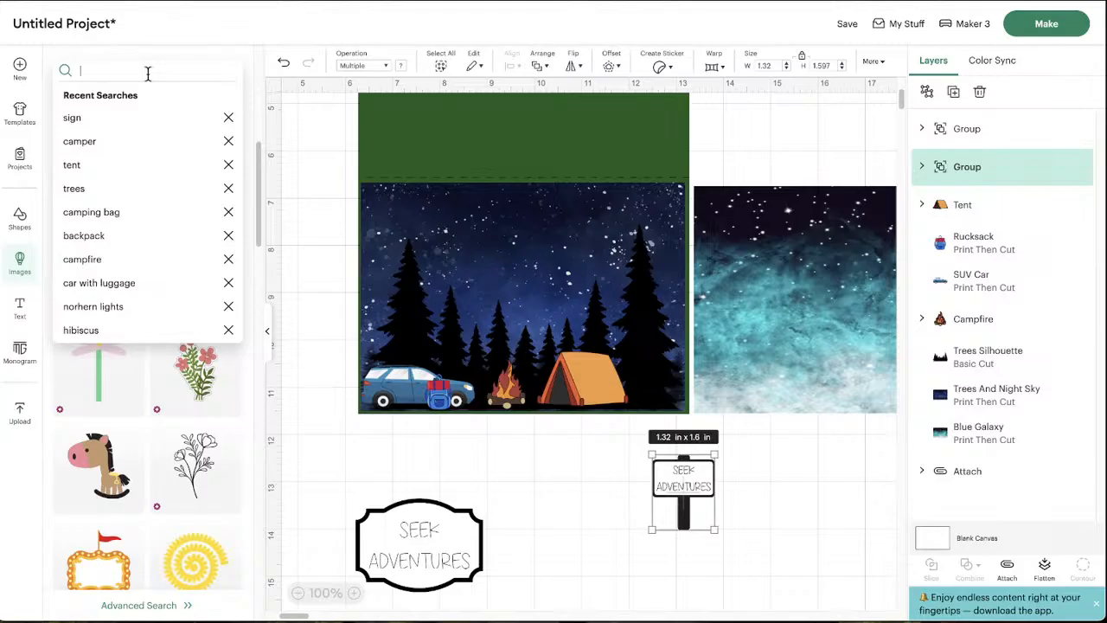
type("bear")
key("Return")
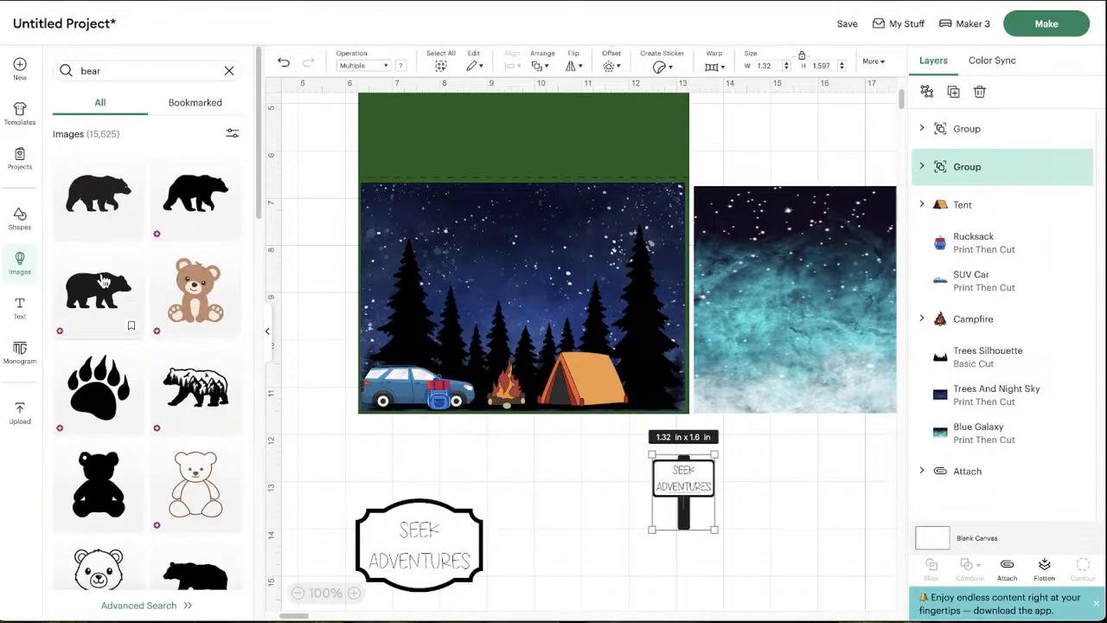
Look through the bear images for one that suits the camping night scene
scroll(98, 264, "down", 8)
scroll(115, 338, "down", 10)
scroll(115, 338, "down", 10)
scroll(111, 386, "down", 5)
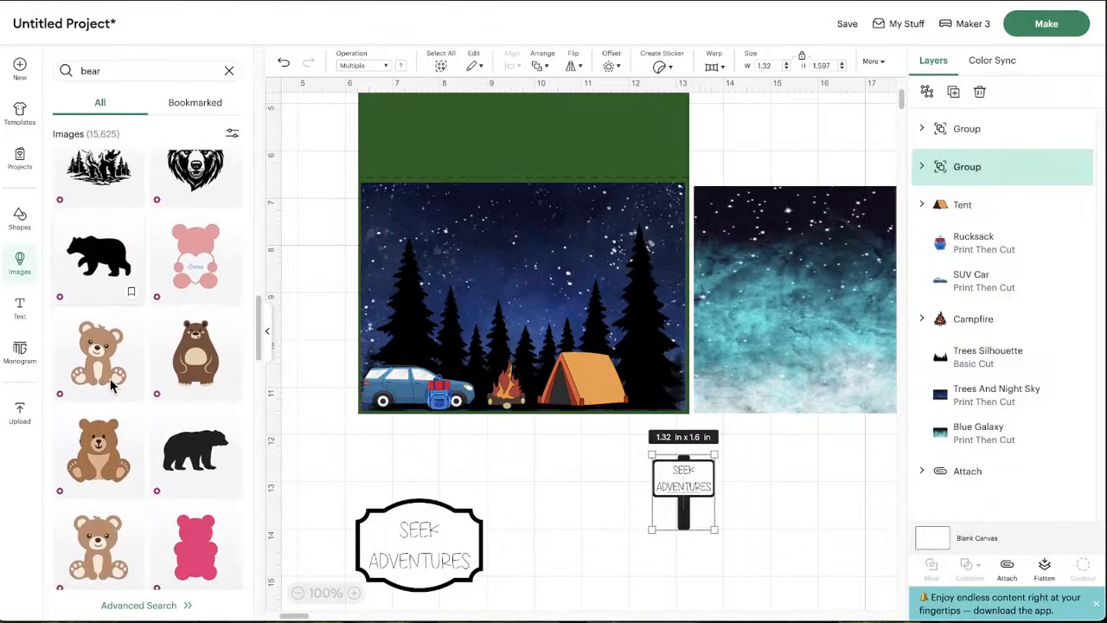
scroll(112, 386, "down", 1)
scroll(111, 386, "down", 4)
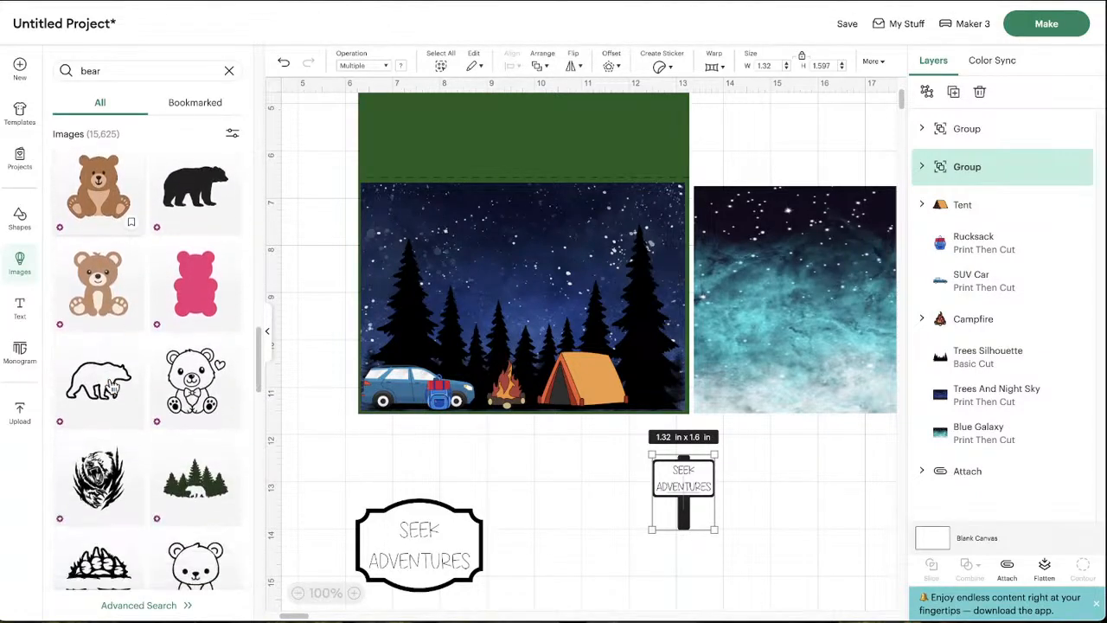
scroll(112, 387, "down", 2)
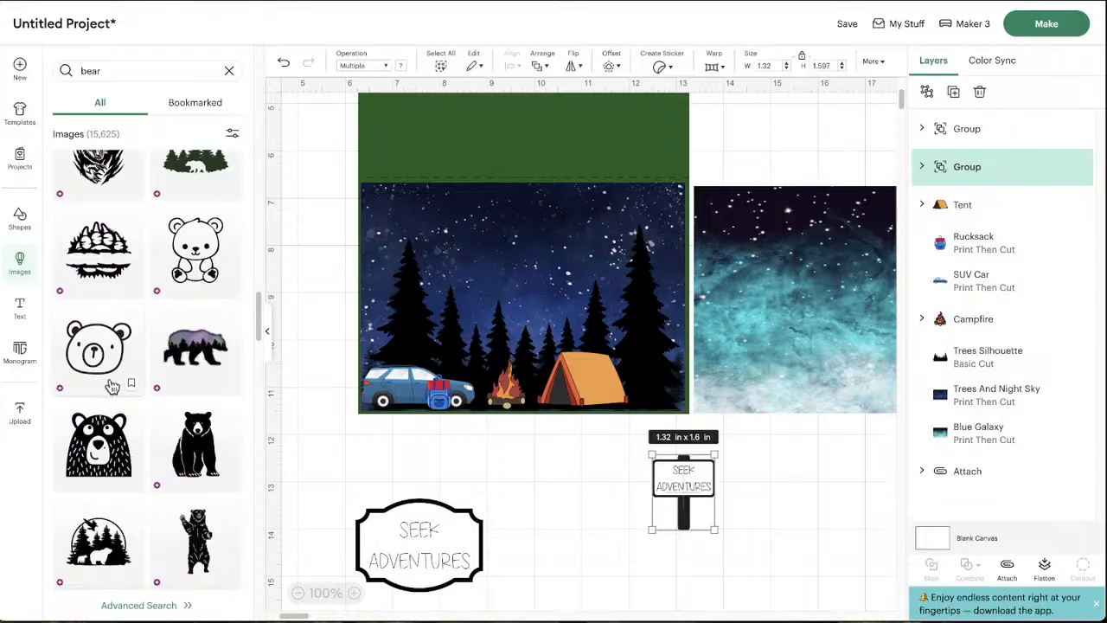
scroll(112, 385, "down", 2)
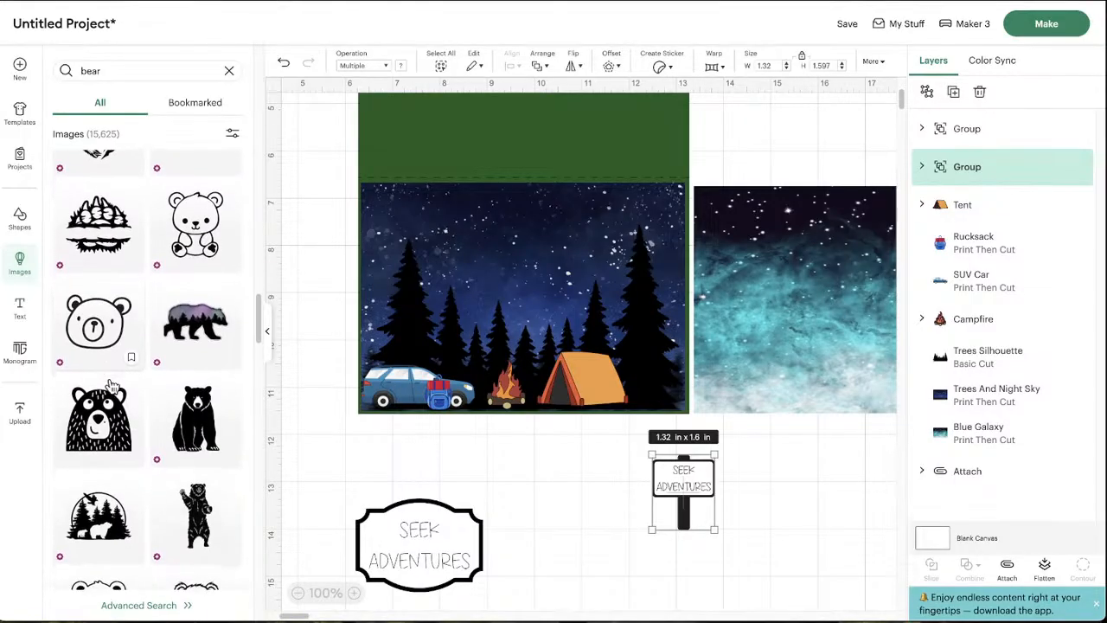
scroll(112, 388, "down", 5)
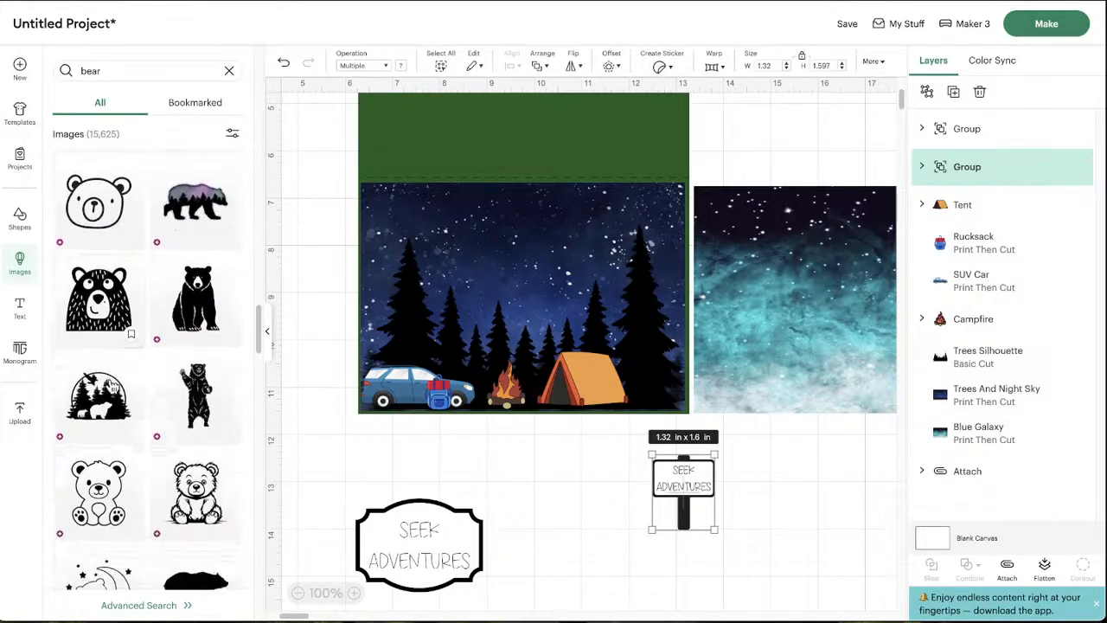
scroll(112, 387, "down", 1)
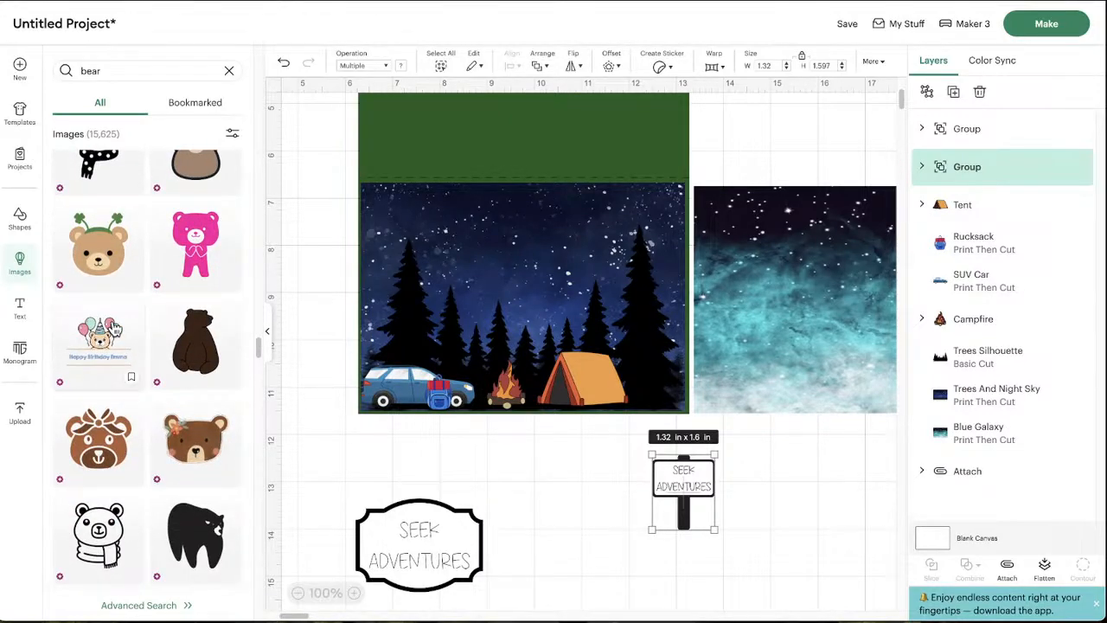
scroll(115, 326, "down", 10)
scroll(115, 326, "up", 3)
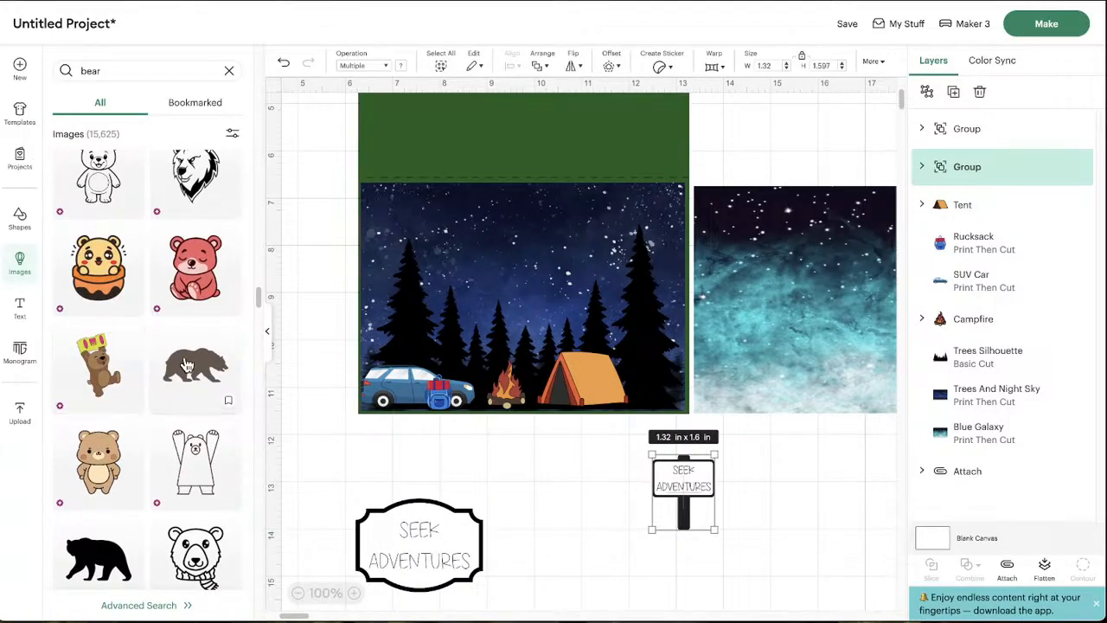
Try the grey-brown walking bear behind the tent with the tent brought to the front, and delete the bear
left_click(187, 365)
left_click_drag(387, 147, 632, 370)
left_click_drag(711, 425, 632, 382)
left_click_drag(567, 361, 595, 382)
right_click(561, 388)
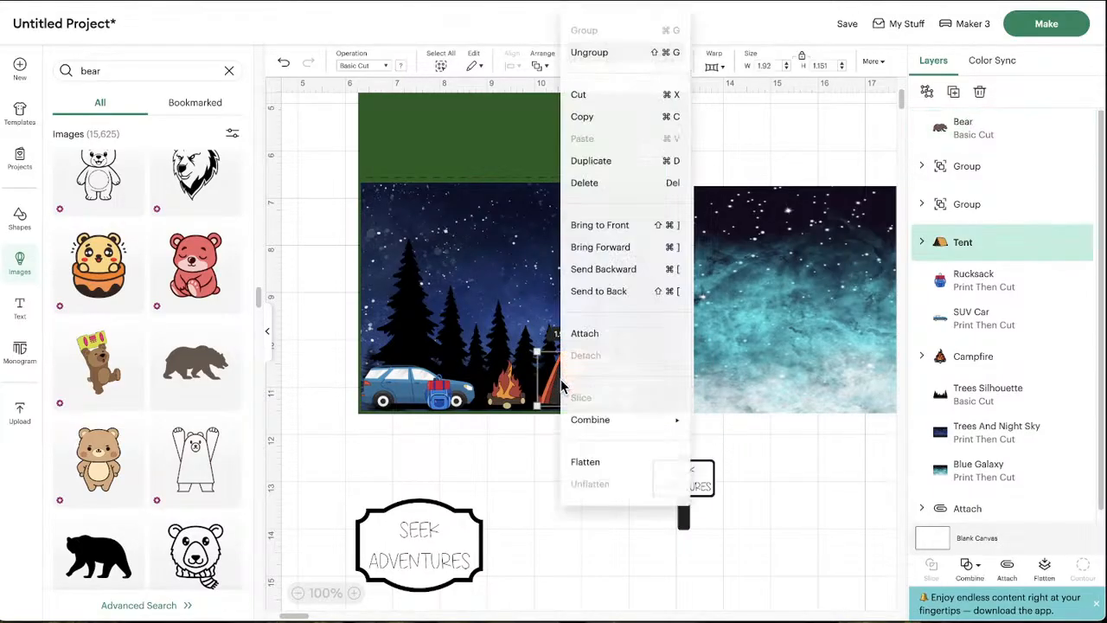
left_click(606, 222)
left_click(539, 514)
left_click_drag(642, 374, 799, 538)
scroll(136, 497, "down", 2)
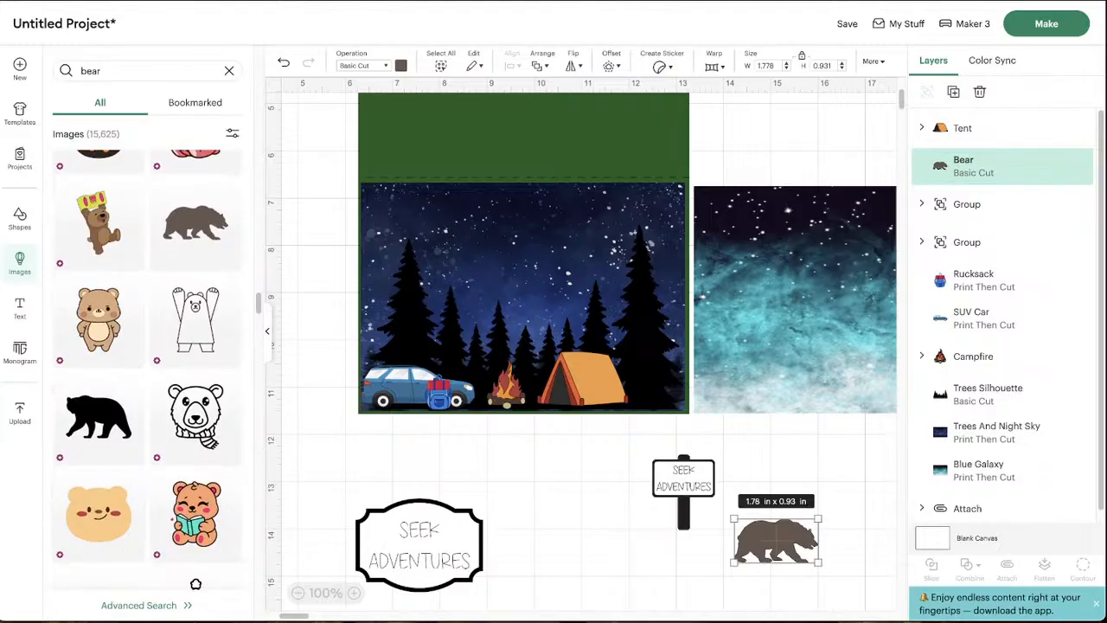
key("Delete")
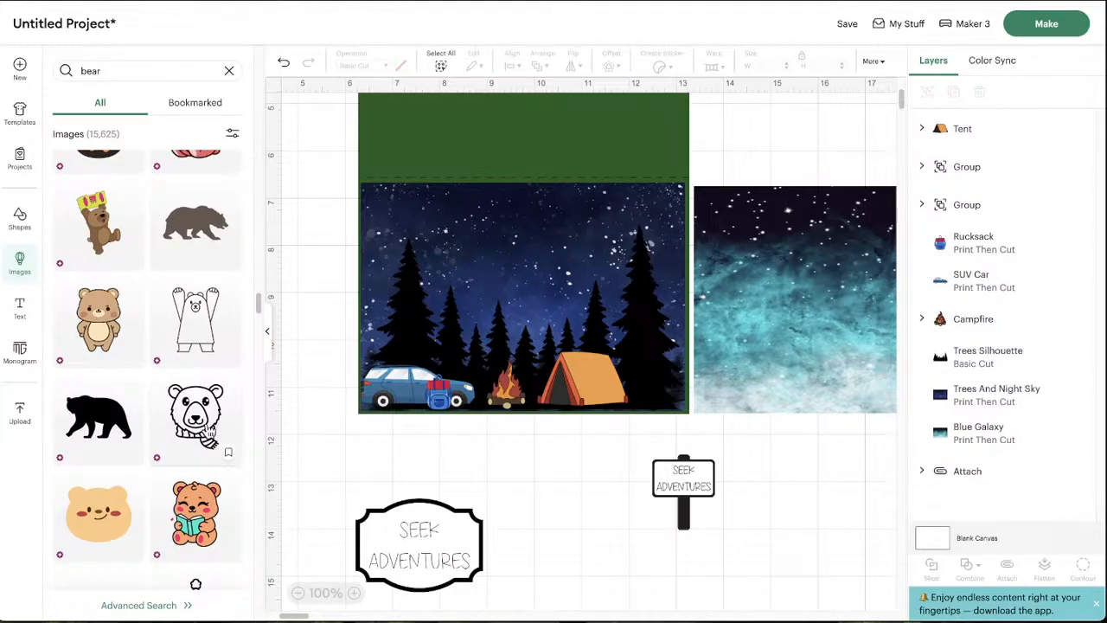
Find a solid black walking bear silhouette facing left among the bear images and add it to the canvas
scroll(208, 431, "down", 4)
scroll(240, 453, "up", 10)
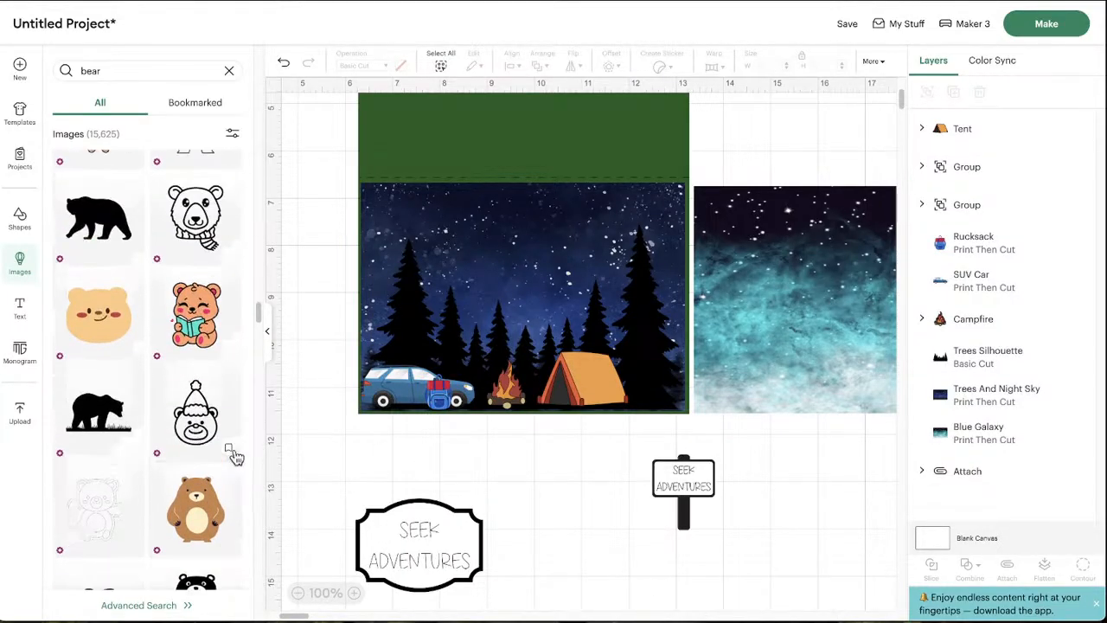
scroll(208, 456, "up", 10)
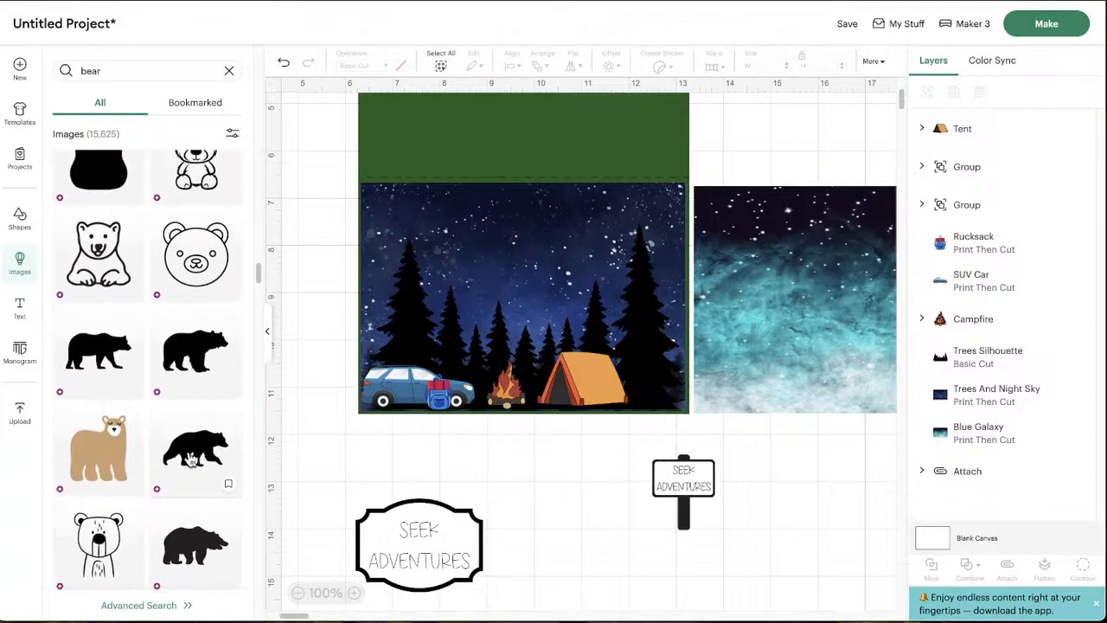
scroll(177, 459, "up", 10)
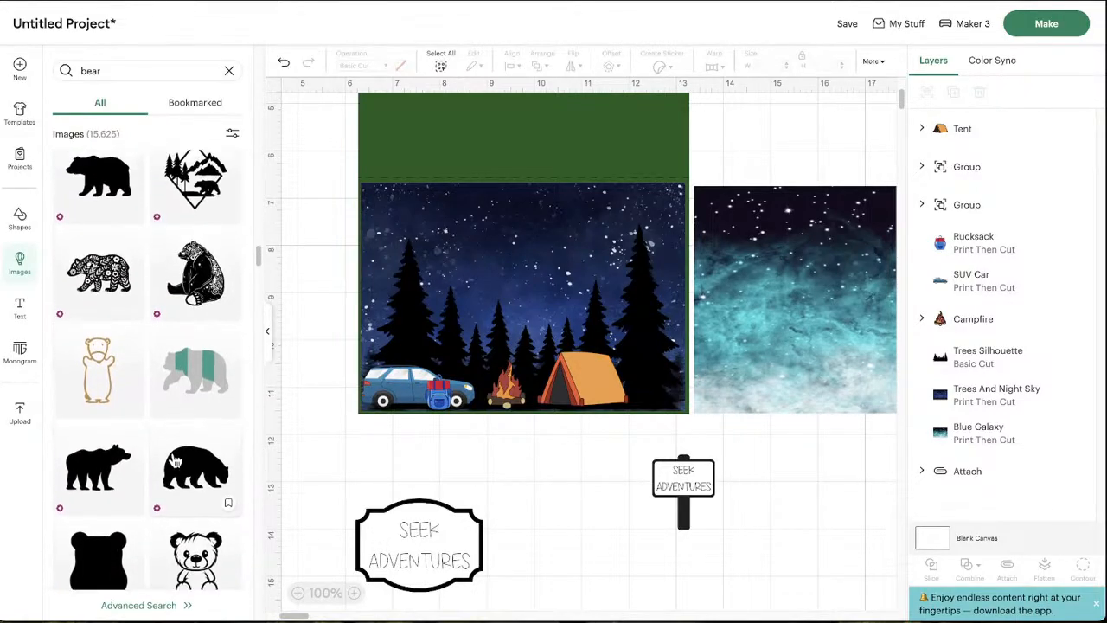
scroll(173, 459, "up", 1)
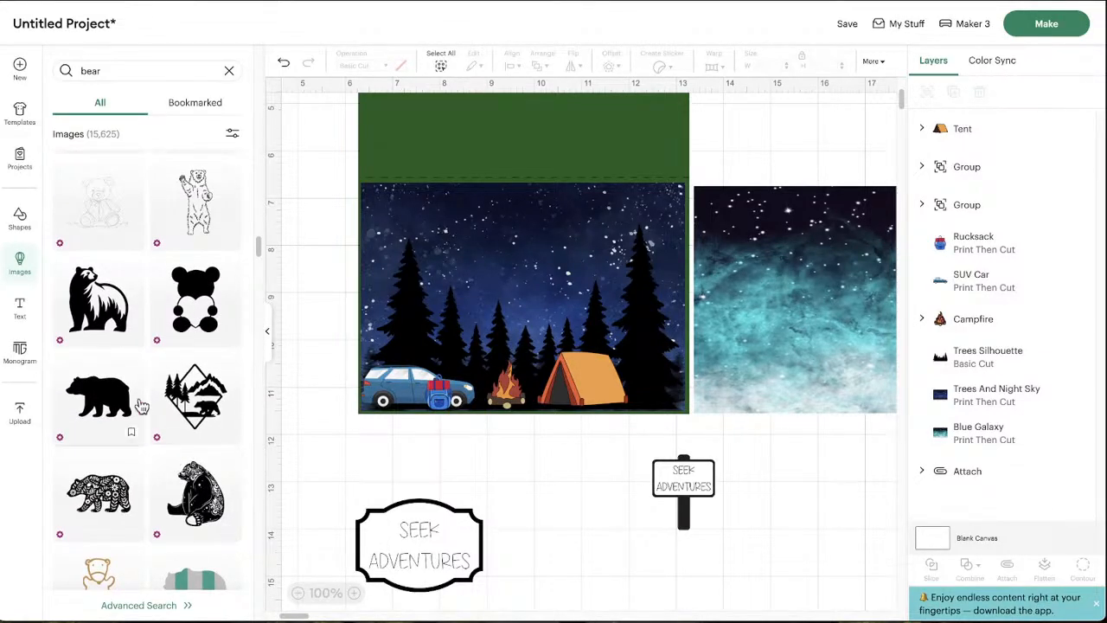
left_click(95, 398)
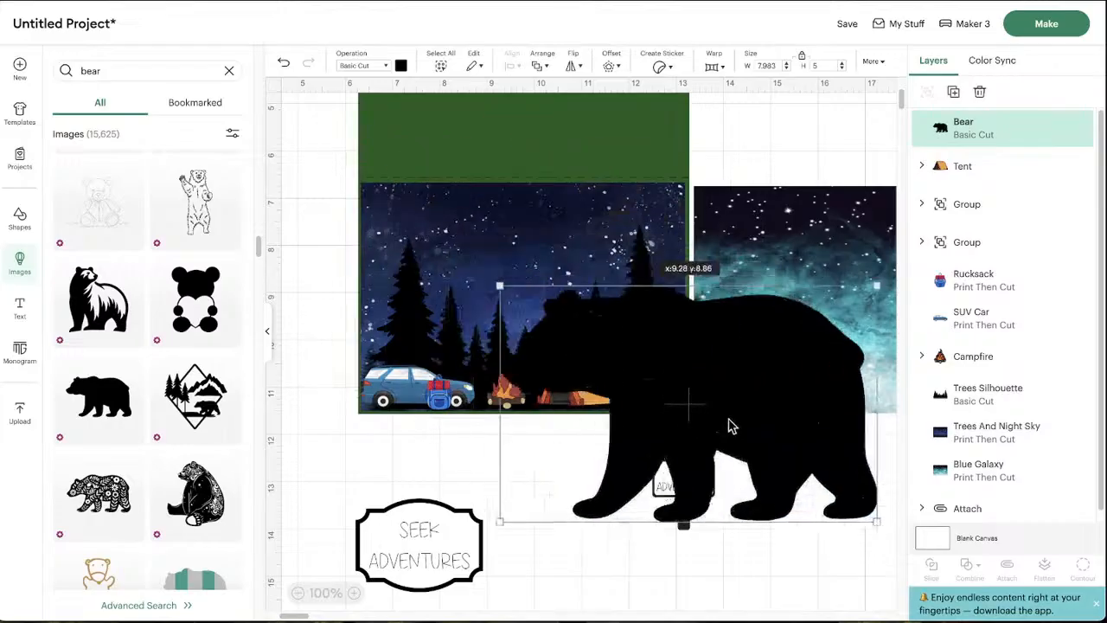
Recolour the bear dark brown, #4d300a
left_click(402, 66)
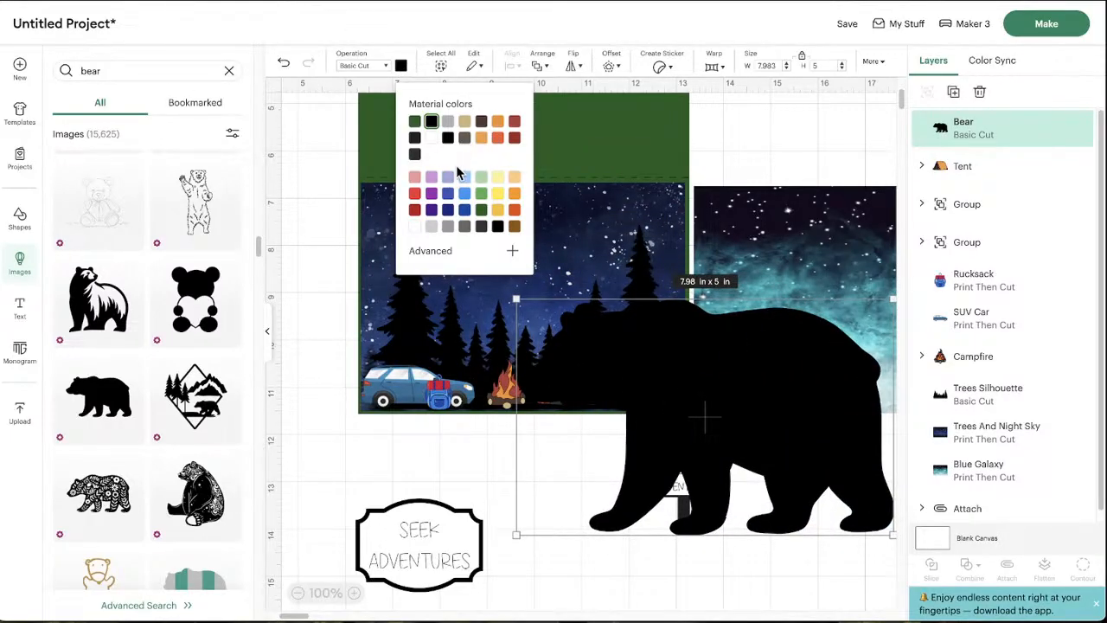
left_click(514, 226)
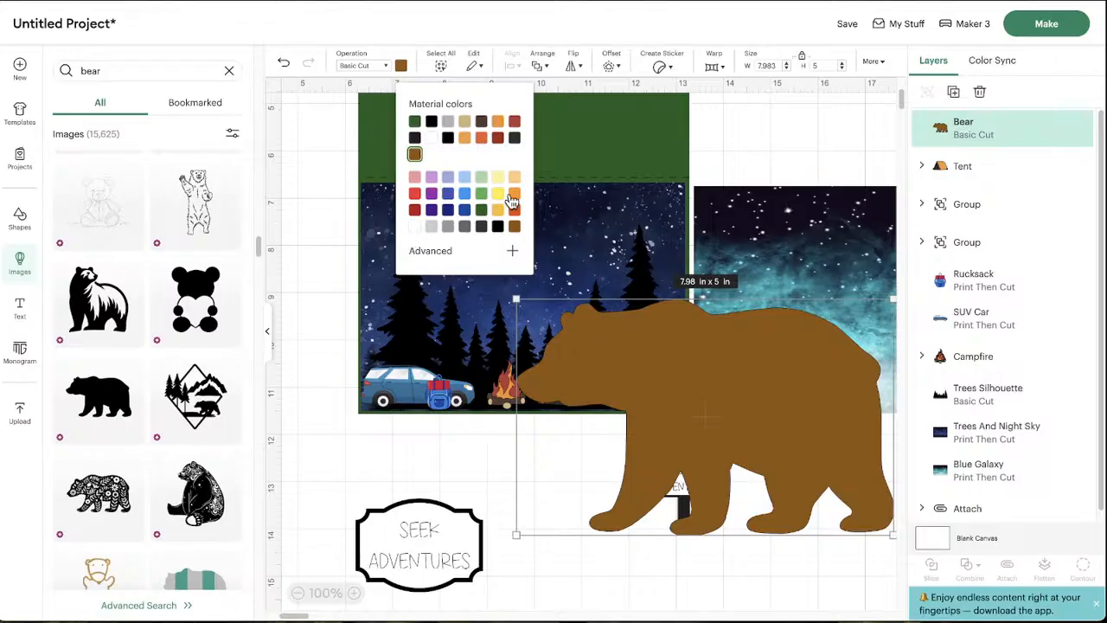
left_click(512, 250)
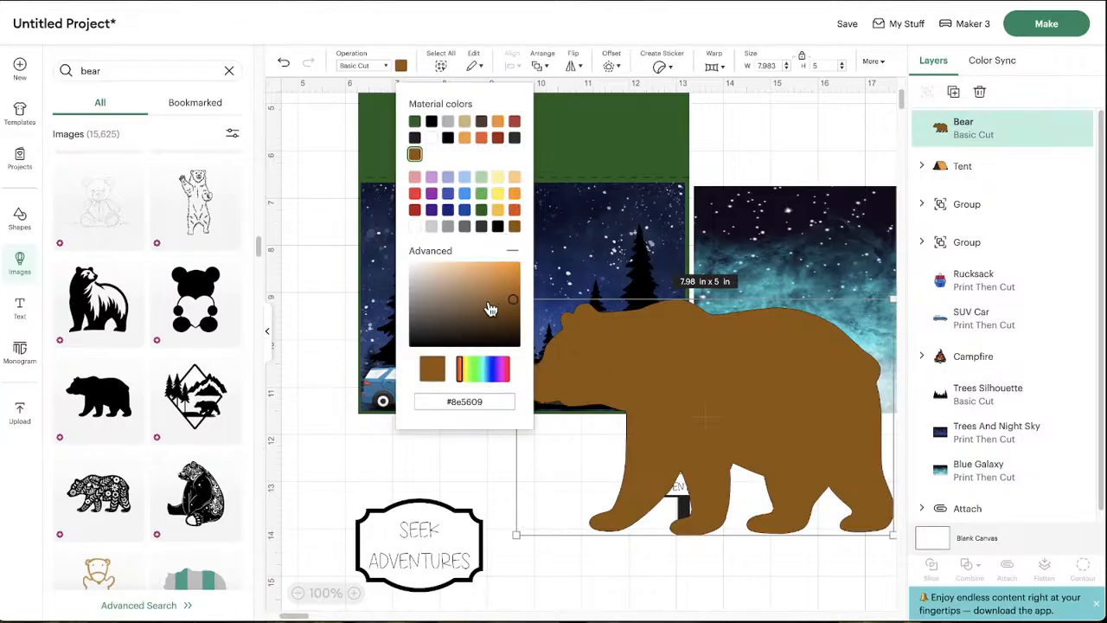
left_click(508, 327)
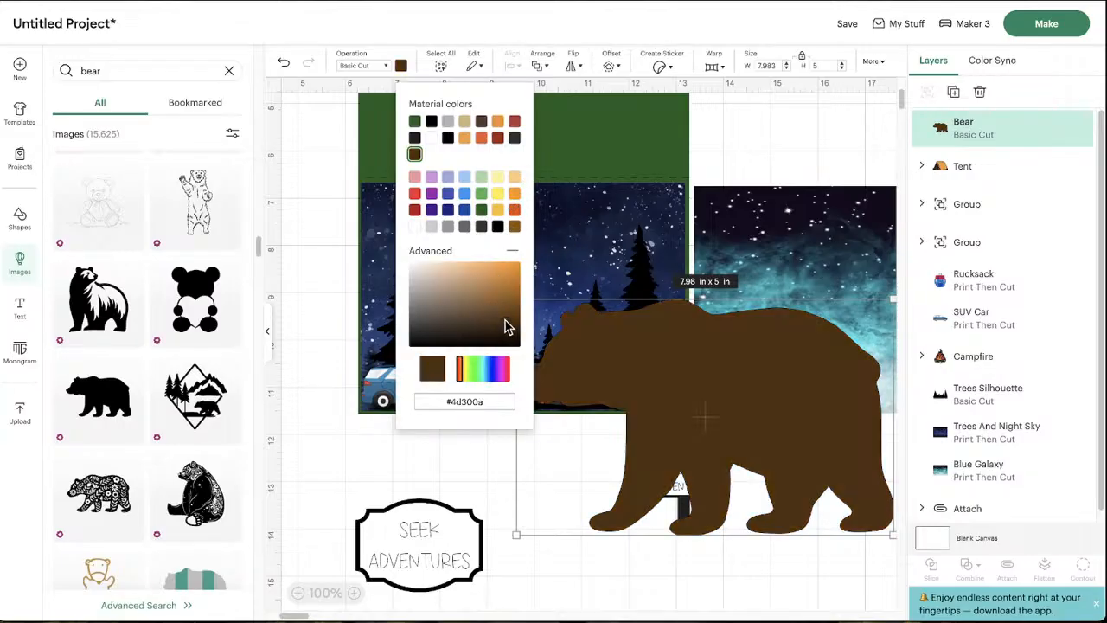
left_click(485, 477)
Close the image library and flip the brown bear horizontally so it faces right
left_click(270, 339)
left_click_drag(499, 440, 456, 440)
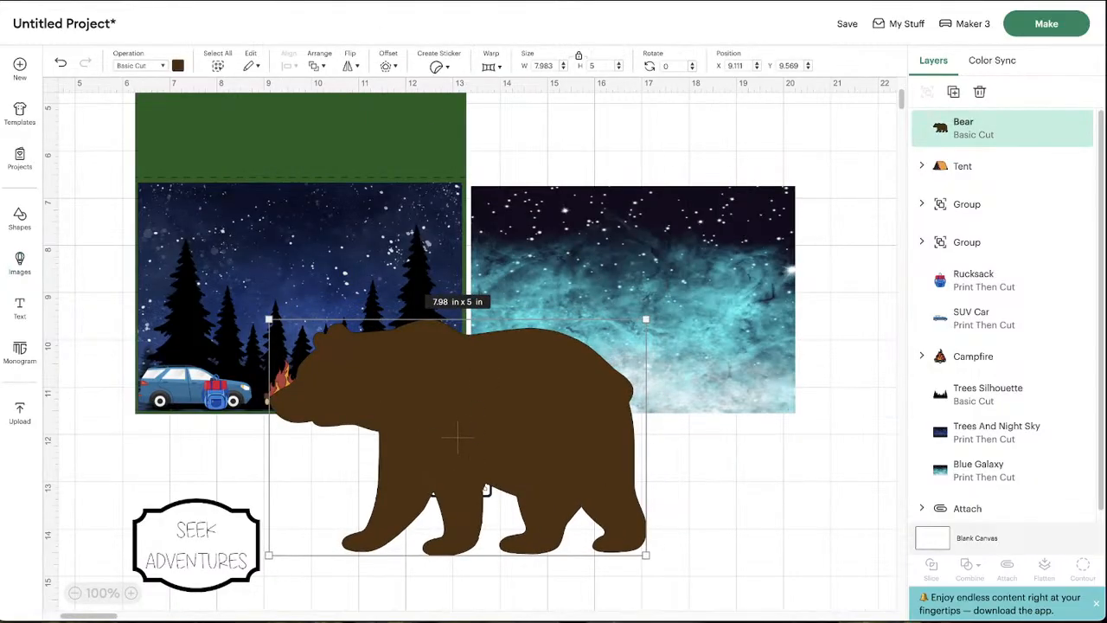
left_click(350, 66)
left_click(408, 97)
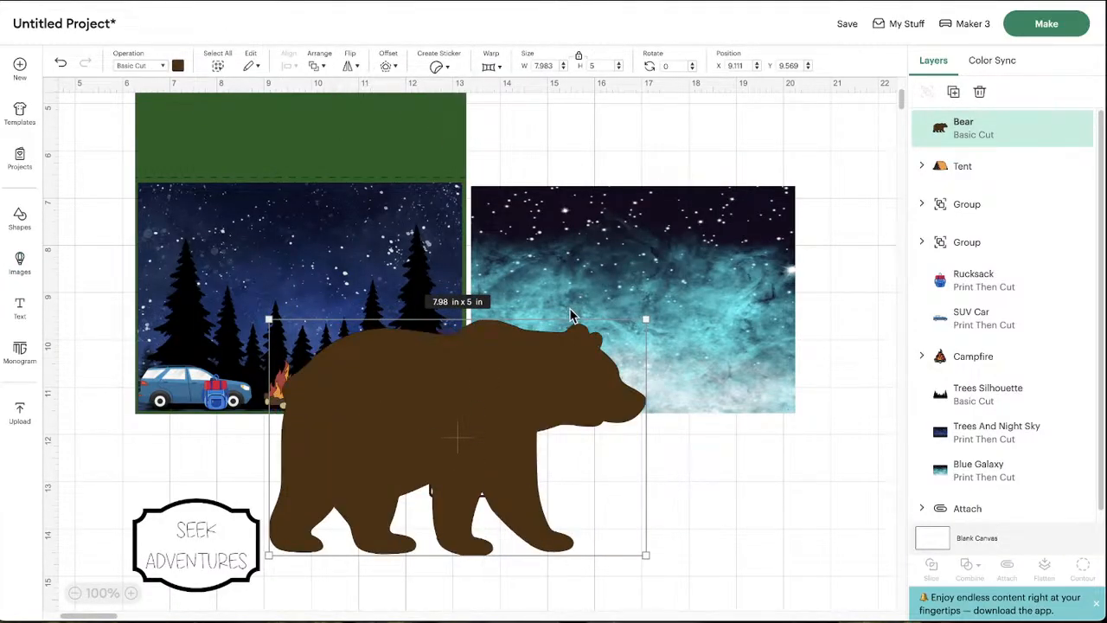
Shrink the bear to about 1.74 × 1.09 in and place it over the back end of the tent
left_click_drag(647, 549, 406, 405)
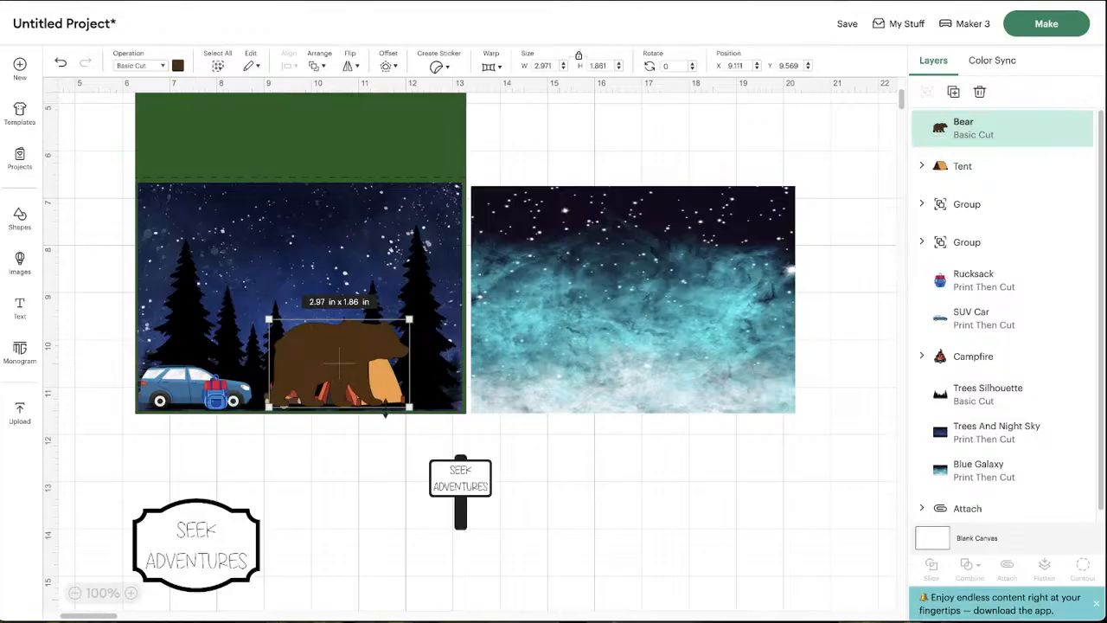
left_click_drag(302, 339, 383, 352)
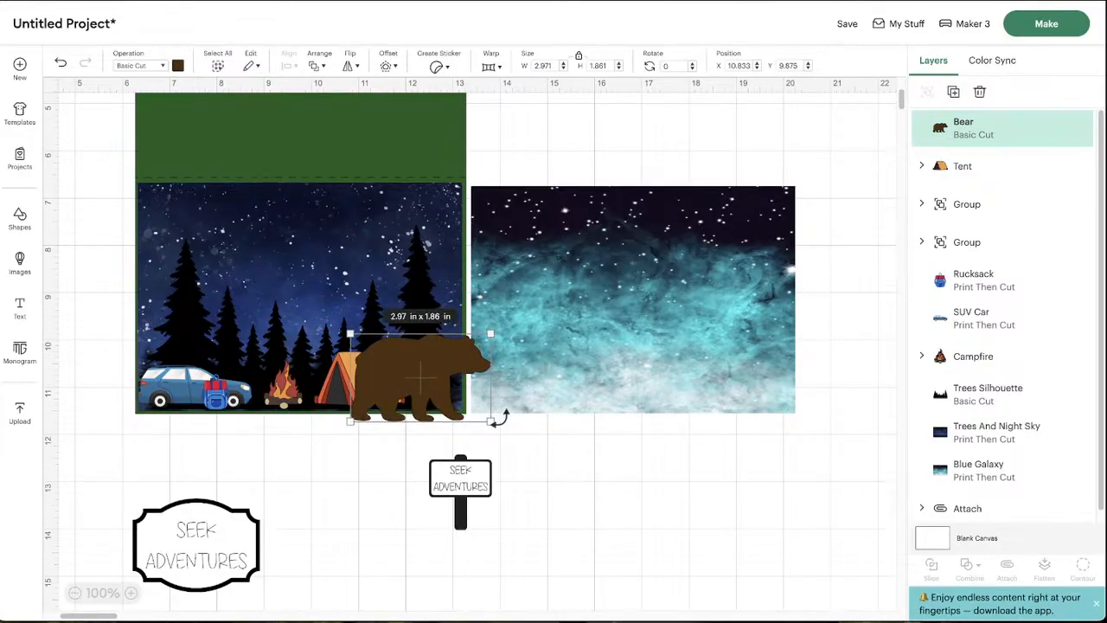
left_click_drag(489, 421, 431, 385)
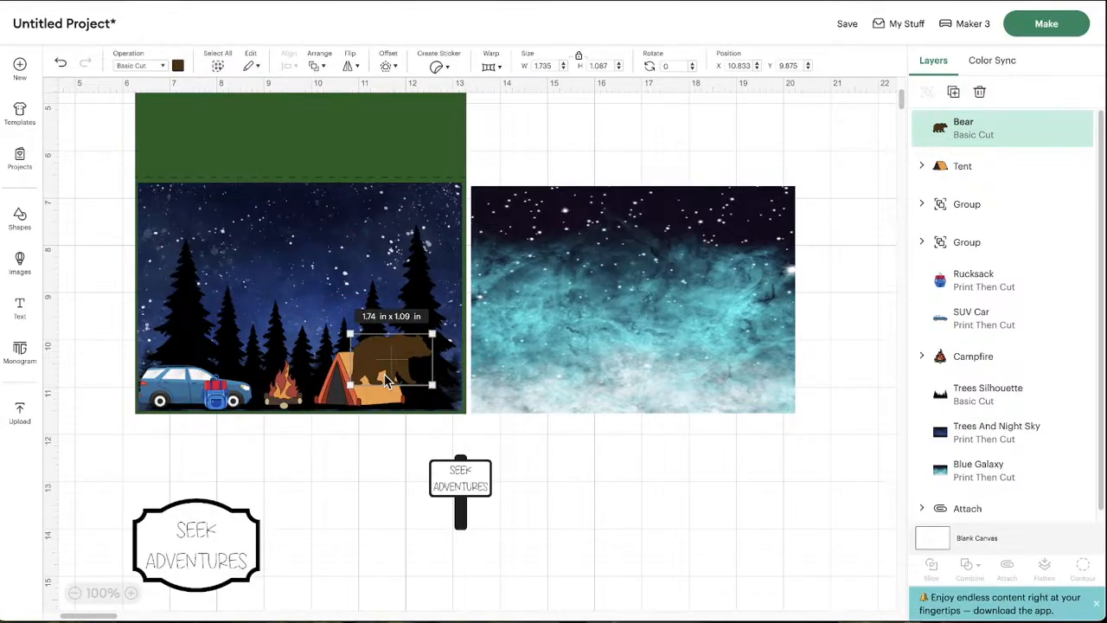
Bring the tent to the front so the bear peeks out from behind it, and adjust the bear's position slightly
left_click(356, 397)
right_click(337, 398)
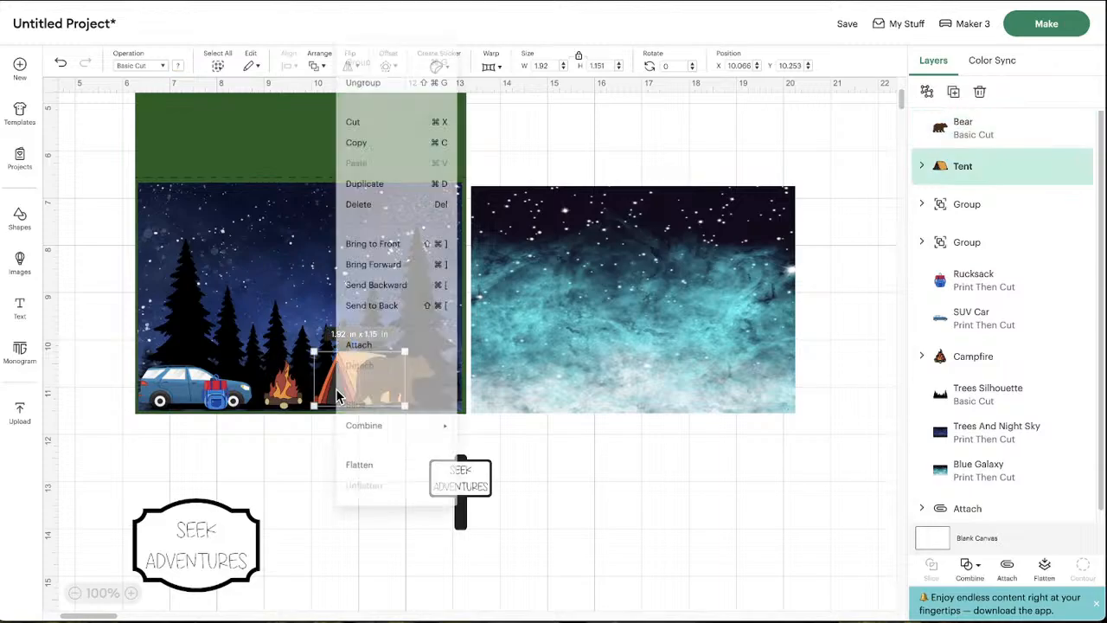
left_click(405, 223)
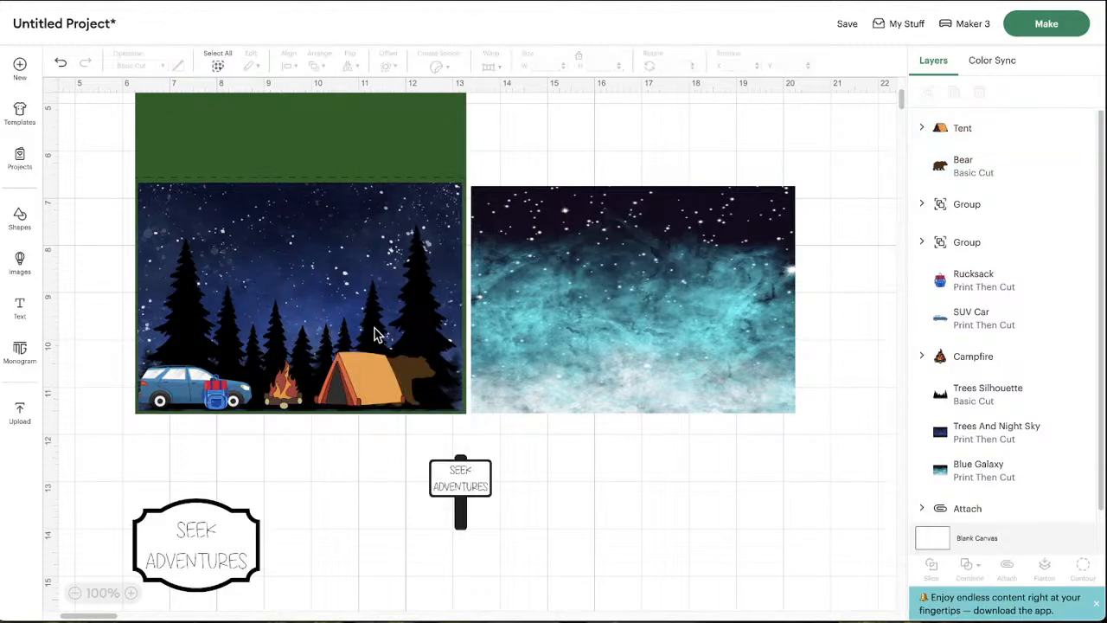
left_click_drag(425, 369, 423, 369)
left_click(610, 488)
Bring the Seek Adventures signpost to the front and place it beside the tent, over the bear
mouse_move(459, 485)
left_mouse_down()
mouse_move(411, 368)
mouse_move(474, 489)
left_mouse_up()
right_click(474, 486)
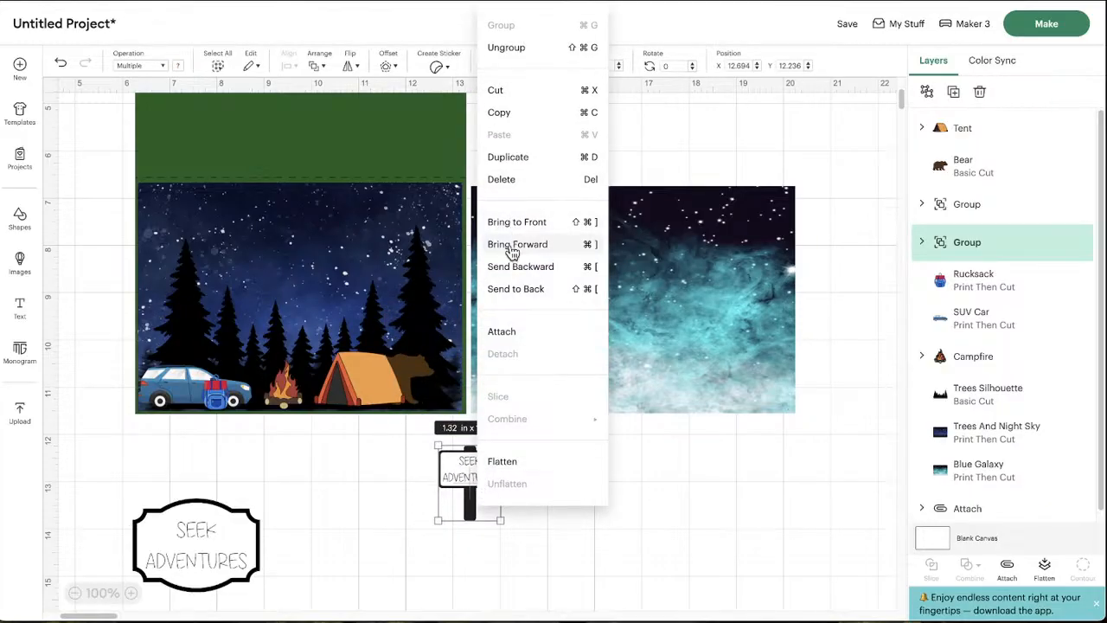
left_click(512, 223)
left_click_drag(462, 476, 419, 359)
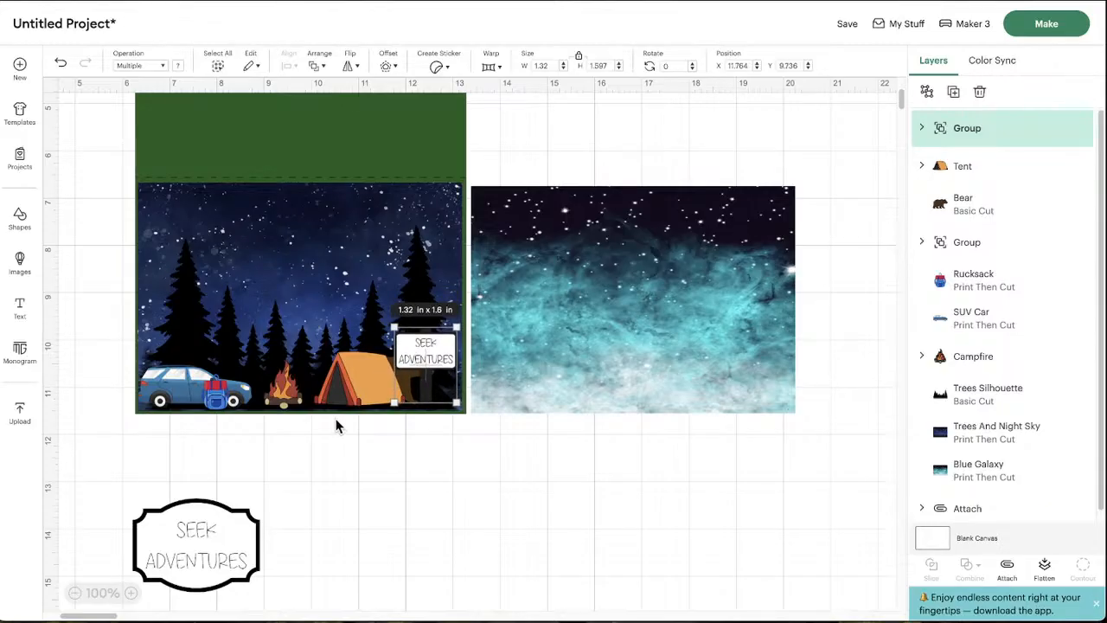
Nudge the tent towards the campfire, tuck the bear further behind it, and reposition the signpost beside the tent
left_click(351, 394)
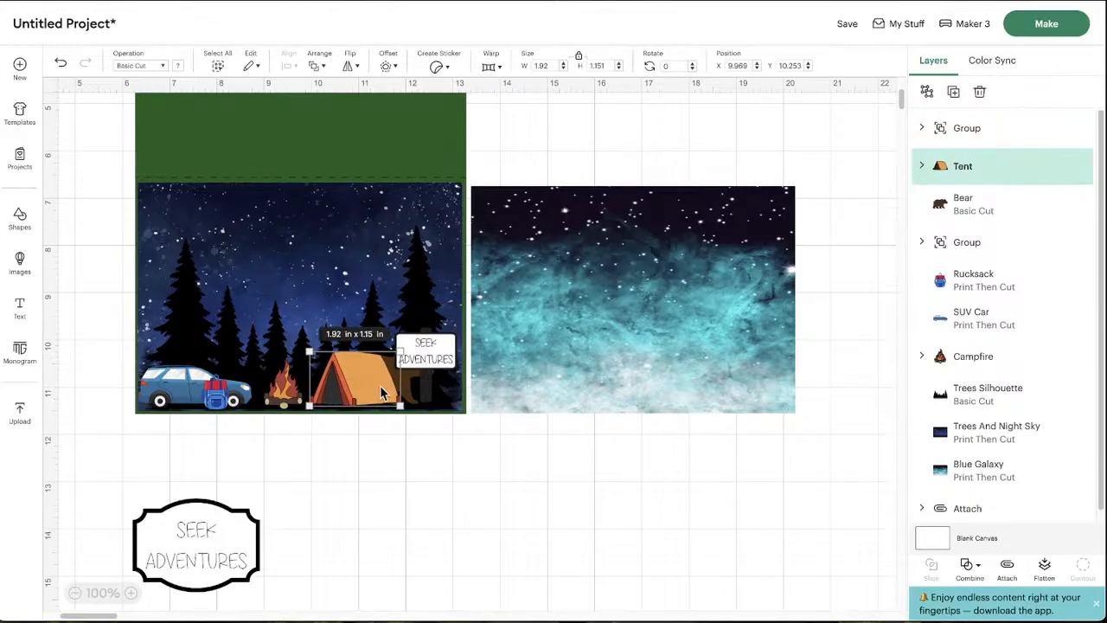
left_click_drag(436, 355, 534, 508)
left_click(412, 371)
left_click_drag(438, 408, 403, 383)
left_click(620, 531)
left_click_drag(526, 508, 428, 350)
left_click(435, 490)
Try the framed Seek Adventures plaque in the sky above the trees, nudging it and the signpost to compare them
left_click_drag(160, 564, 265, 251)
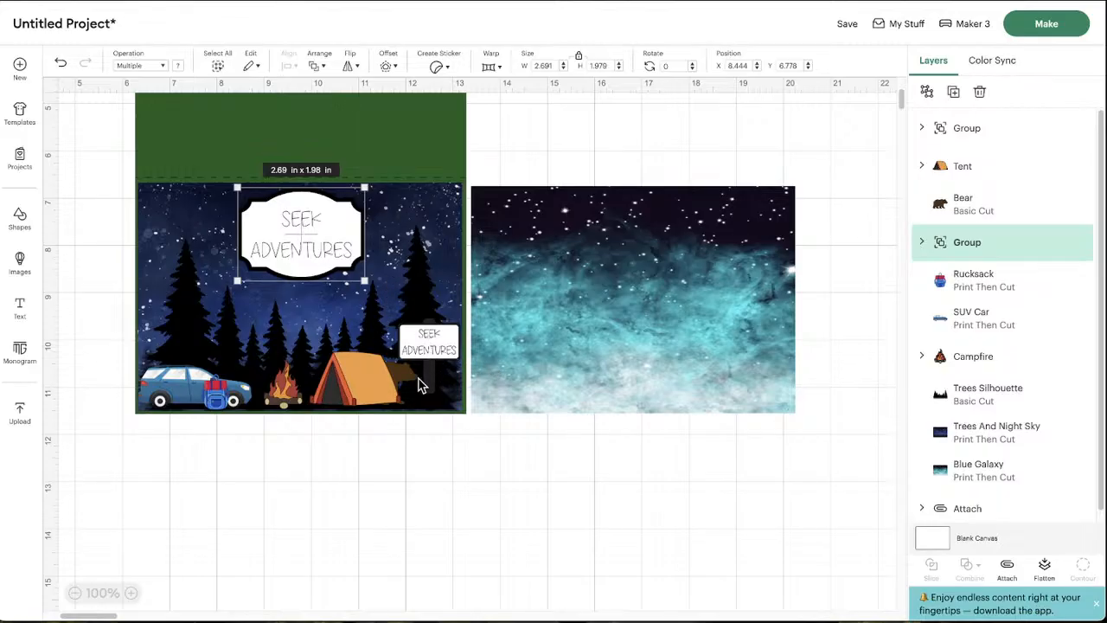
left_click_drag(428, 357, 428, 356)
left_click(457, 549)
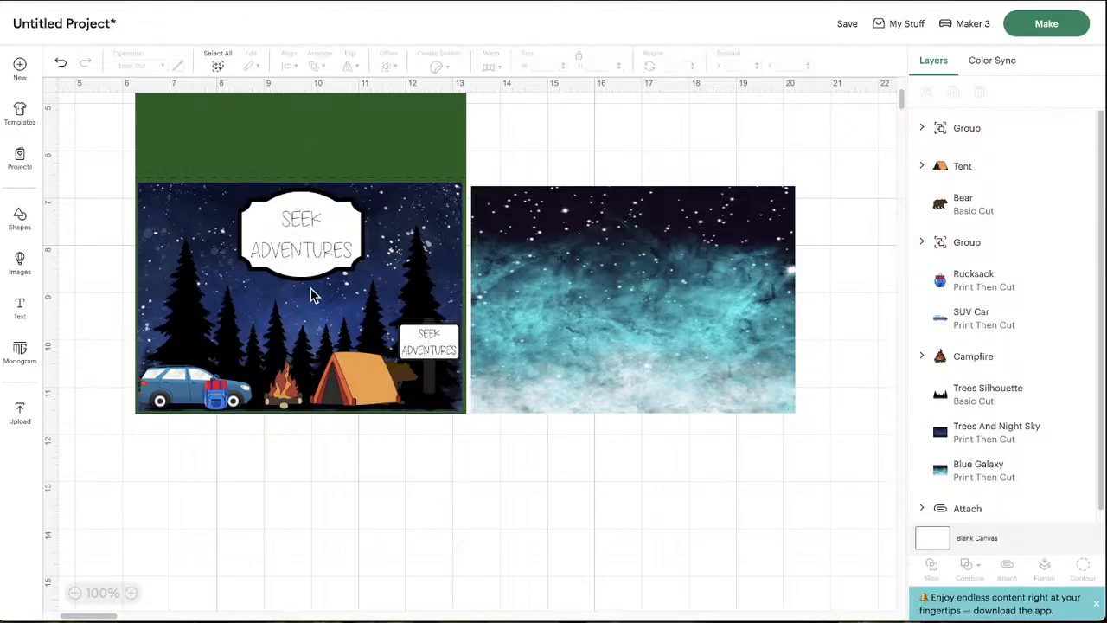
left_click_drag(283, 228, 284, 227)
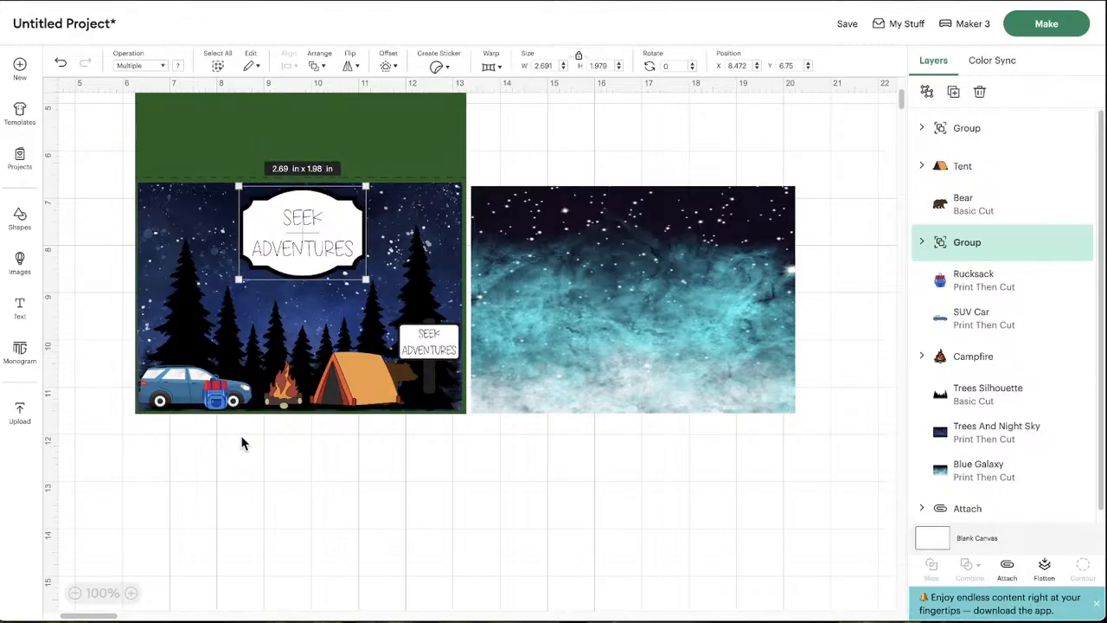
scroll(229, 476, "up", 1)
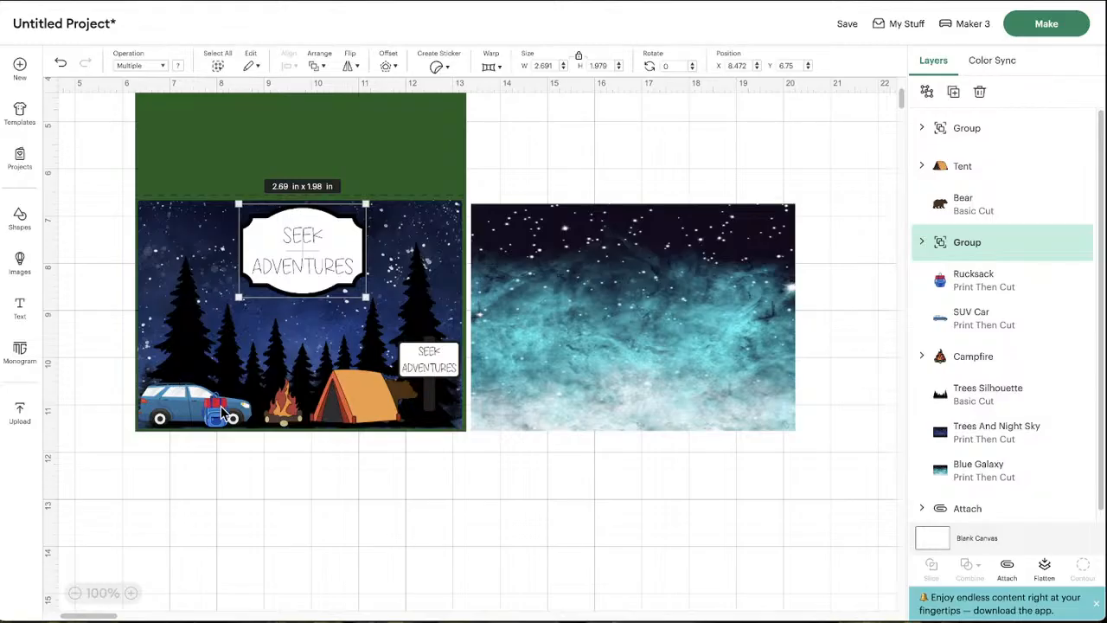
left_click(431, 360)
left_click_drag(431, 360, 430, 361)
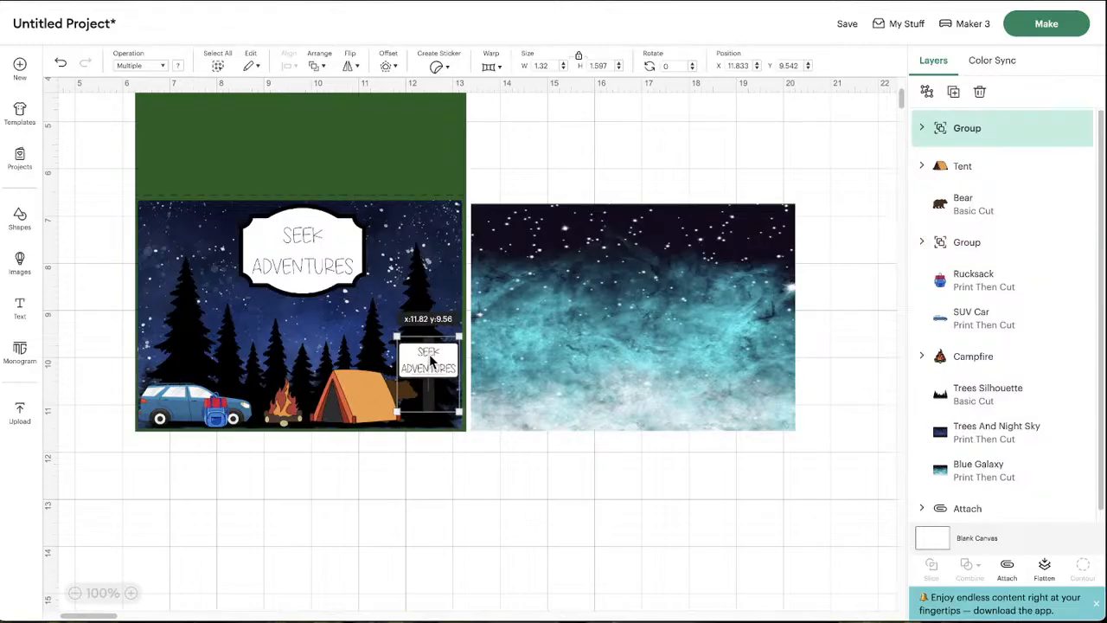
left_click(314, 271)
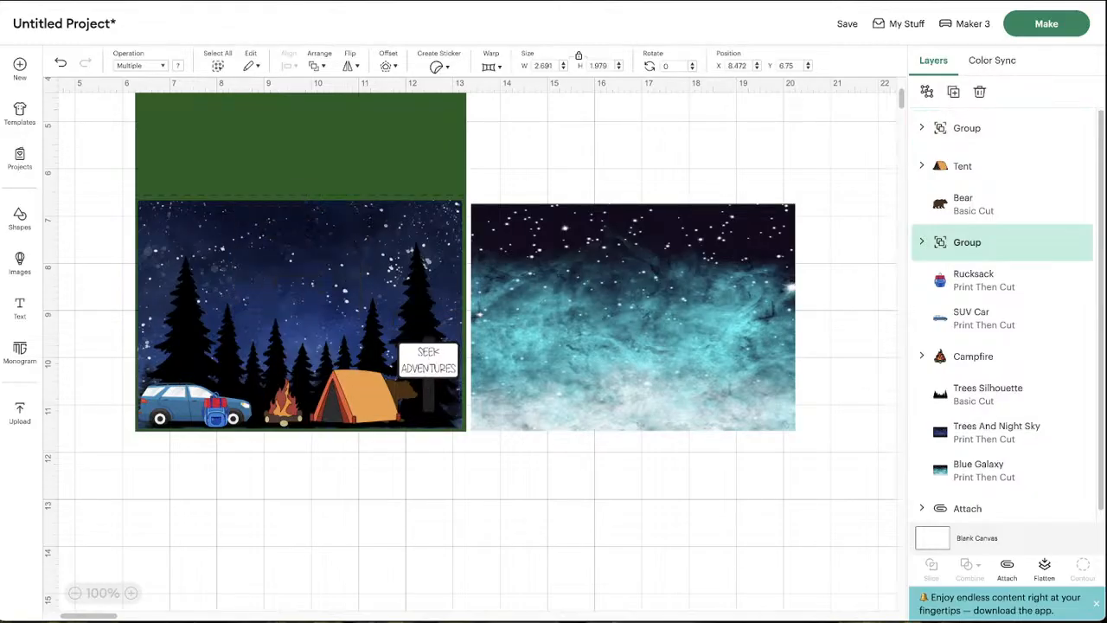
left_click_drag(314, 271, 279, 250)
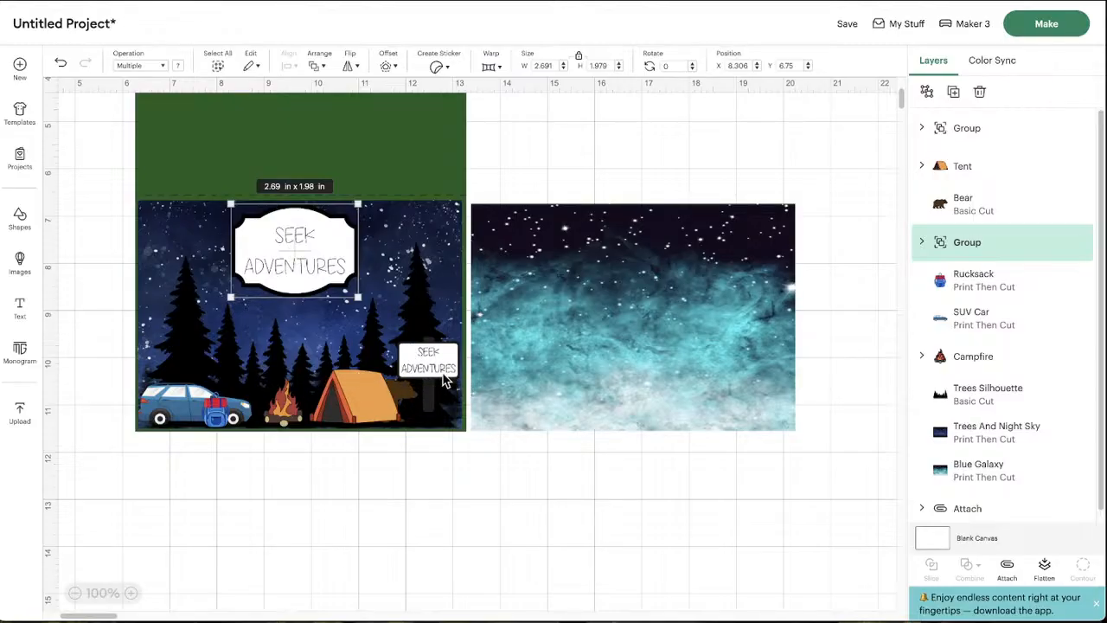
Try the framed plaque over the campfire, and set it aside below the scene near its left edge
left_click_drag(315, 248, 312, 377)
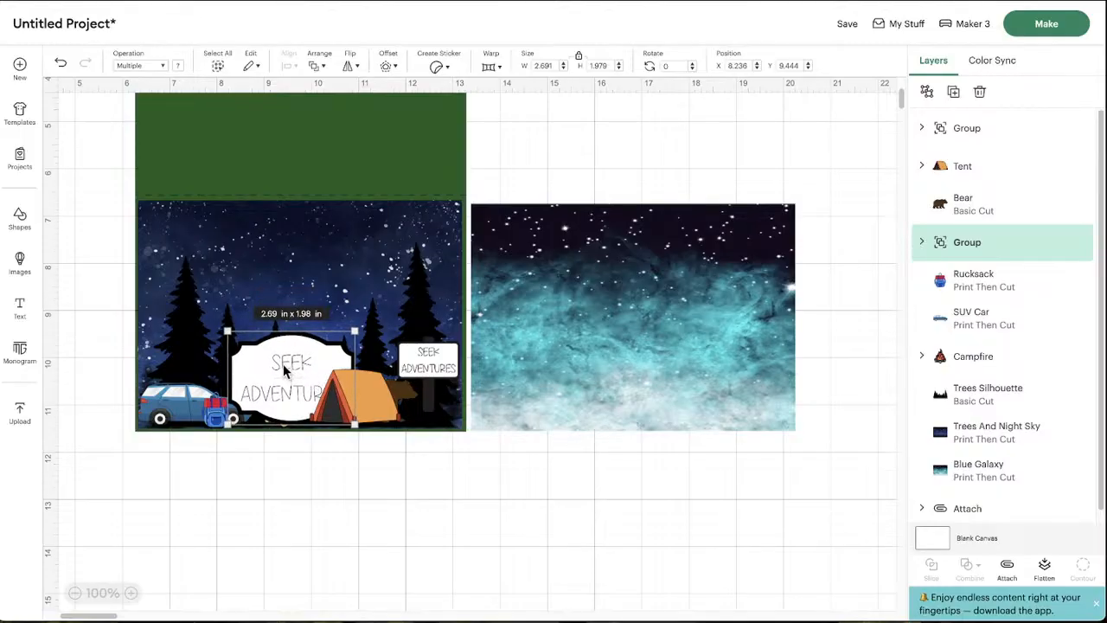
left_click_drag(264, 358, 210, 489)
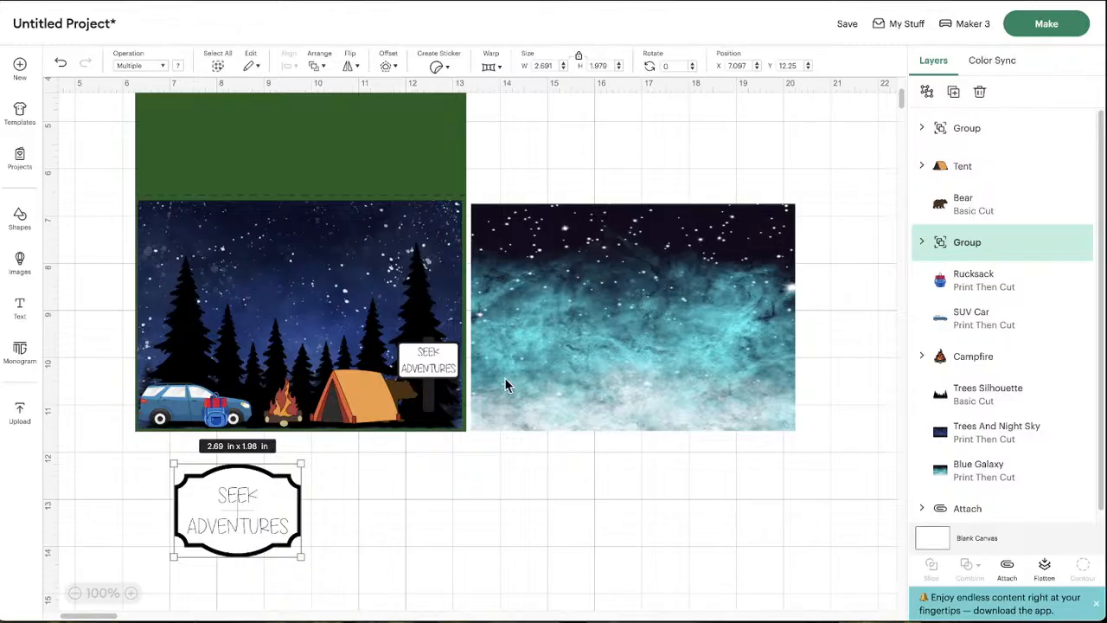
left_click_drag(219, 541, 351, 584)
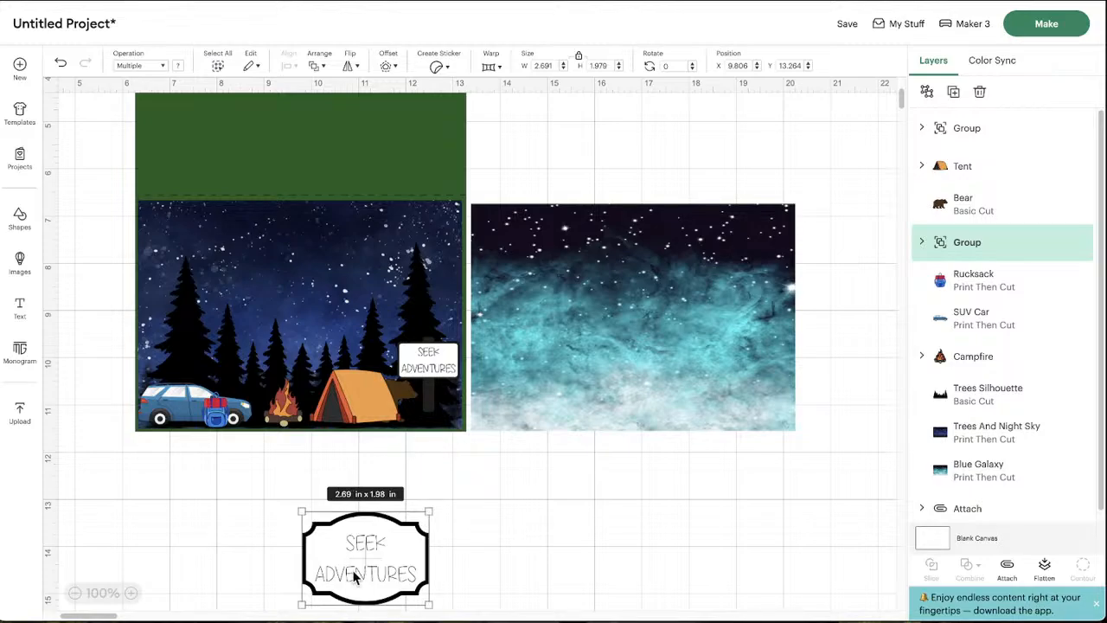
left_click_drag(350, 571, 180, 518)
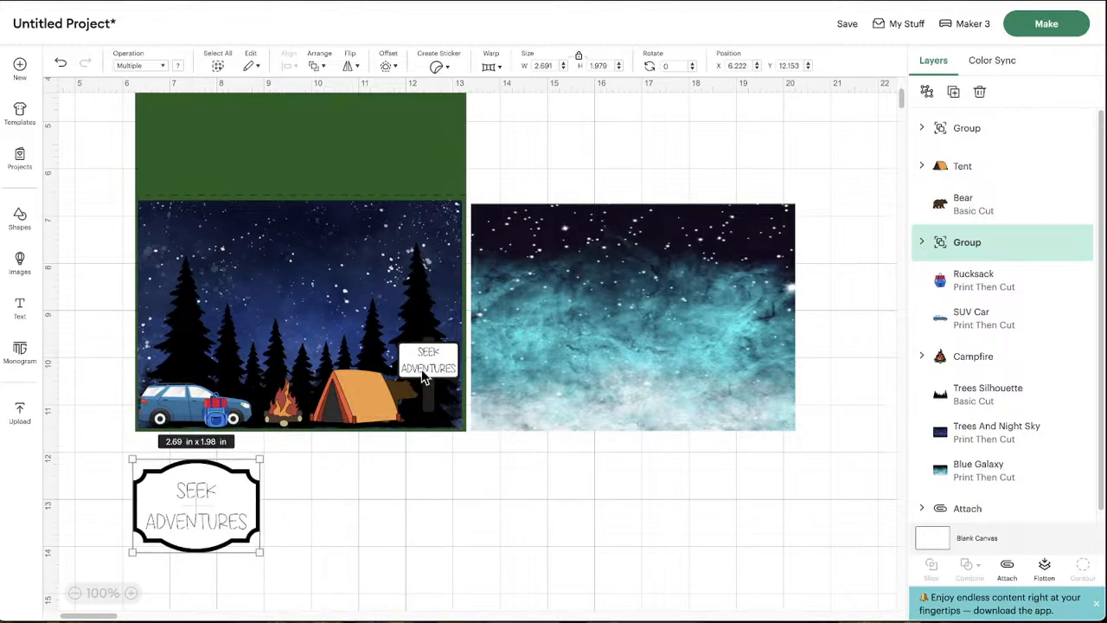
scroll(400, 373, "left", 2)
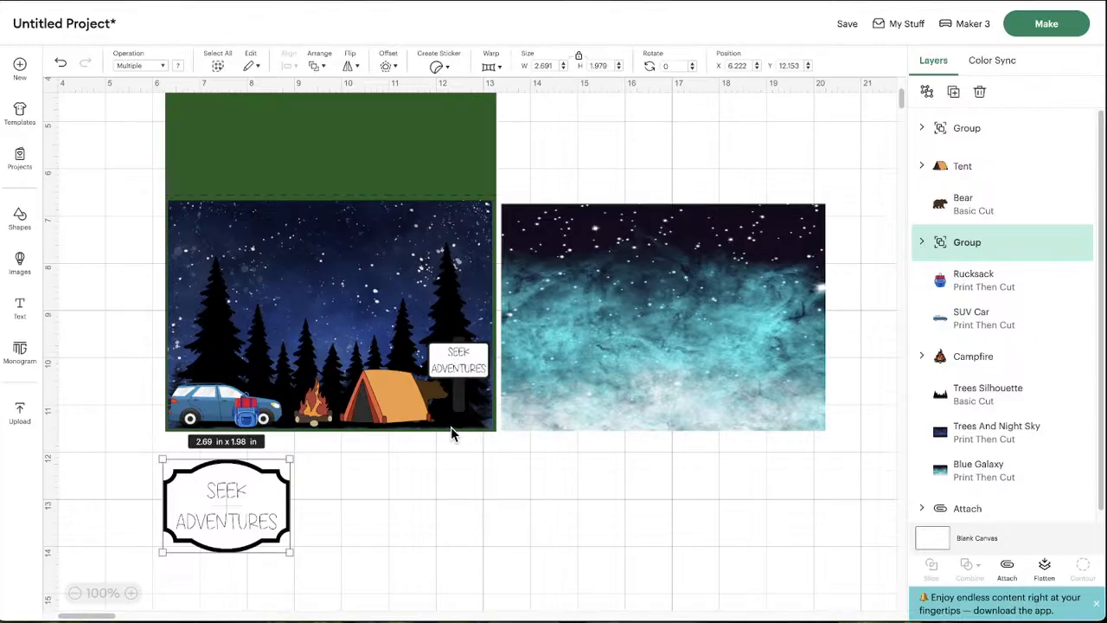
scroll(453, 433, "up", 3)
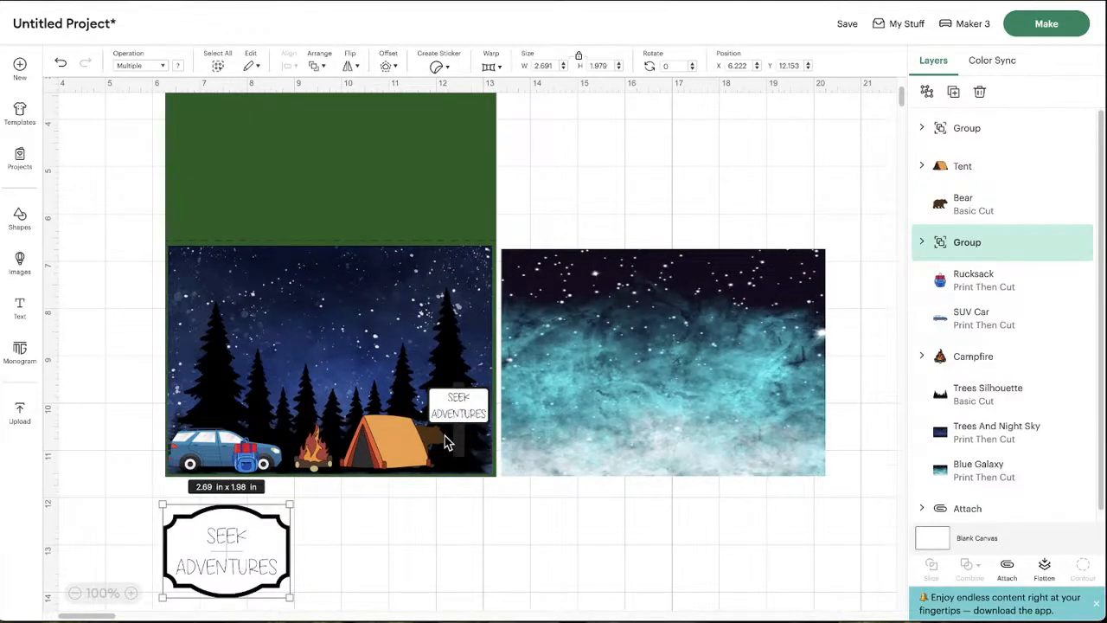
Place the framed Seek Adventures plaque in the upper middle of the night sky, above the trees
scroll(457, 410, "up", 1)
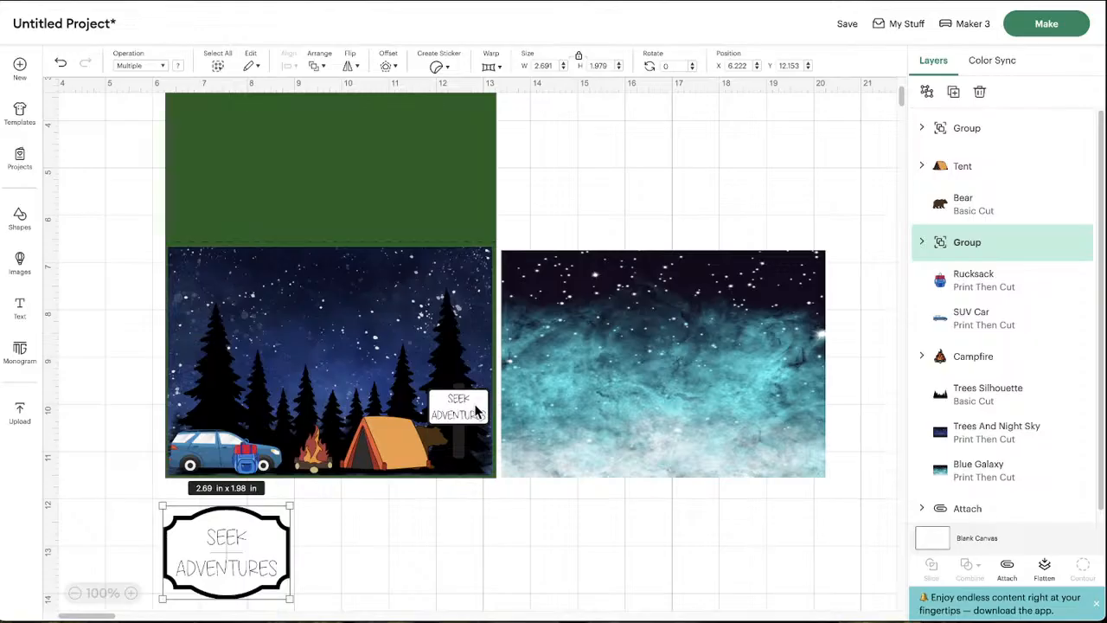
scroll(389, 539, "up", 1)
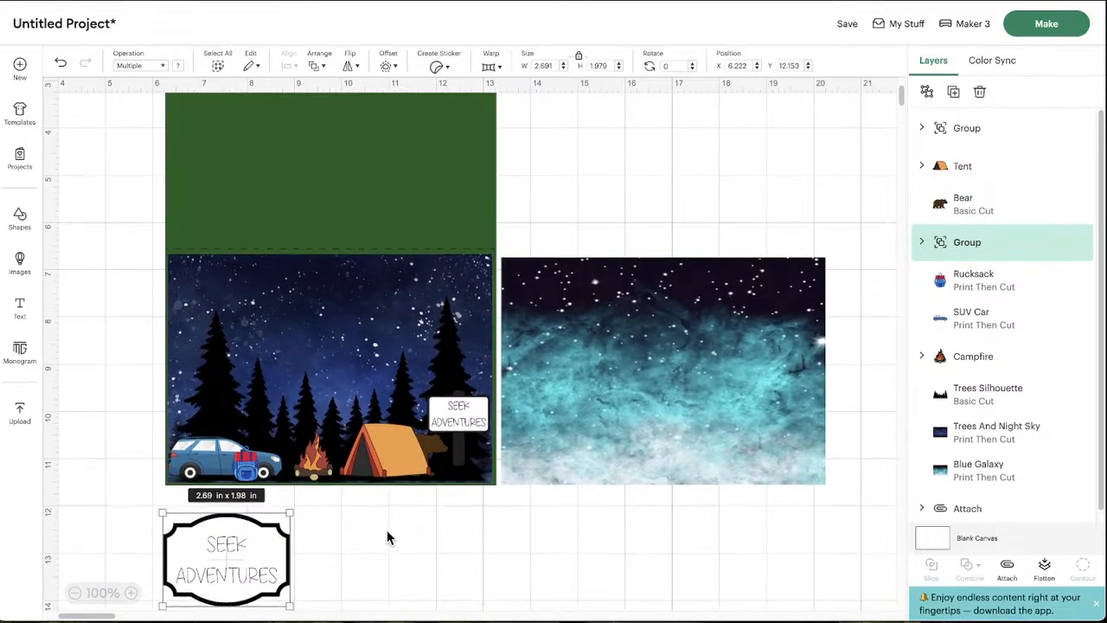
scroll(387, 538, "right", 2)
scroll(387, 536, "left", 1)
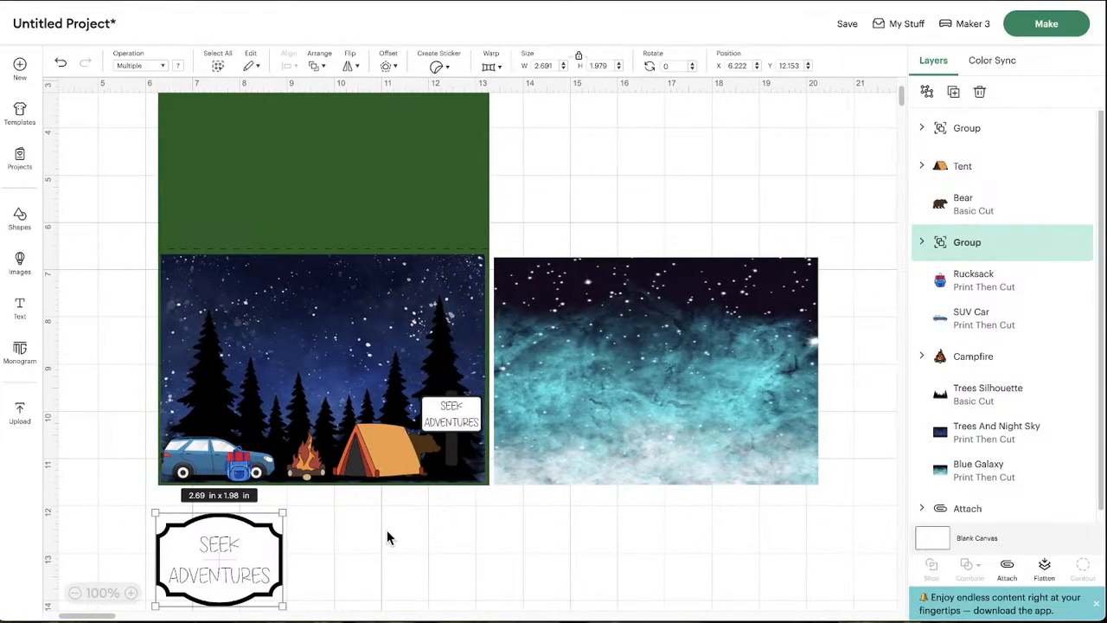
scroll(386, 537, "left", 2)
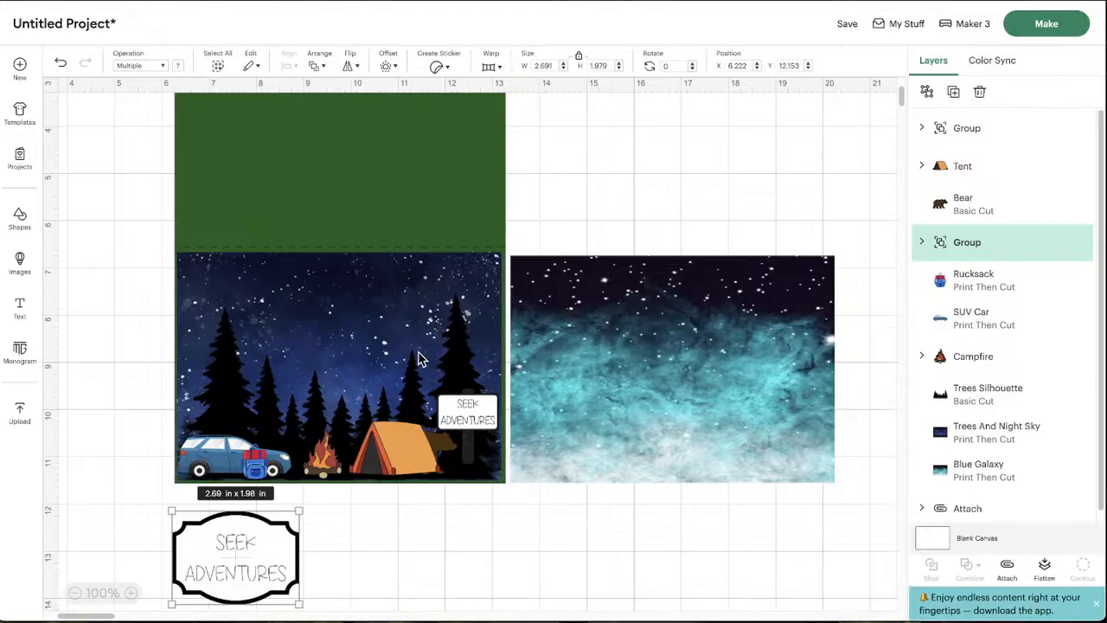
left_click_drag(235, 532, 341, 291)
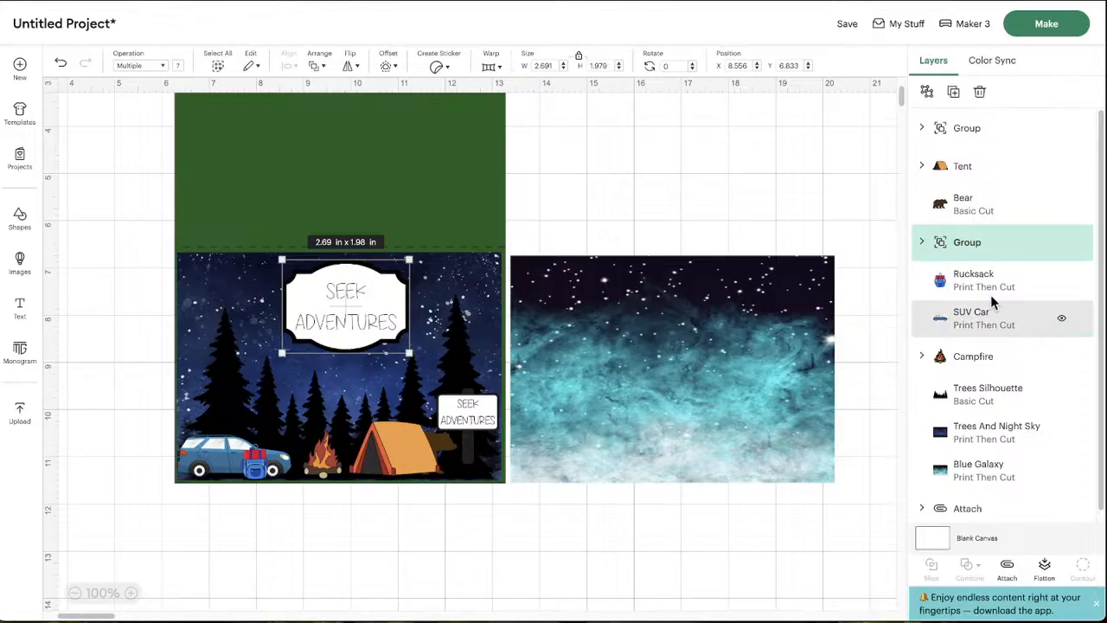
Delete only the Seek Adventures lettering from the framed plaque's attached layers, keeping the white offset and the sign
left_click(921, 243)
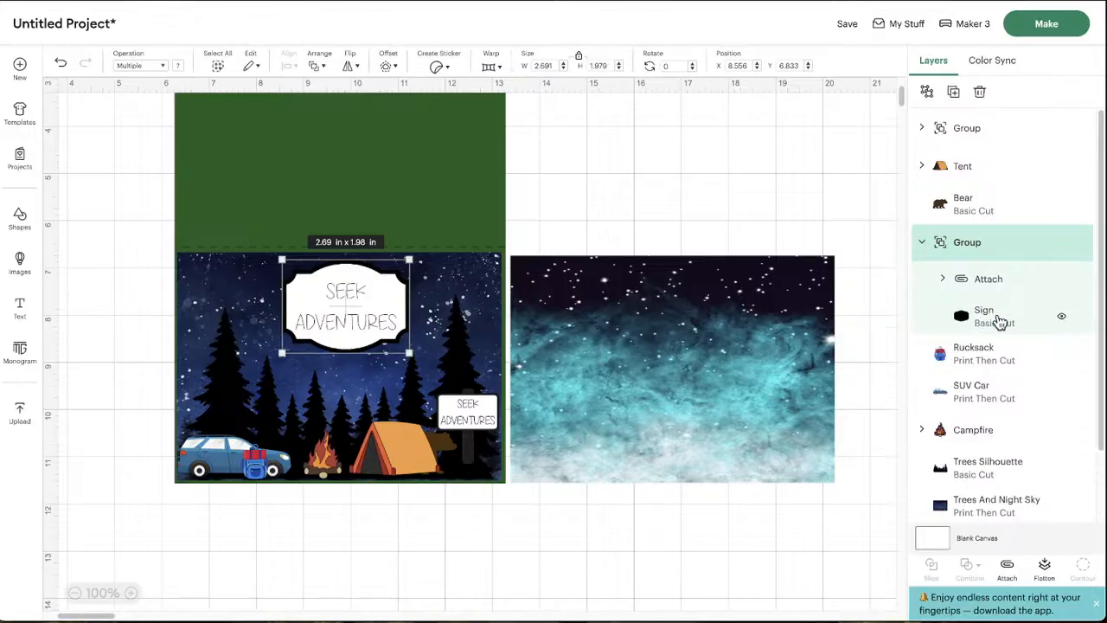
left_click(943, 279)
left_click(1025, 328)
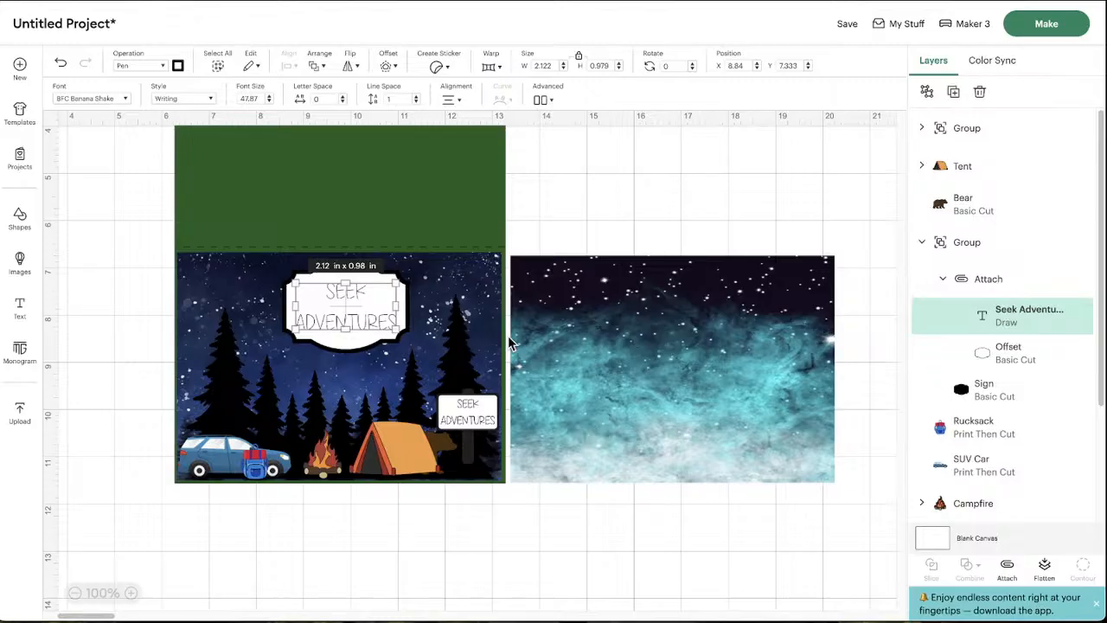
key("Delete")
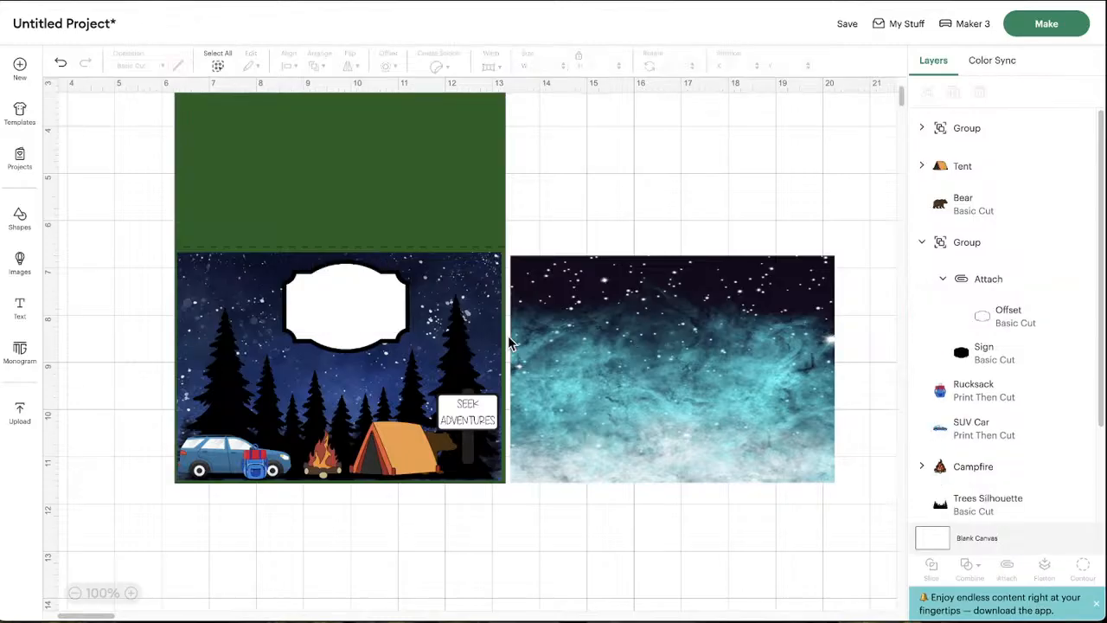
Add the text "Let The Adventures Begin" with a line break after "The"
left_click(19, 307)
type("Let")
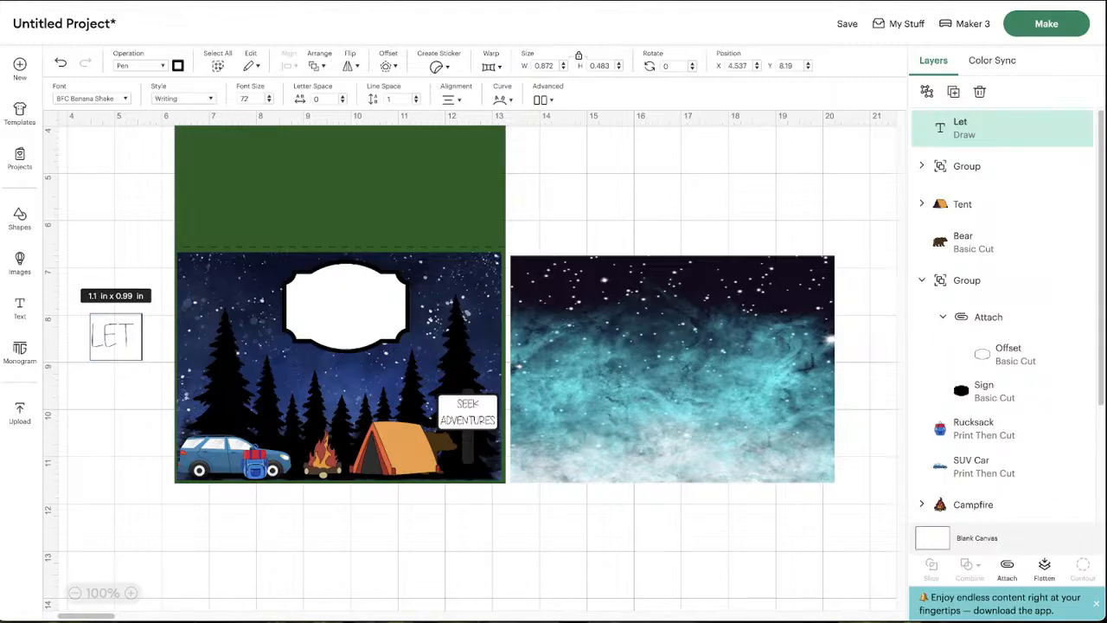
type(" The")
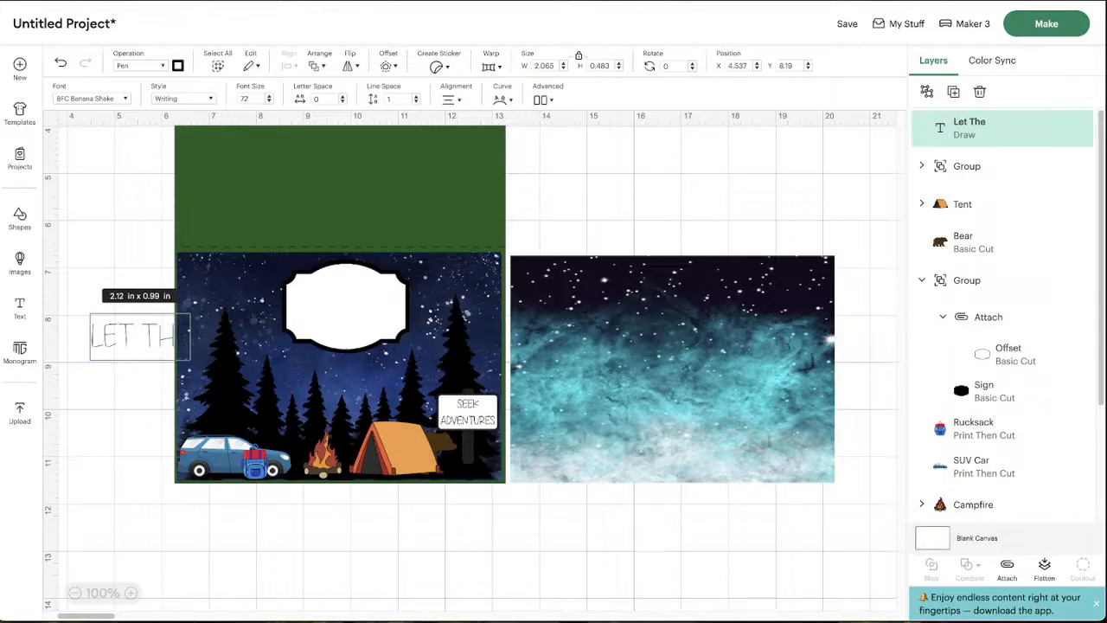
type("e")
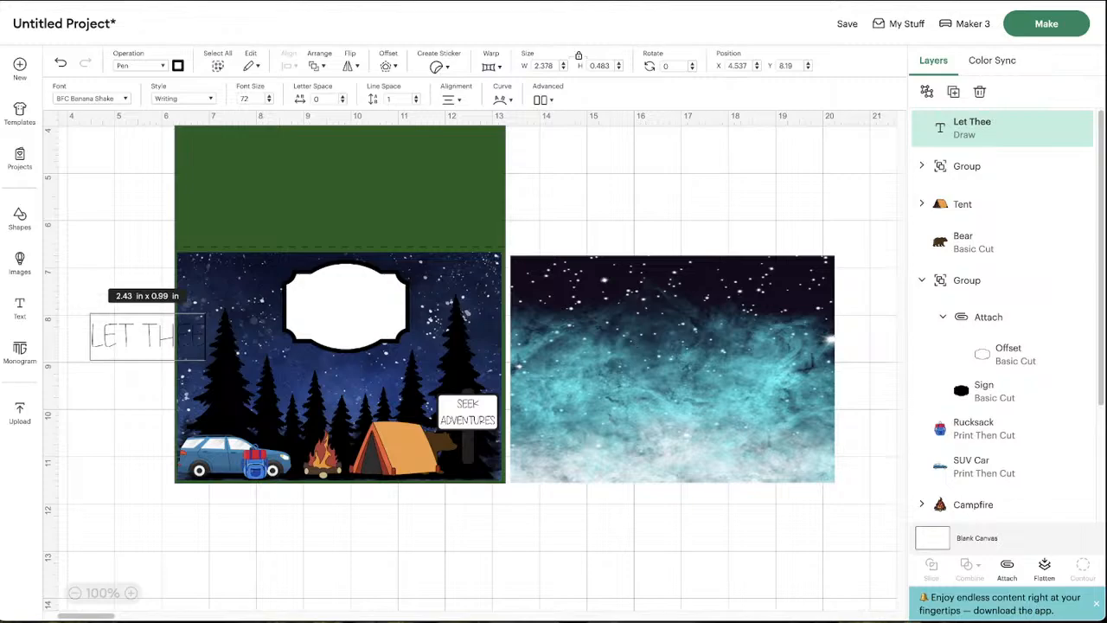
scroll(472, 386, "up", 1)
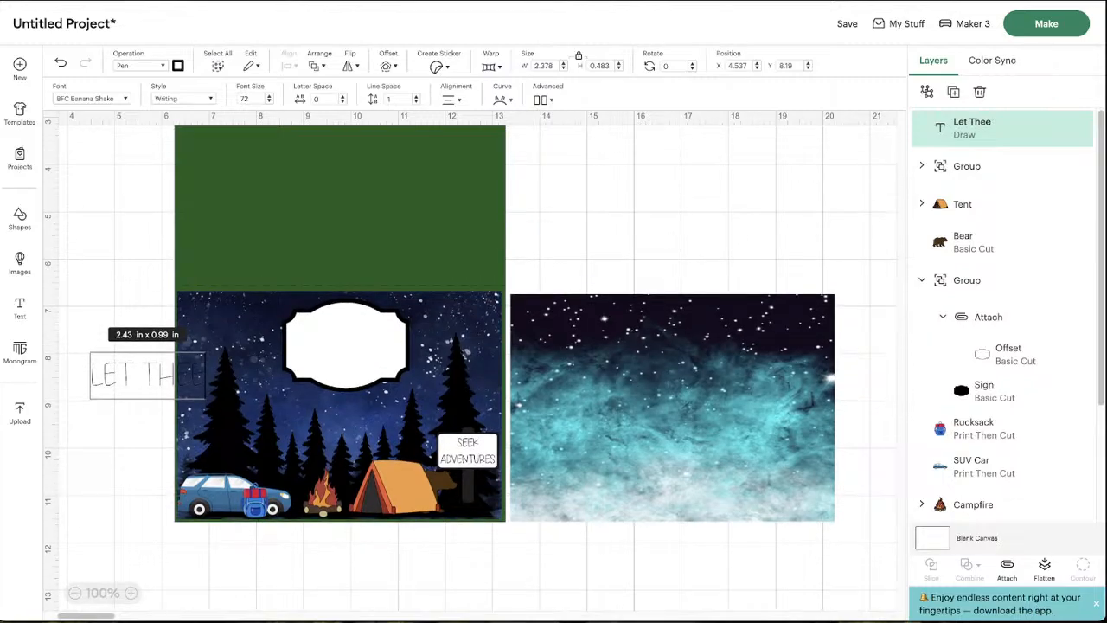
key("BackSpace")
key("Return")
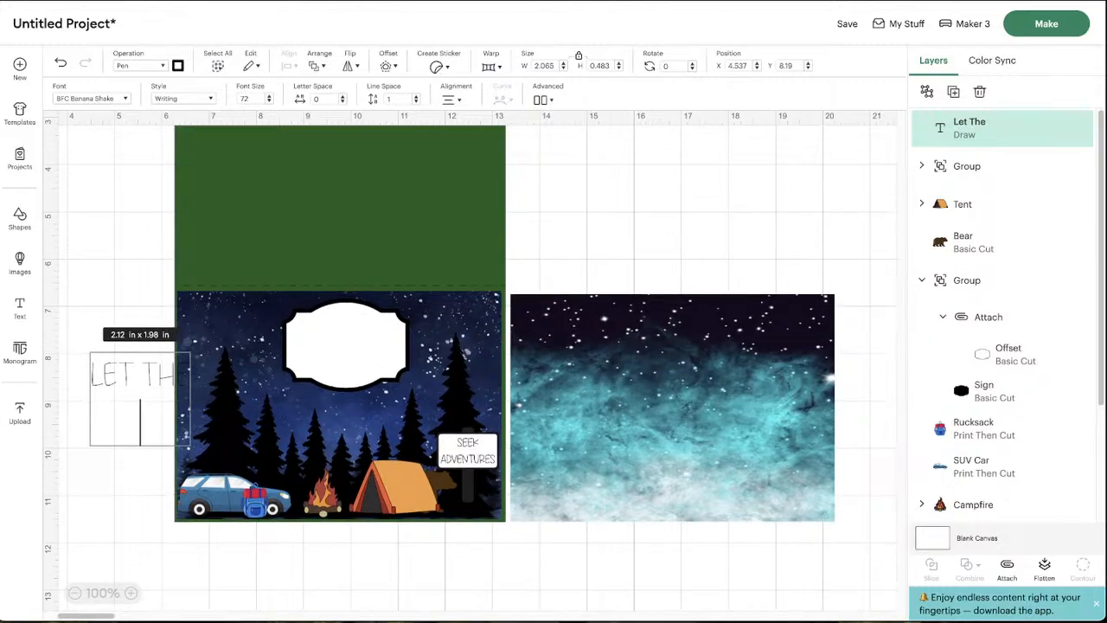
type("Adve")
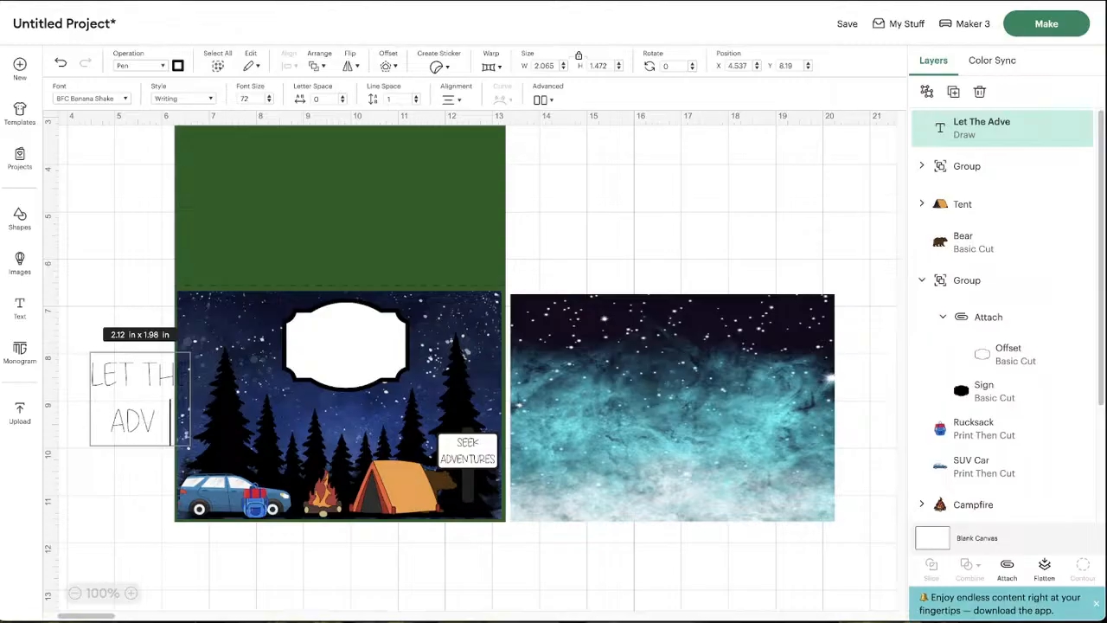
type("ntures")
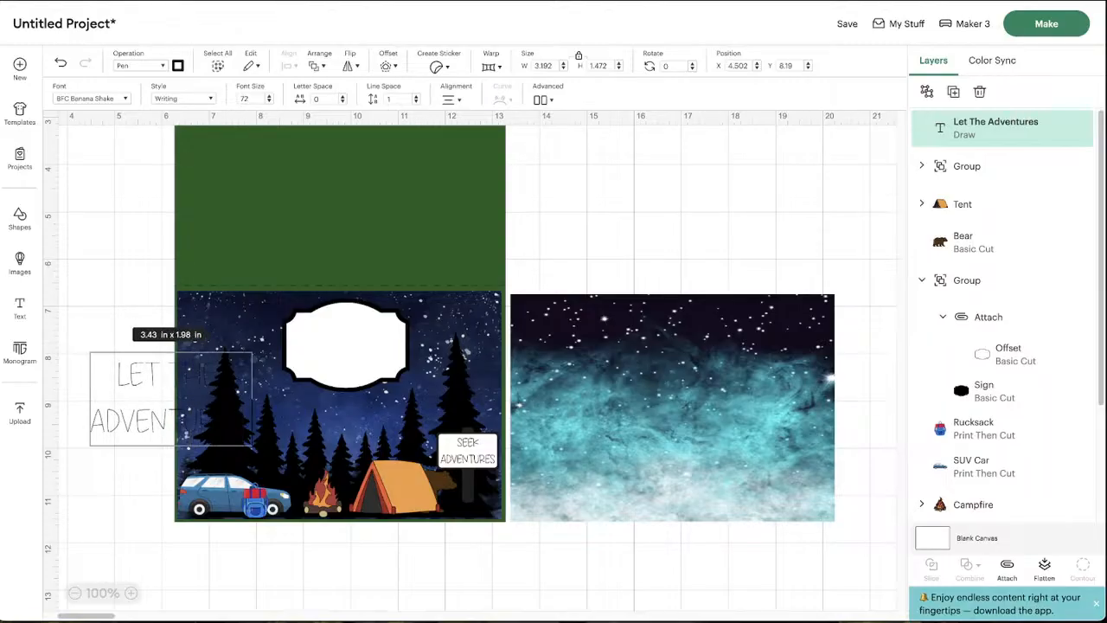
type(" Begin")
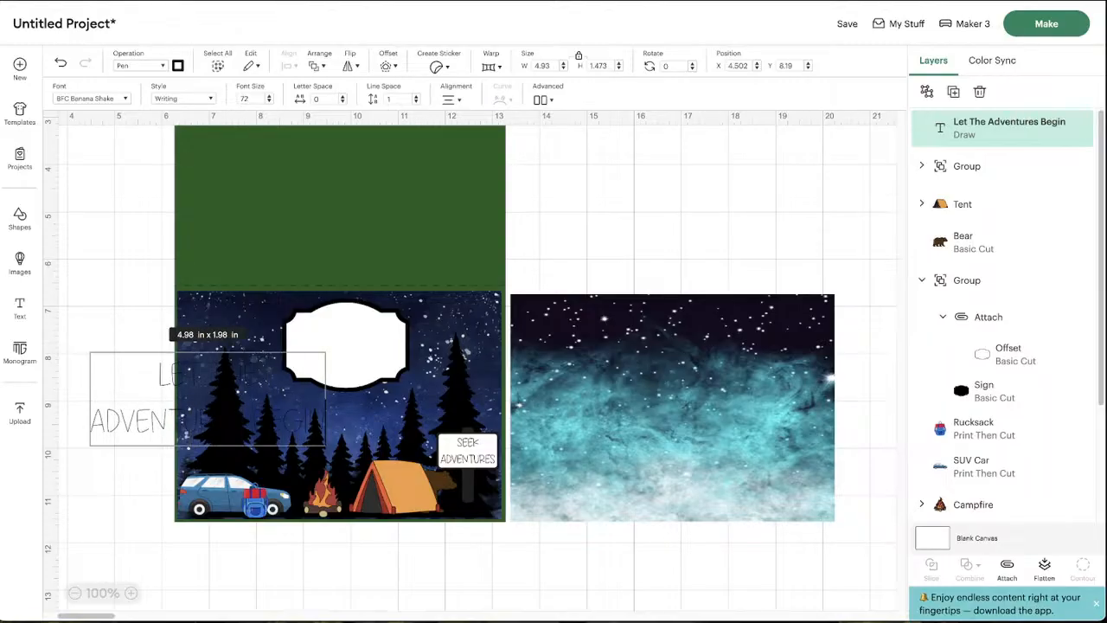
Scale the new text down over the blank plaque and put "Begin" on its own third line
left_click_drag(139, 427, 149, 404)
left_click_drag(241, 388, 372, 348)
double_click(371, 360)
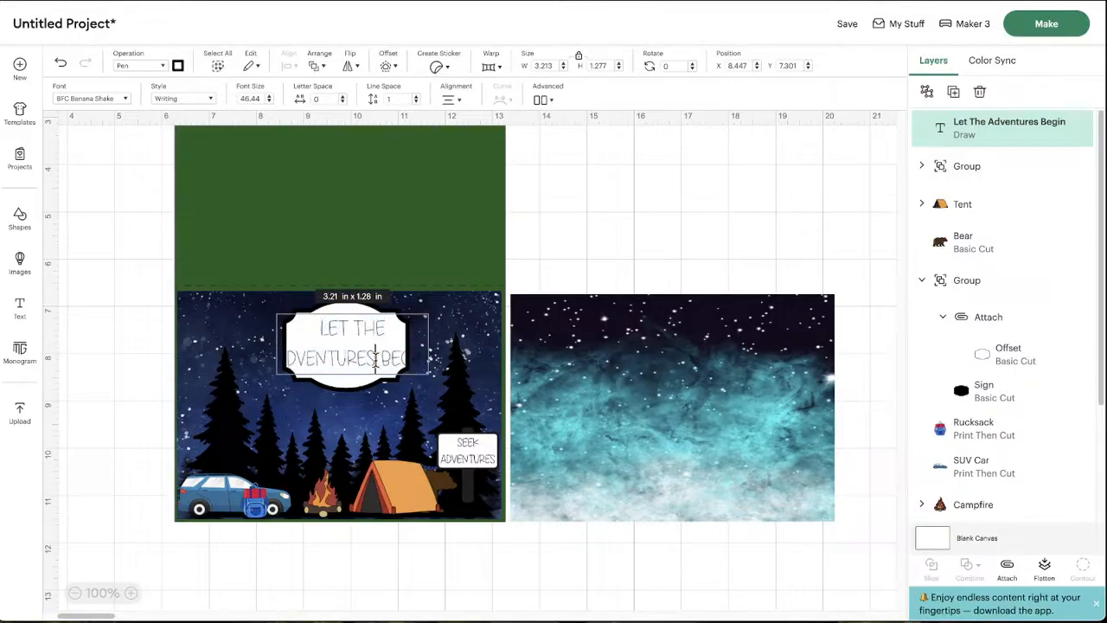
key("Return")
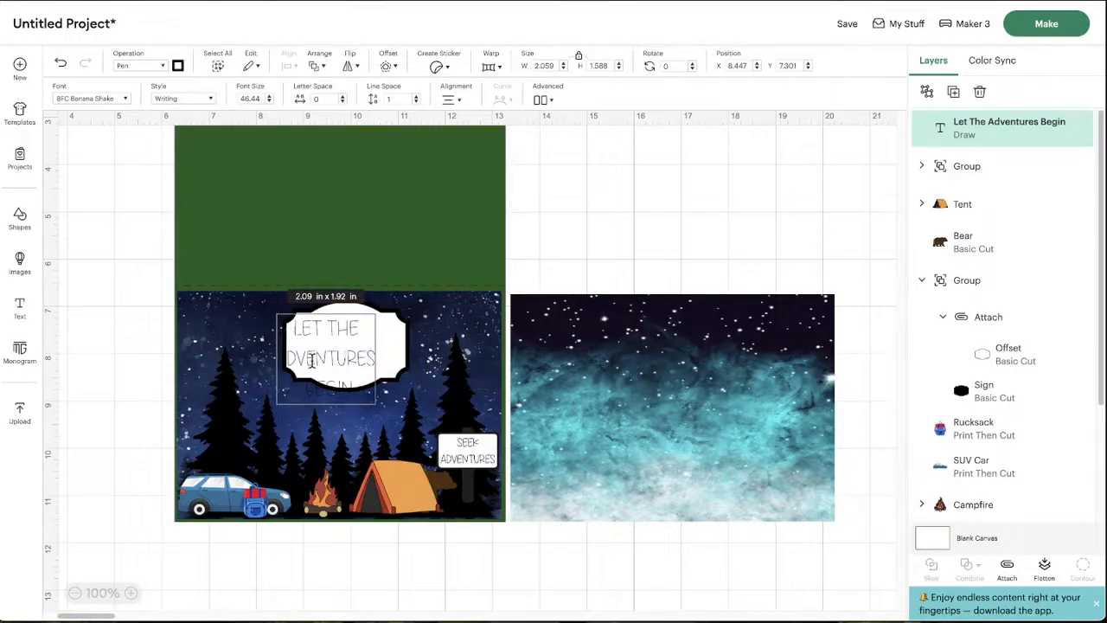
Shrink the three-line text to about 1.82 × 1.41 in and position it inside the plaque's frame
left_click(554, 237)
left_click_drag(313, 367, 337, 356)
left_click_drag(397, 382, 386, 374)
left_click_drag(339, 341, 342, 347)
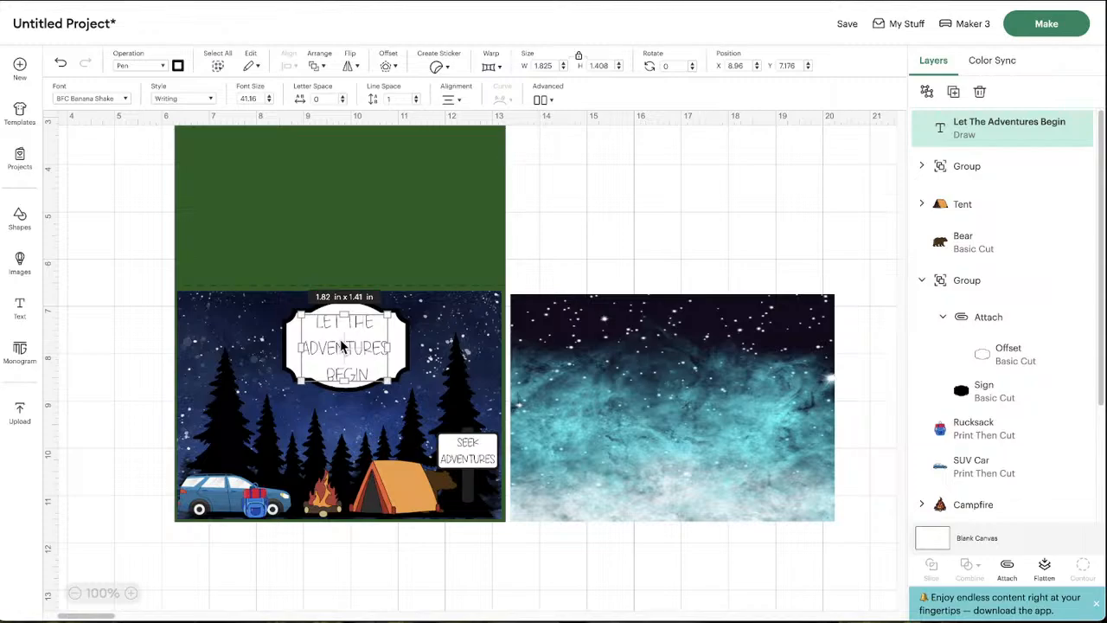
left_click(578, 251)
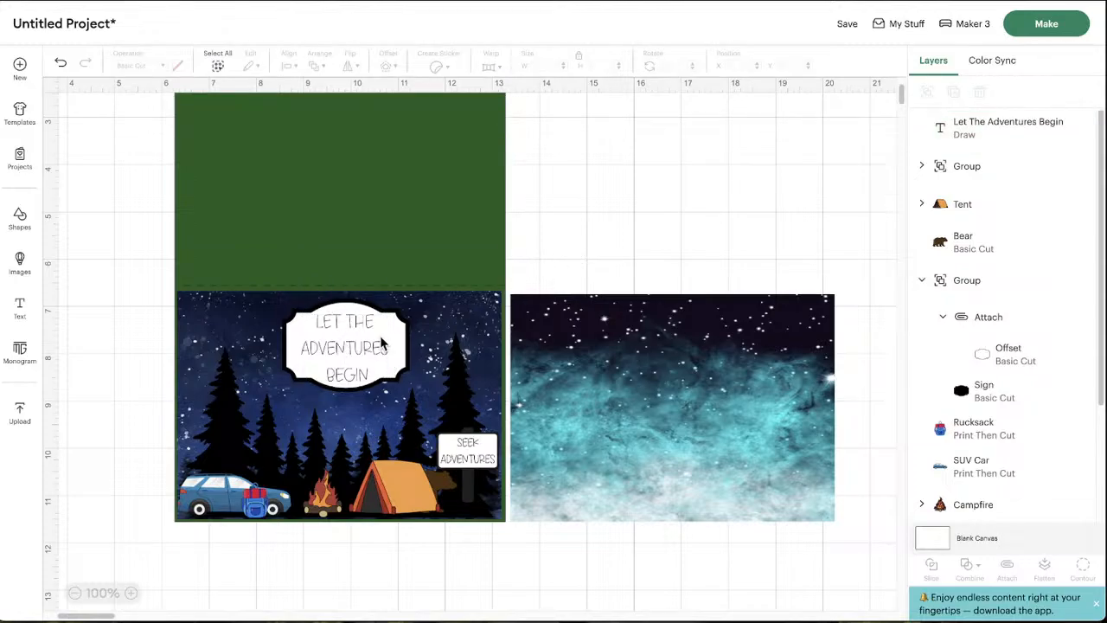
Nudge the three-line text within the plaque and align the text and plaque by their centers
left_click(345, 346)
left_click_drag(345, 346, 345, 346)
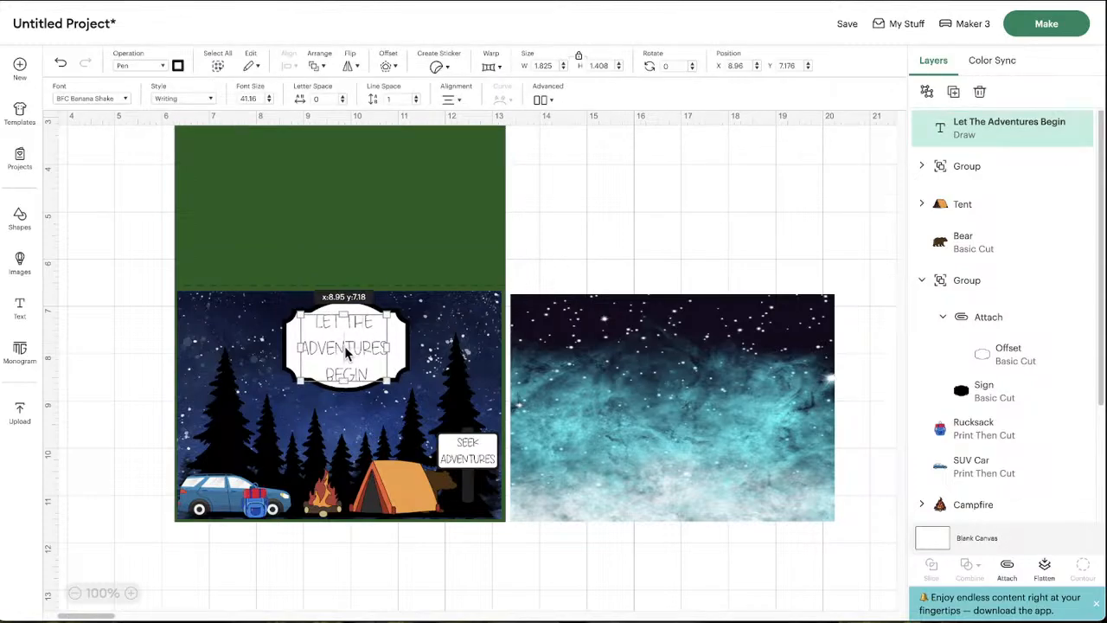
left_click_drag(345, 346, 340, 347)
left_click(291, 344, "shift")
left_click(290, 65)
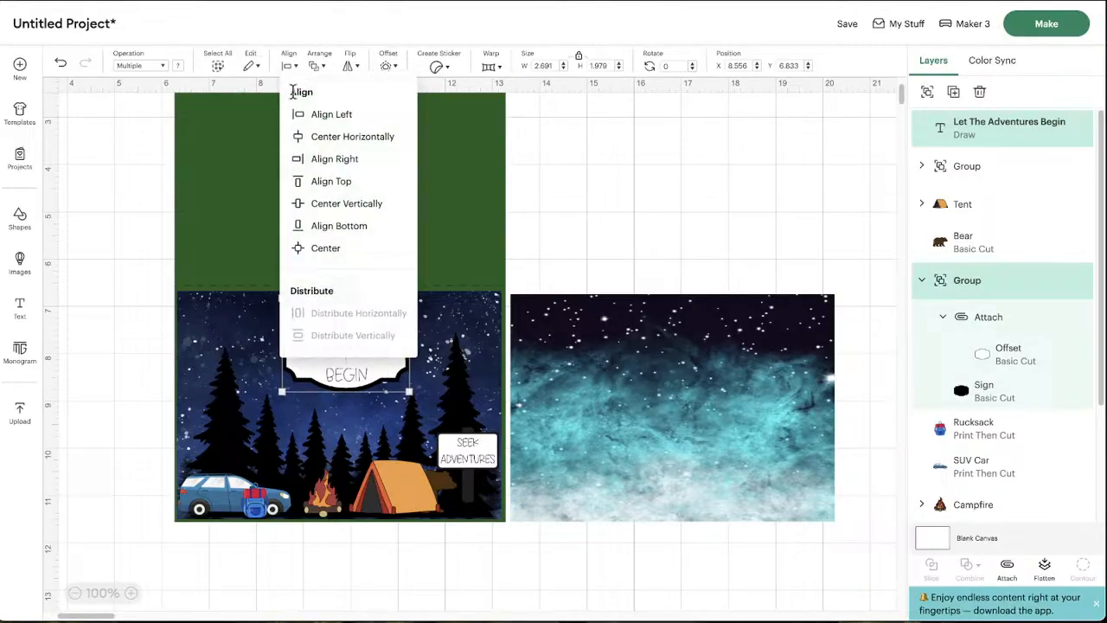
left_click(326, 252)
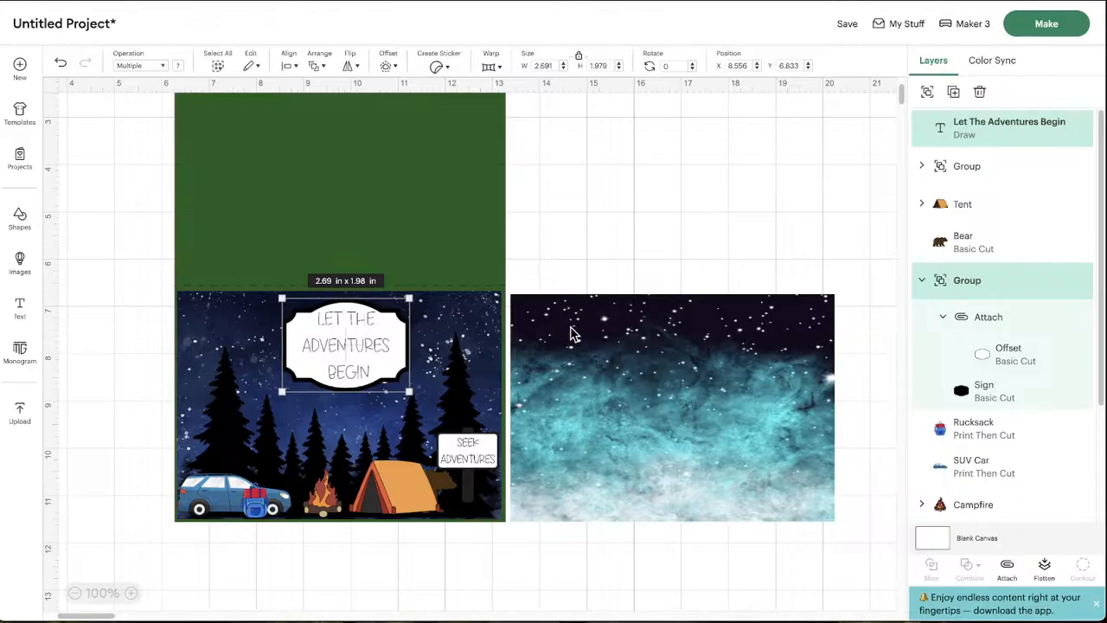
Try attaching the Let The Adventures Begin text to the whole framed plaque, undoing each attempt
left_click(1007, 571)
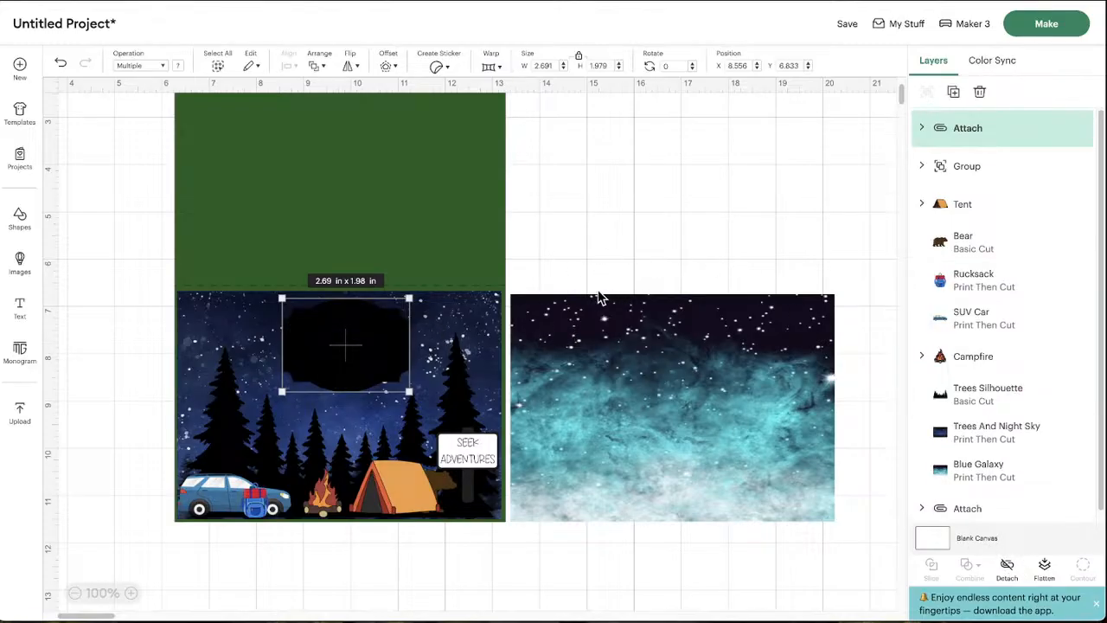
left_click_drag(347, 357, 638, 218)
key("ctrl+z")
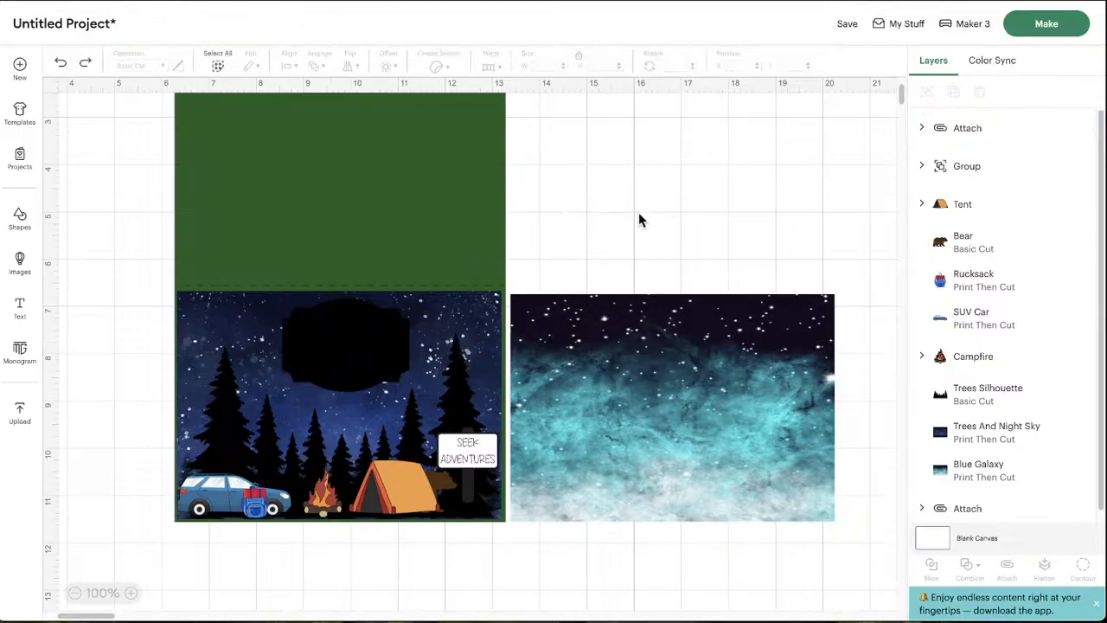
key("ctrl+z")
left_click(343, 358)
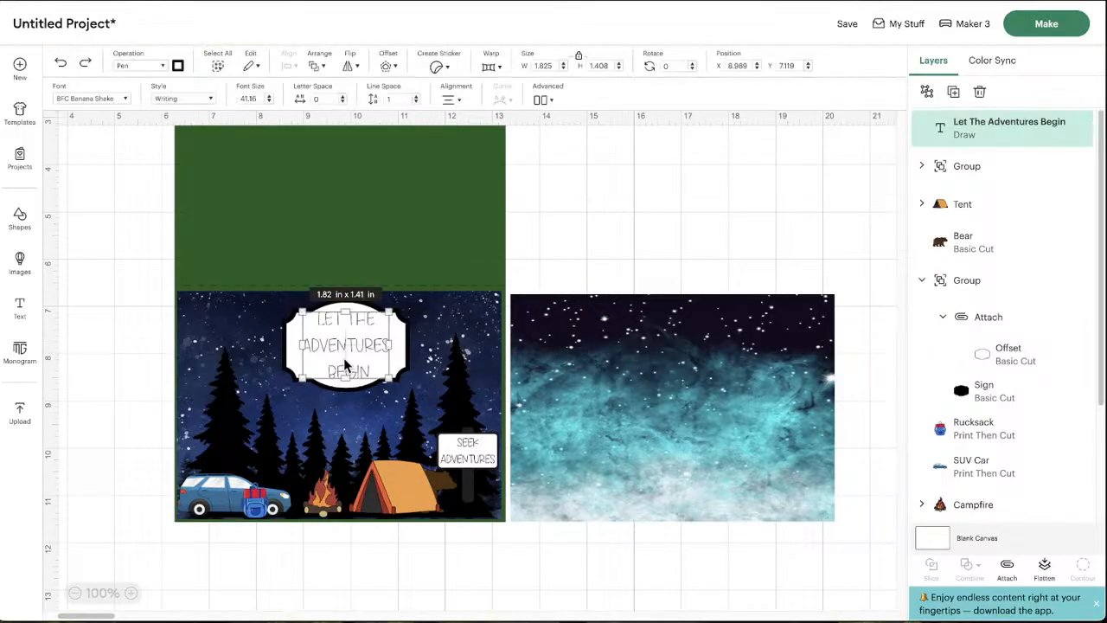
left_click(407, 351, "shift")
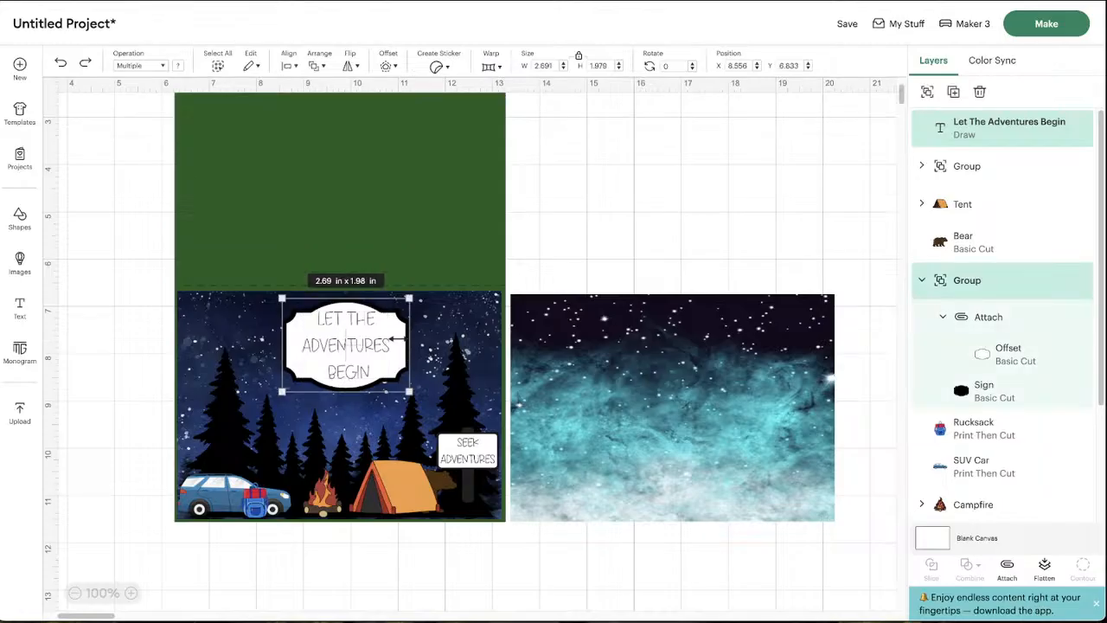
left_click(1010, 573)
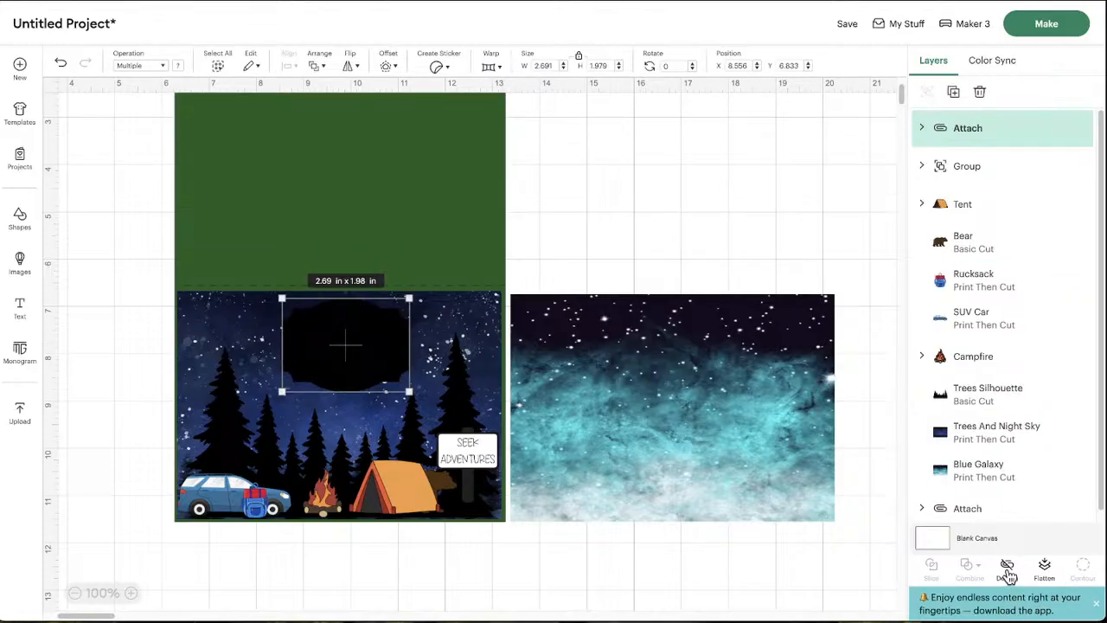
left_click(1007, 572)
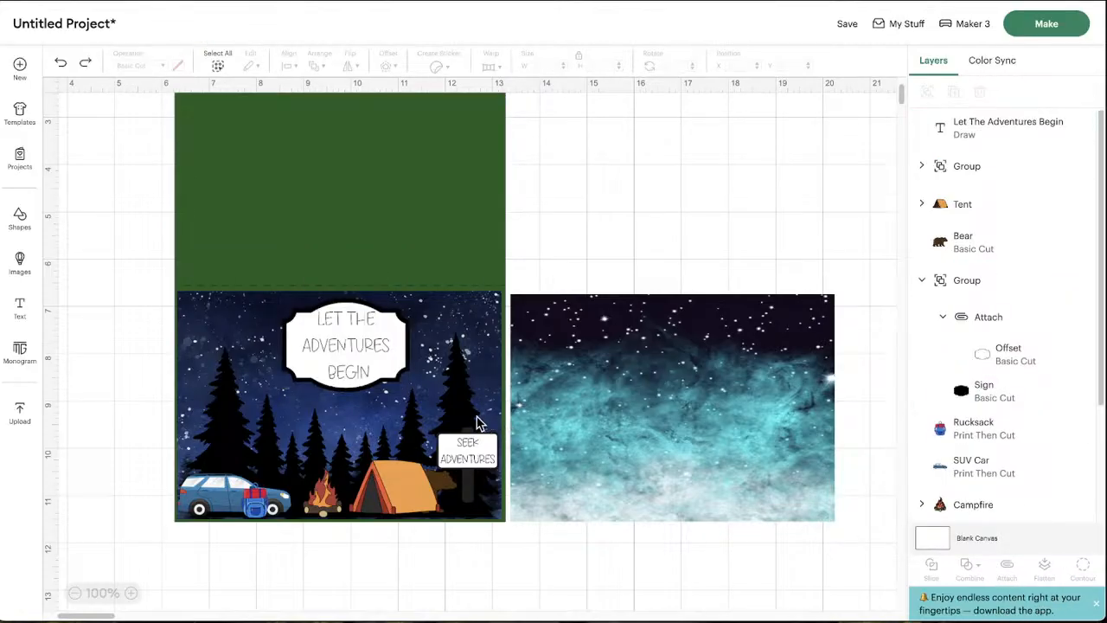
Move the framed plaque and its text to the empty canvas above the Blue Galaxy image, with the text inside the frame
left_click_drag(327, 345, 658, 235)
left_click_drag(320, 356, 629, 254)
left_click(1004, 350)
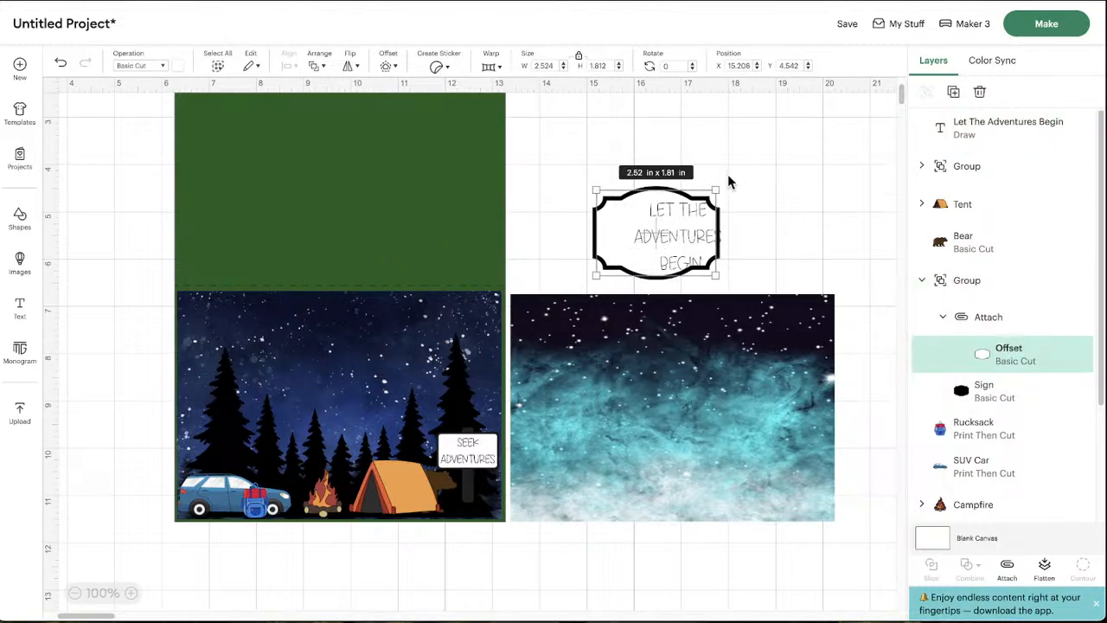
left_click(771, 234)
left_click_drag(687, 232, 662, 234)
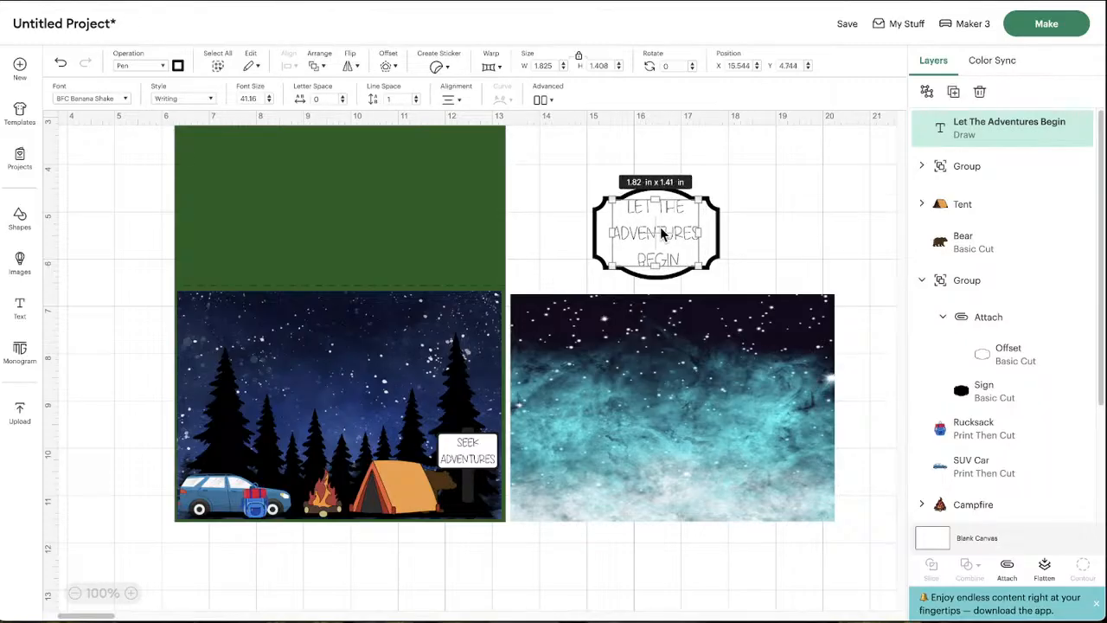
Center the Let The Adventures Begin text on the plaque's white offset and attach these two layers
left_click(1003, 352)
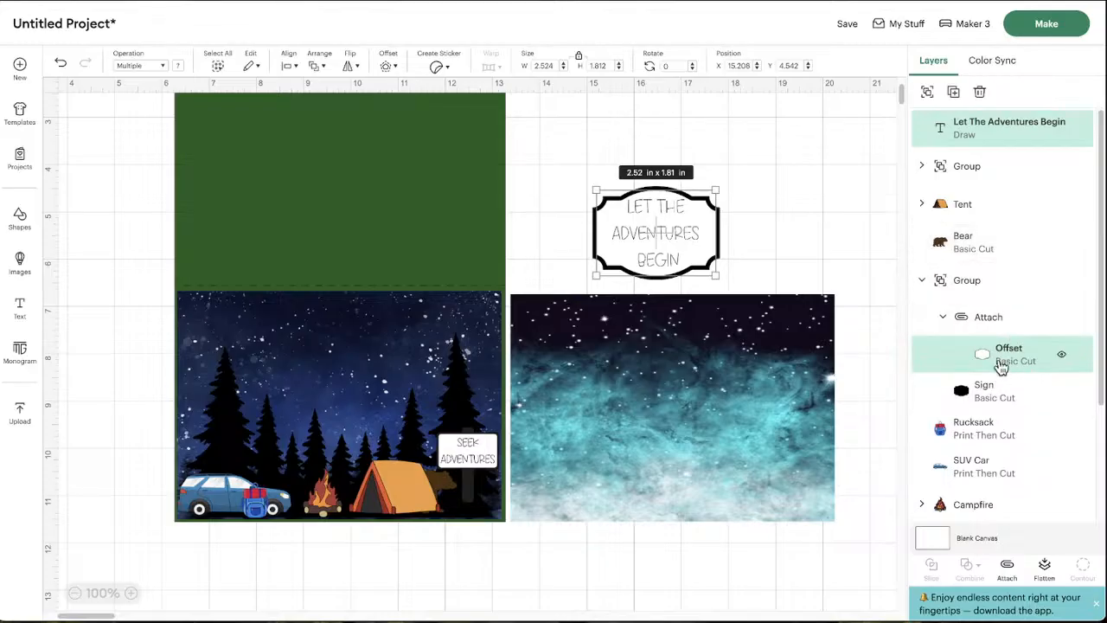
left_click(288, 69)
left_click(343, 251)
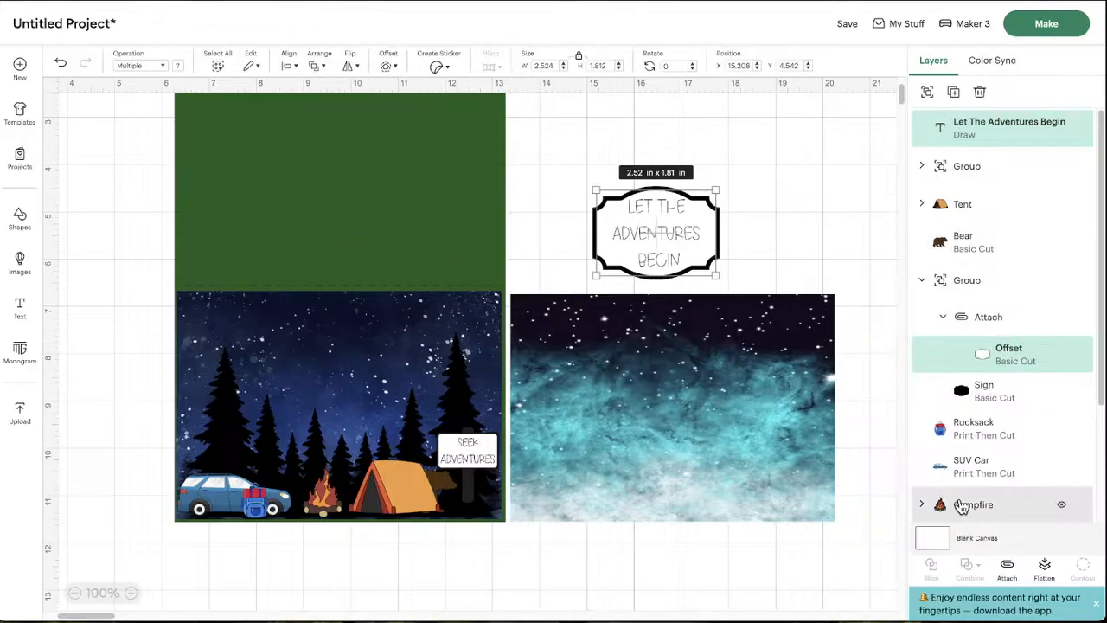
left_click(1007, 568)
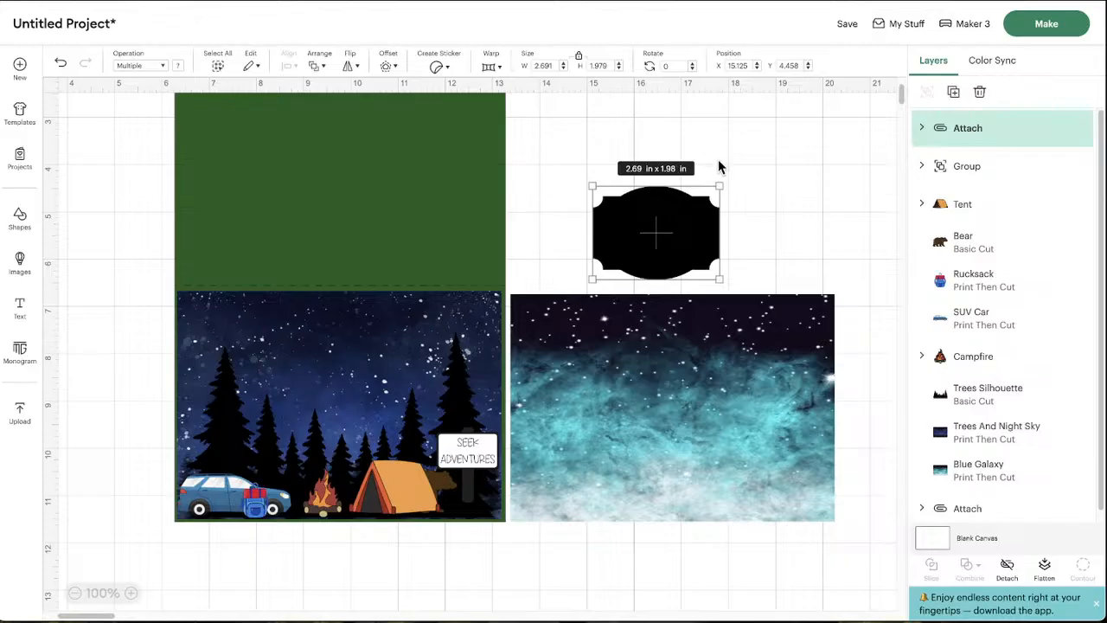
left_click(801, 183)
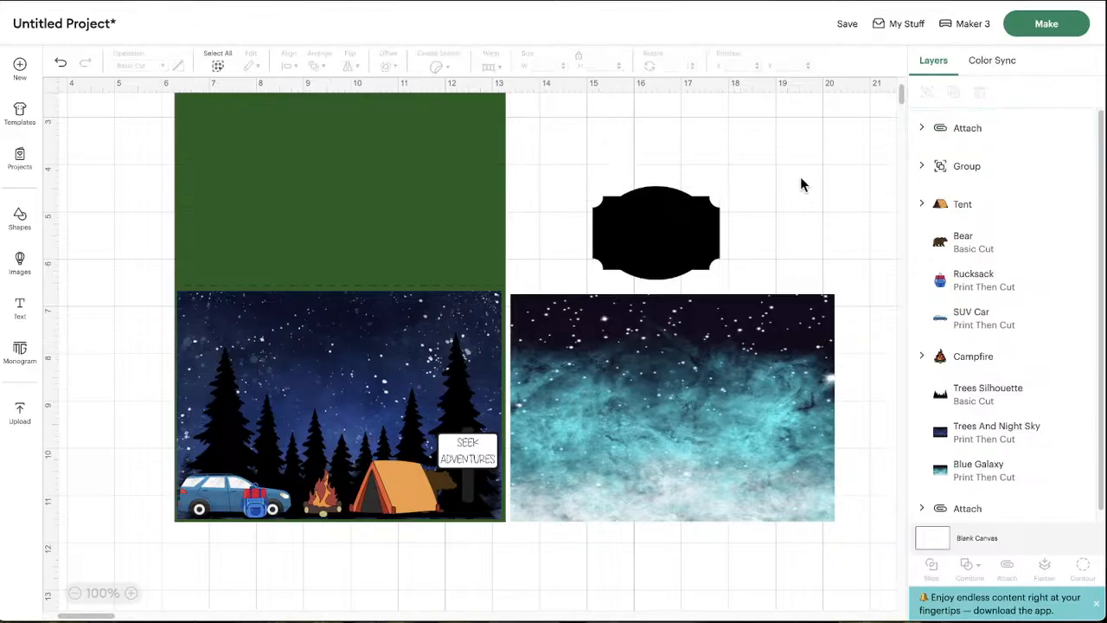
Undo the last attachment, try attaching the Let The Adventures Begin text to the offset inside the plaque group, and undo it
key("ctrl+z")
left_click(644, 232)
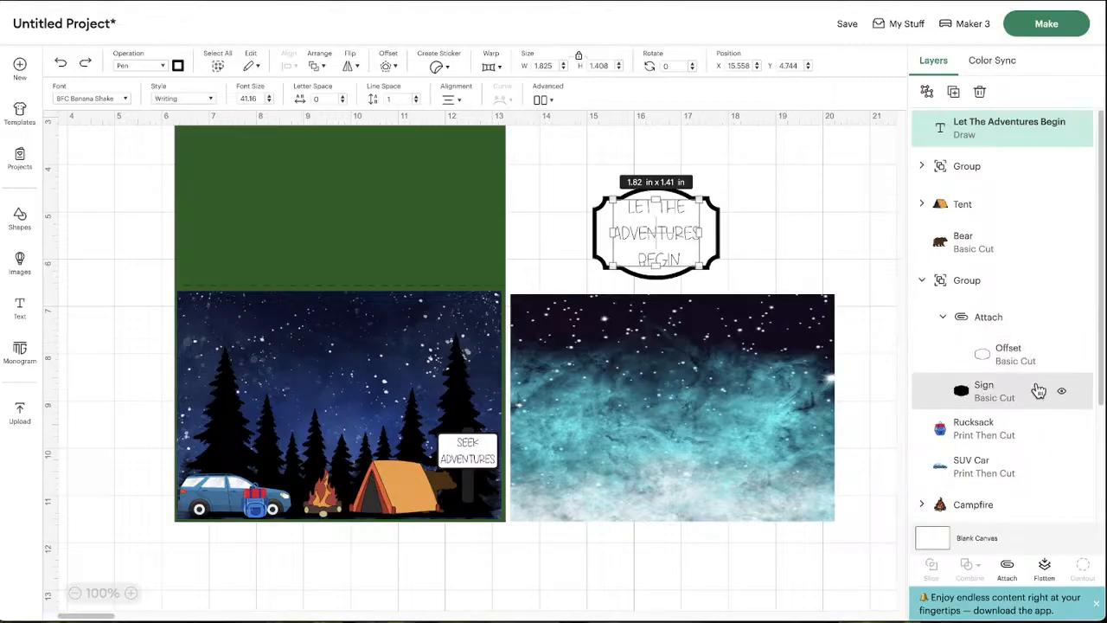
left_click(1026, 355, "shift")
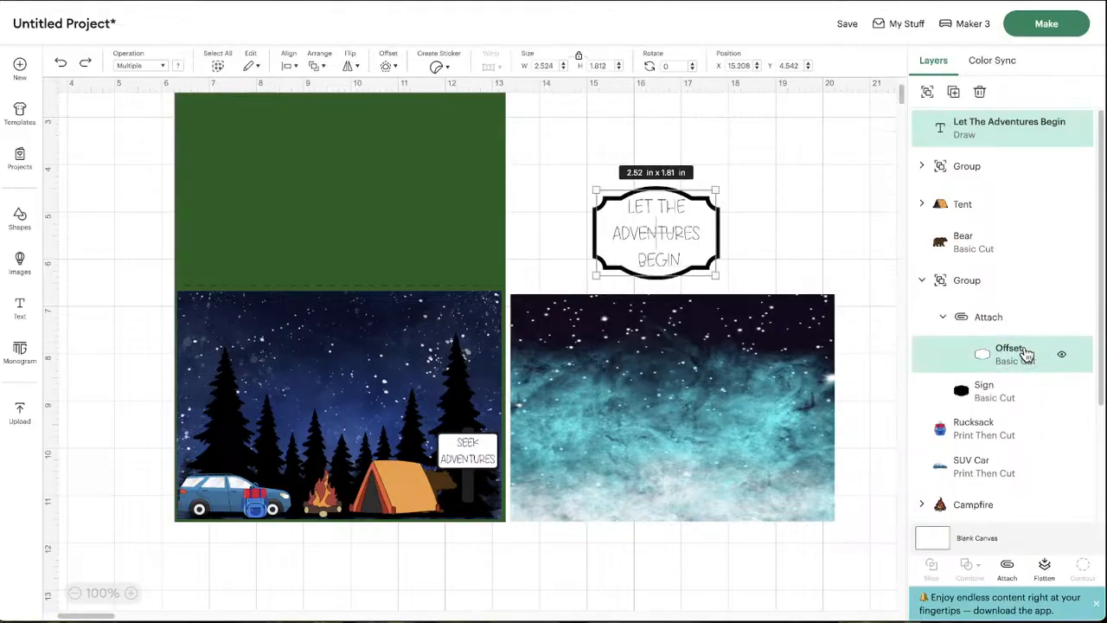
left_click(1008, 568)
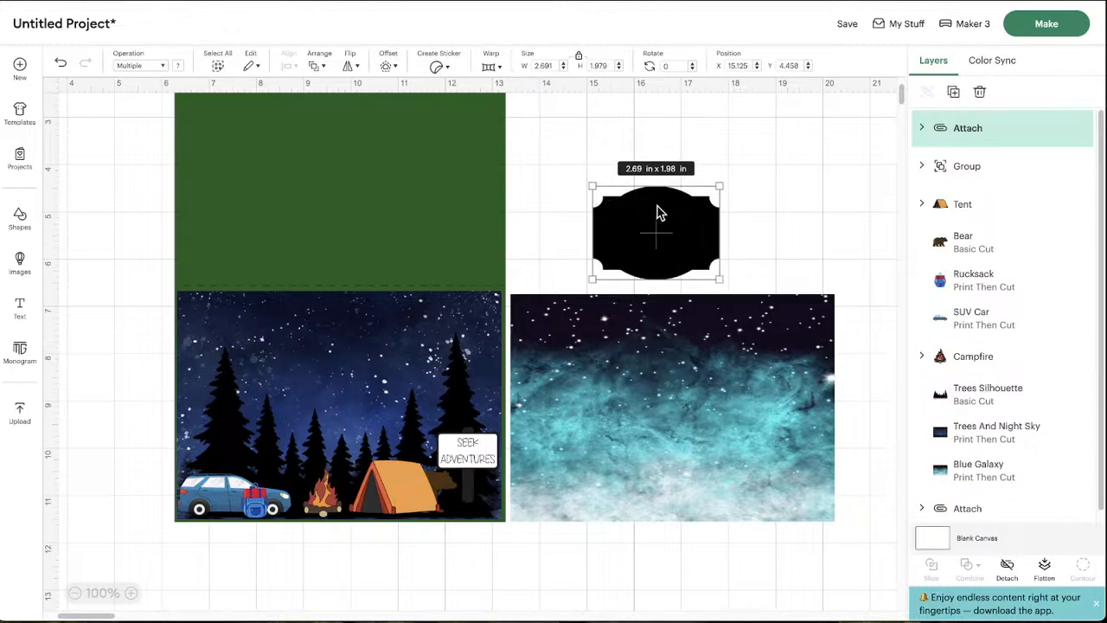
left_click(865, 250)
key("ctrl+z")
Ungroup the framed plaque and separate its white offset from the black sign
left_click(709, 239)
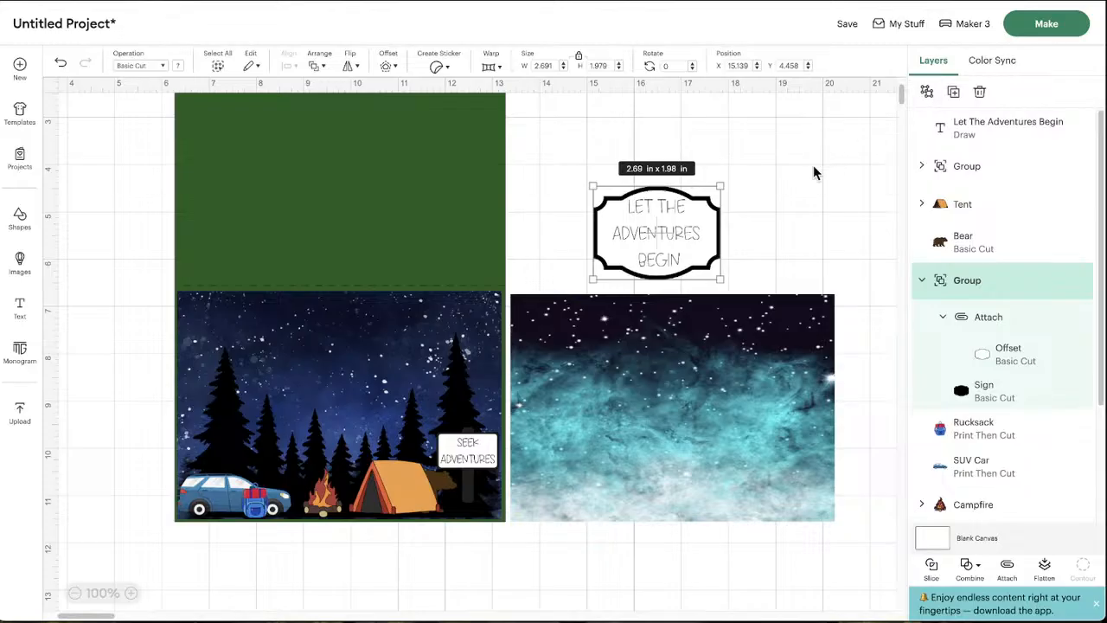
left_click_drag(668, 245, 705, 186)
left_click(929, 93)
left_click(715, 102)
left_click_drag(776, 231, 679, 197)
Center the Let The Adventures Begin text on the separated white offset and attach the two
left_click_drag(843, 157, 676, 176)
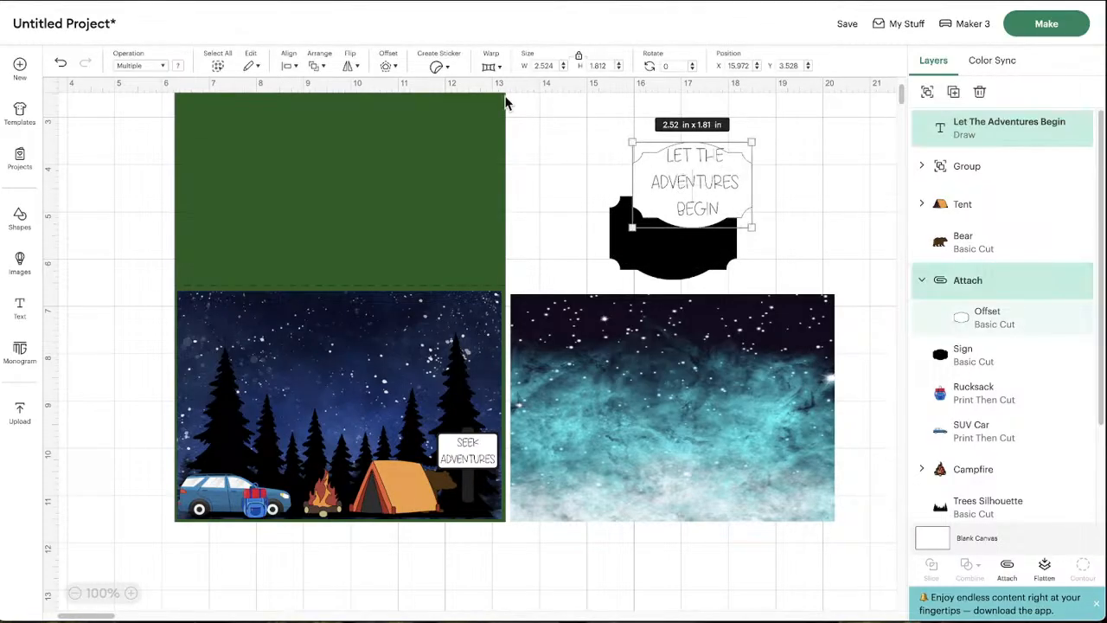
left_click(290, 67)
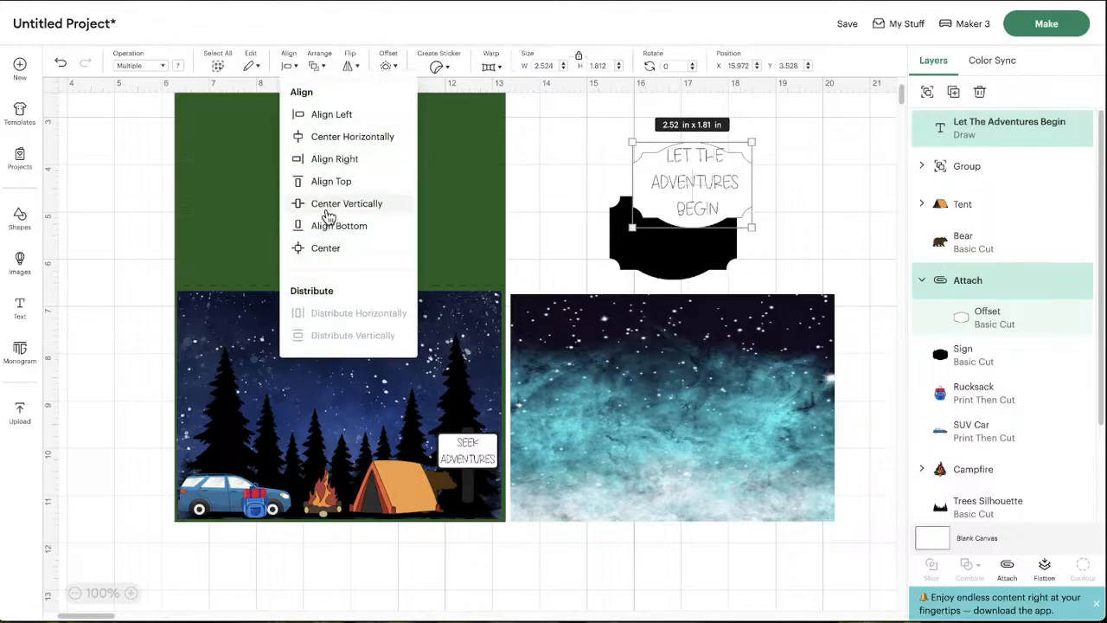
left_click(326, 250)
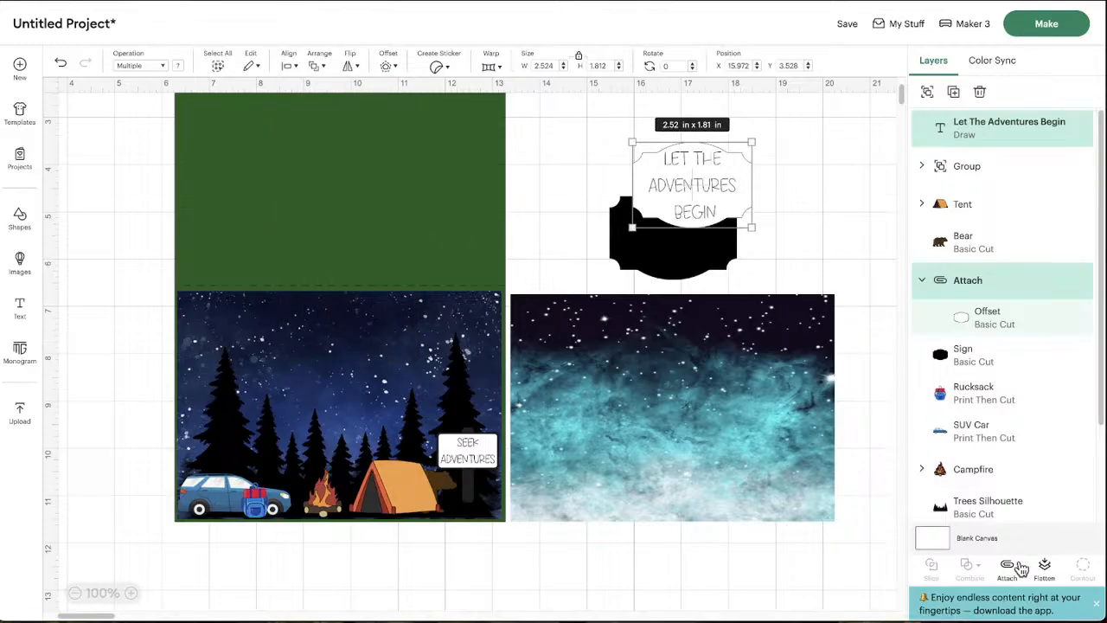
left_click(1010, 573)
left_click(811, 199)
Position the attached text and offset inside the black sign's border and group them with the sign
left_click_drag(696, 180, 674, 225)
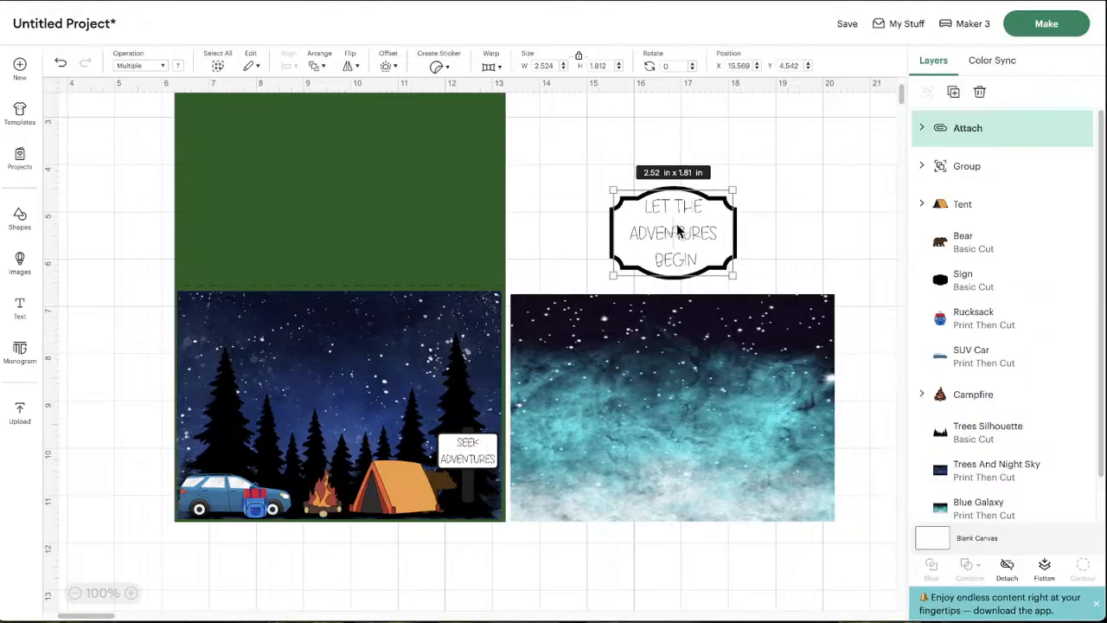
left_click(798, 190)
left_click_drag(798, 190, 571, 280)
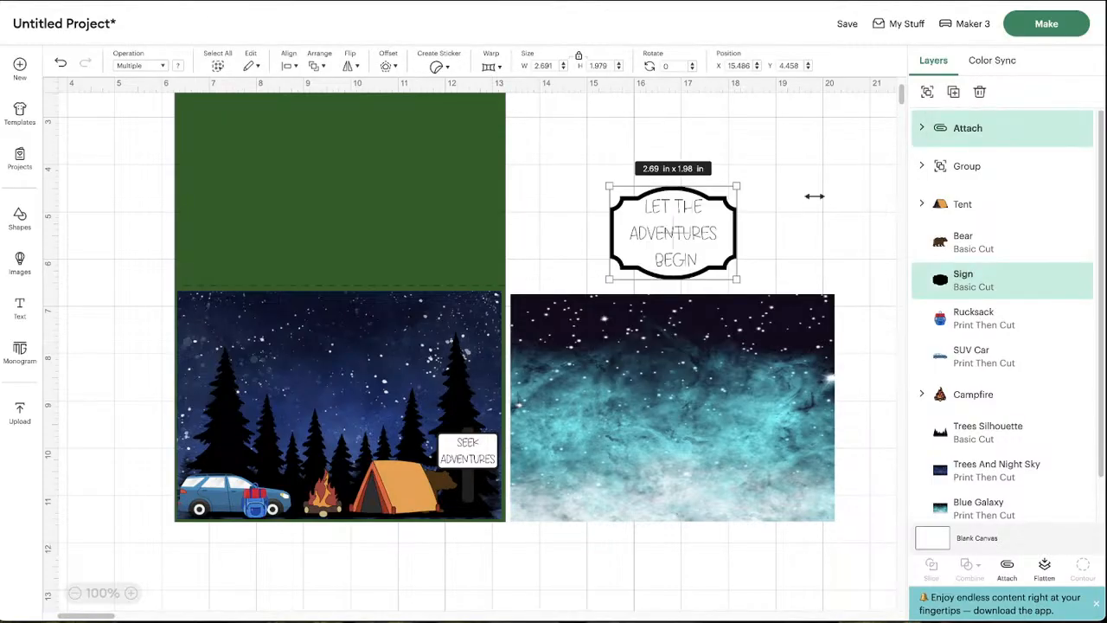
left_click(927, 92)
left_click(777, 233)
Move the grouped Let The Adventures Begin plaque into the upper middle of the night sky on the card
left_click_drag(660, 231, 391, 374)
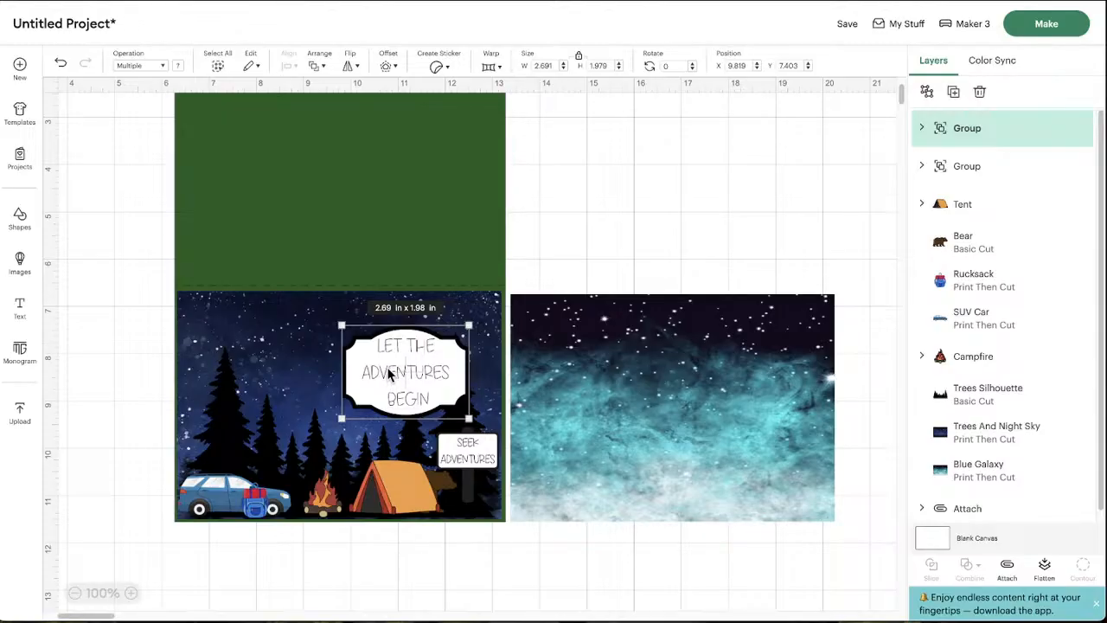
left_click_drag(402, 383, 333, 340)
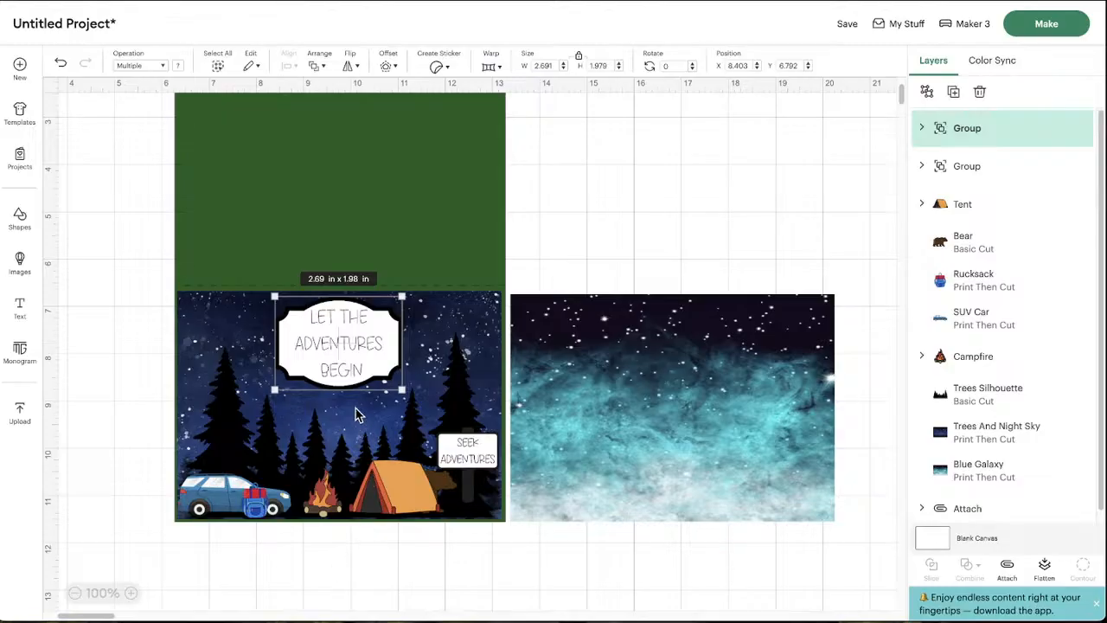
scroll(317, 340, "down", 1)
left_click_drag(316, 340, 321, 362)
left_click(634, 208)
scroll(487, 362, "up", 2)
scroll(487, 362, "down", 2)
left_click(584, 278)
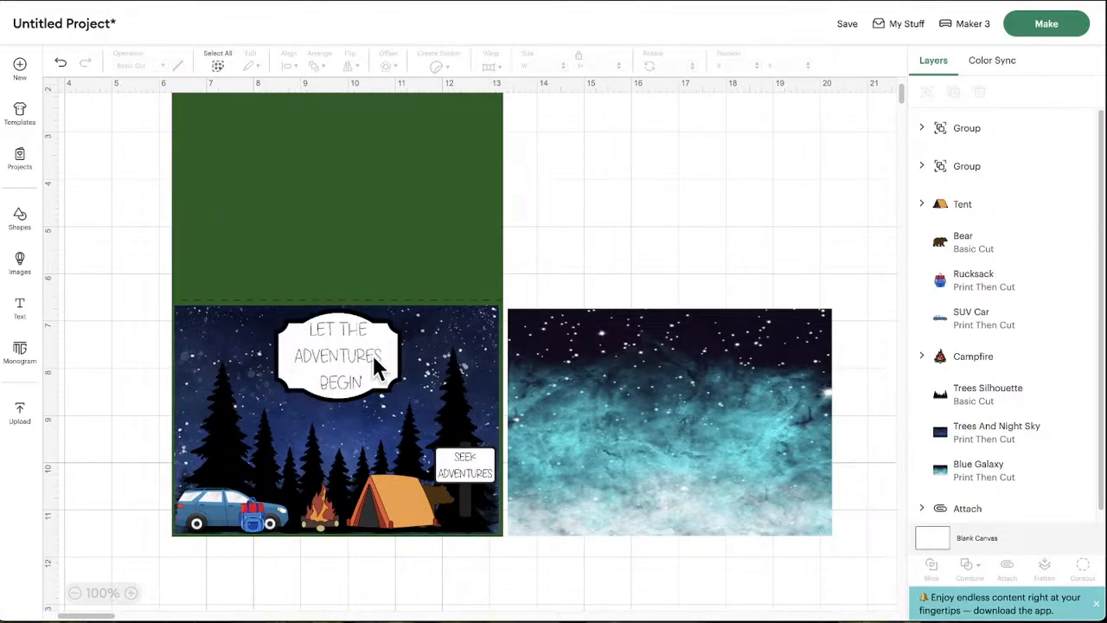
Move the Seek Adventures signpost out of the scene to the empty canvas below the card
mouse_move(473, 480)
left_mouse_down()
mouse_move(466, 458)
mouse_move(466, 474)
left_mouse_up()
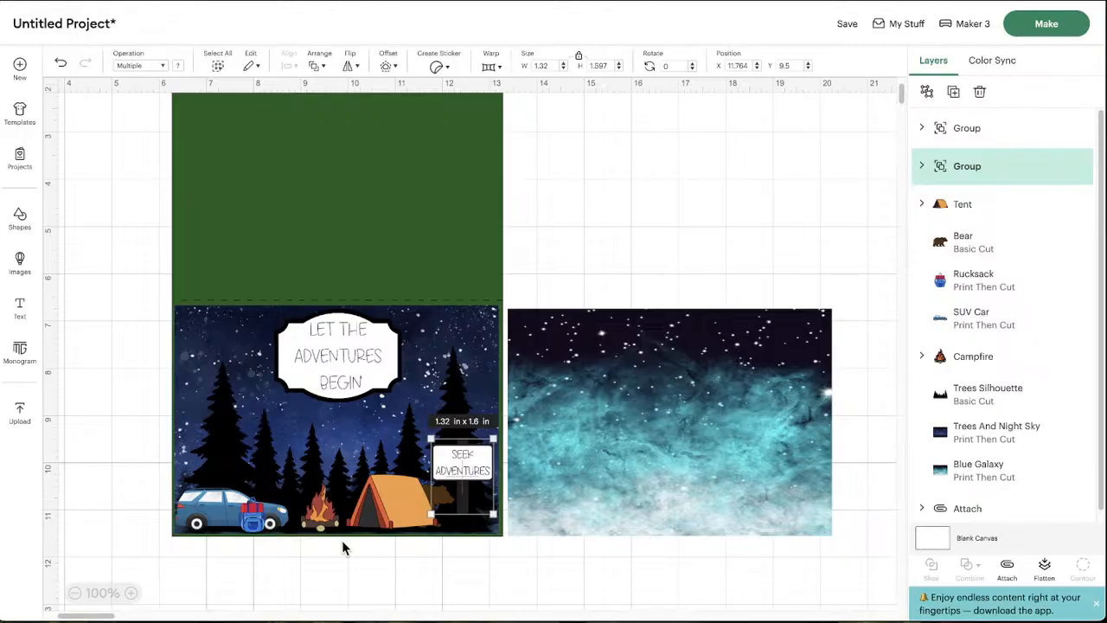
left_click_drag(466, 464, 396, 571)
scroll(450, 542, "down", 2)
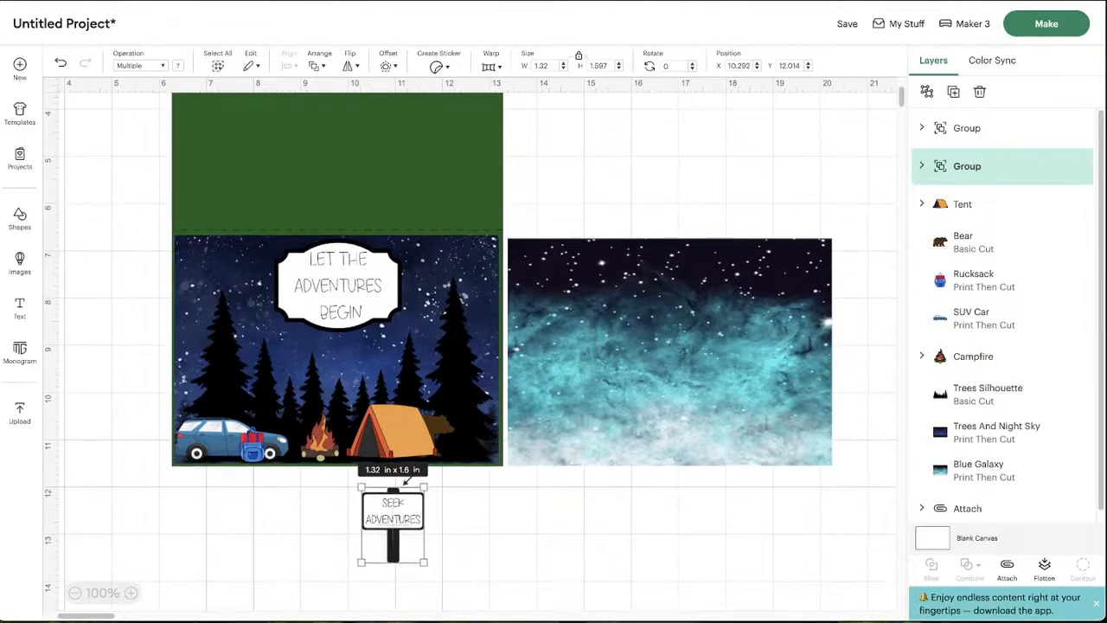
left_click_drag(384, 517, 210, 554)
Shift the bear, tent and campfire to the right in the scene to fill the signpost's gap
mouse_move(443, 428)
left_mouse_down()
mouse_move(457, 430)
mouse_move(386, 471)
mouse_move(440, 449)
left_mouse_up()
left_click(440, 412)
left_click(460, 494)
left_click_drag(351, 492, 425, 436)
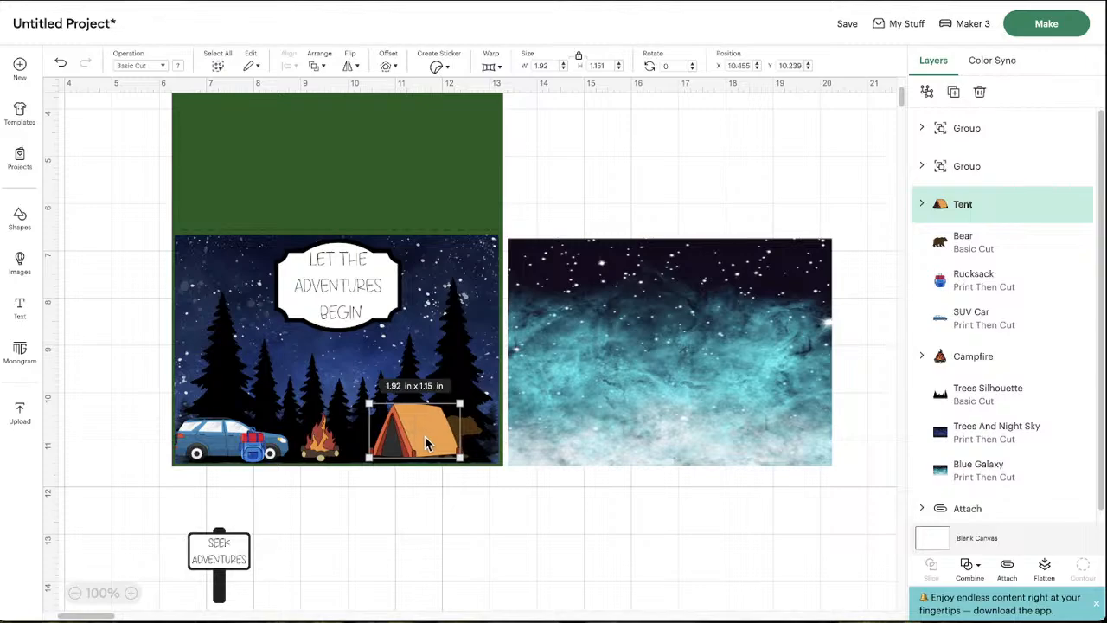
left_click_drag(329, 454, 337, 455)
left_click_drag(339, 452, 336, 453)
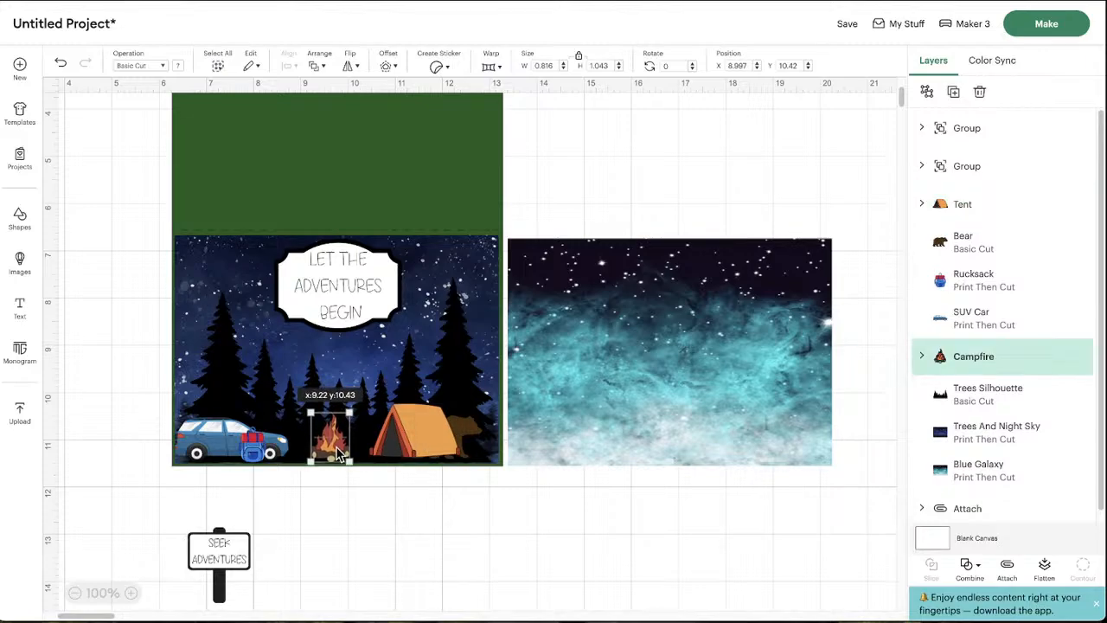
left_click(460, 432)
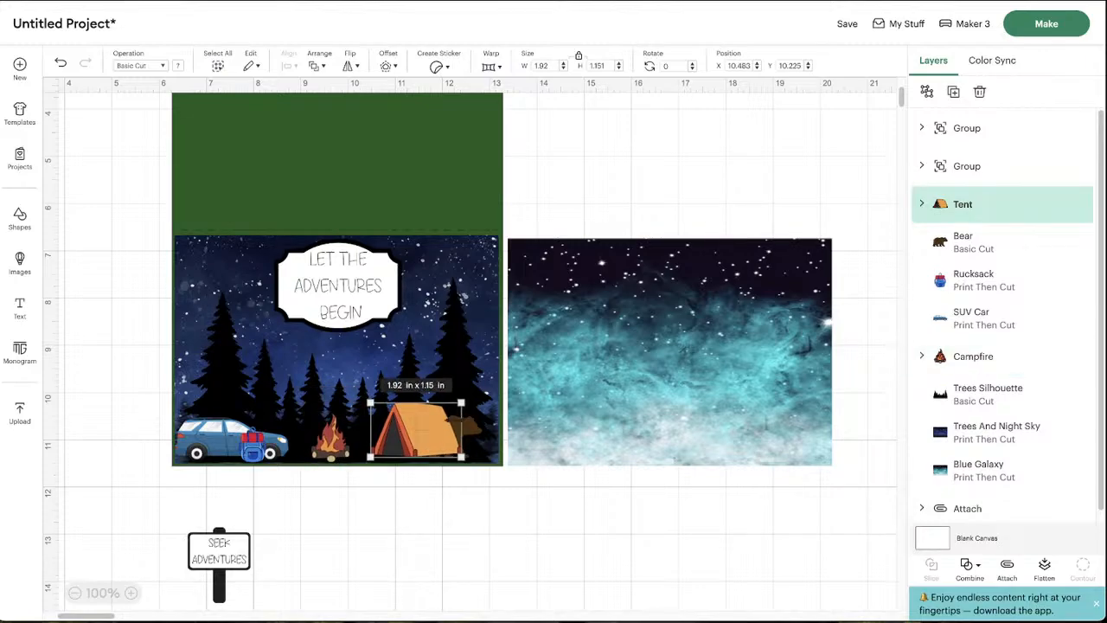
left_click(518, 550)
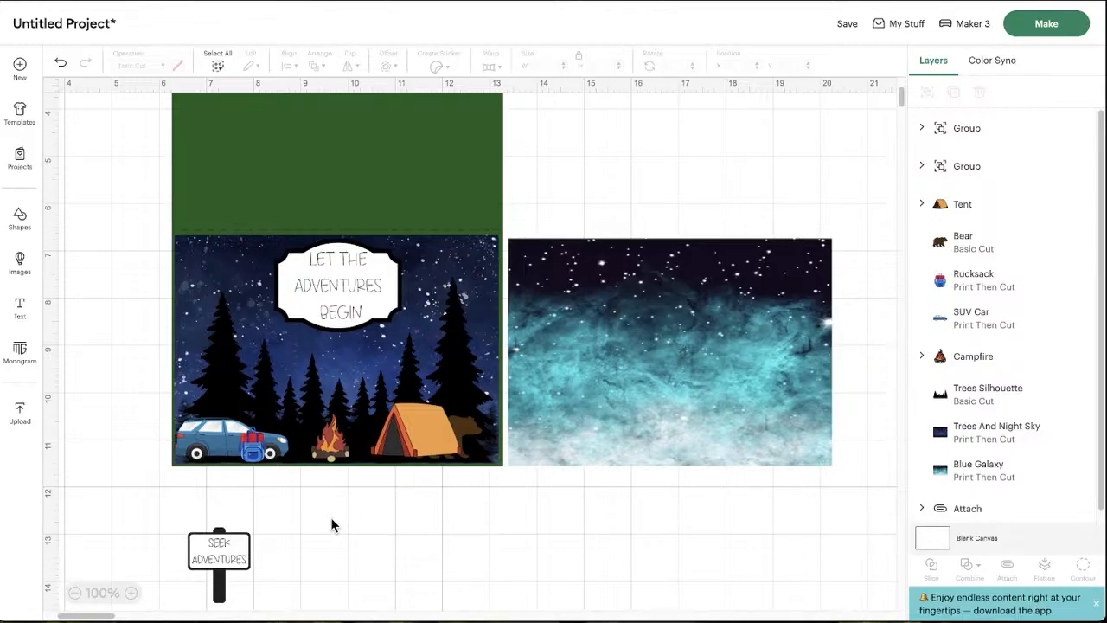
Bring the Blue Galaxy image forward one layer and try it as the backdrop behind the trees
scroll(309, 526, "up", 1)
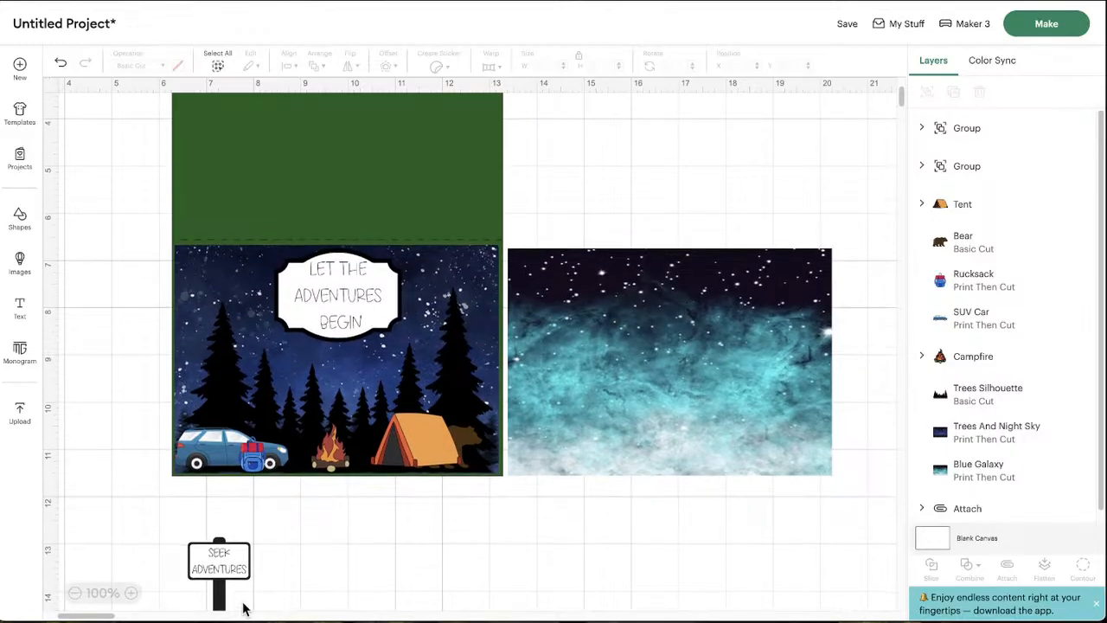
scroll(376, 580, "left", 2)
scroll(373, 578, "up", 3)
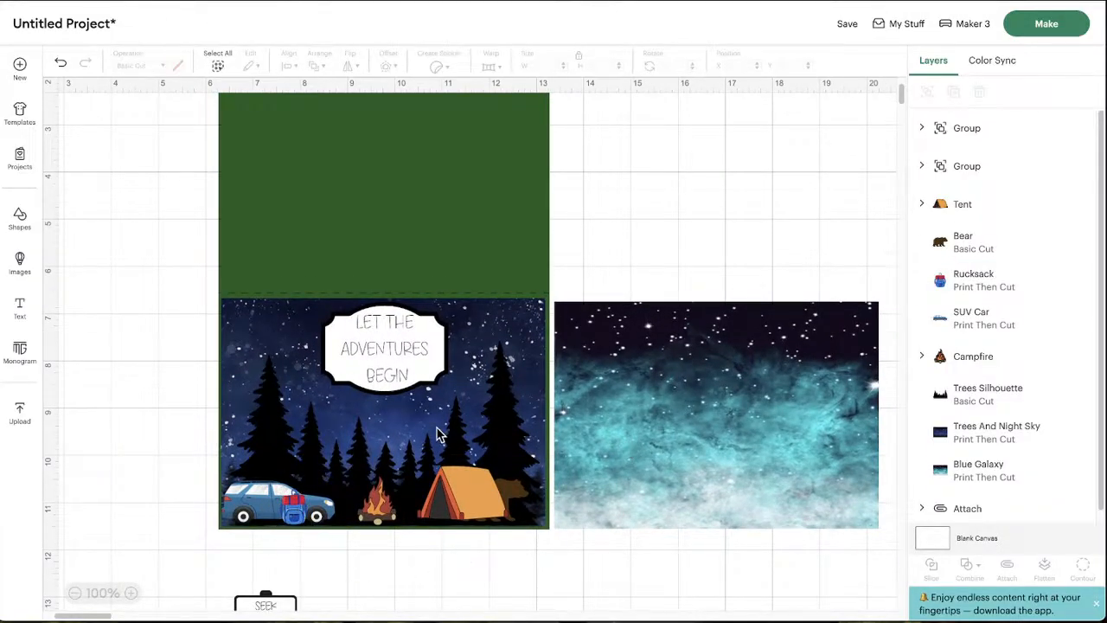
left_click_drag(690, 507, 689, 496)
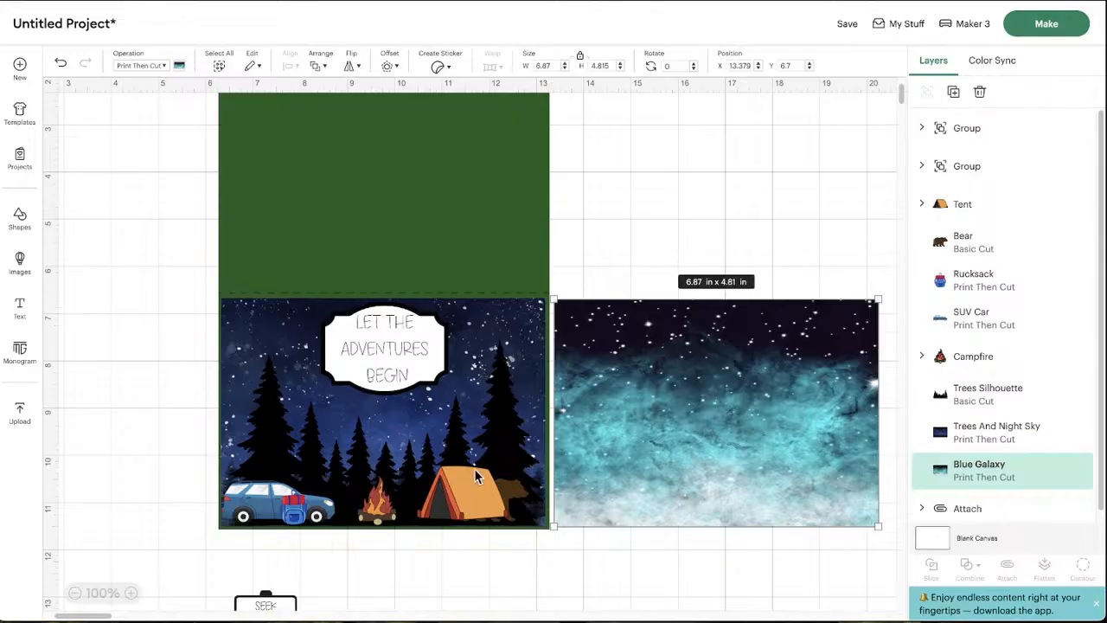
mouse_move(657, 412)
left_mouse_down()
mouse_move(556, 415)
mouse_move(700, 427)
mouse_move(673, 427)
left_mouse_up()
right_click(673, 425)
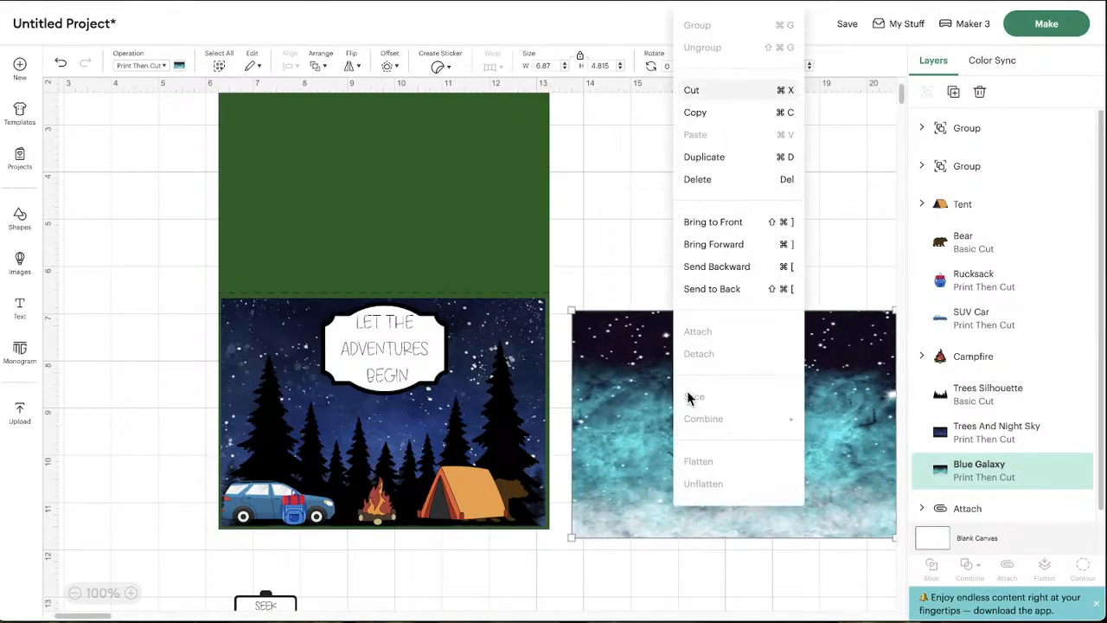
left_click(714, 244)
left_click_drag(643, 353, 385, 391)
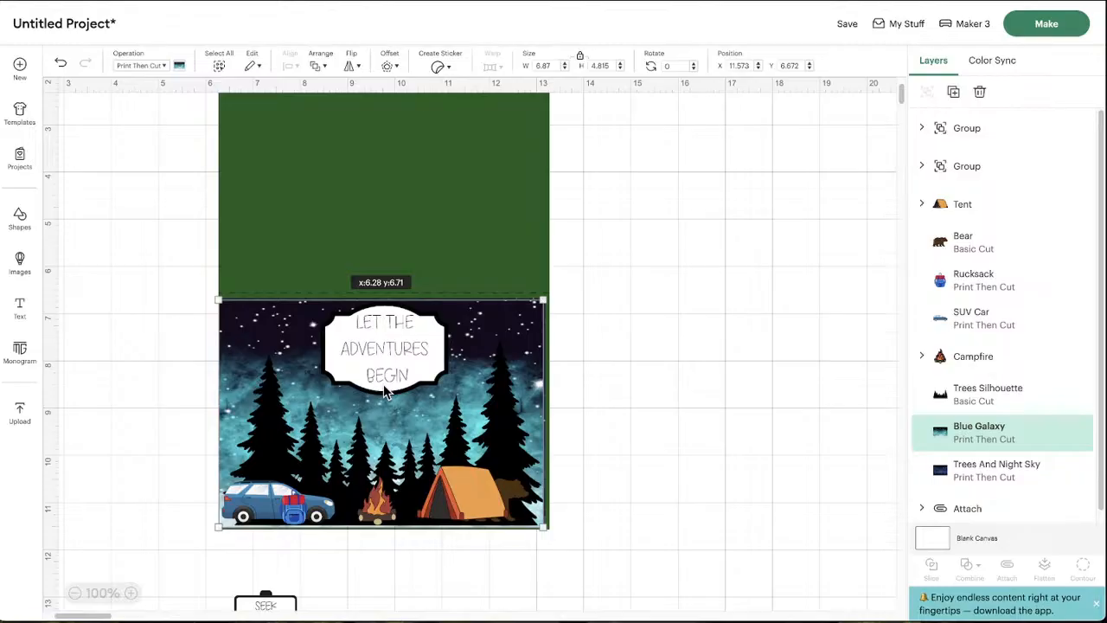
left_click_drag(385, 391, 715, 377)
Move the Seek Adventures signpost farther below the card and hide its group
scroll(592, 422, "down", 2)
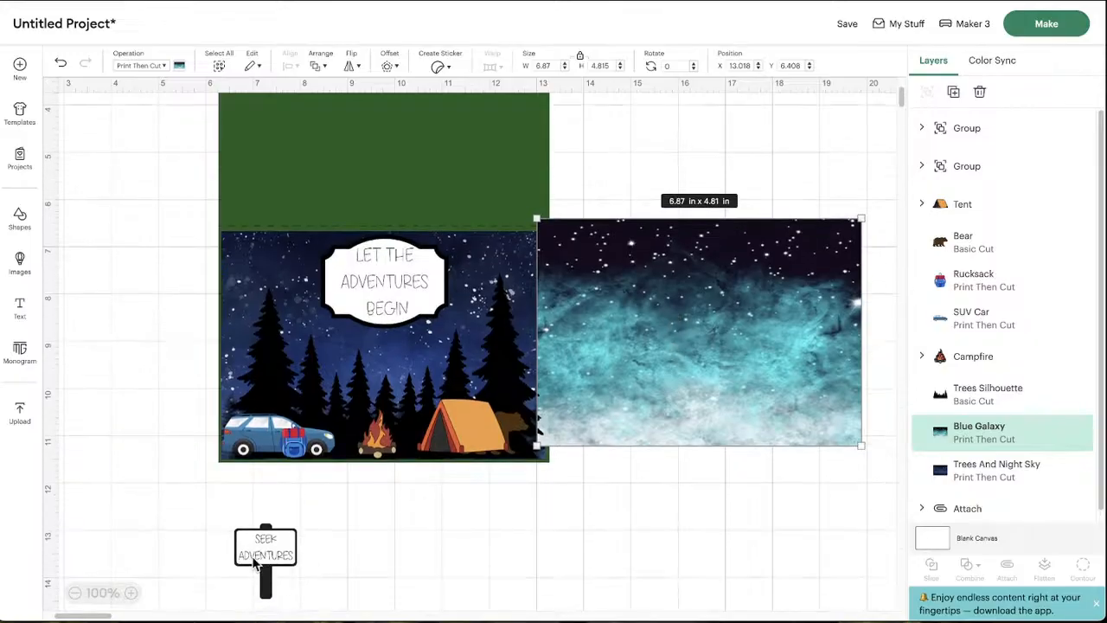
left_click(223, 509)
left_click_drag(223, 508, 192, 526)
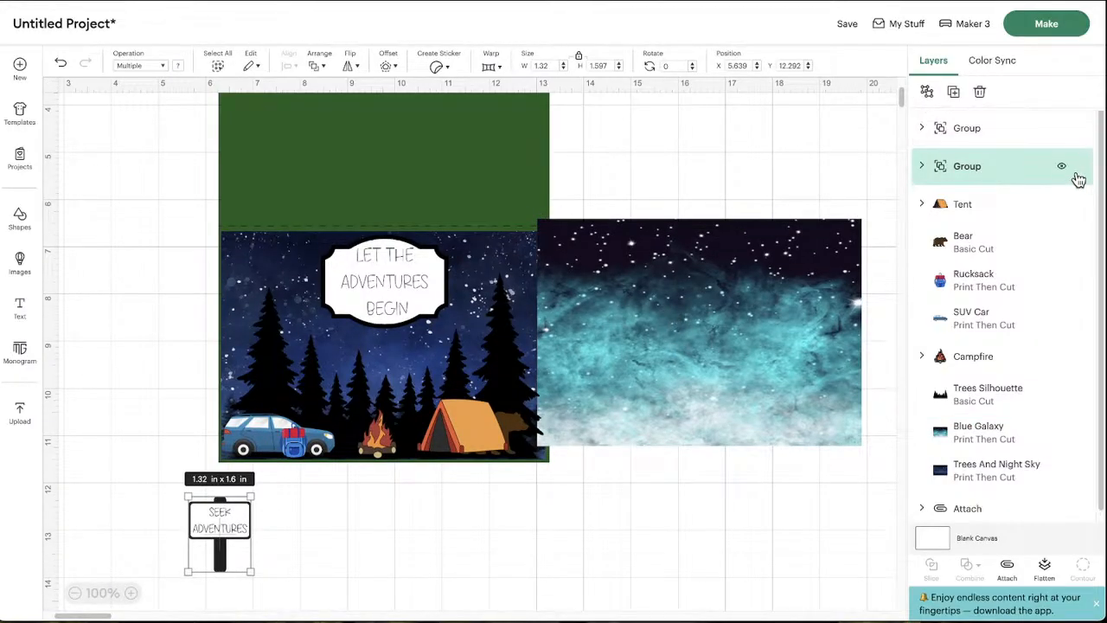
left_click(1064, 168)
Preview Blue Galaxy as the scene's backdrop once more, move it back beside the card and hide it
left_click_drag(684, 326, 362, 339)
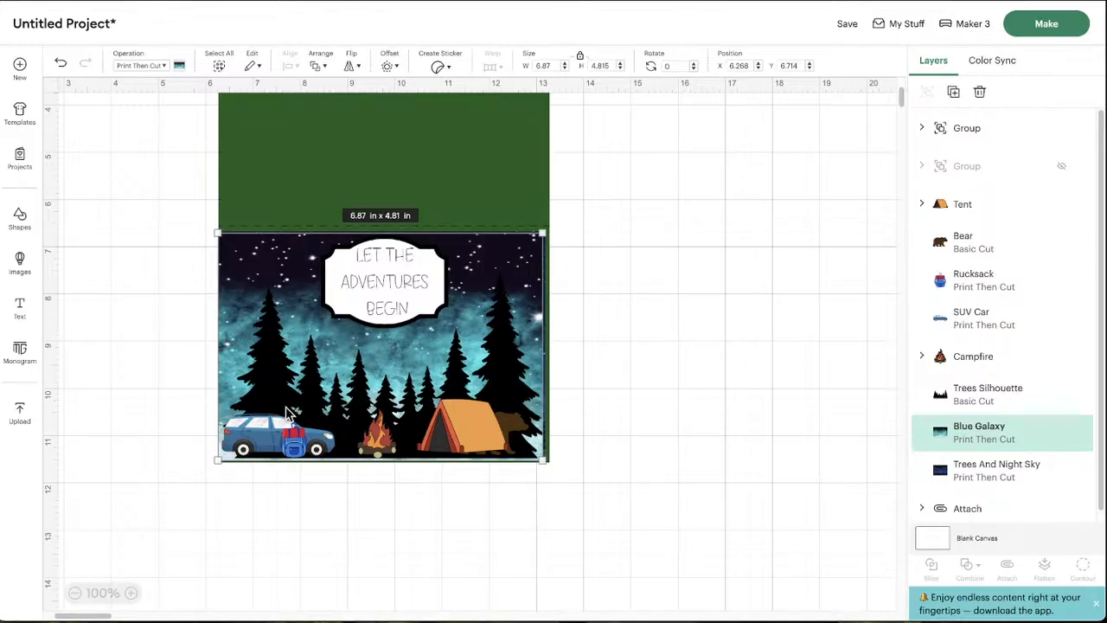
left_click_drag(506, 260, 841, 265)
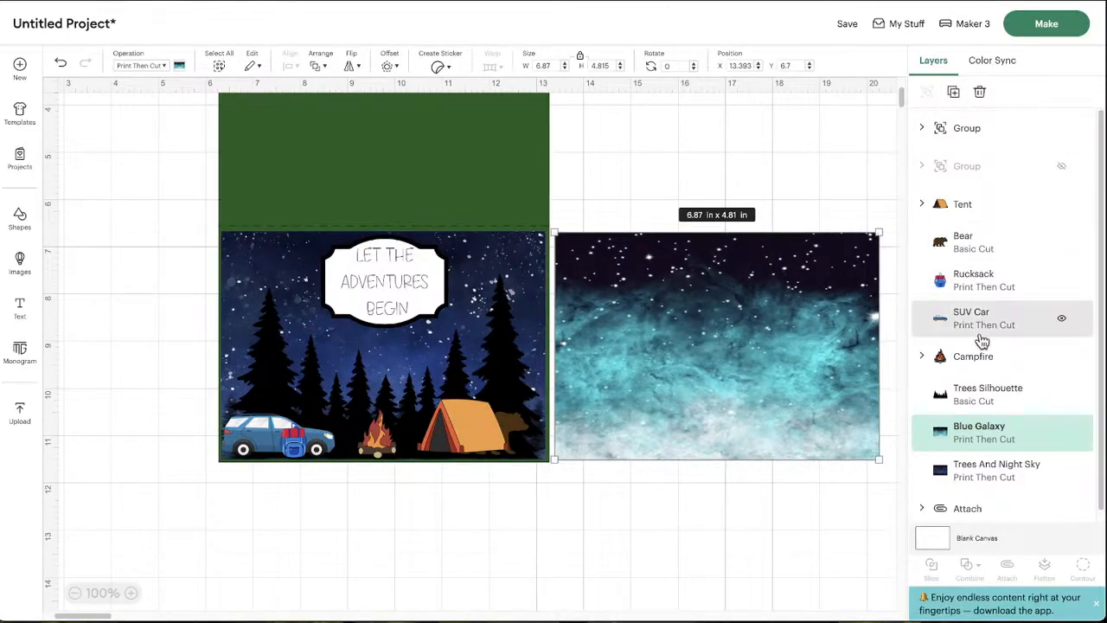
left_click(1062, 434)
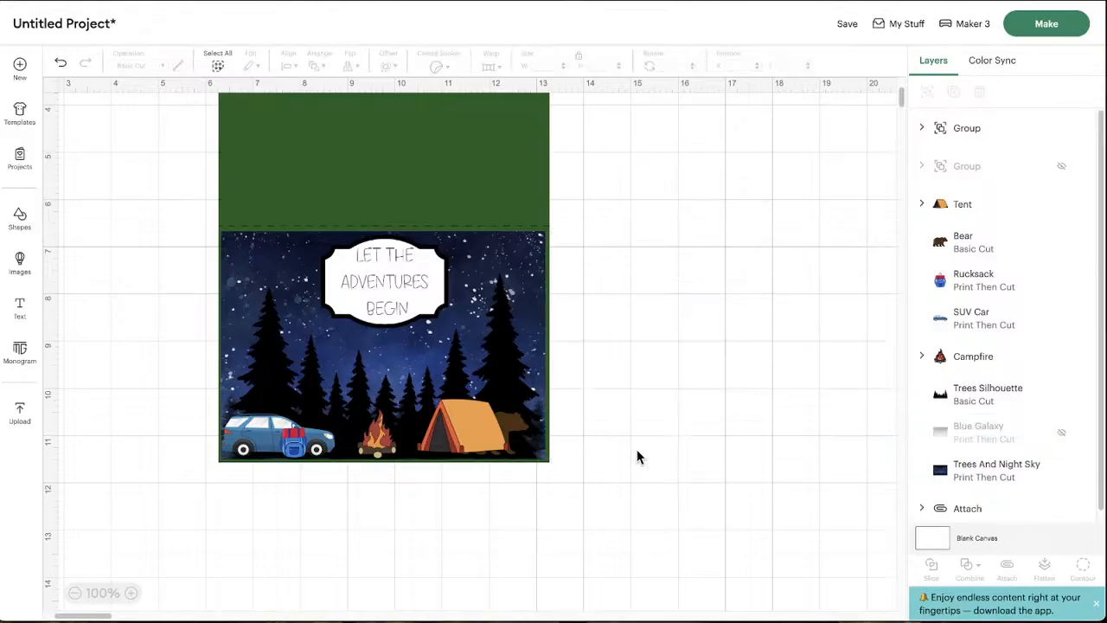
scroll(640, 457, "up", 3)
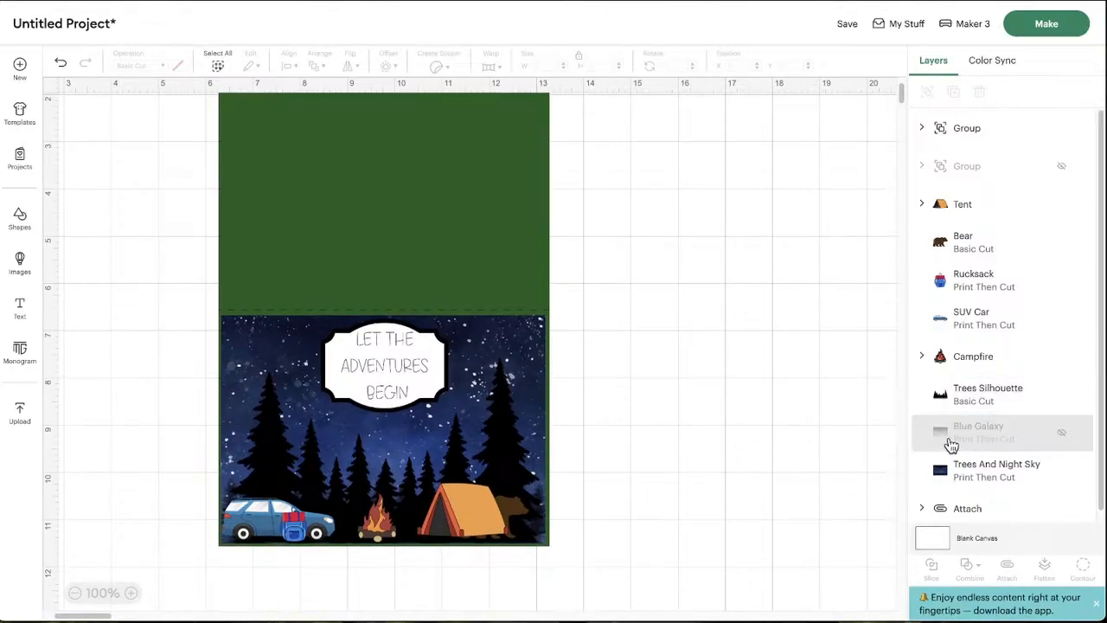
scroll(655, 472, "down", 1)
scroll(657, 468, "up", 2)
scroll(658, 467, "down", 5)
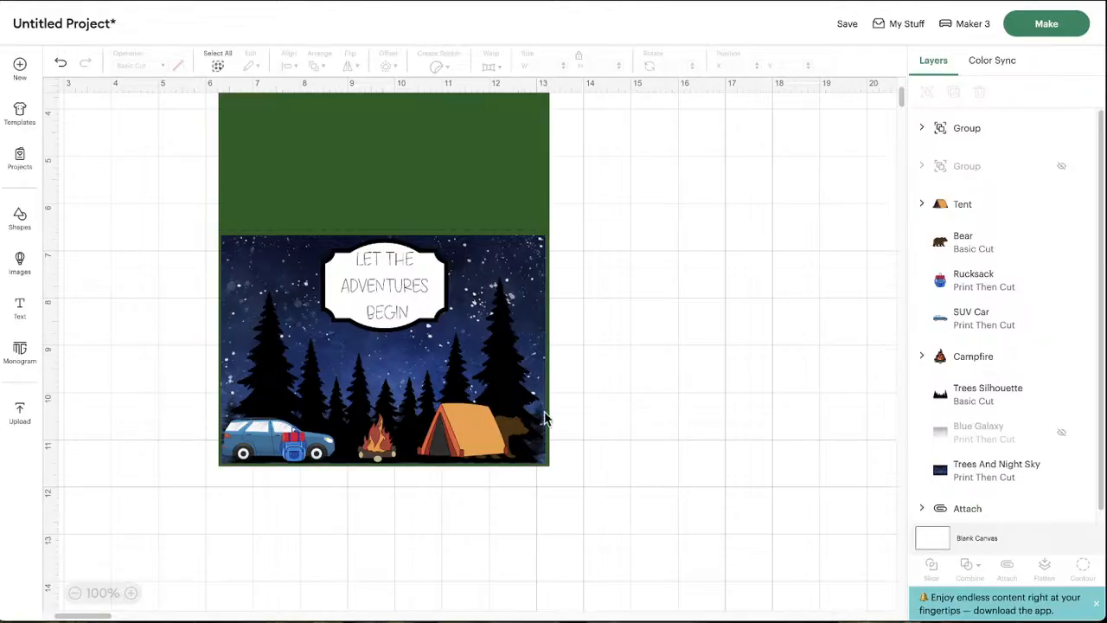
scroll(604, 502, "up", 4)
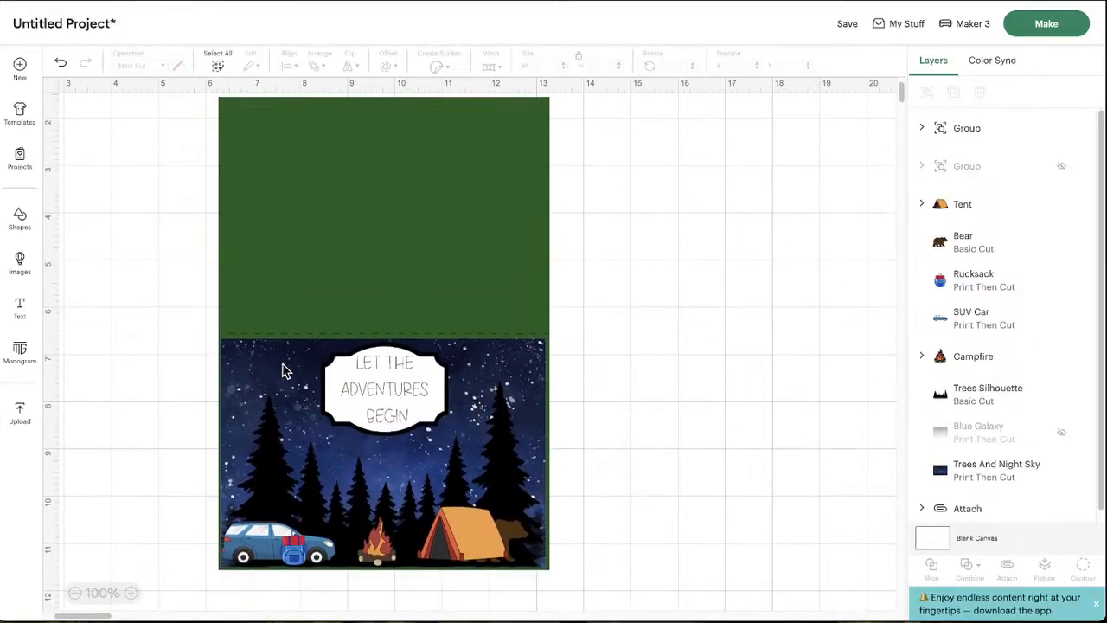
Add a square and resize it to about 6.92 by 4.89 in to cover the green card's upper panel
scroll(489, 388, "up", 3)
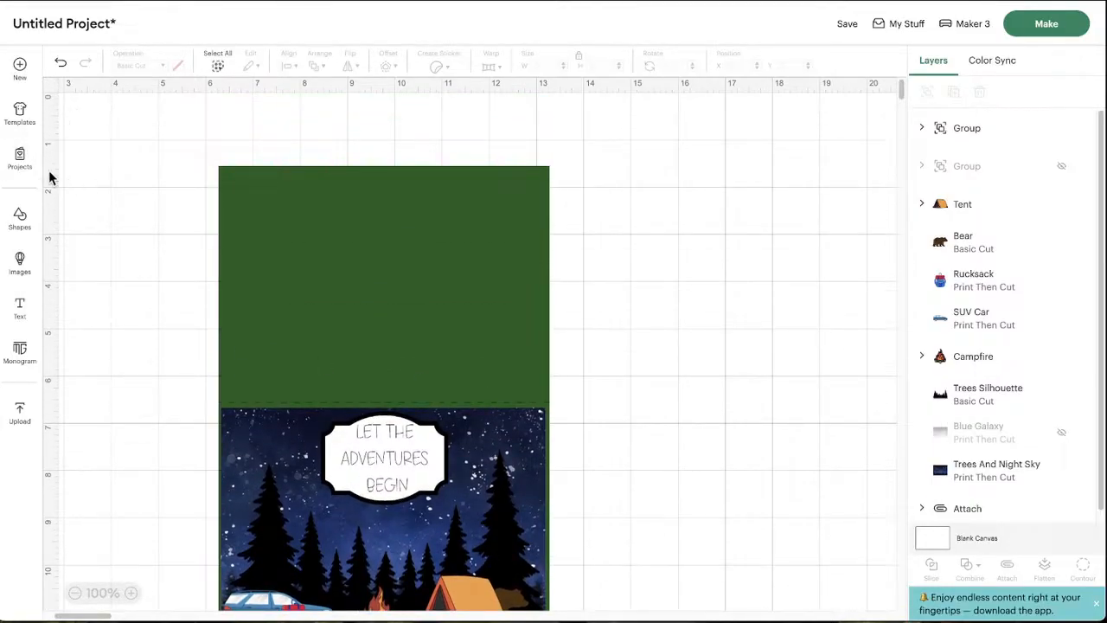
left_click(20, 219)
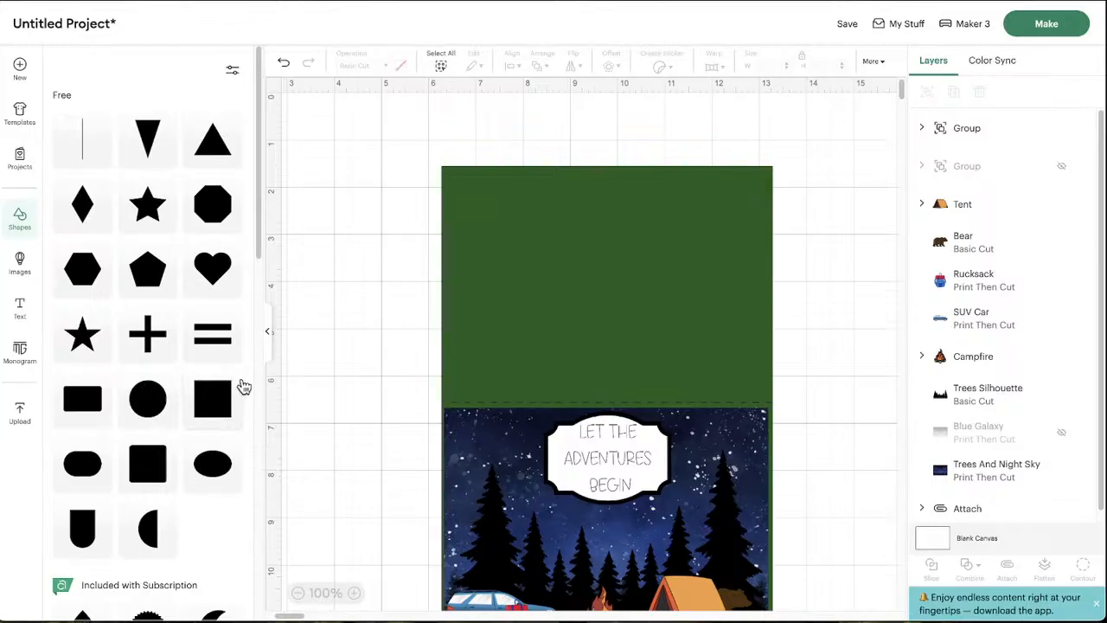
left_click(212, 399)
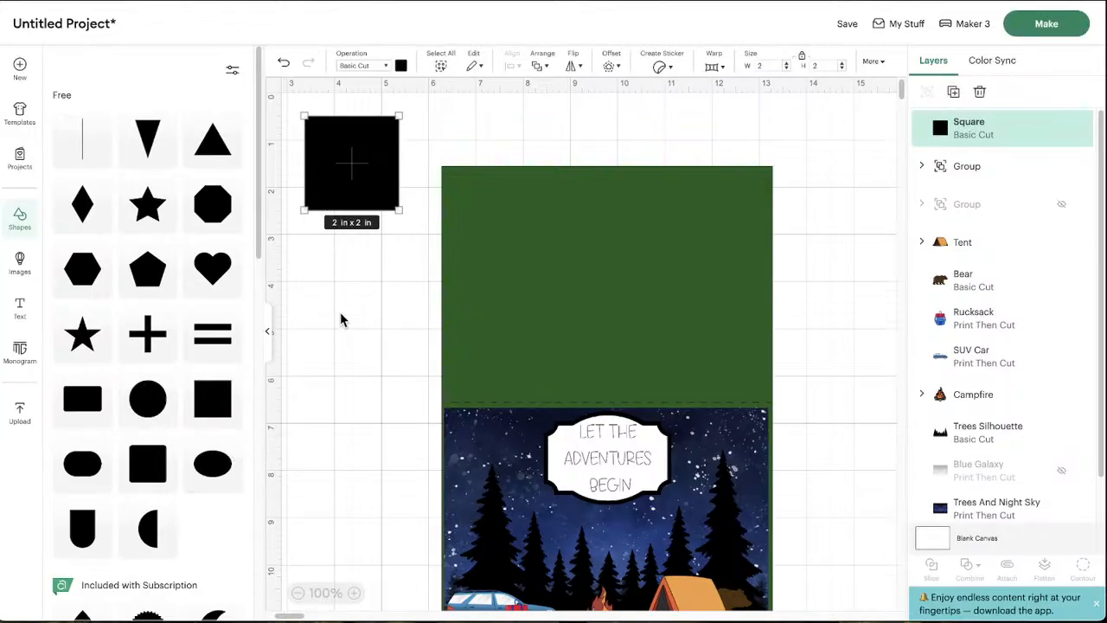
left_click(268, 333)
left_click_drag(167, 162, 272, 215)
left_click_drag(315, 262, 548, 259)
left_click_drag(331, 256, 324, 390)
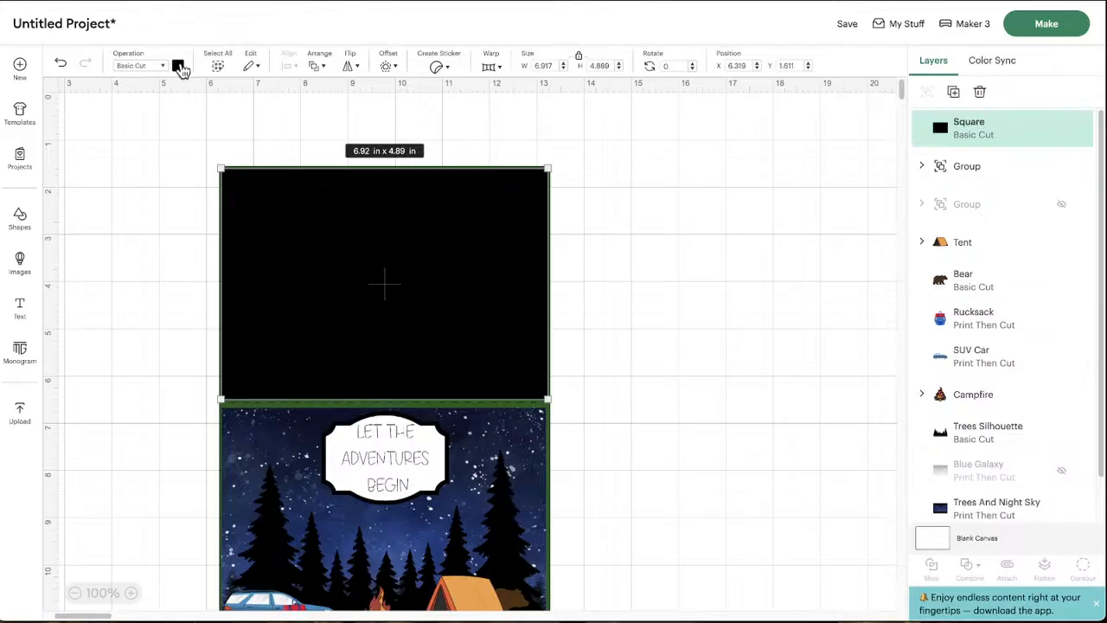
Recolour the upper panel square to a beige custom colour, #d8d3b0
left_click(178, 67)
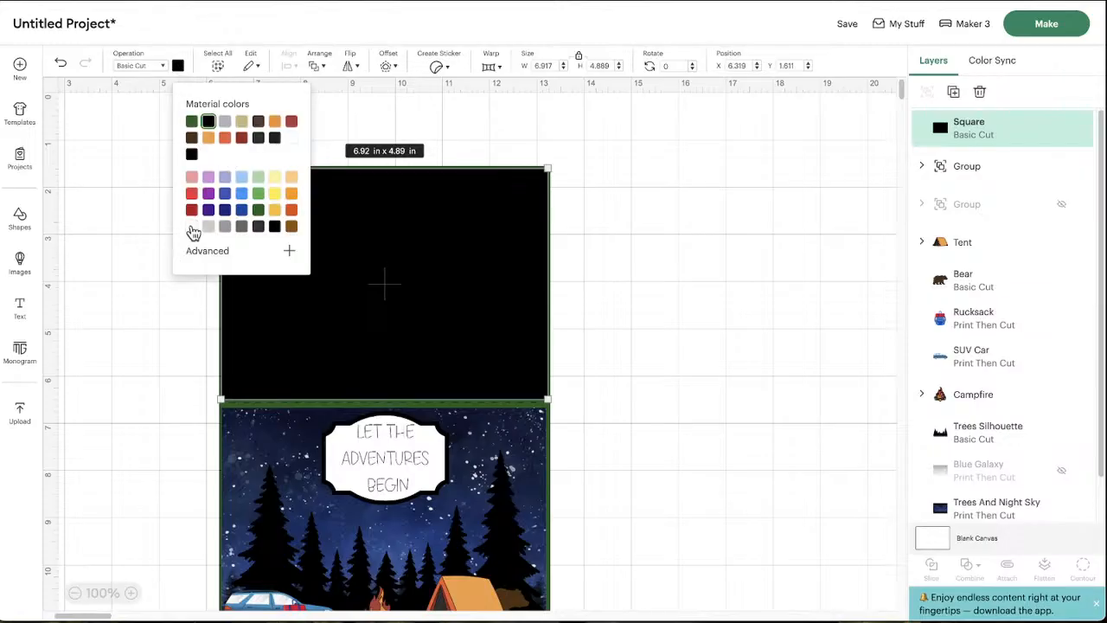
left_click(288, 253)
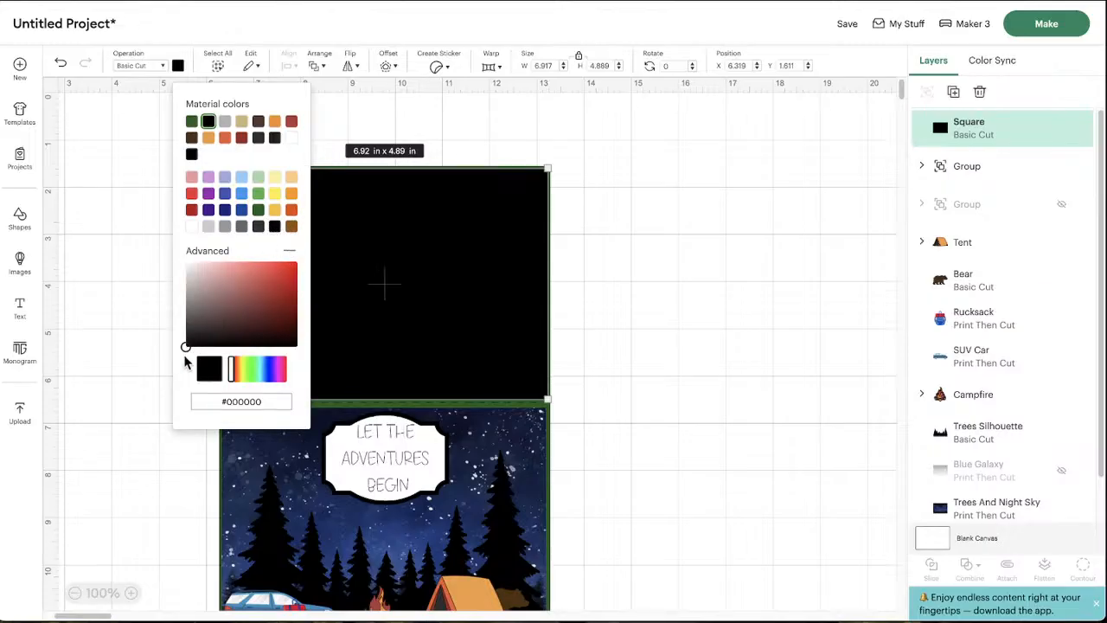
left_click_drag(234, 373, 243, 375)
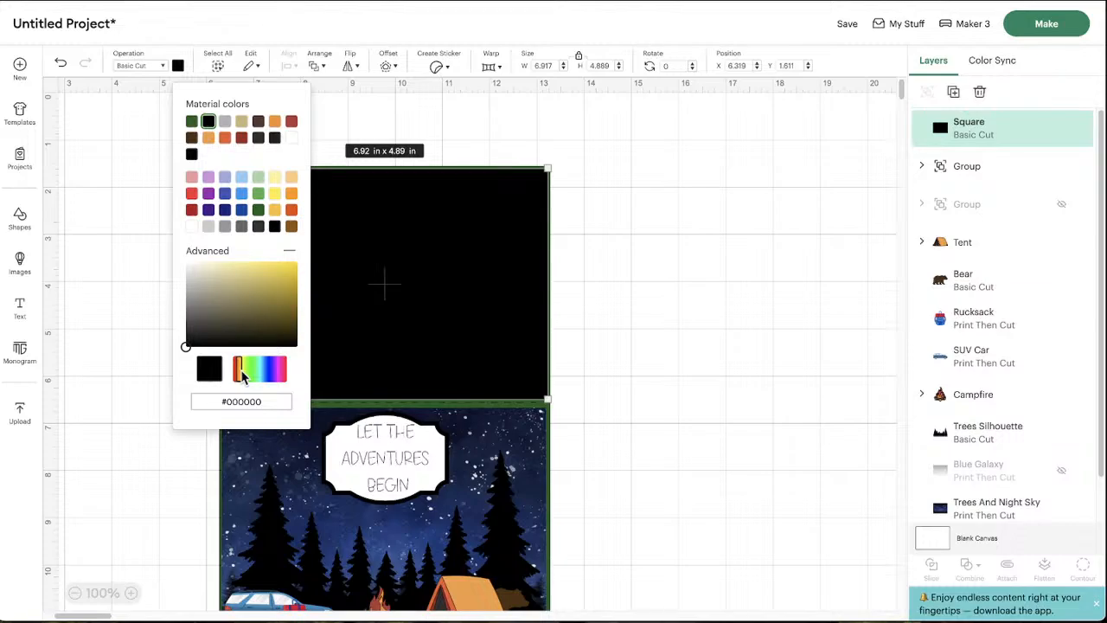
mouse_move(242, 374)
left_mouse_down()
mouse_move(294, 378)
mouse_move(238, 377)
left_mouse_up()
left_click(215, 275)
left_click_drag(215, 276, 206, 275)
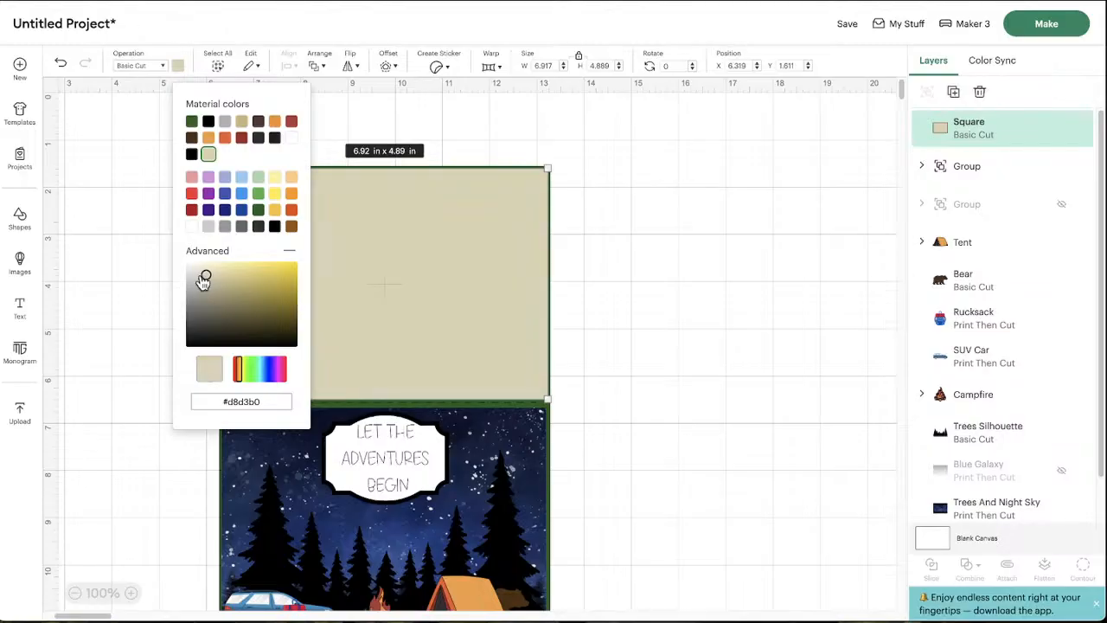
left_click(109, 299)
left_click(378, 238)
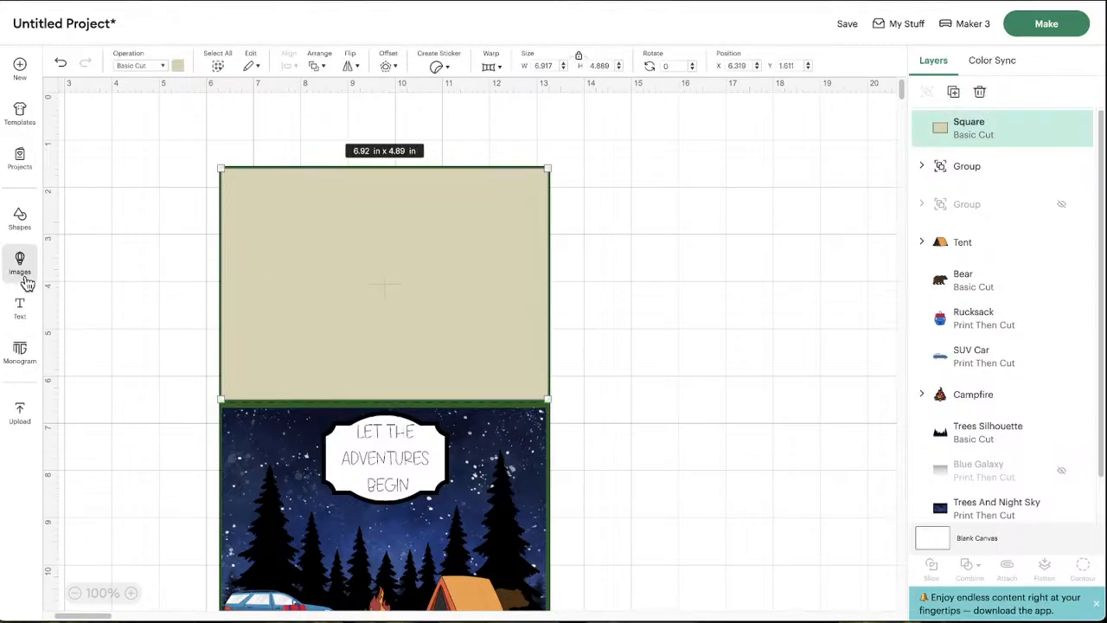
Add a text object reading "If you get lost it makes a better story"
left_click(22, 308)
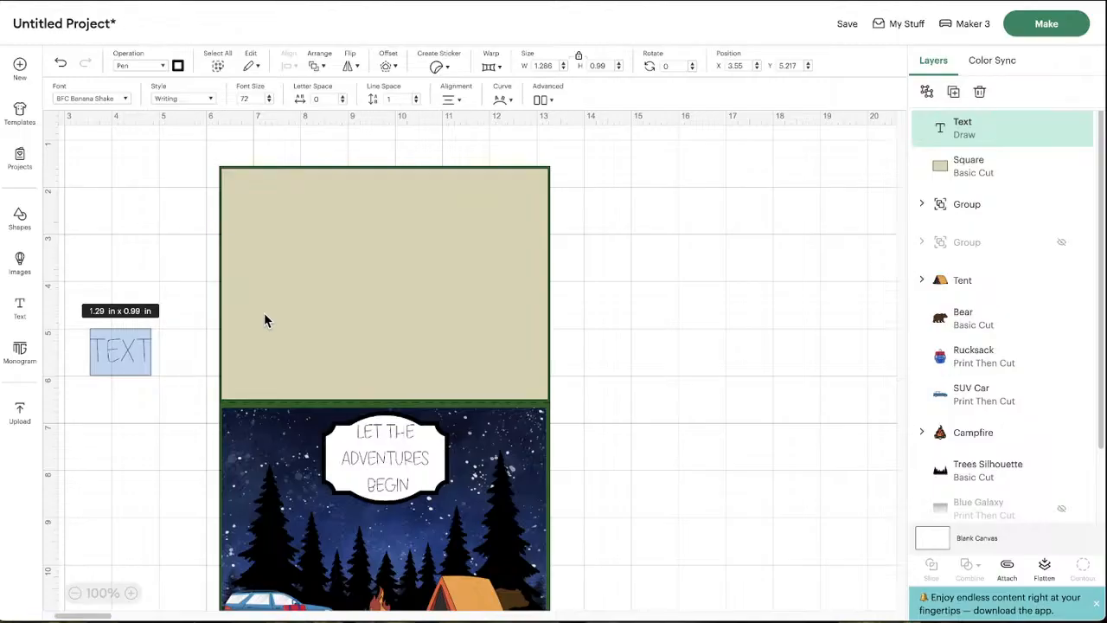
type("I")
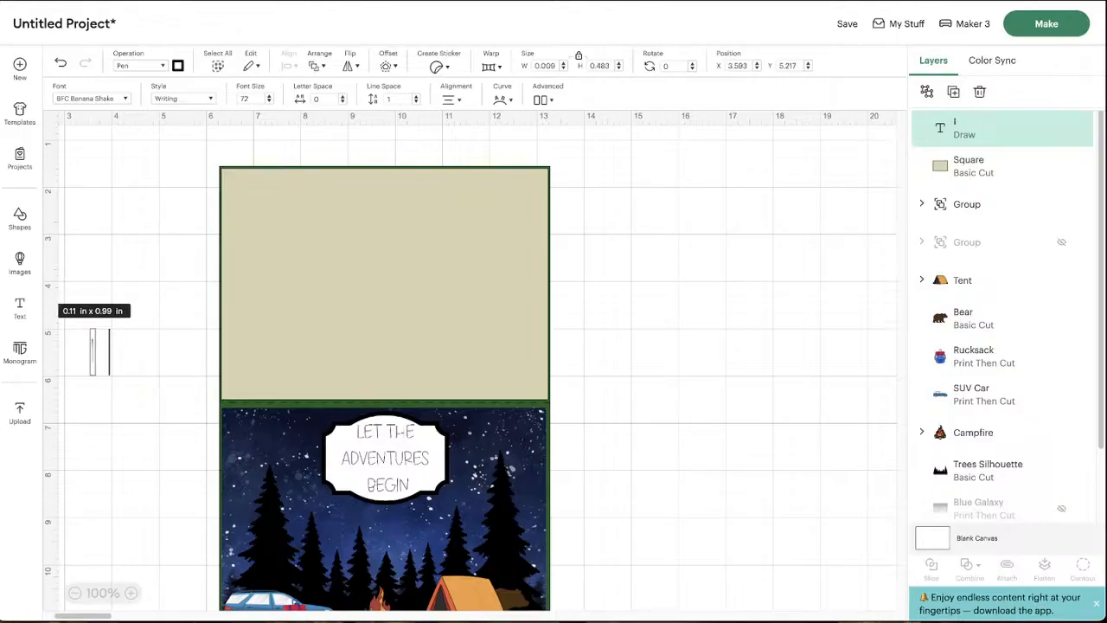
type("f you get lost")
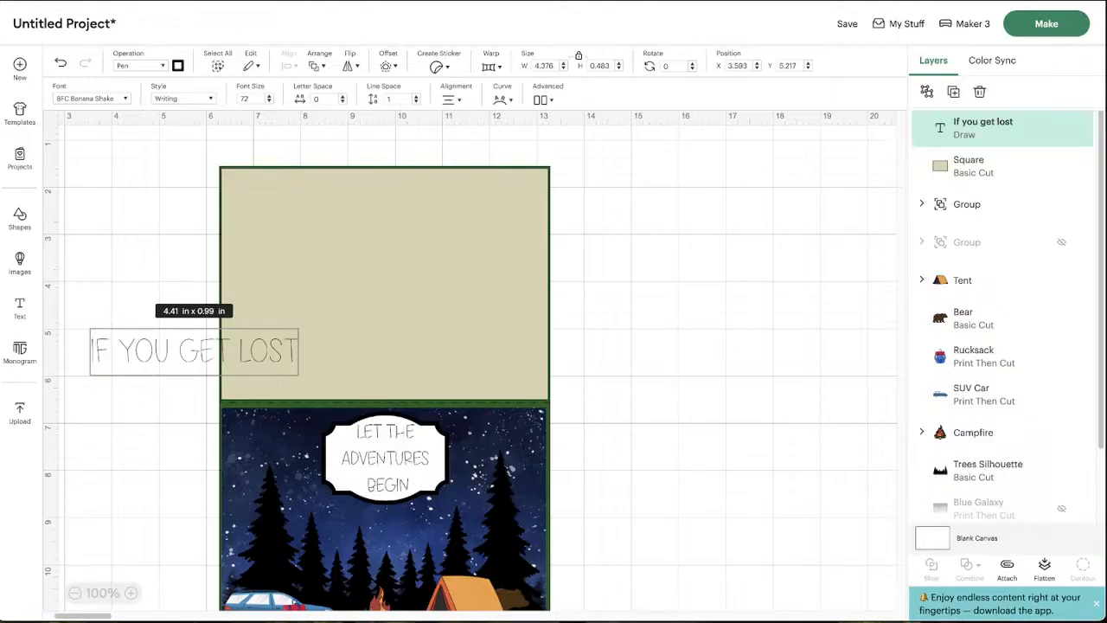
type(", It")
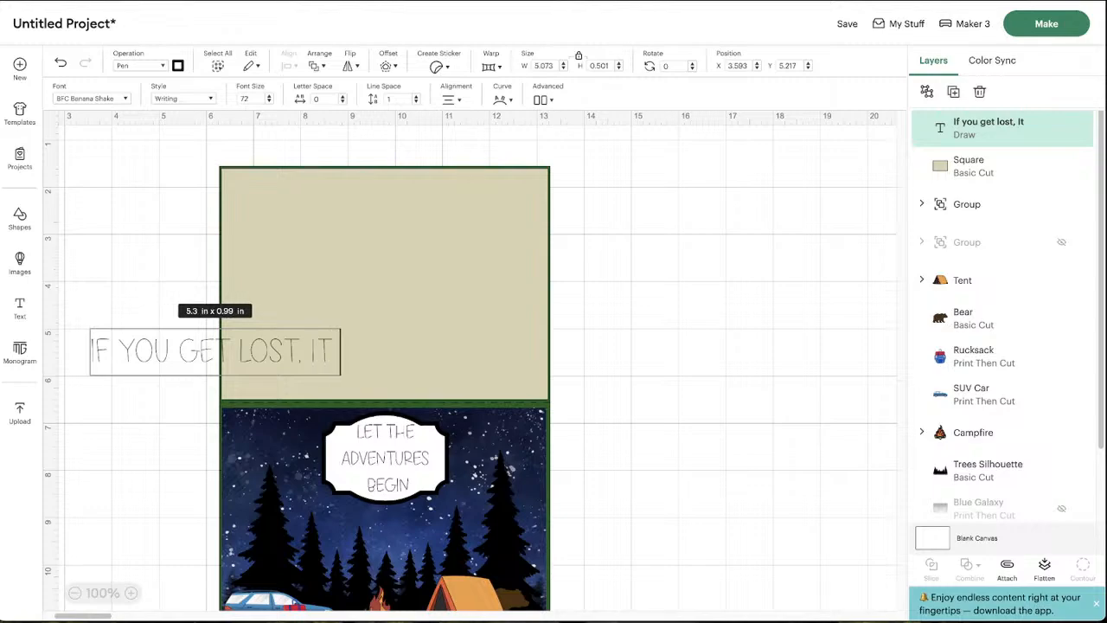
type(" makes")
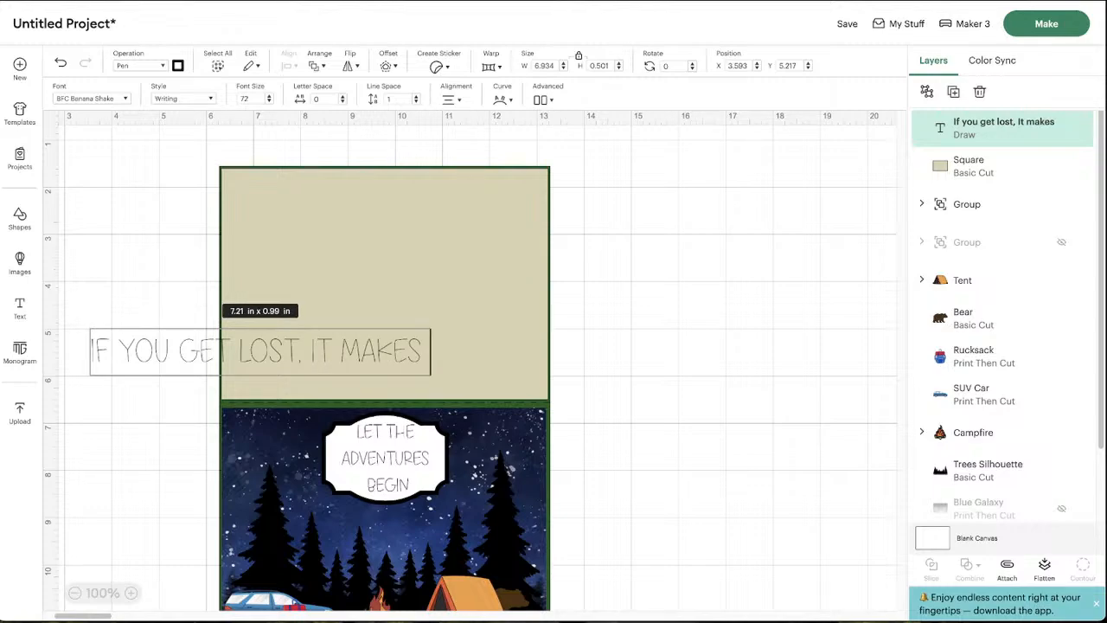
type(" a")
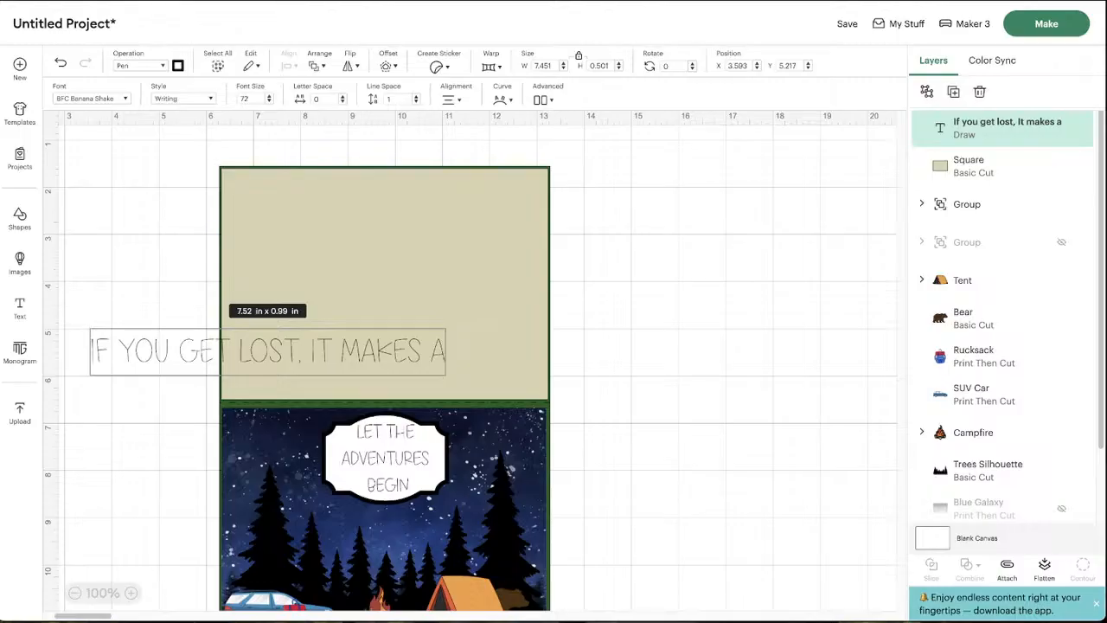
key("BackSpace")
key("BackSpace")
key("BackSpace")
key("BackSpace")
key("BackSpace")
key("BackSpace")
key("BackSpace")
key("BackSpace")
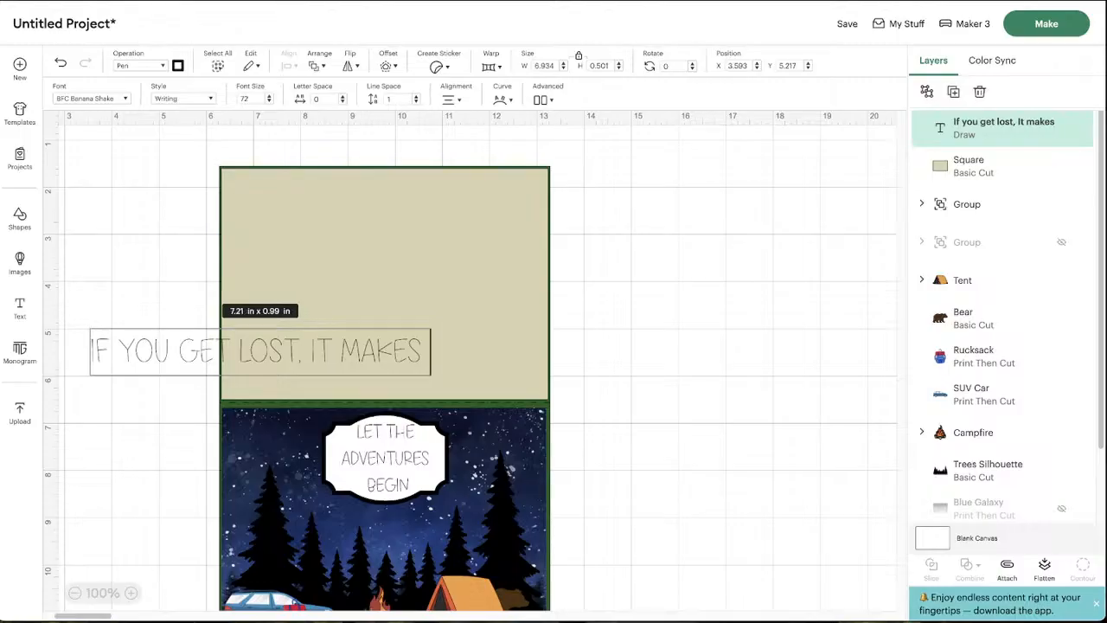
key("BackSpace")
key("BackSpace")
key("BackSpace")
key("BackSpace")
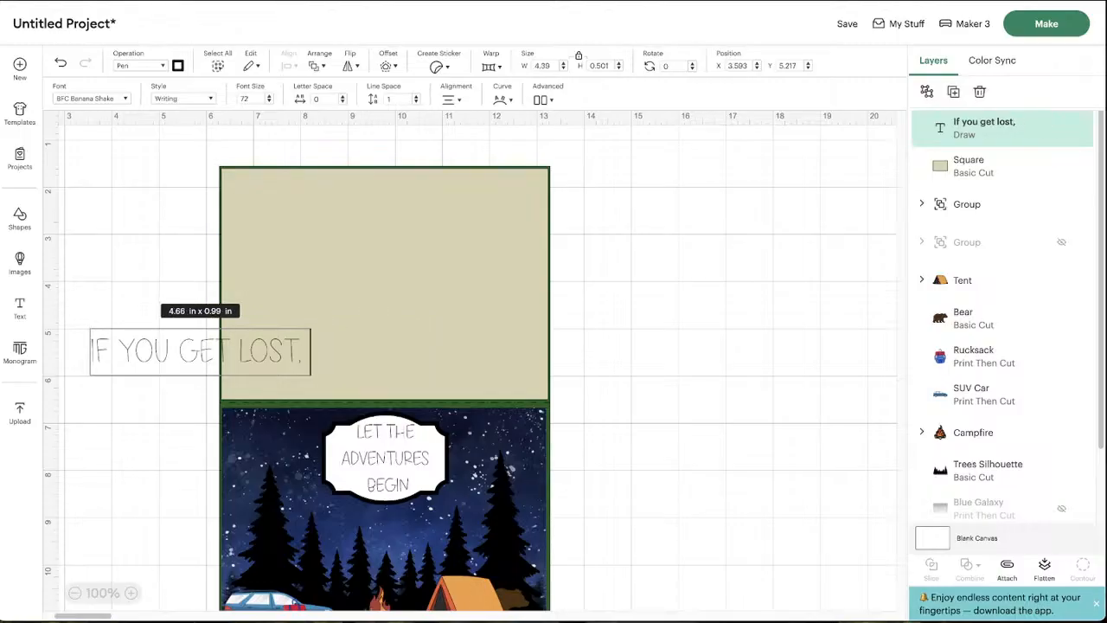
type("it mak")
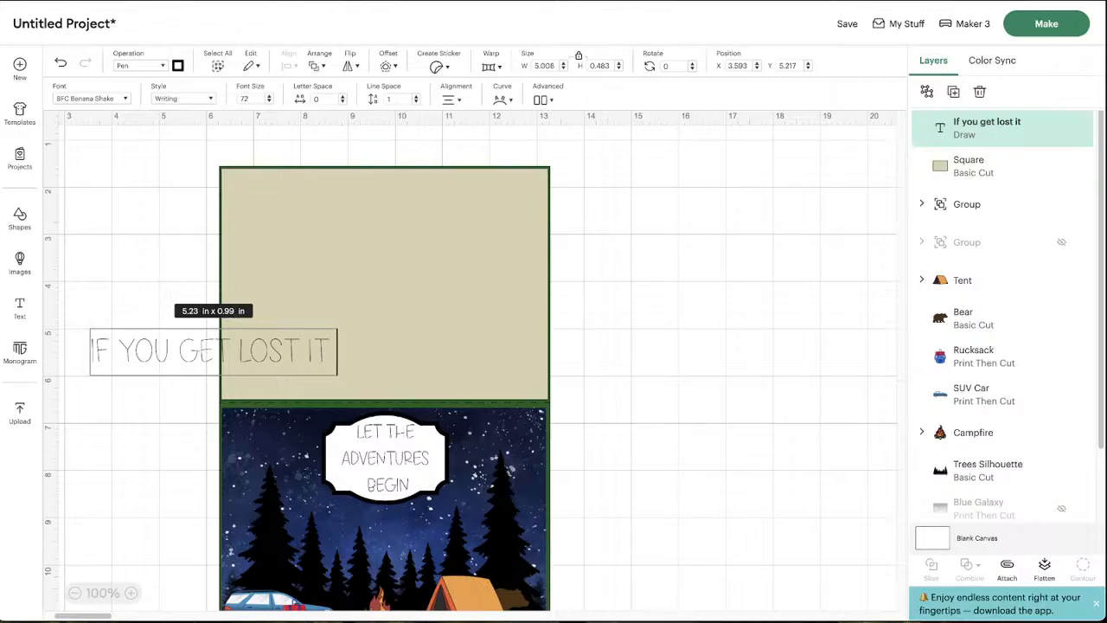
type("es a ")
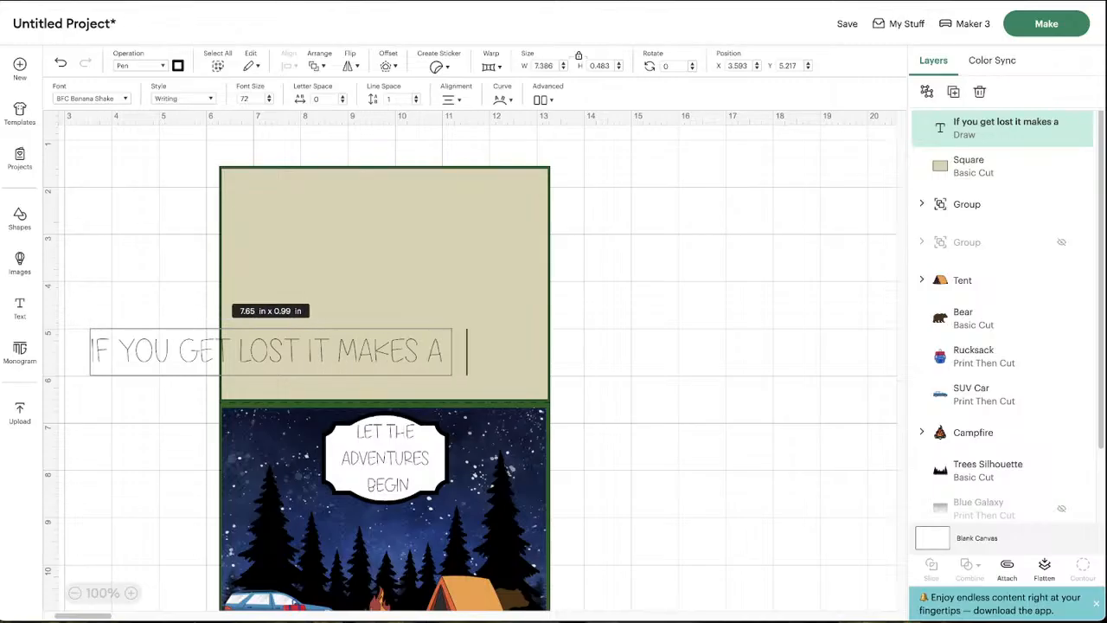
type("better sto")
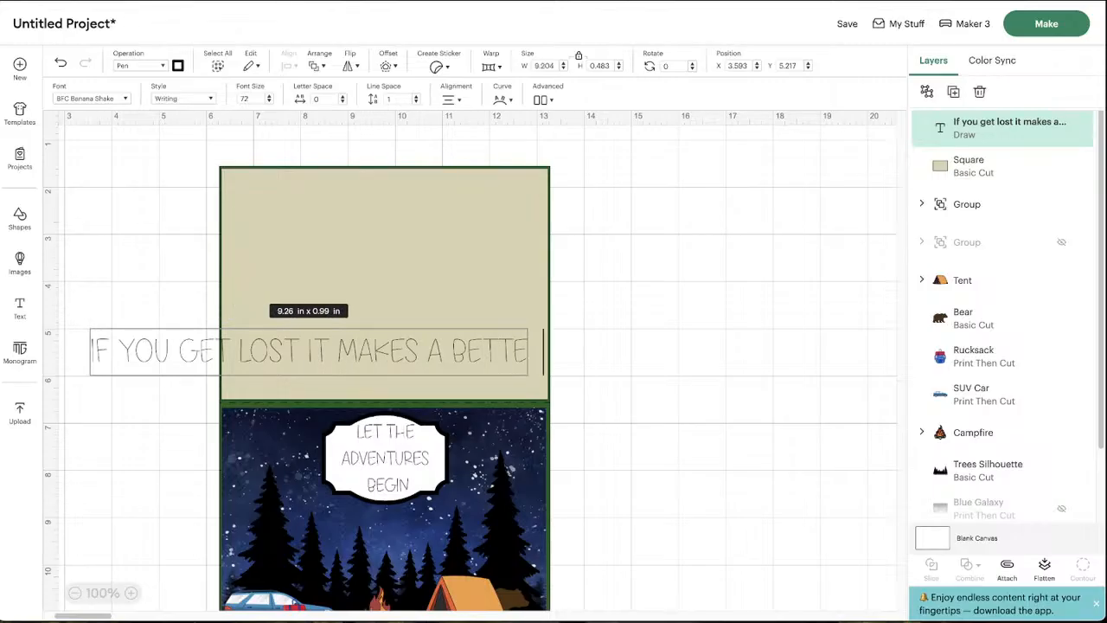
type("ry")
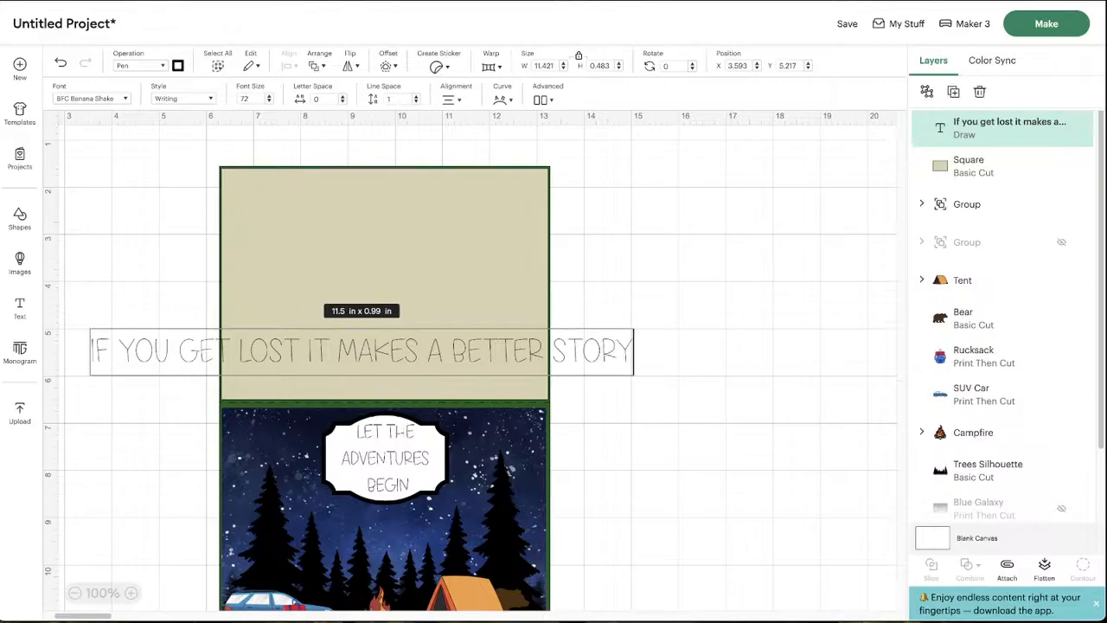
Break the quote into two lines after "lost" and place it near the upper edge of the beige panel
left_click(329, 346)
key("Return")
left_click(764, 414)
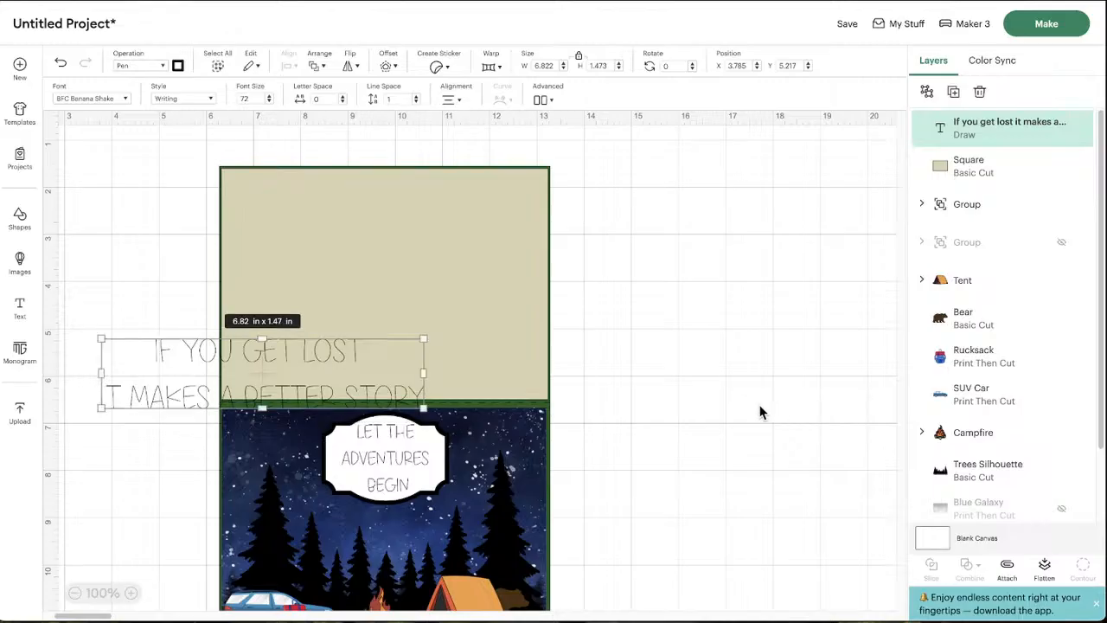
left_click_drag(205, 380, 320, 206)
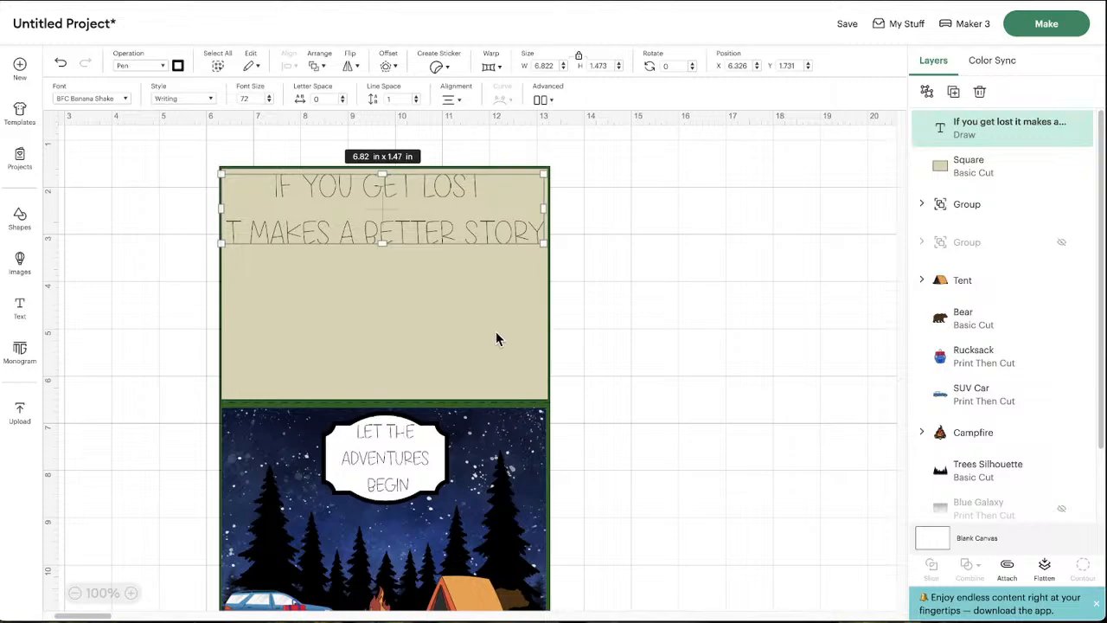
scroll(553, 194, "right", 1)
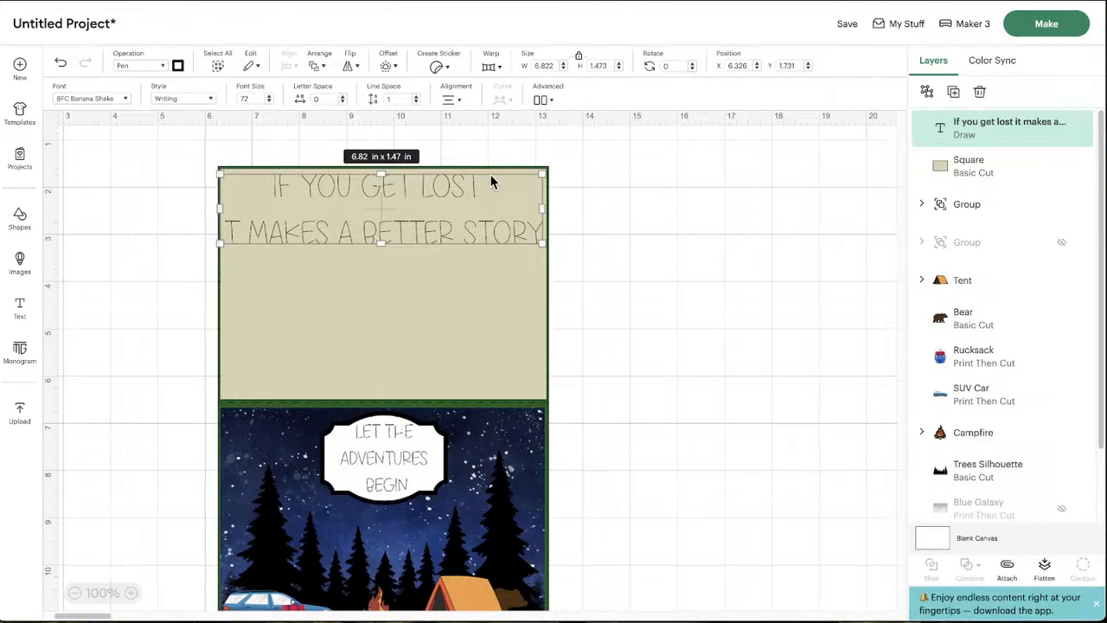
Save the project as "let the adventures begin" and add it to the first listed collection
left_click(848, 25)
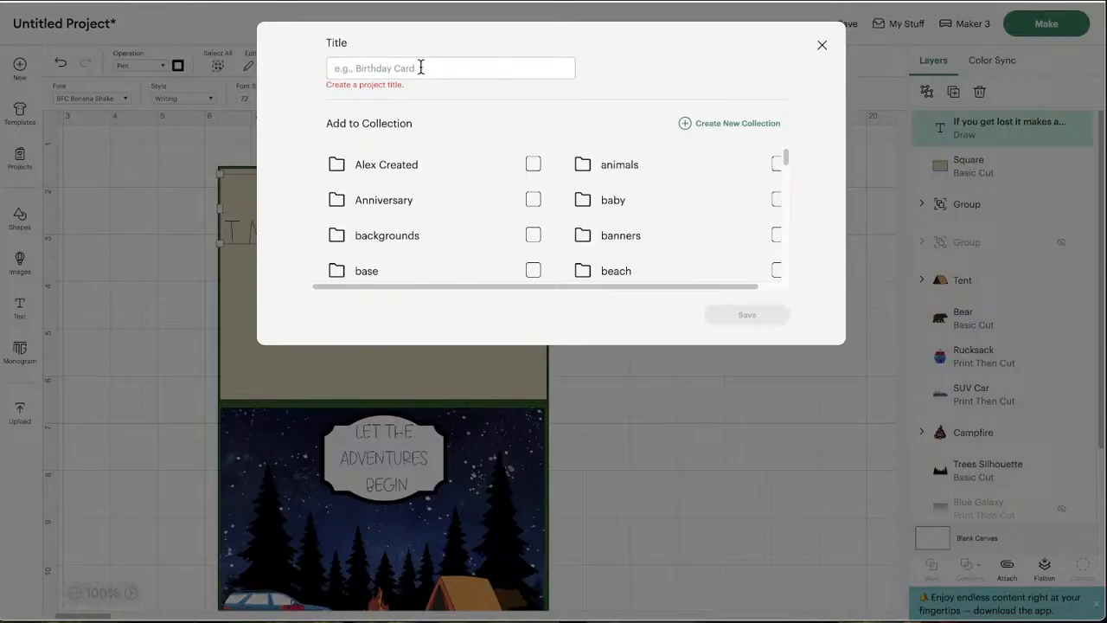
type("adve")
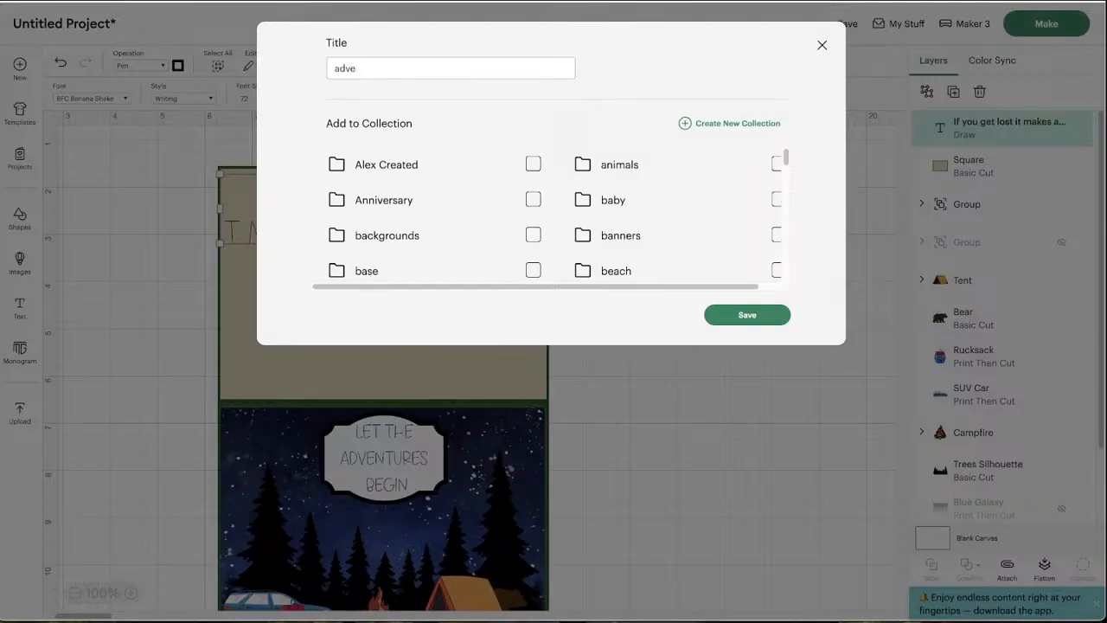
key("BackSpace")
key("BackSpace")
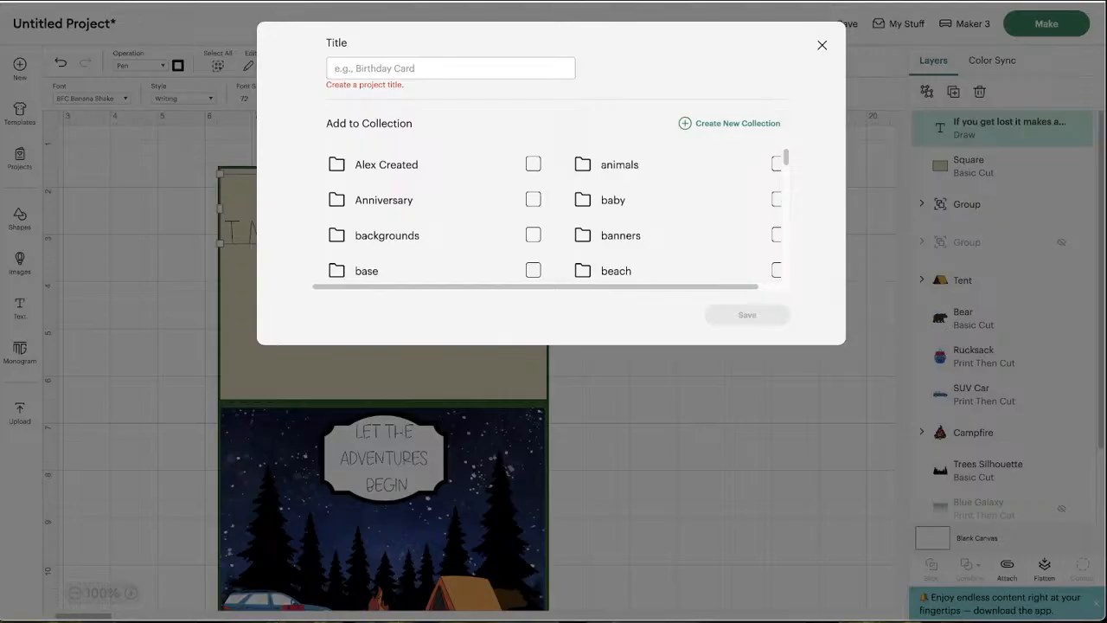
type("I")
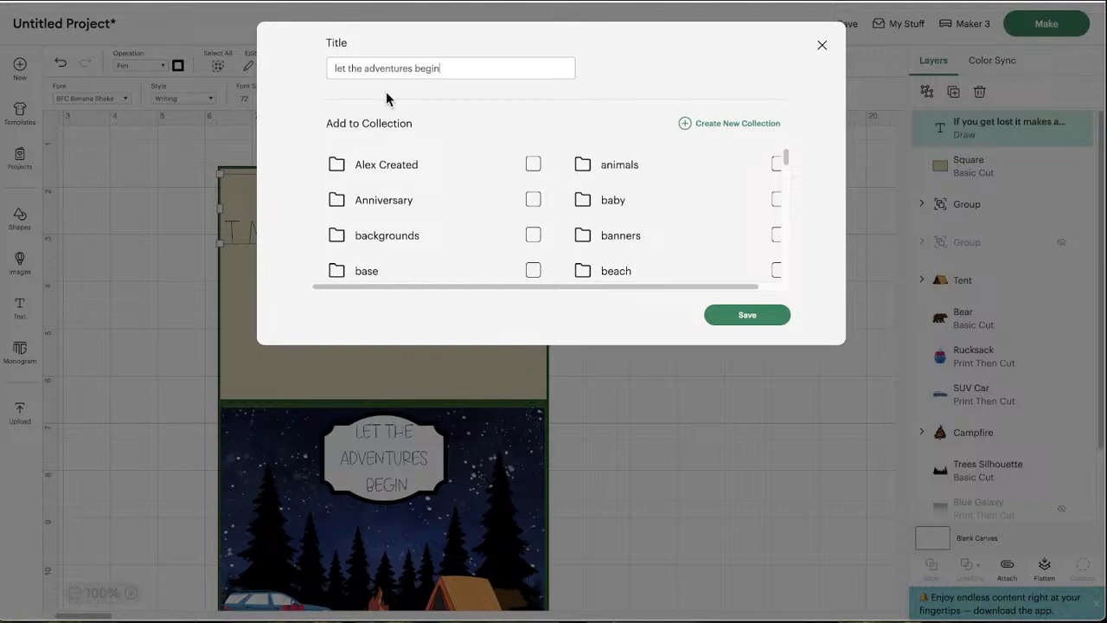
left_click(533, 164)
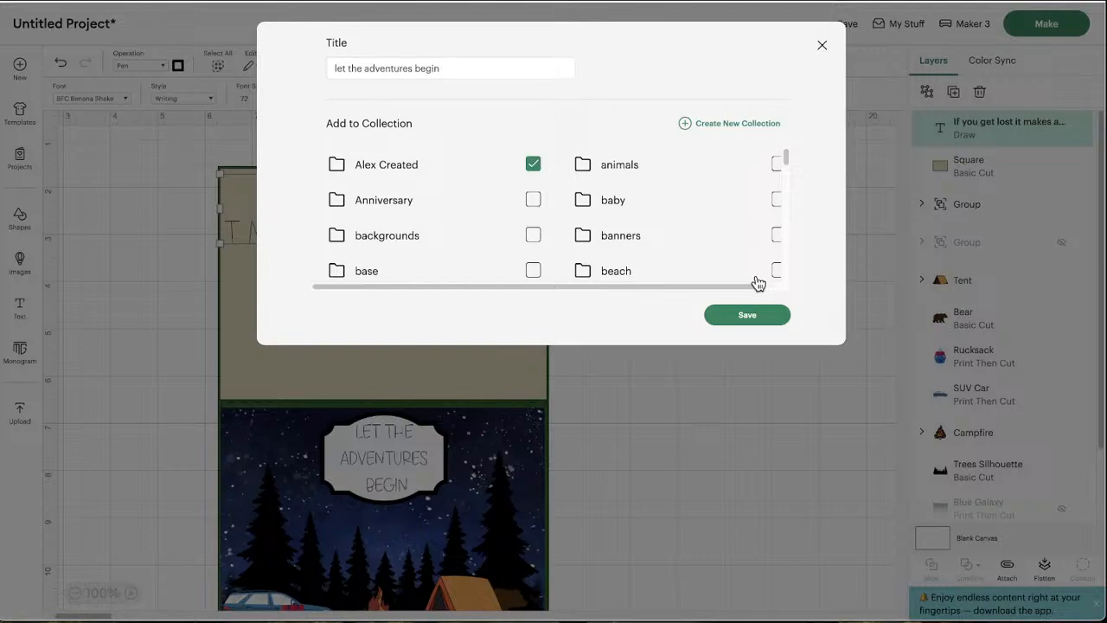
left_click(779, 318)
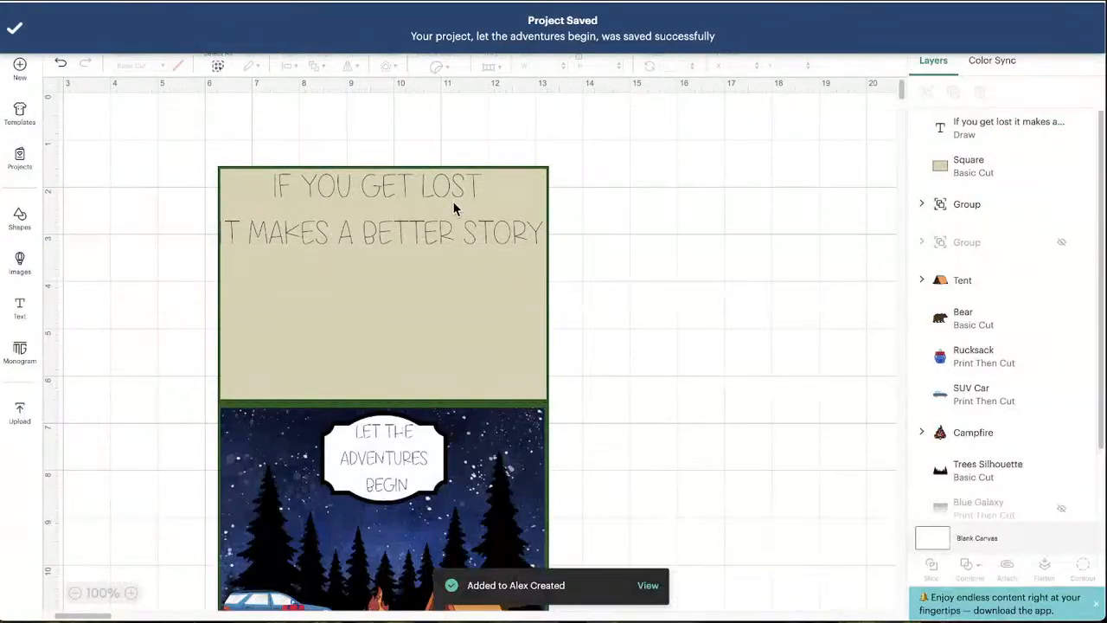
Shrink the two-line quote to about 6.49 by 1.4 in and centre it across the upper part of the beige panel
left_click(450, 218)
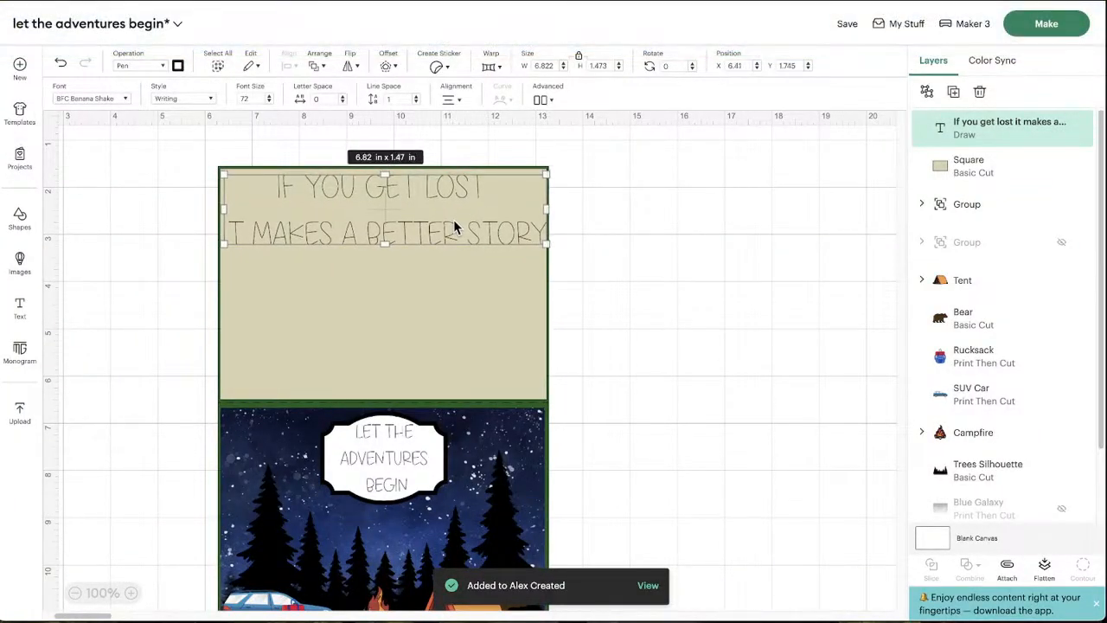
left_click(667, 255)
left_click_drag(410, 234, 405, 229)
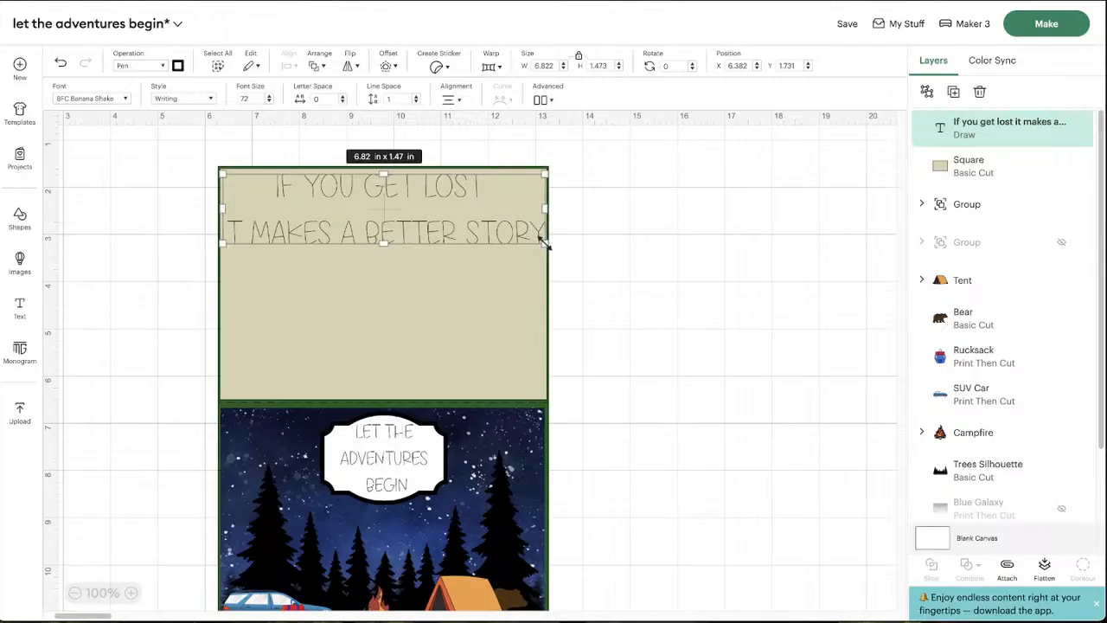
left_click_drag(544, 242, 528, 239)
left_click_drag(396, 200, 406, 201)
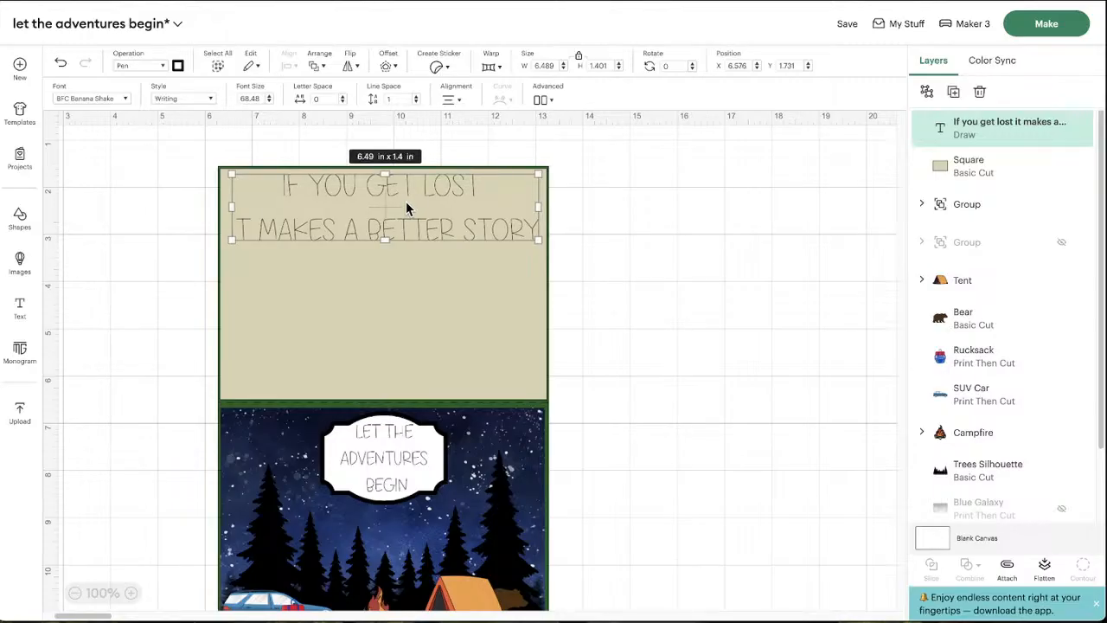
Attach the two-line quote to the beige square
left_click(378, 304, "shift")
left_click(1012, 576)
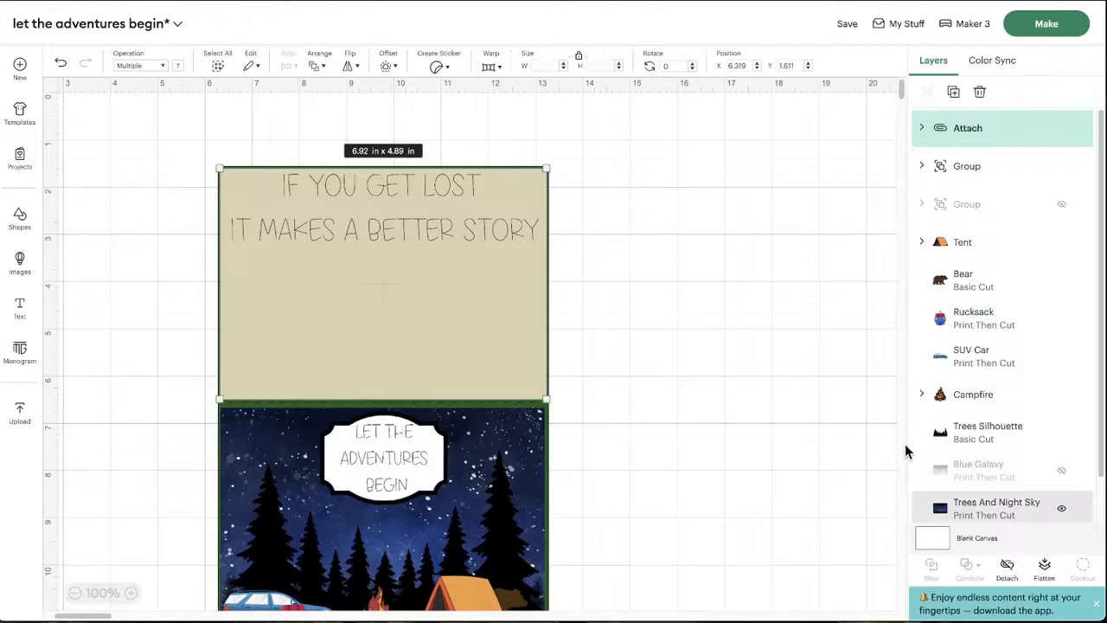
left_click(737, 259)
Nudge the orange tent slightly lower at the campsite, in front of the bear
scroll(665, 322, "down", 5)
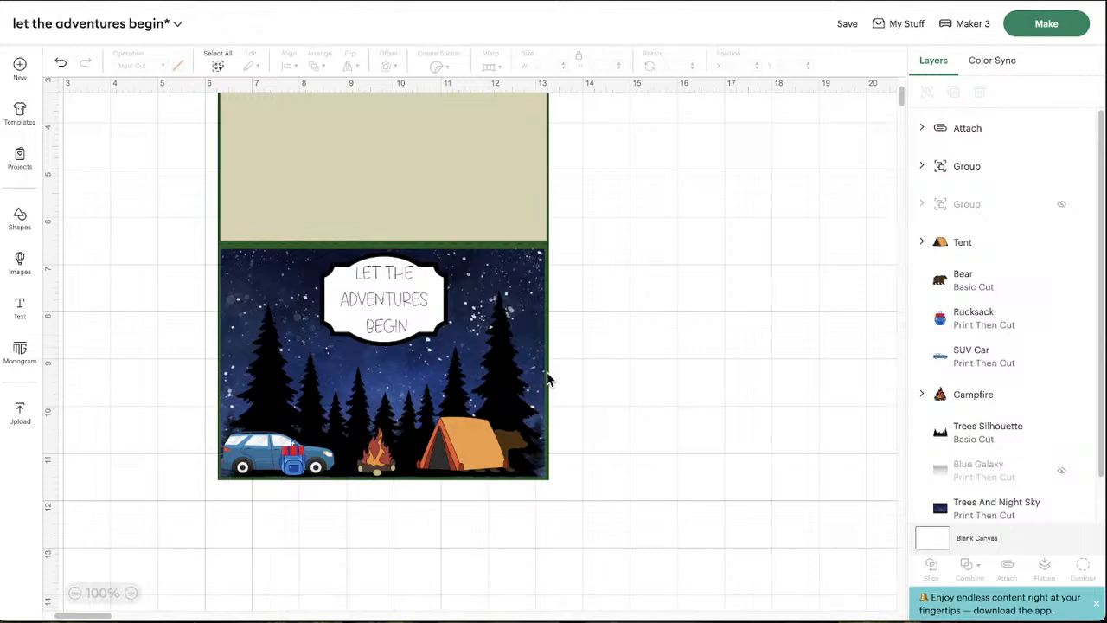
left_click_drag(485, 445, 473, 446)
left_click(668, 447)
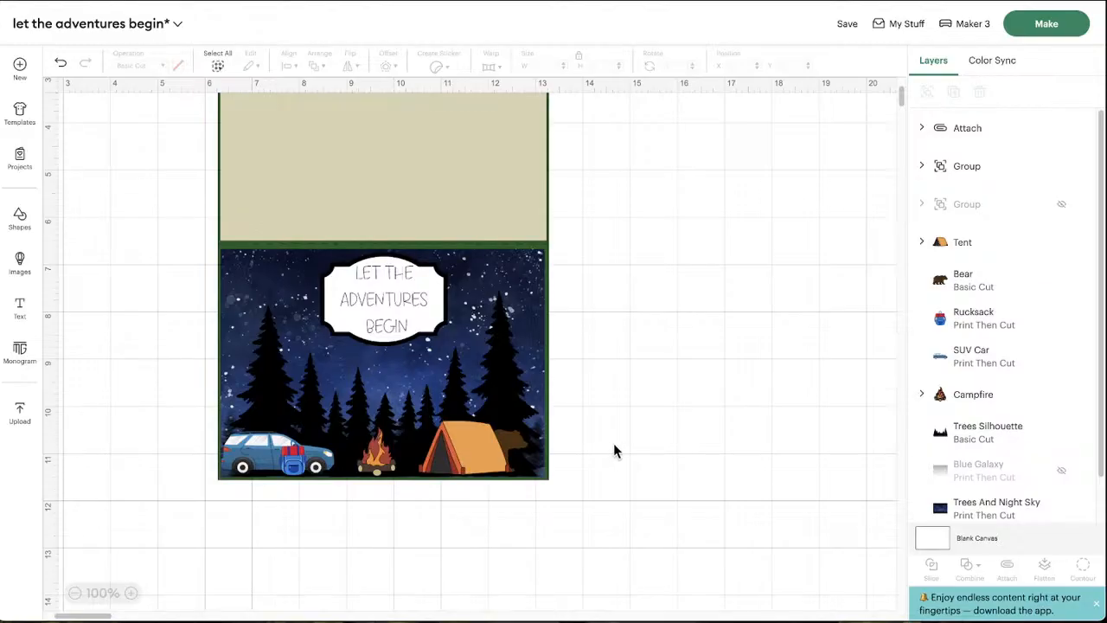
scroll(604, 432, "up", 2)
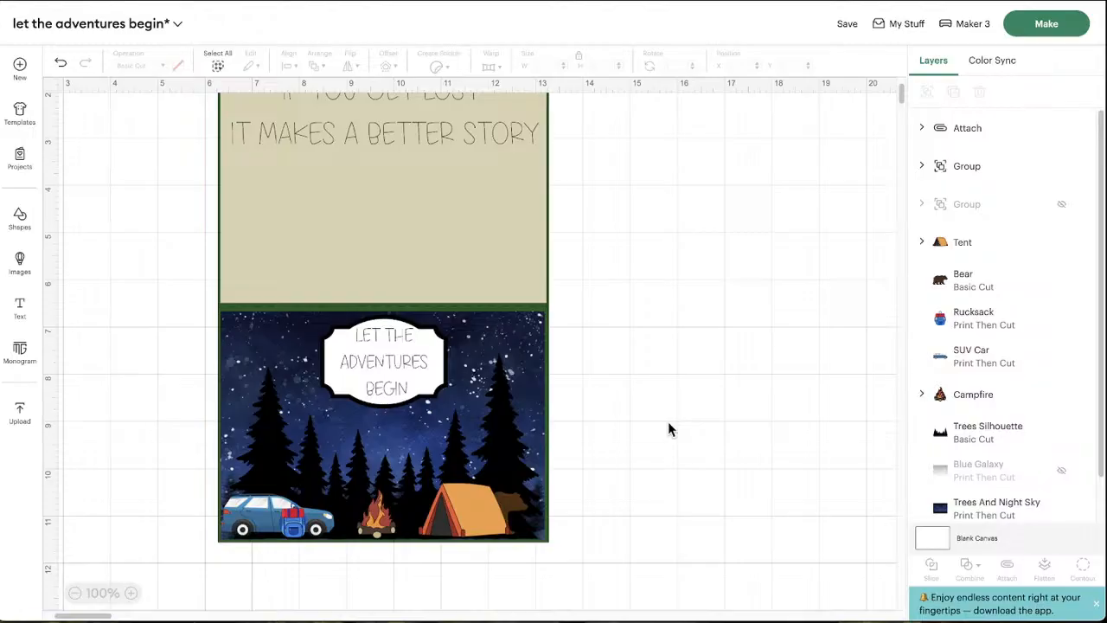
scroll(588, 427, "up", 3)
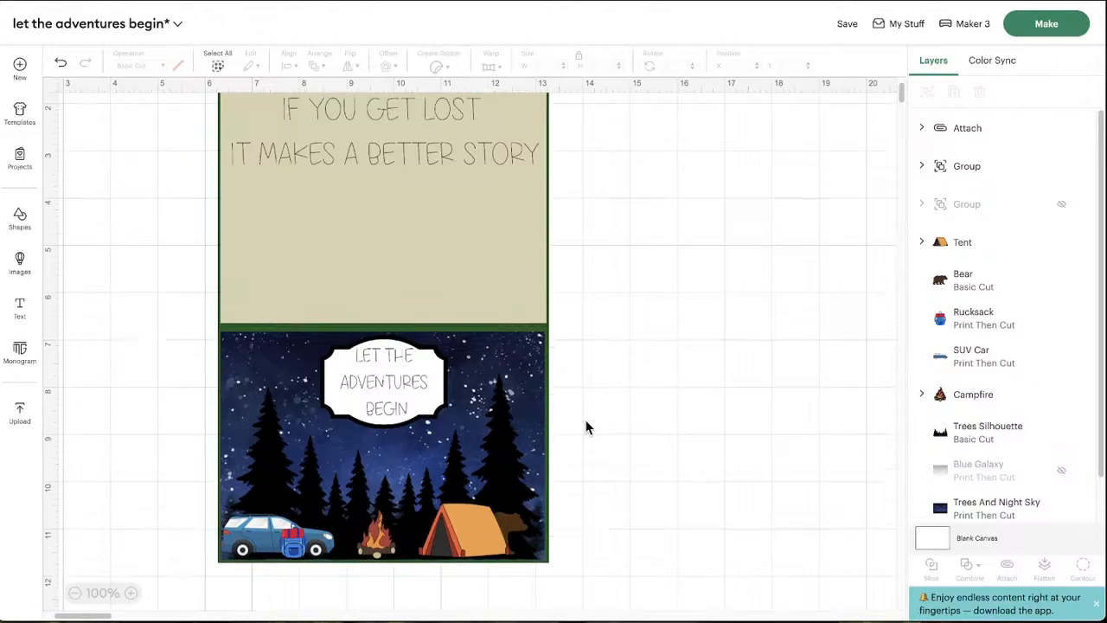
scroll(589, 426, "down", 2)
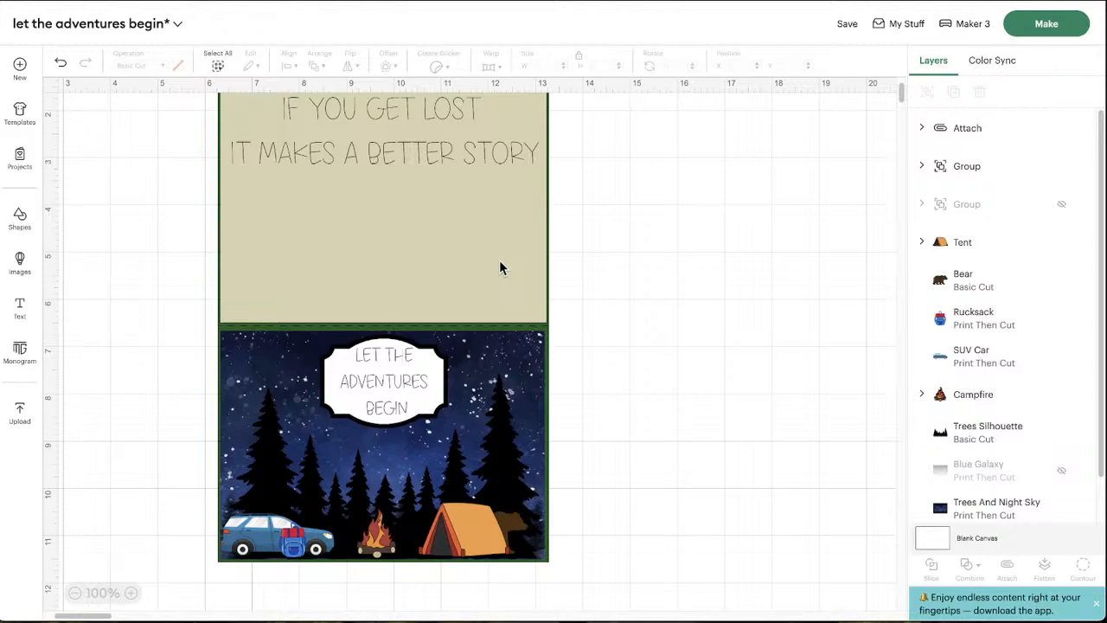
Nudge the attached beige quote panel slightly sideways on the upper half of the green card
scroll(600, 292, "up", 2)
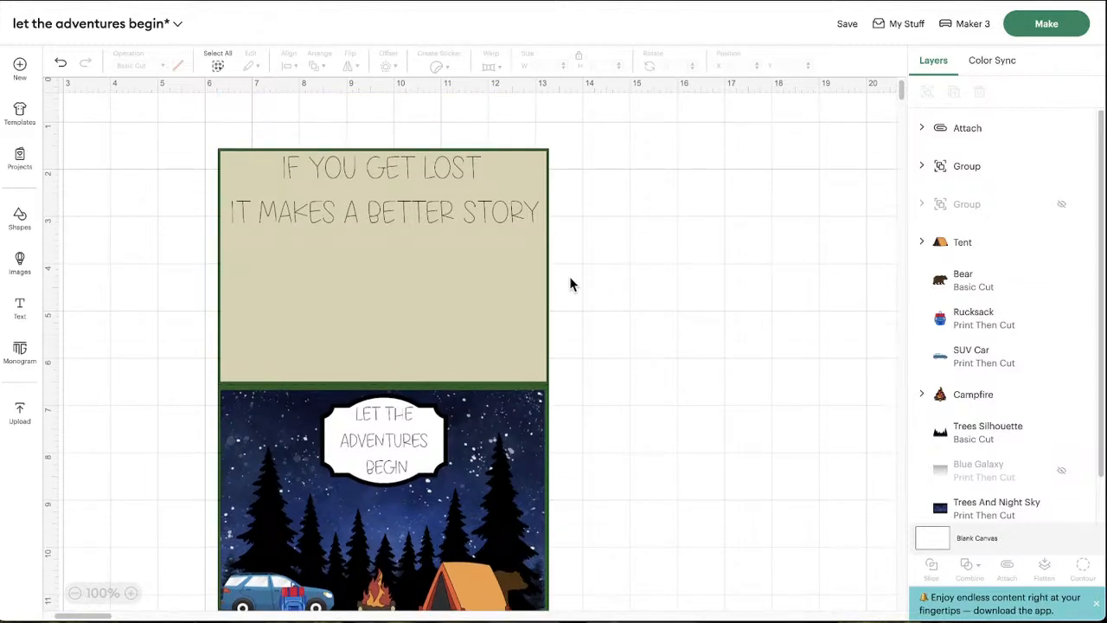
left_click(482, 278)
left_click(628, 291)
left_click(506, 286)
left_click_drag(506, 286, 505, 286)
left_click(798, 331)
scroll(705, 324, "down", 2)
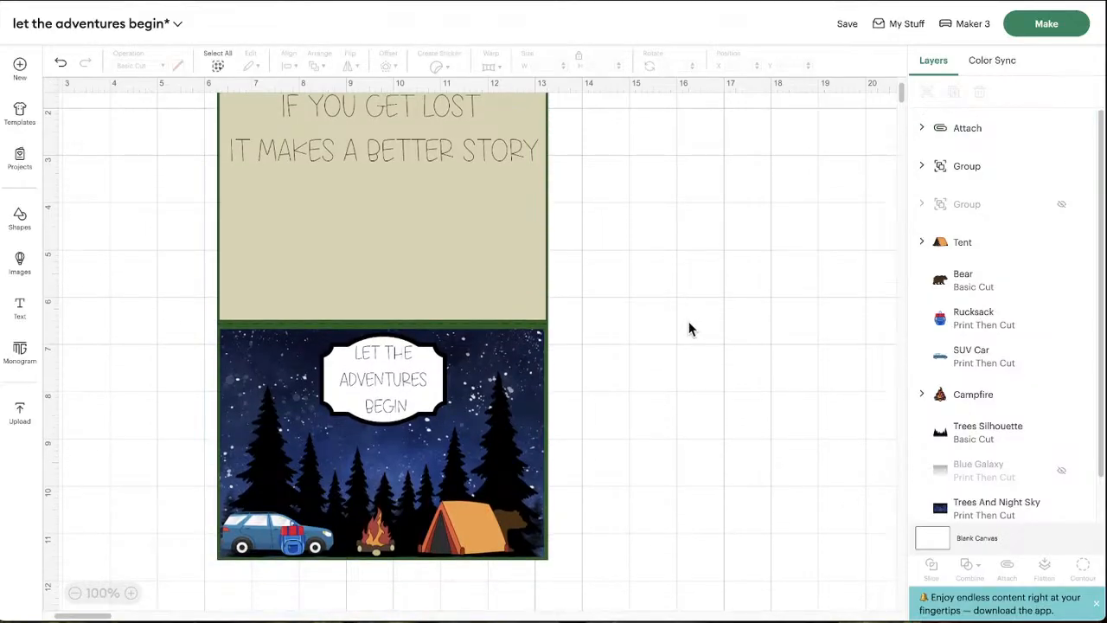
scroll(658, 329, "up", 1)
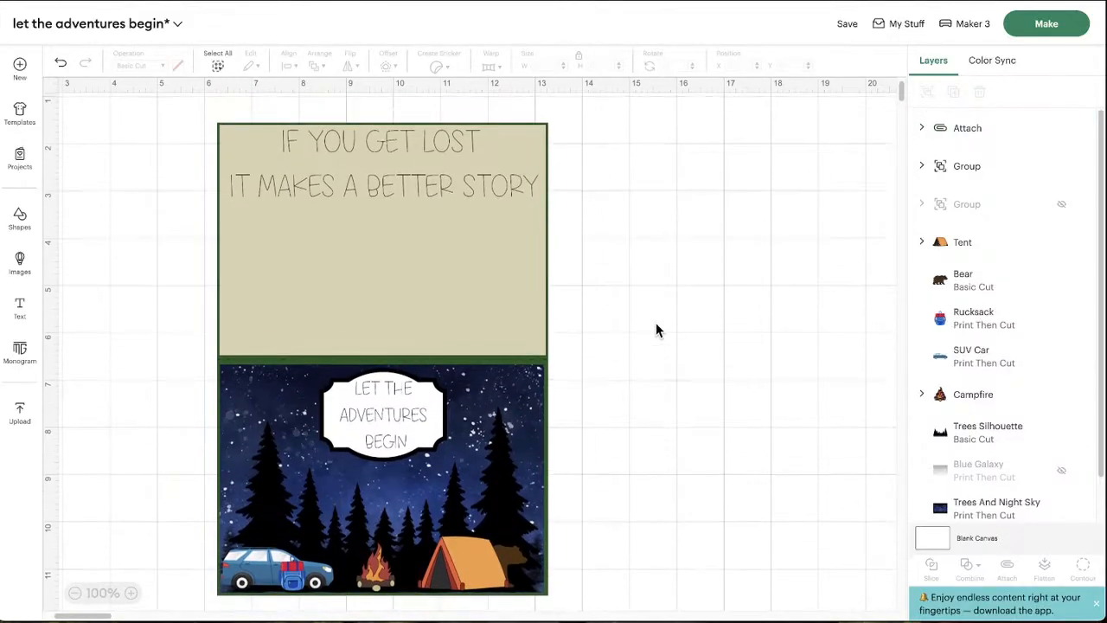
Adjust the Trees And Night Sky background slightly to about 6.87 by 4.83 in so it fits the lower green card
left_click(506, 455)
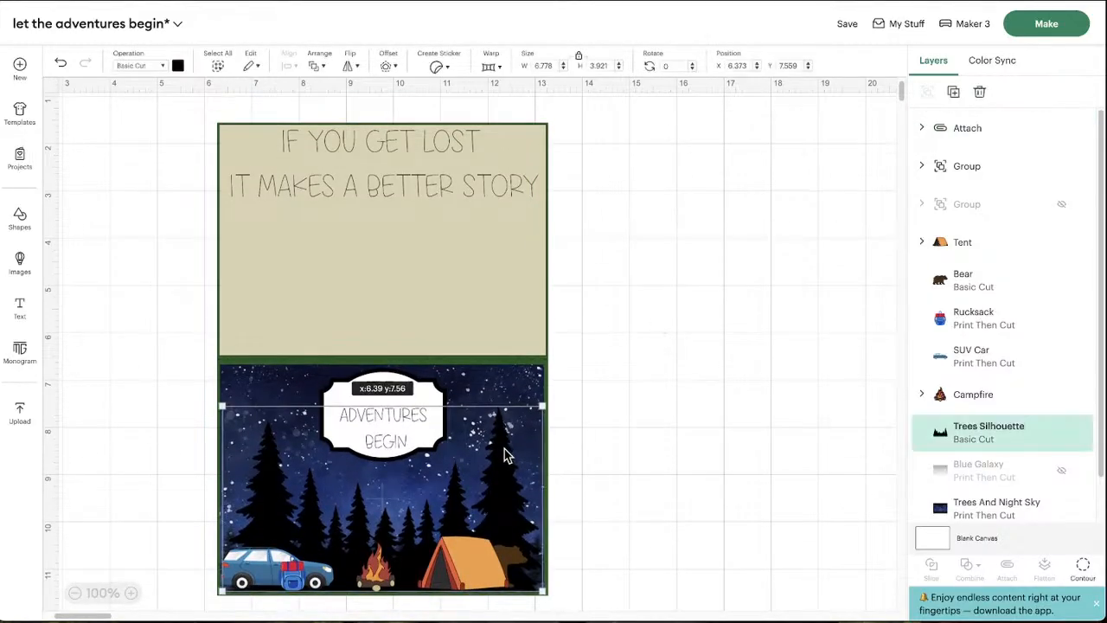
left_click(511, 391)
left_click_drag(511, 391, 511, 390)
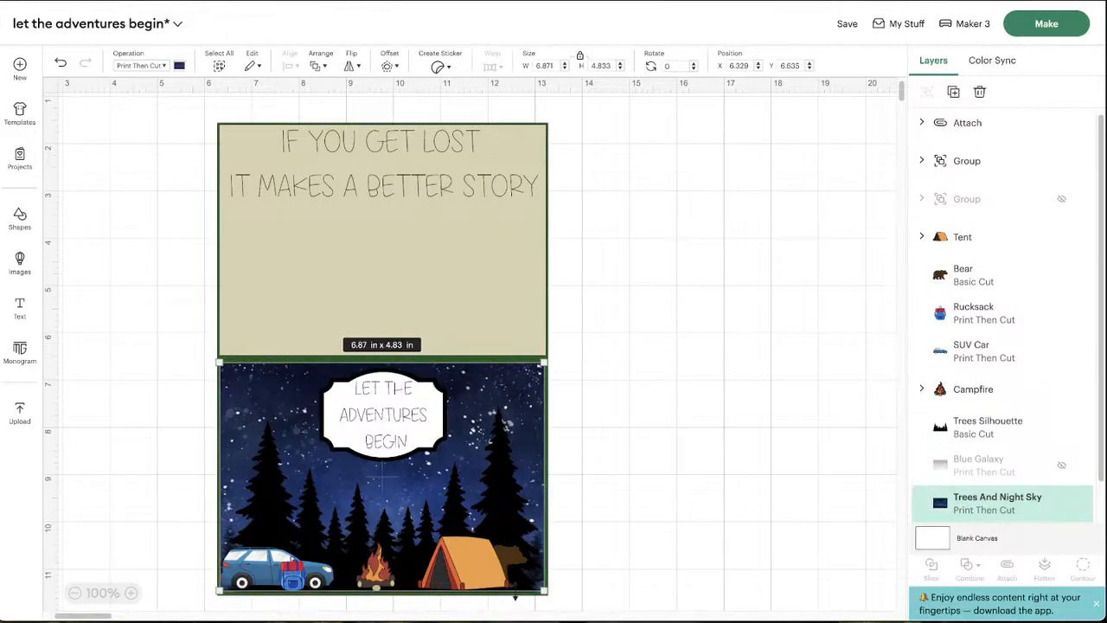
left_click_drag(544, 594, 544, 595)
left_click(644, 591)
Nudge the blue rucksack slightly in front of the car and save the project
left_click(293, 578)
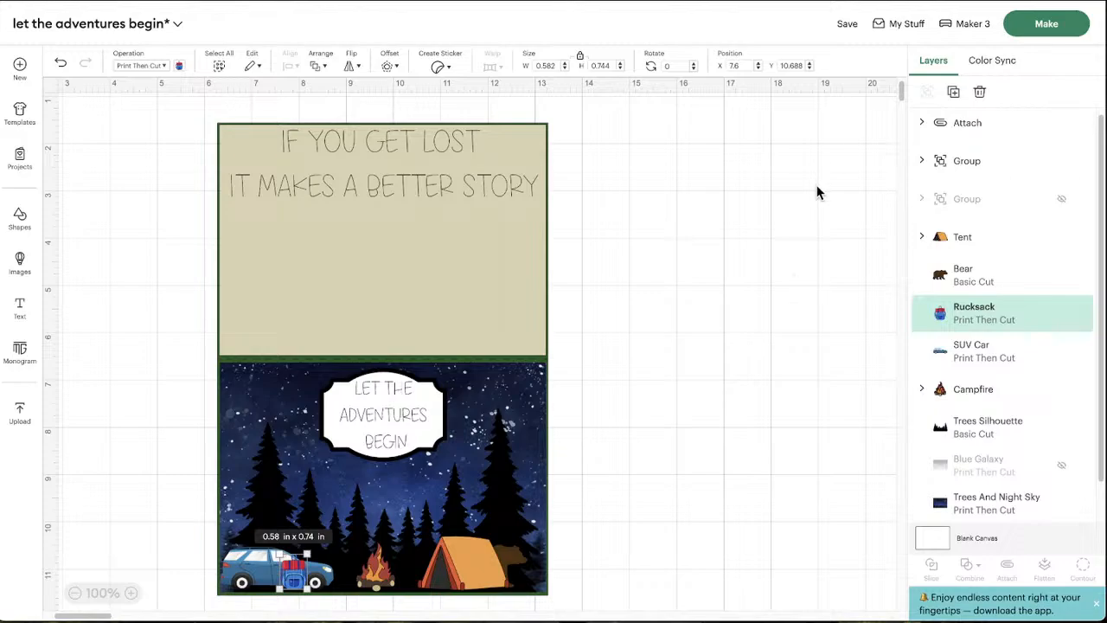
left_click(847, 25)
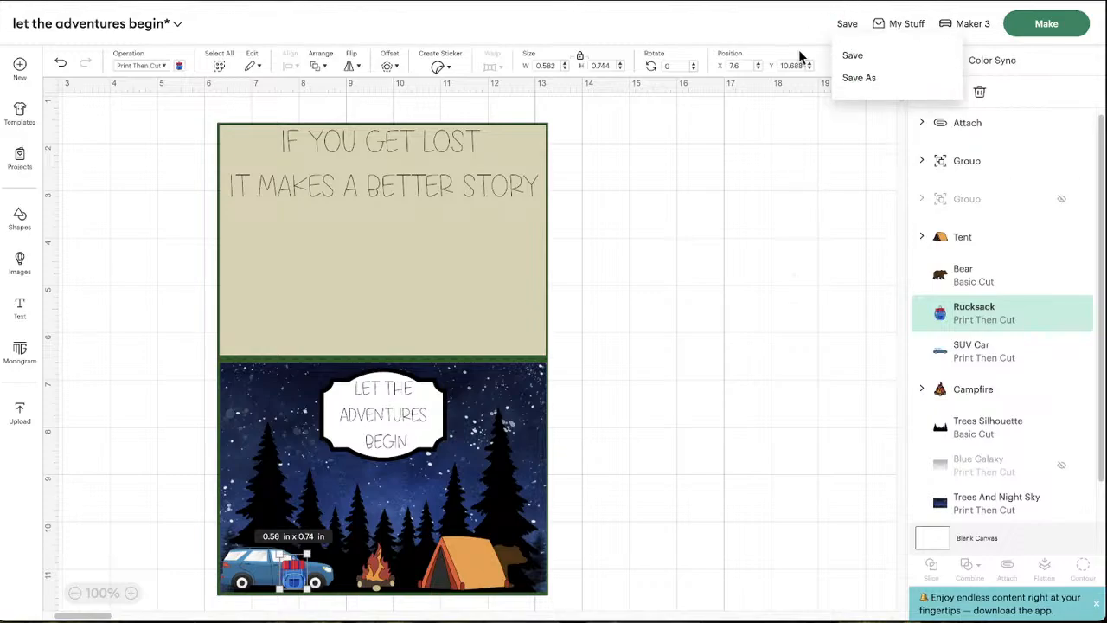
left_click(852, 57)
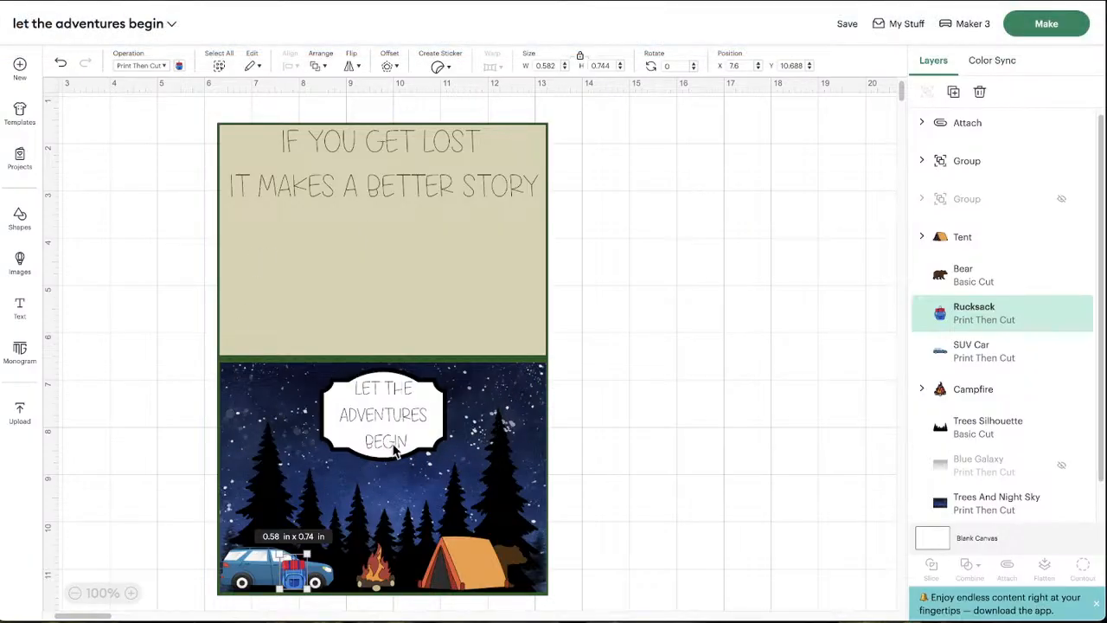
Try the hidden Blue Galaxy background behind the campsite scene, move it off the card and hide it again
scroll(1020, 415, "down", 1)
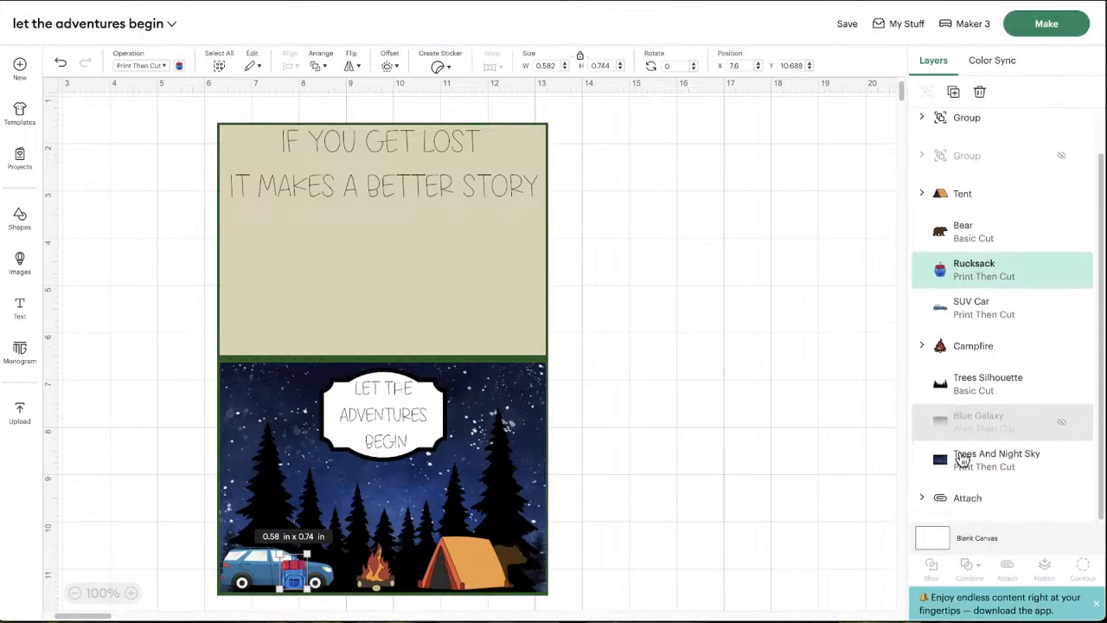
left_click(1063, 422)
left_click_drag(740, 474, 411, 463)
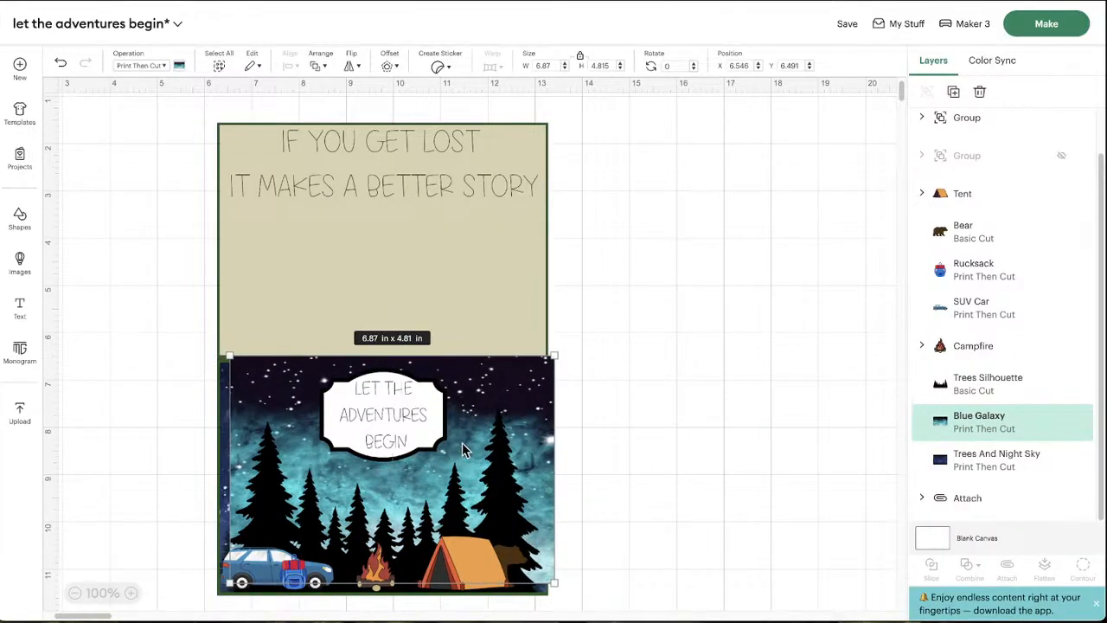
left_click_drag(537, 408, 863, 413)
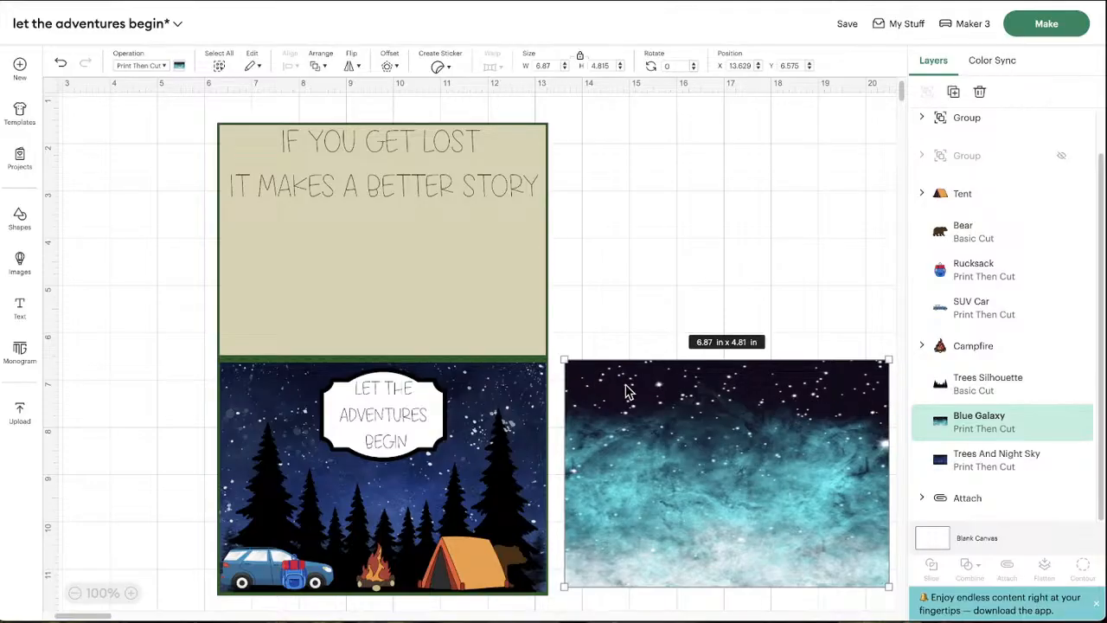
left_click(1062, 421)
scroll(694, 403, "down", 2)
scroll(550, 419, "down", 1)
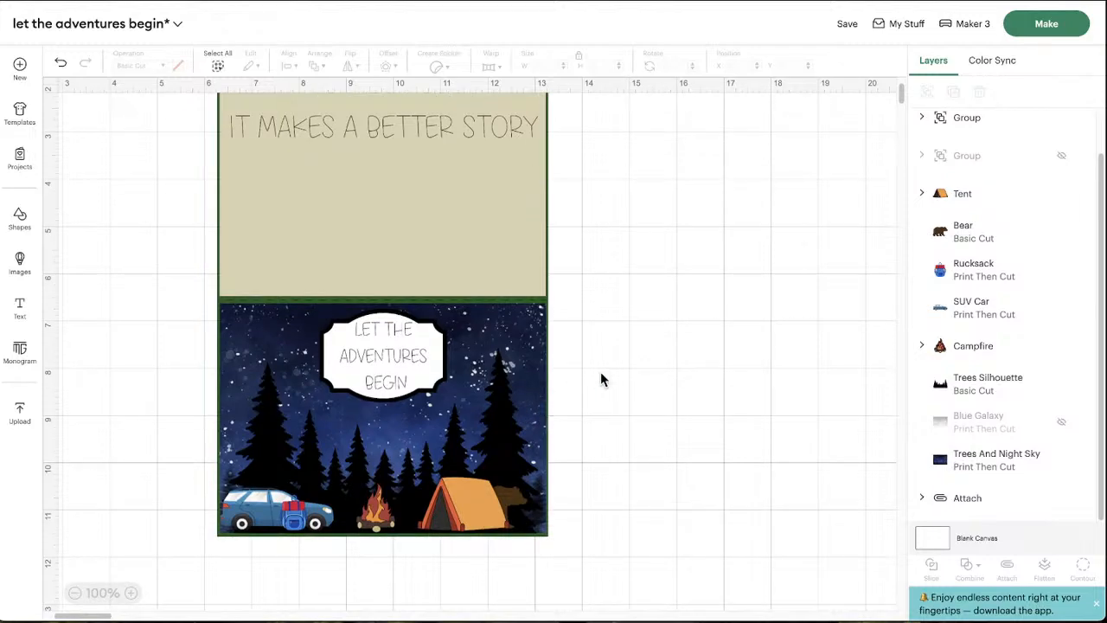
Move the Trees Silhouette off the card to compare the bare night sky, and put it back behind the campsite
scroll(600, 381, "up", 2)
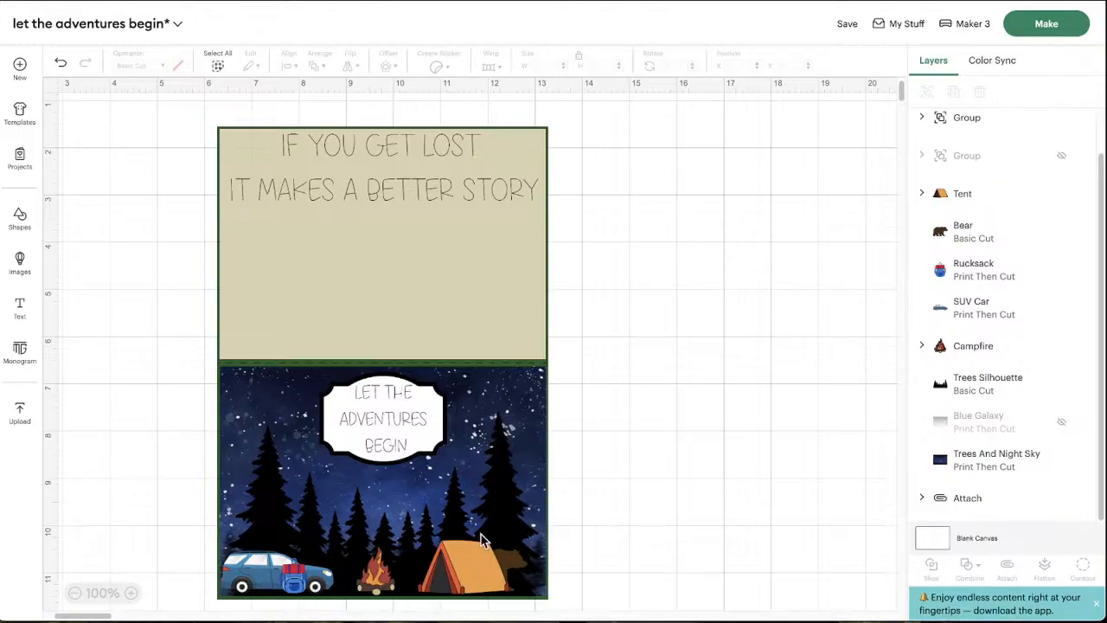
left_click_drag(510, 501, 974, 472)
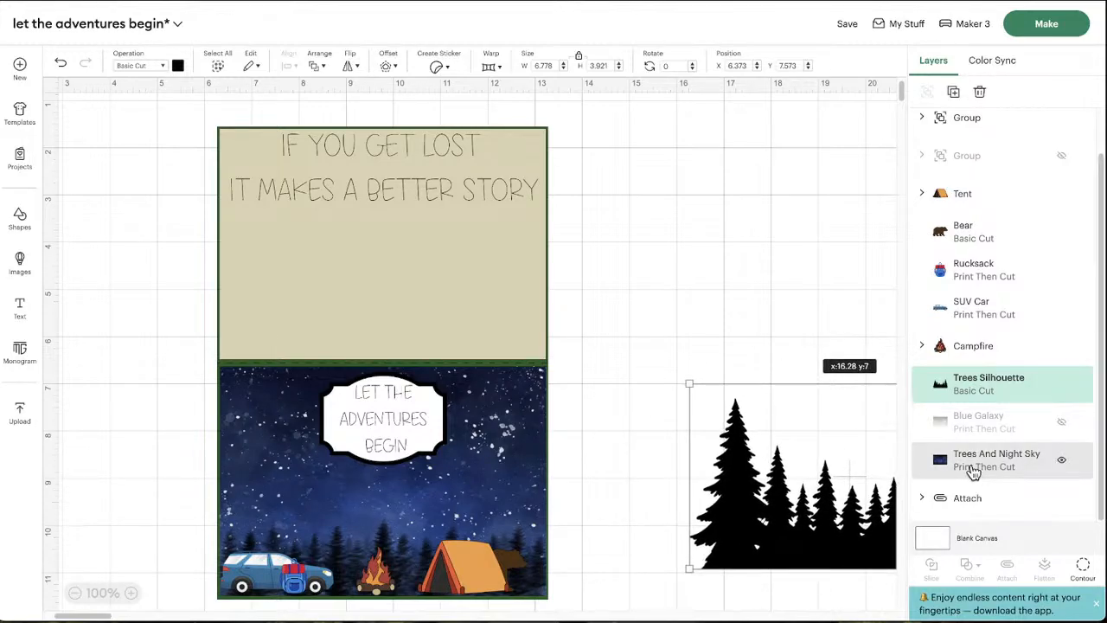
left_click_drag(974, 472, 507, 497)
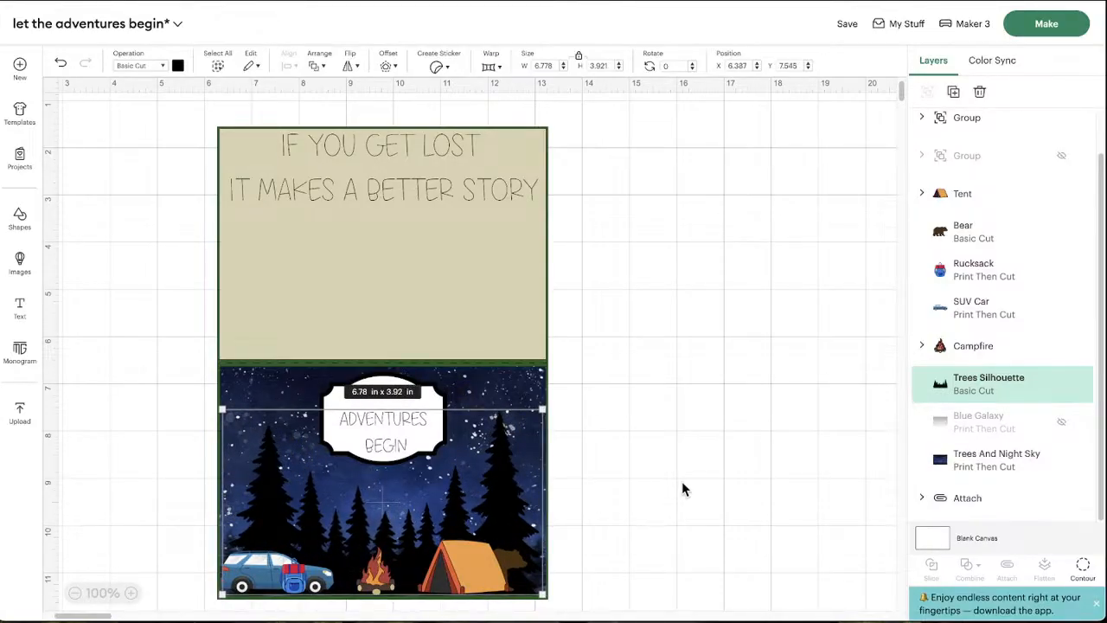
left_click(682, 490)
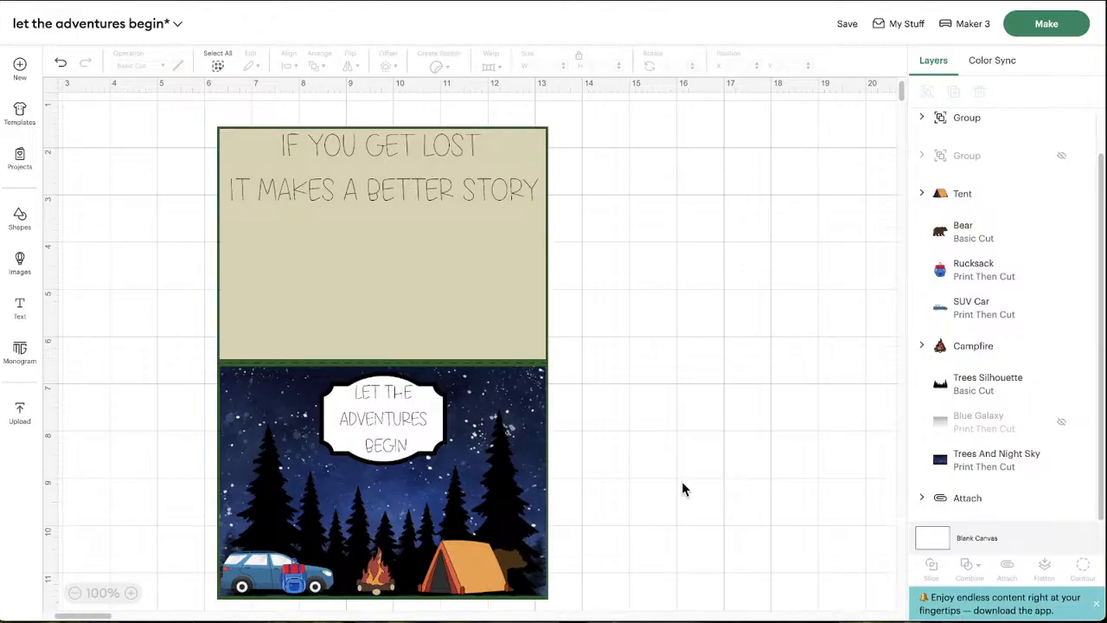
Nudge the Trees Silhouette slightly within the night-sky scene and save the project again
mouse_move(511, 497)
left_mouse_down()
mouse_move(856, 510)
mouse_move(649, 487)
mouse_move(551, 490)
mouse_move(891, 478)
mouse_move(511, 486)
mouse_move(541, 492)
mouse_move(506, 494)
mouse_move(576, 494)
mouse_move(509, 496)
left_mouse_up()
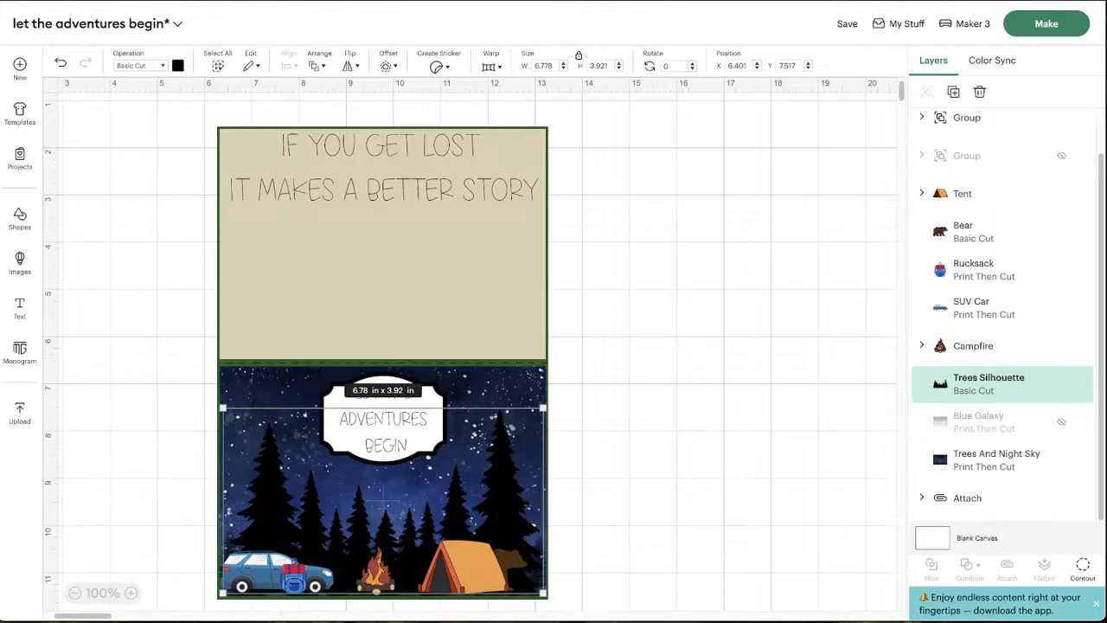
left_click(614, 515)
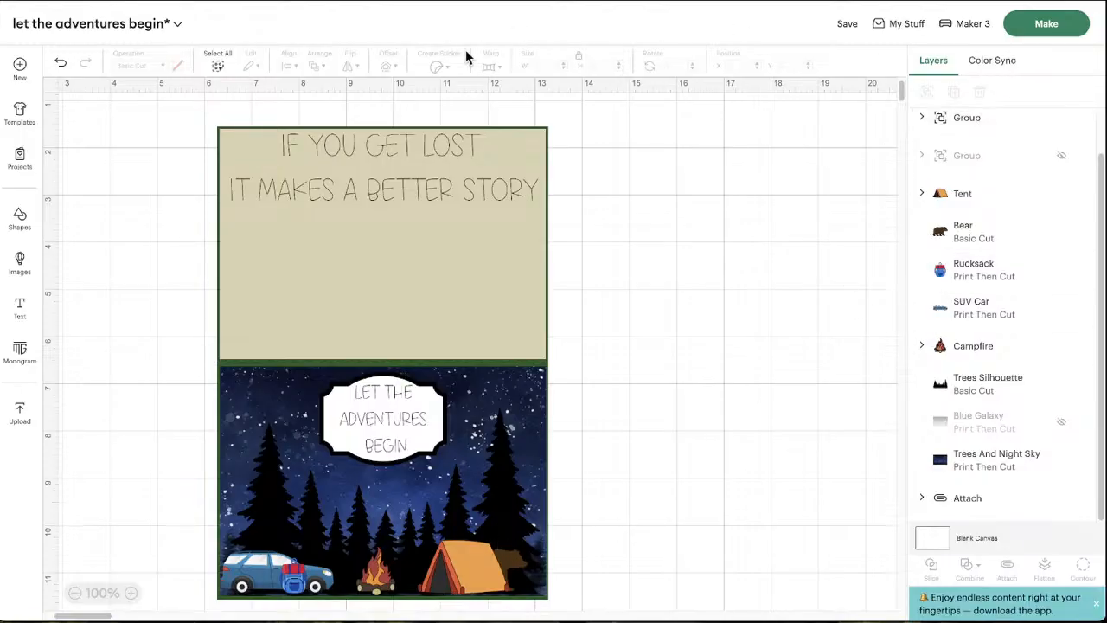
left_click(845, 27)
left_click(852, 57)
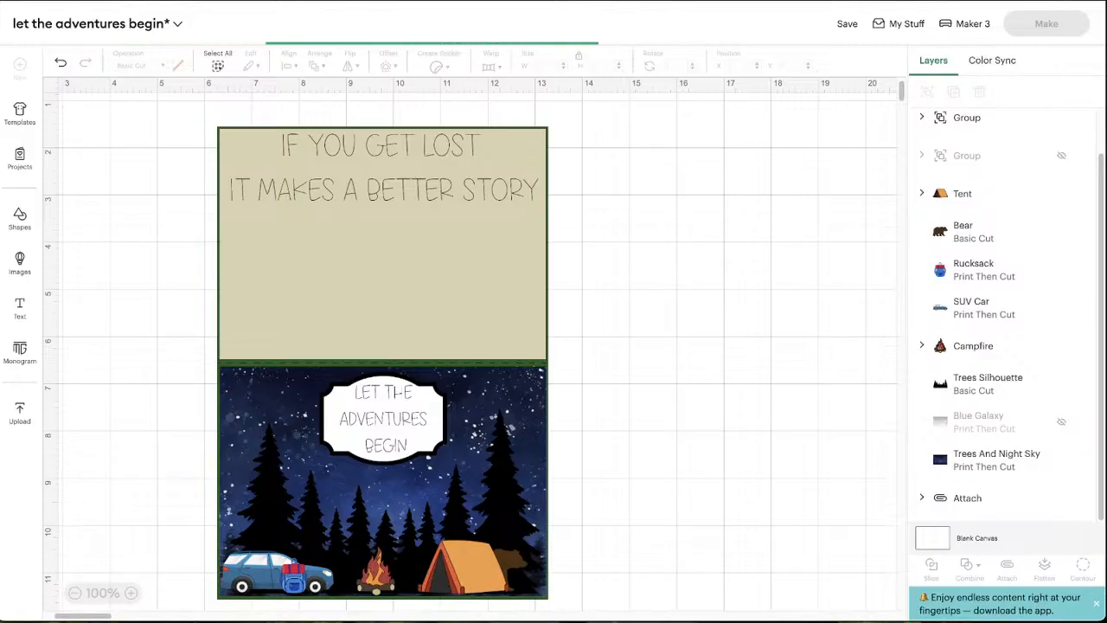